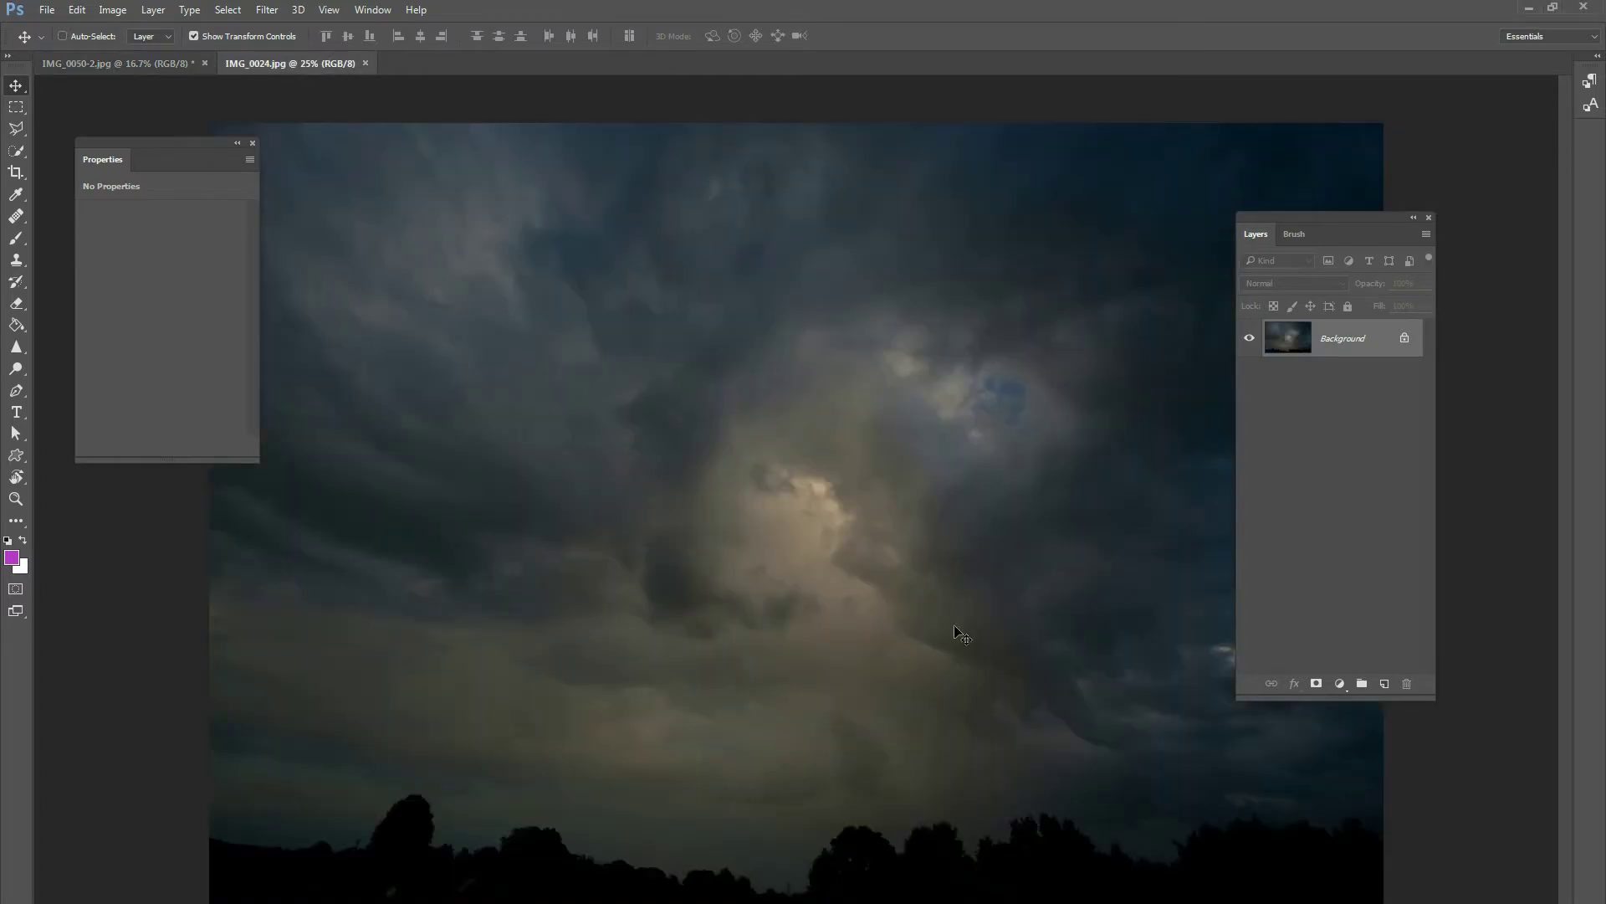
- Switch to the IMG_0050-2.jpg street photo
click(151, 65)
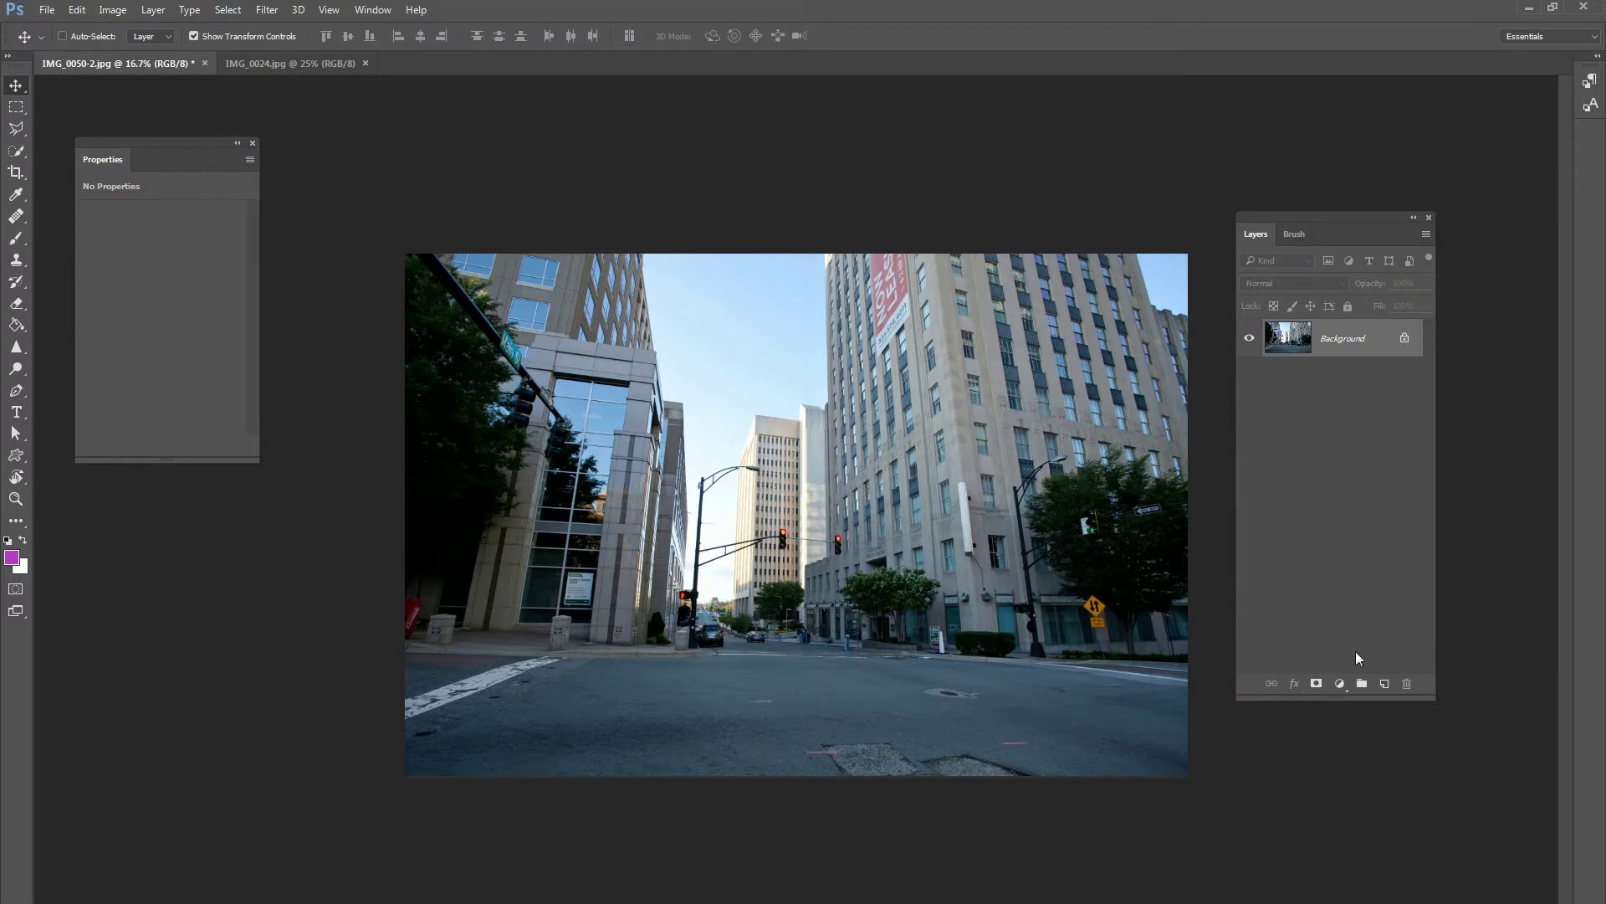
- Handwrite "17mm" in the sky and brush arrows along the left building's edges on a new layer, and delete that layer
click(1385, 685)
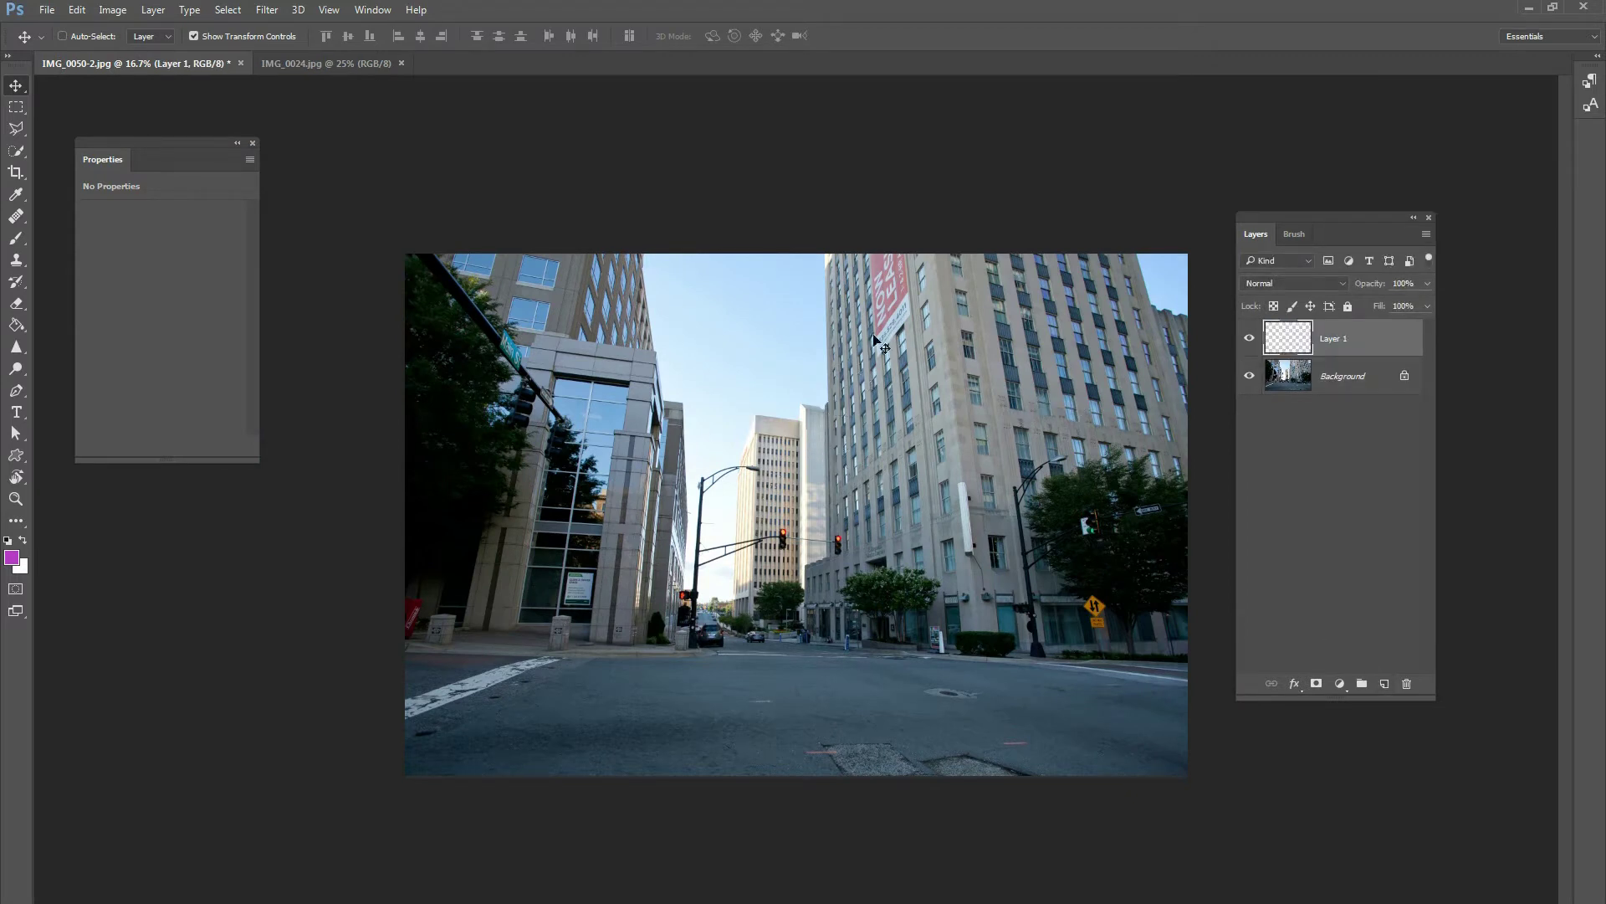
click(18, 237)
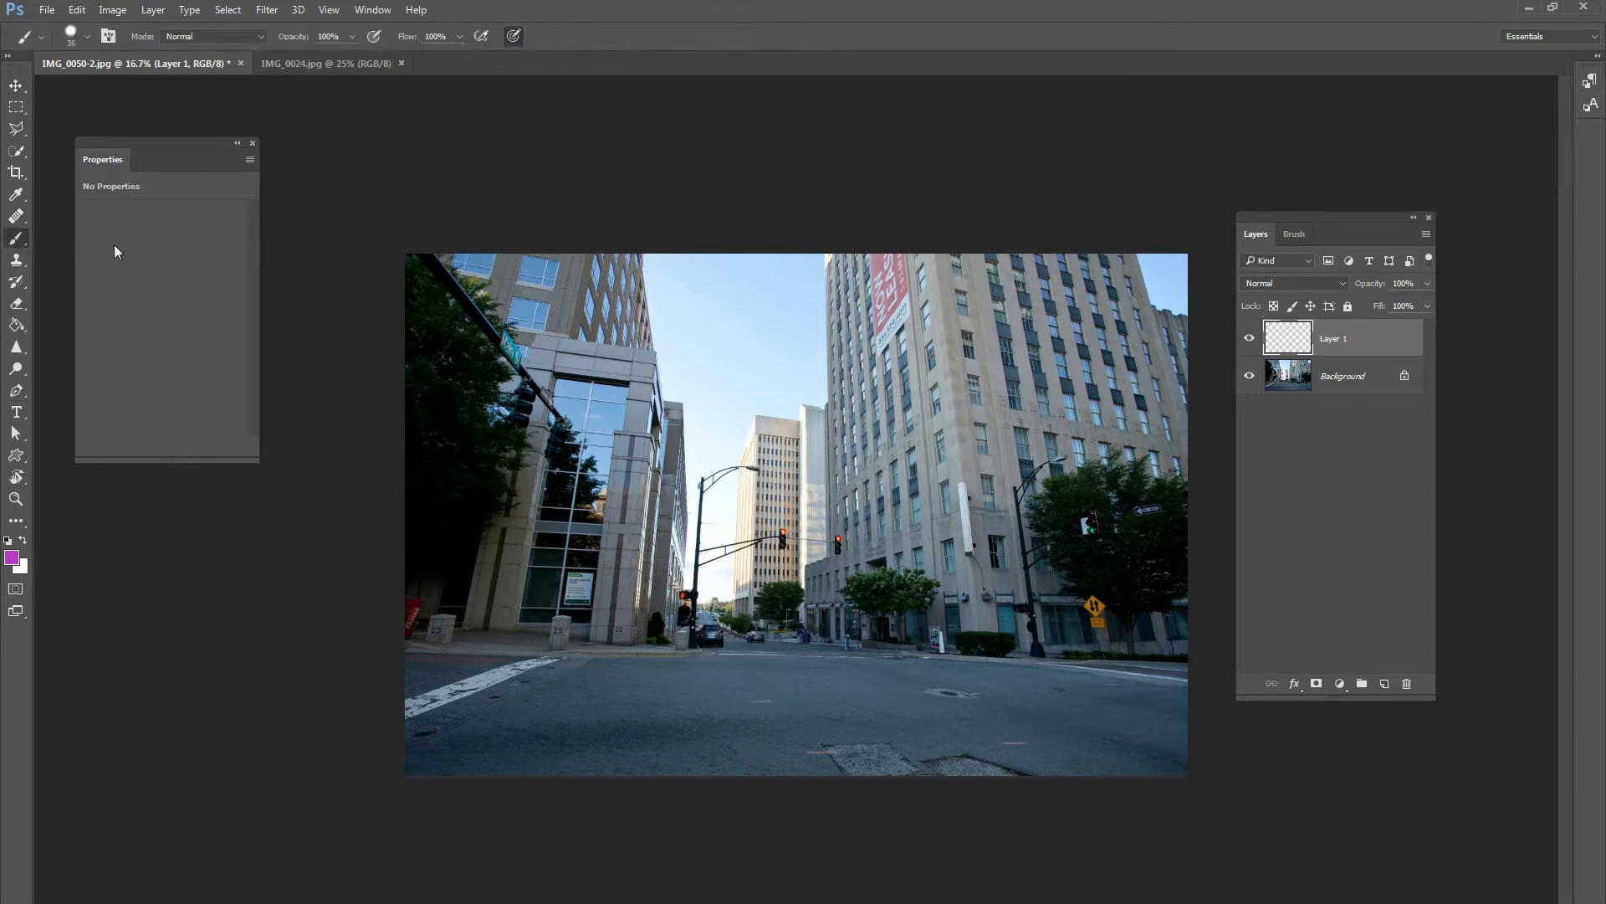
drag(684, 303, 693, 335)
mouse_move(700, 300)
mouse_down()
mouse_move(727, 321)
mouse_move(783, 296)
mouse_up()
drag(688, 446, 713, 381)
drag(652, 450, 679, 363)
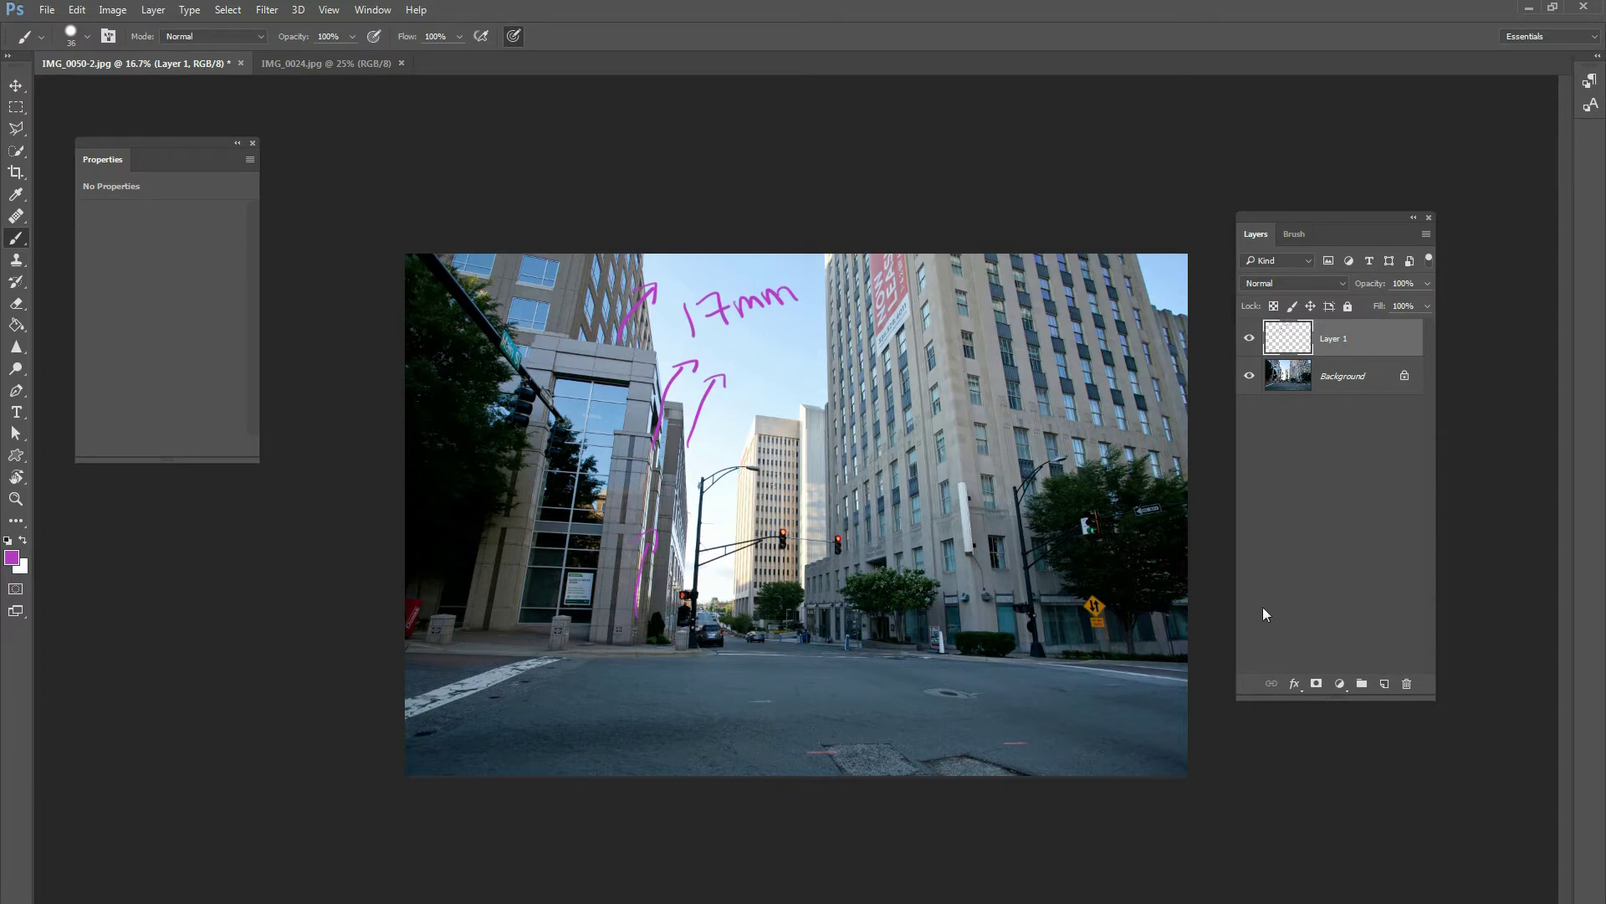
click(1407, 684)
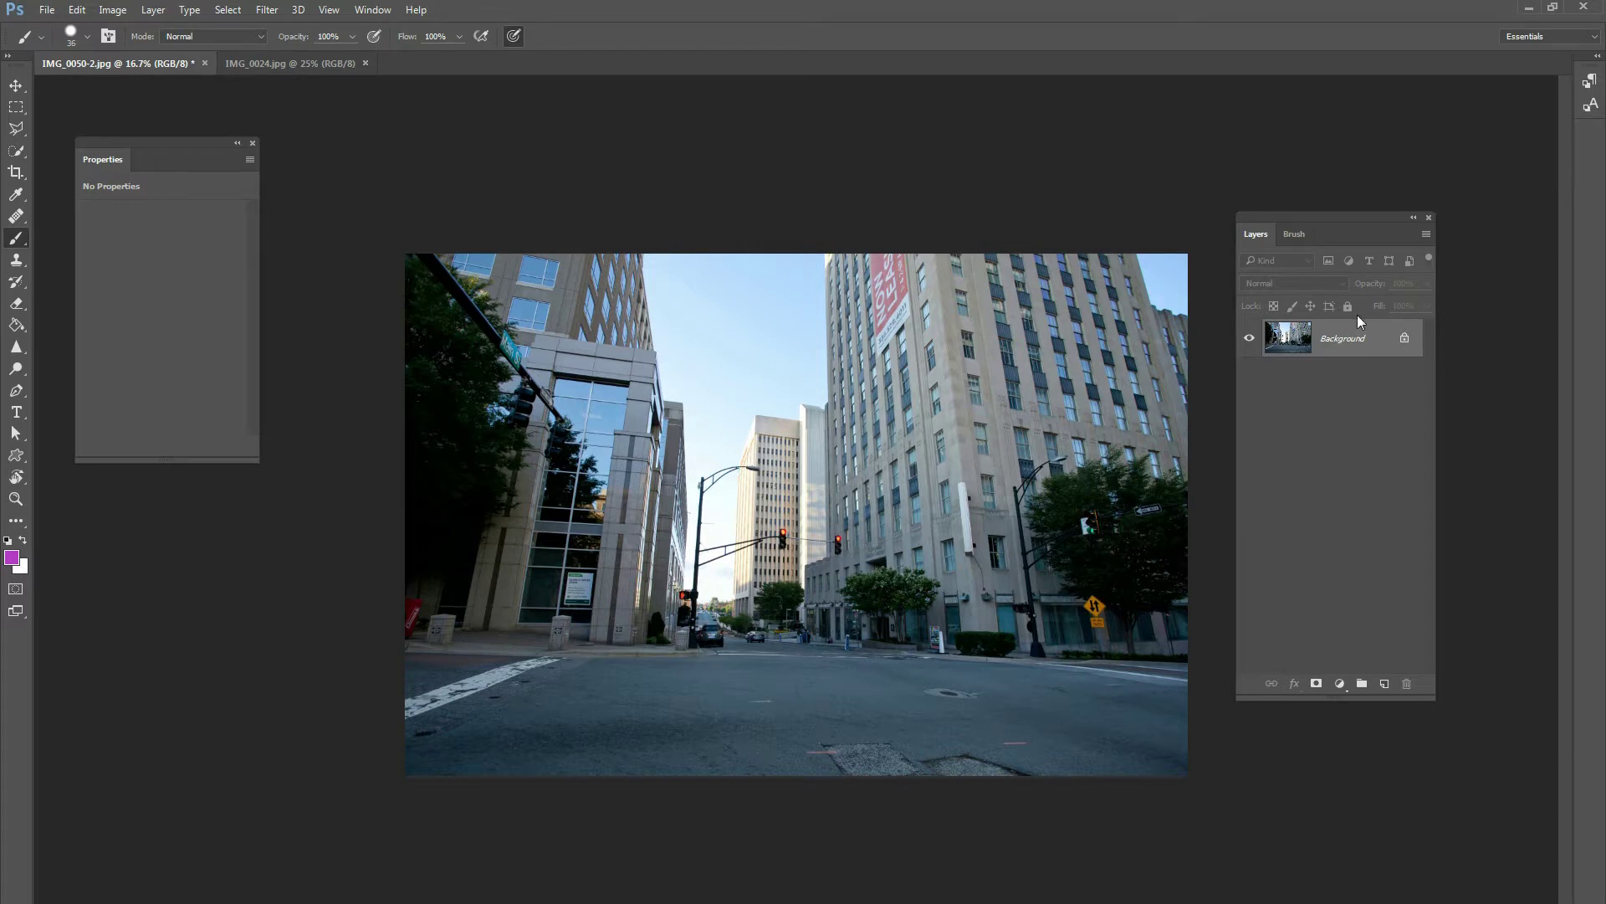
- Duplicate the Background layer as "city" and hide the original Background
key(ctrl+j)
double_click(1335, 338)
text(city)
key(Return)
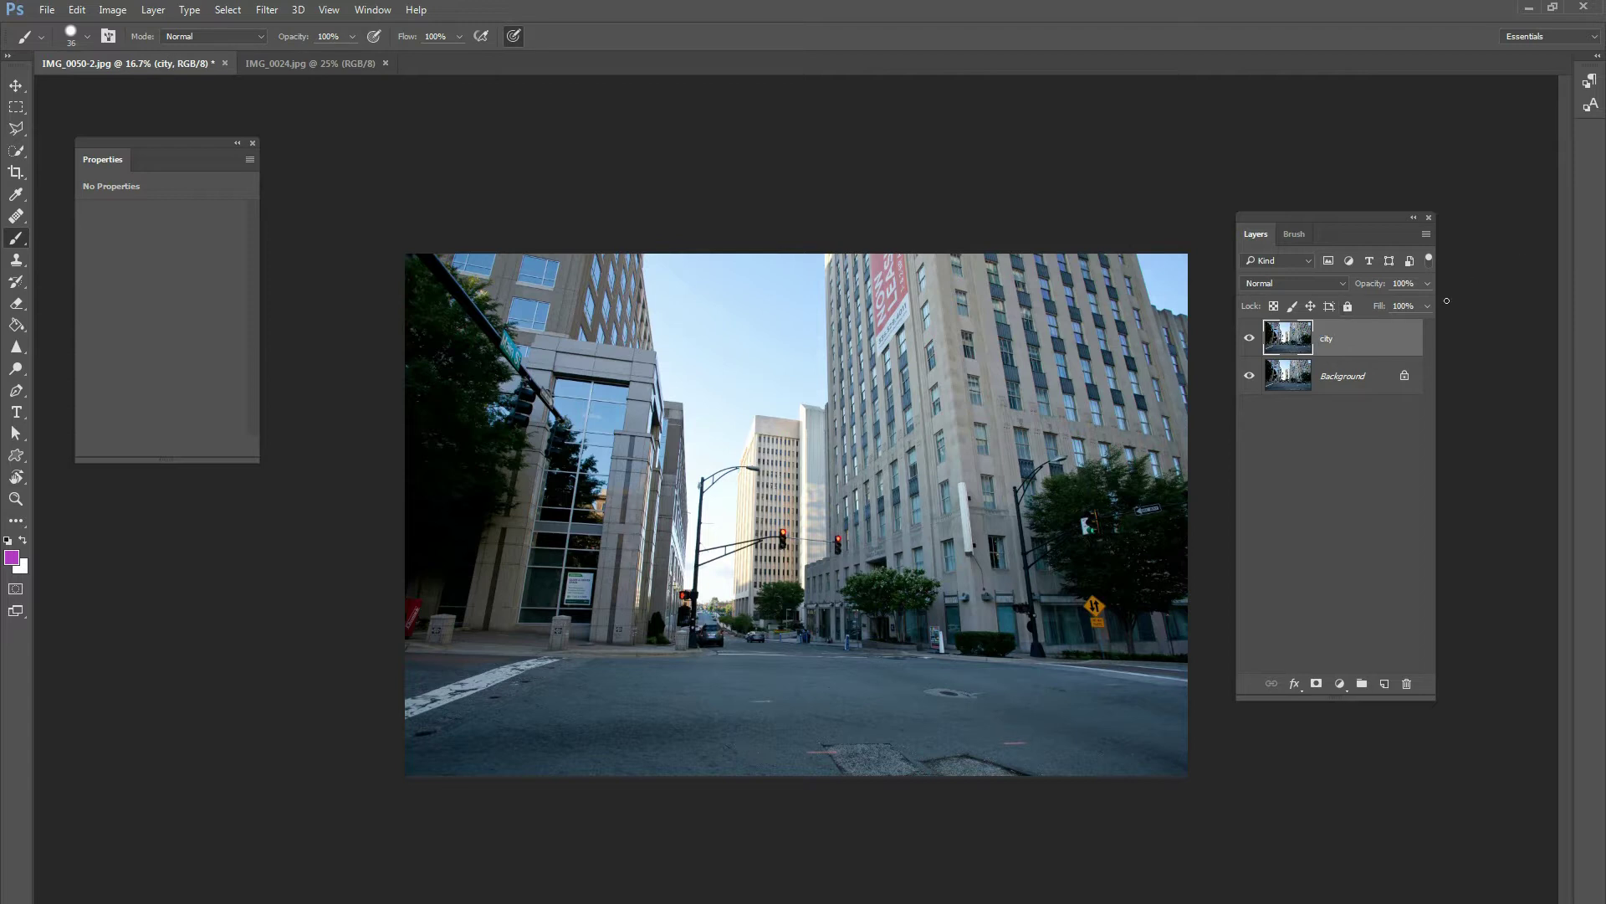
click(1250, 376)
- Start Perspective Warp on the city layer and lay out a plane over the narrow street-side face of the right building
click(16, 85)
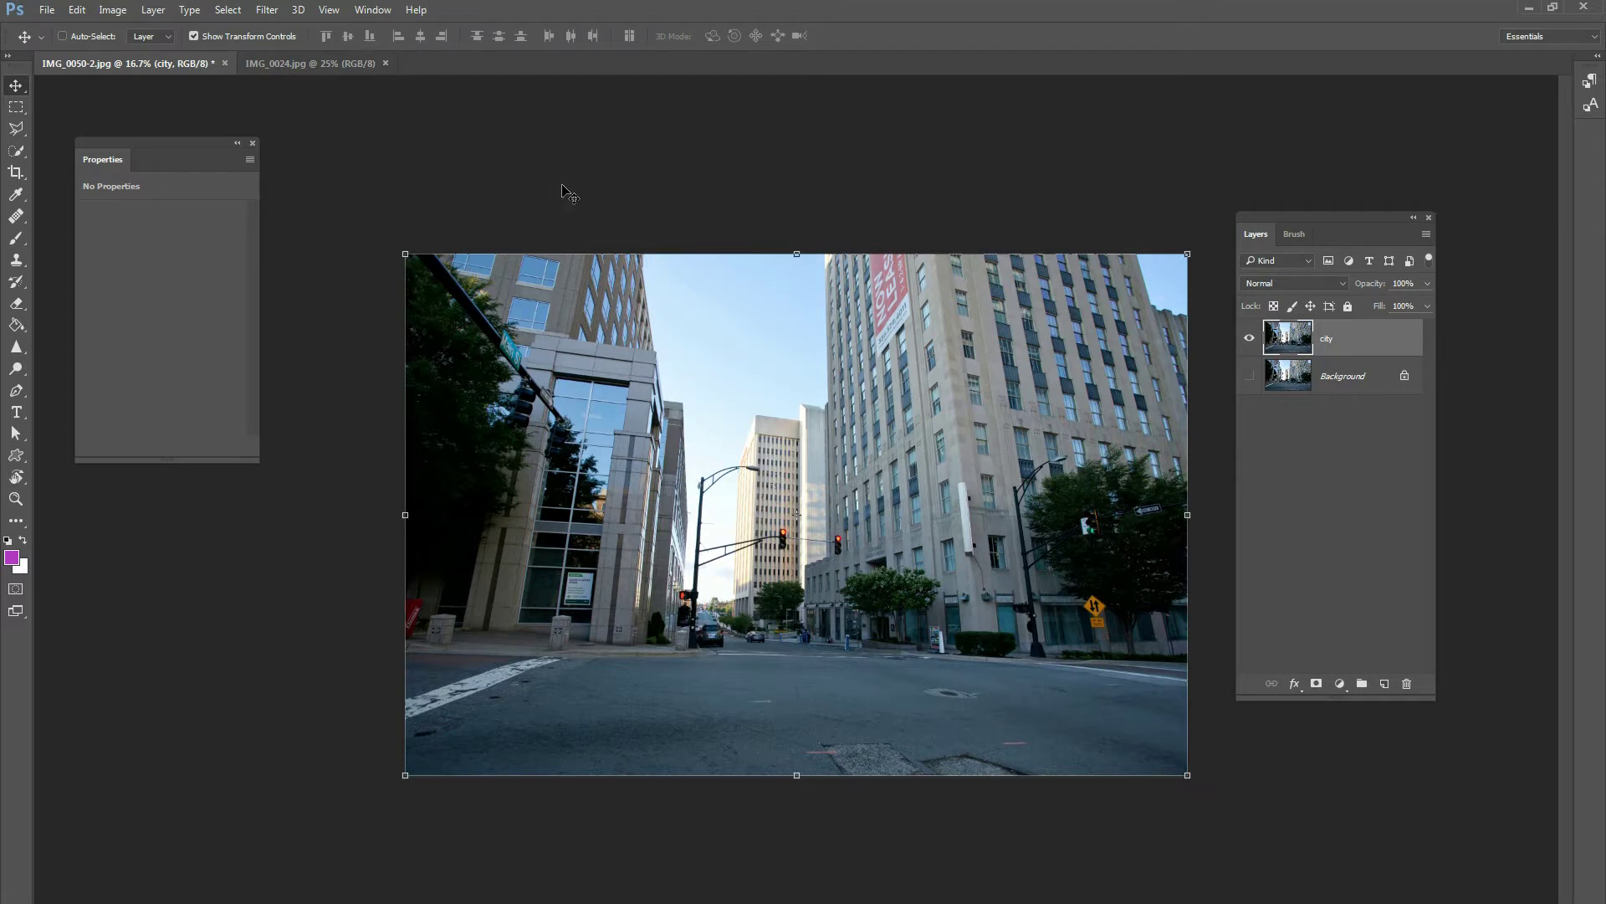
click(76, 9)
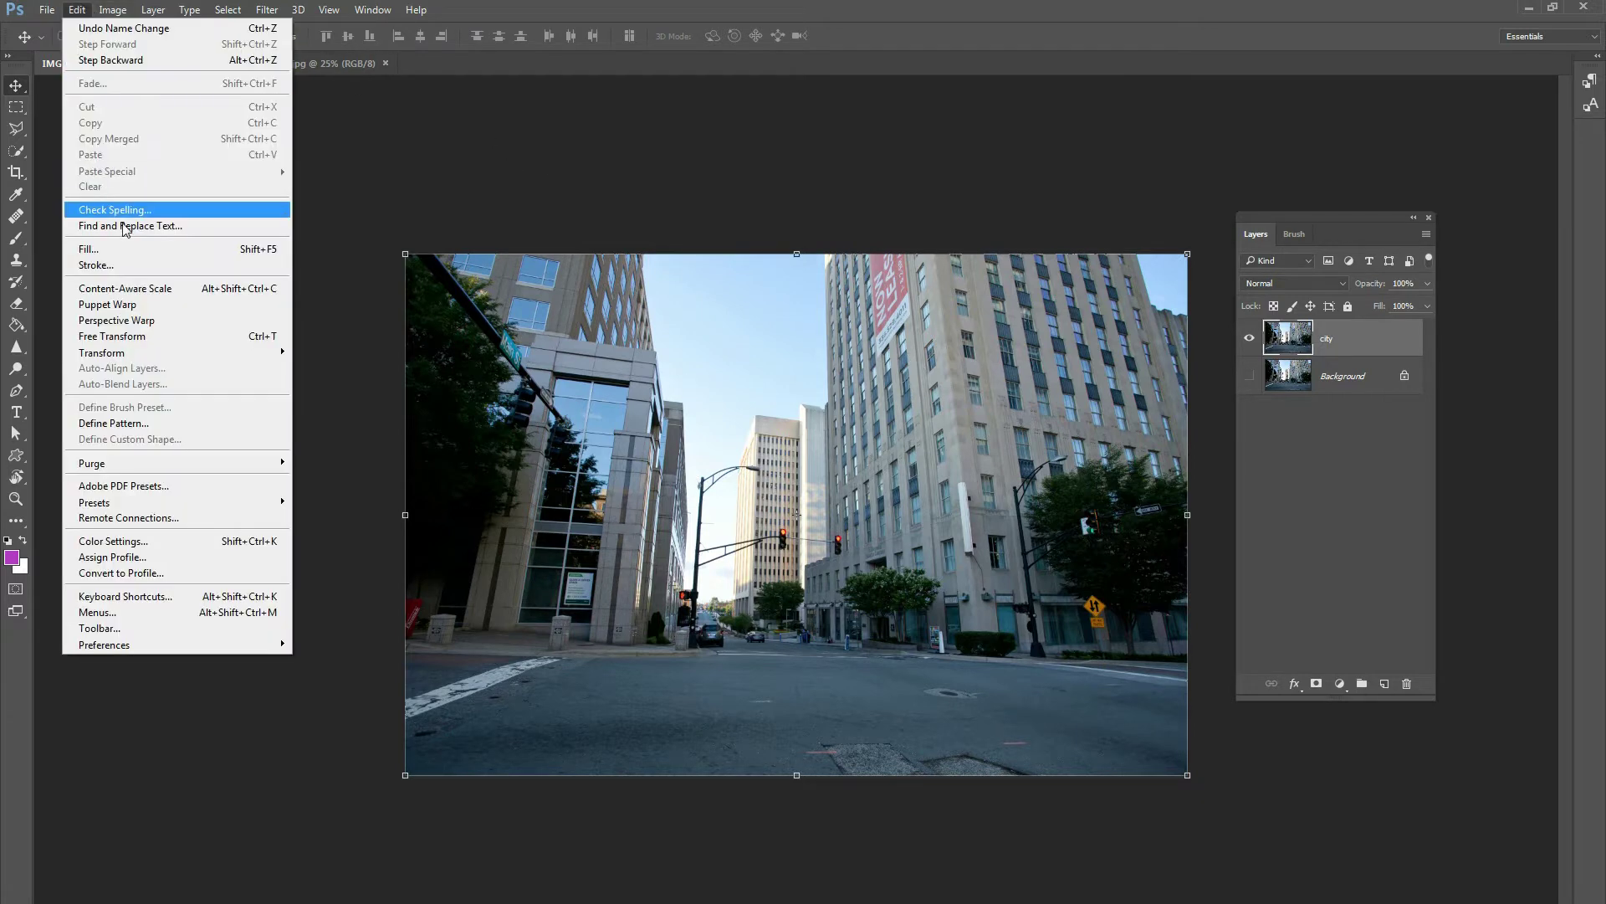
click(159, 321)
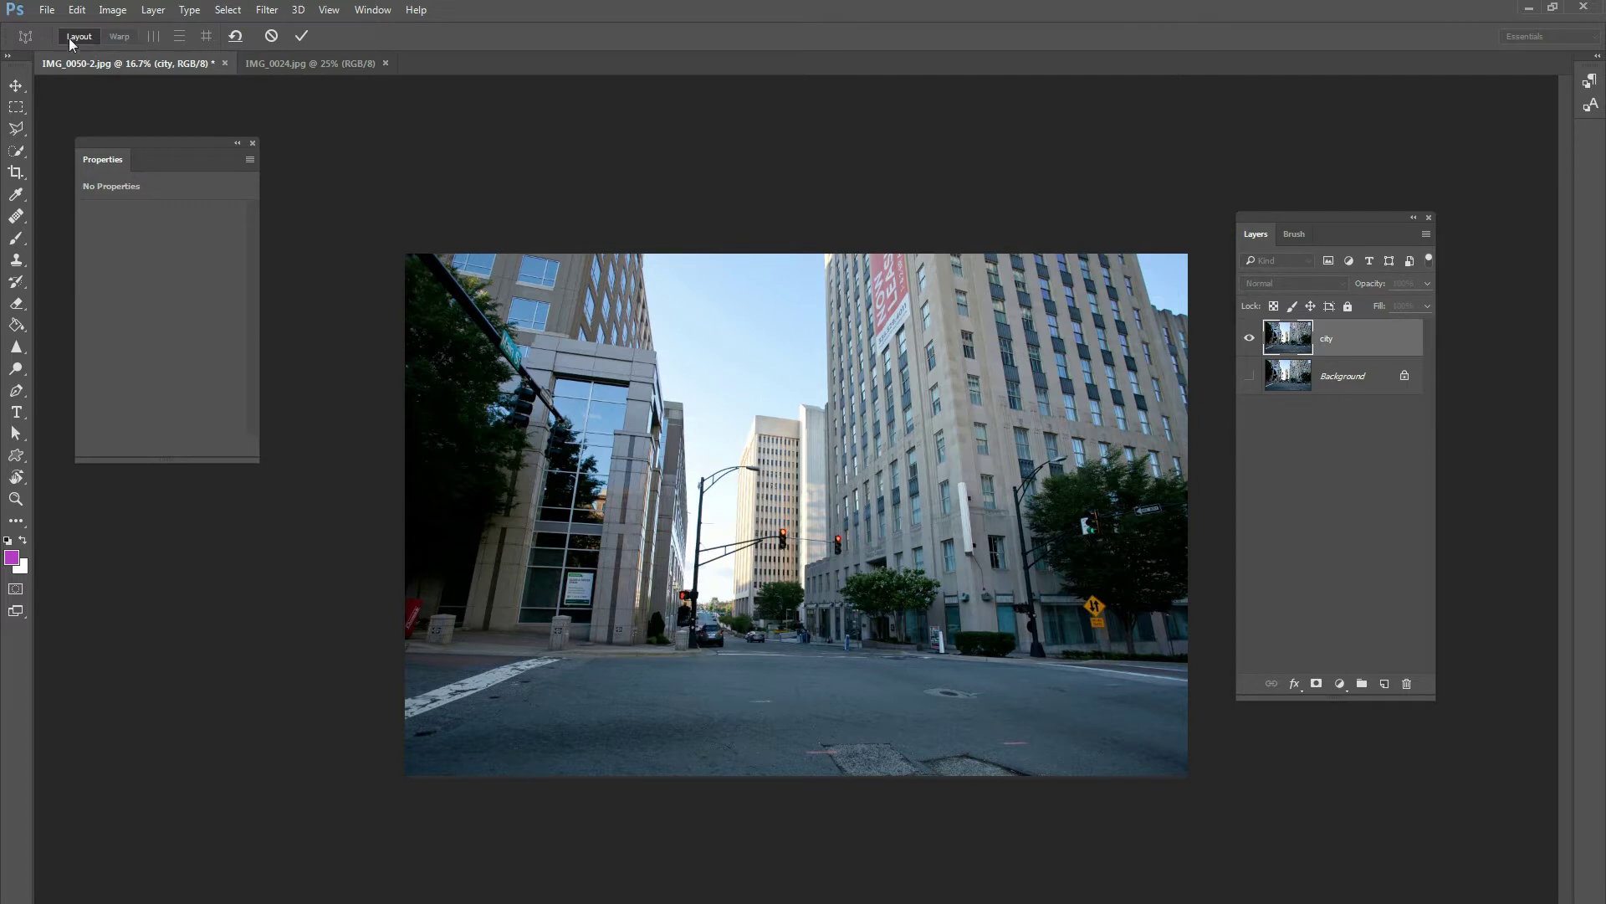
mouse_move(892, 361)
mouse_down()
mouse_move(1048, 470)
mouse_move(1027, 481)
mouse_up()
drag(892, 466, 867, 508)
drag(1048, 362, 1010, 357)
drag(892, 361, 863, 381)
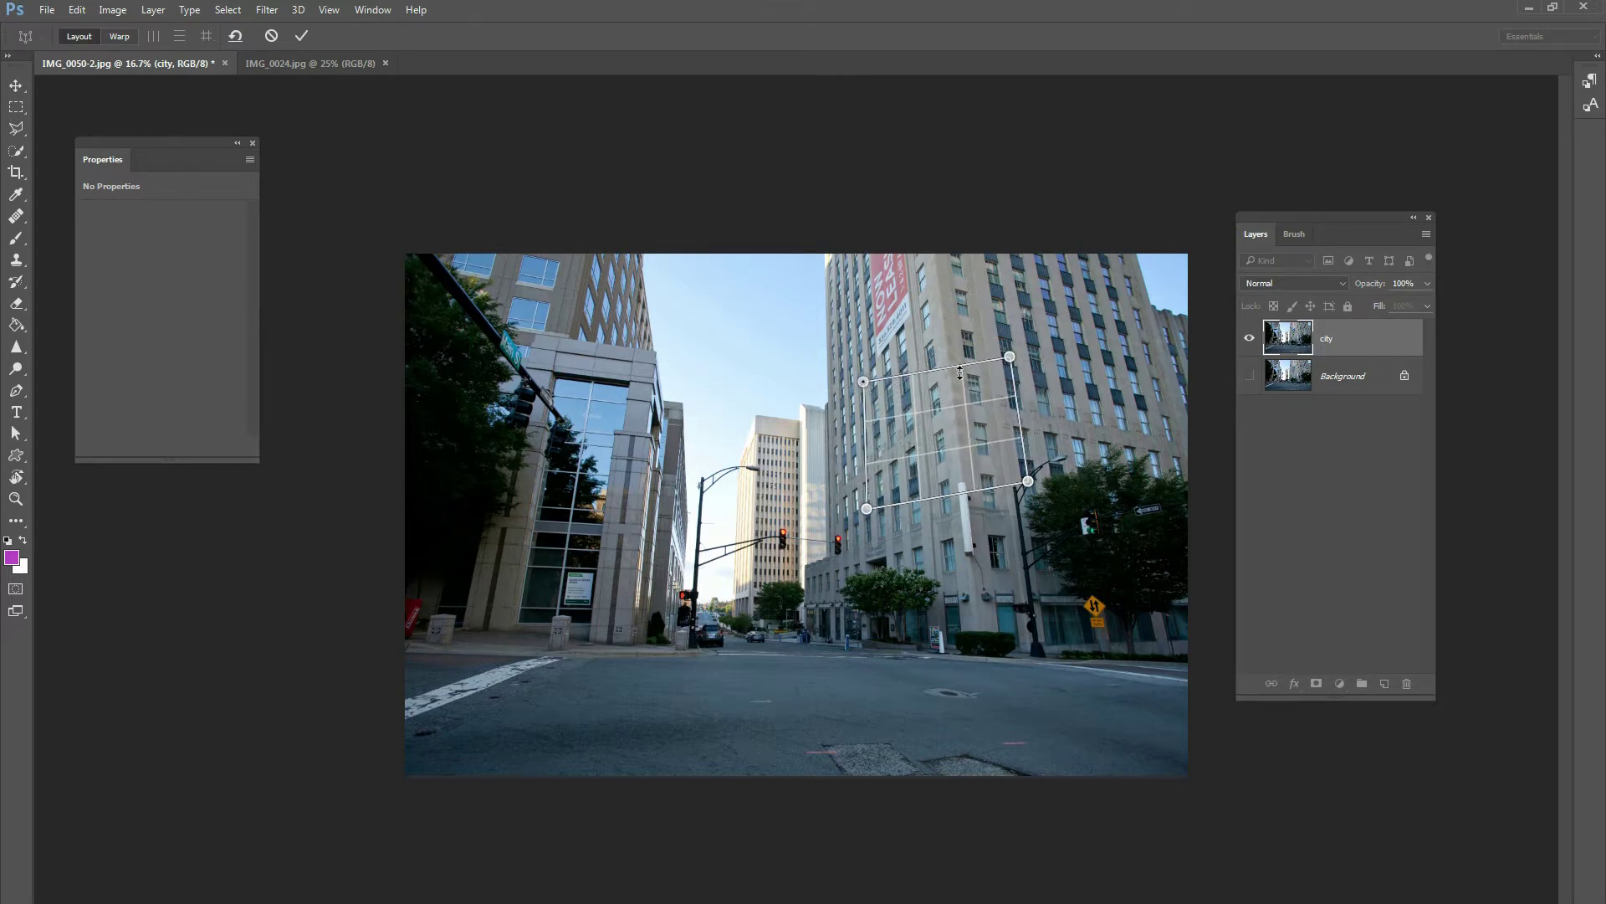
drag(962, 465, 916, 469)
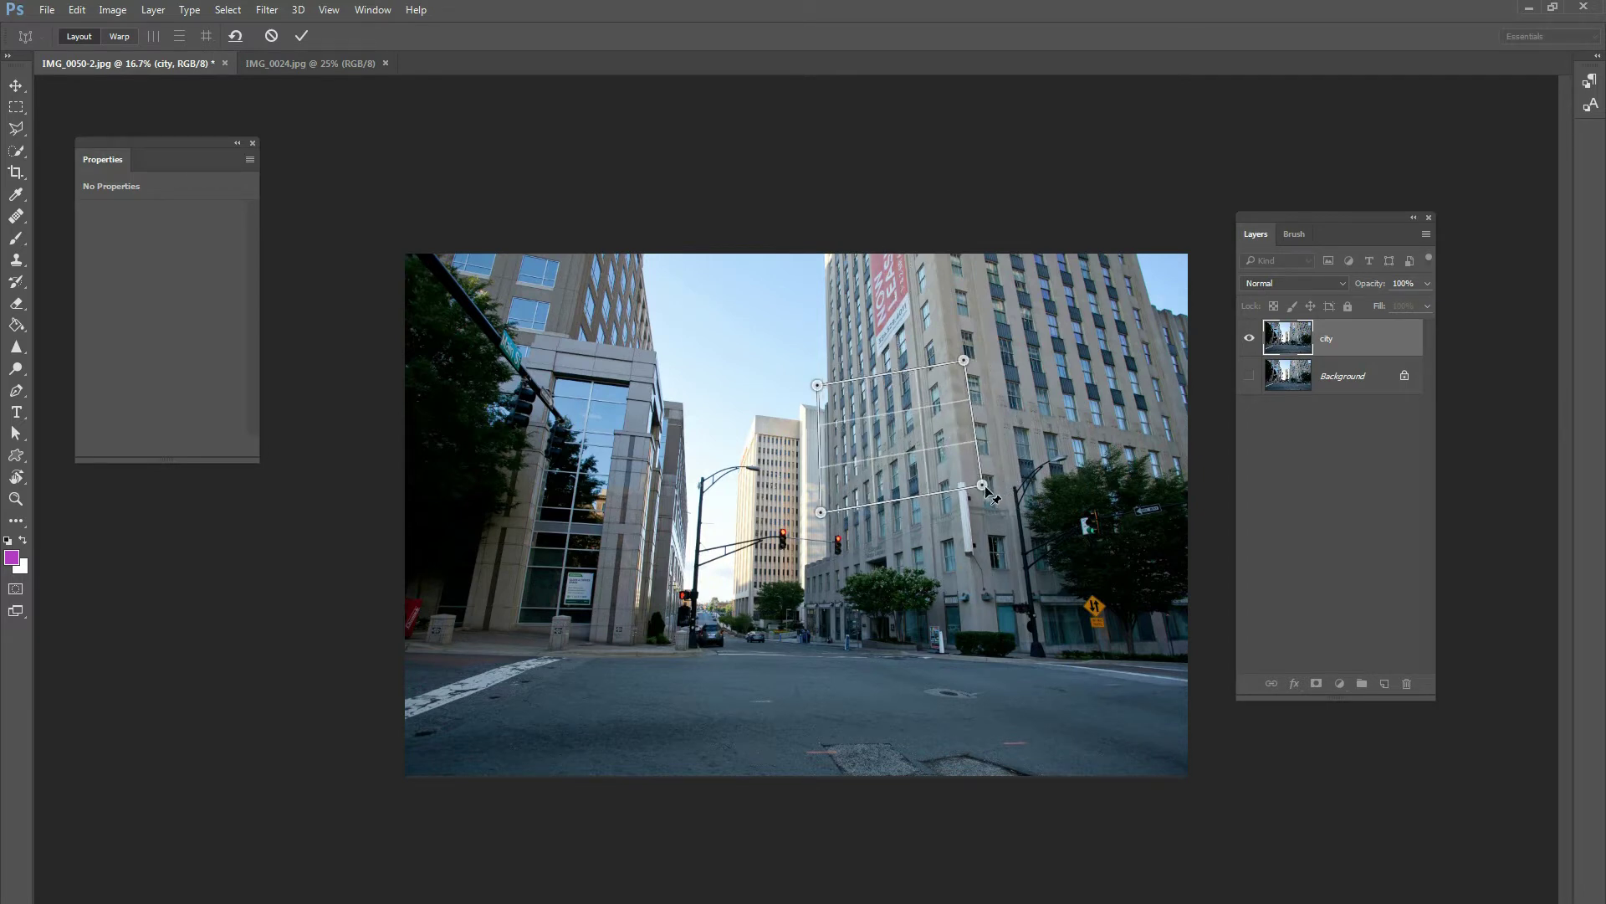
- Stretch the plane's corners to follow the narrow face's vertical edges from street level to above the photo's upper edge
drag(985, 488, 980, 655)
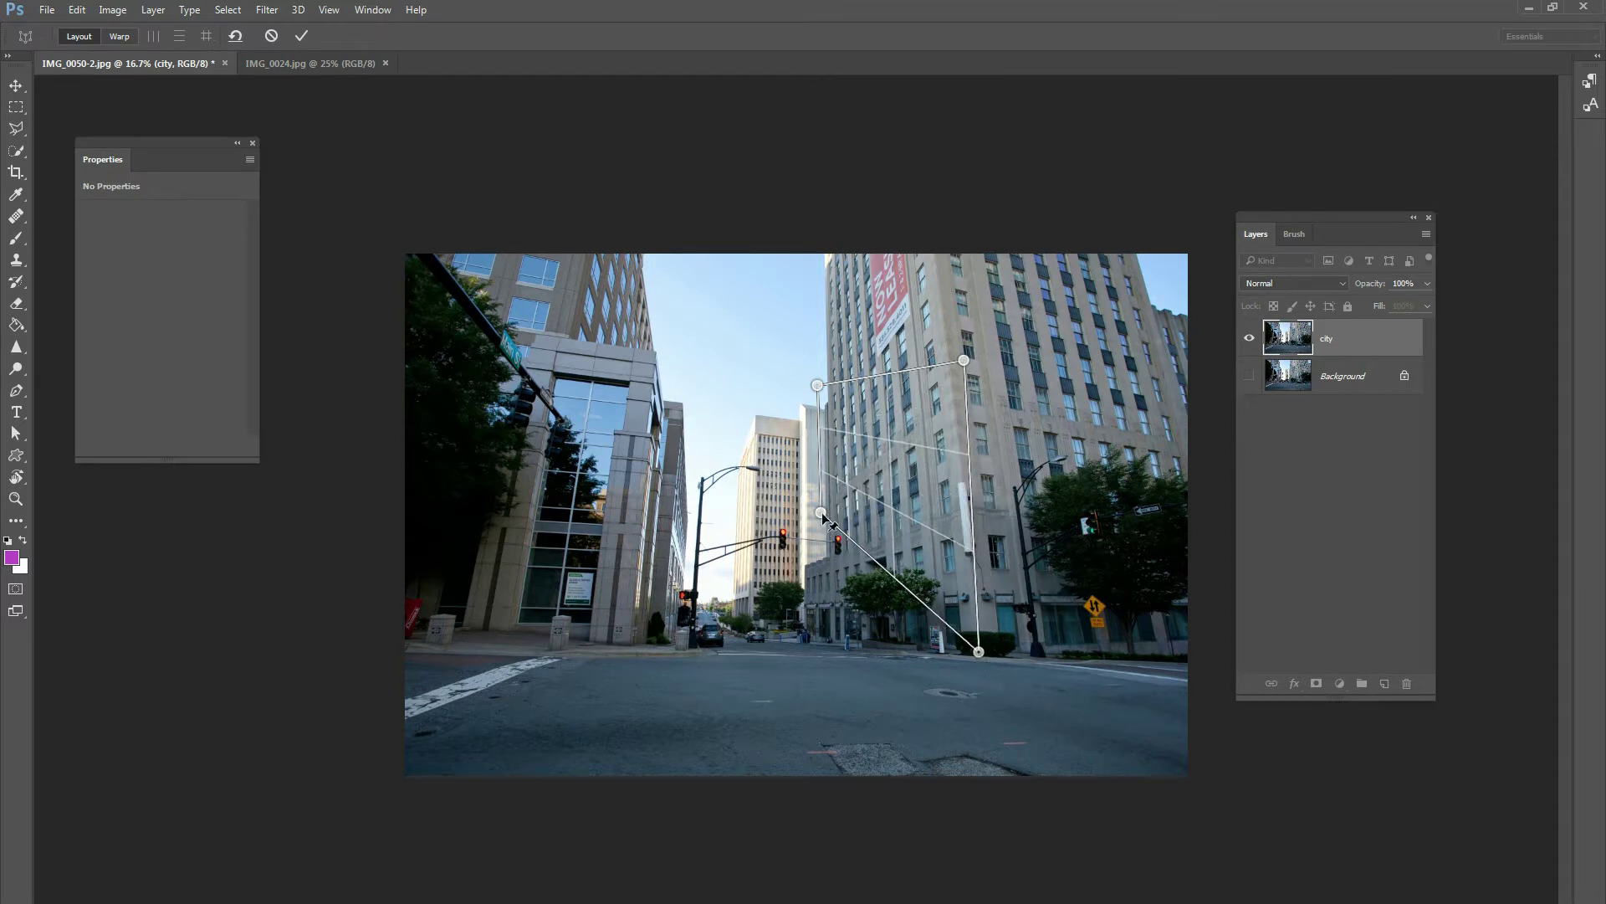
drag(821, 512, 833, 639)
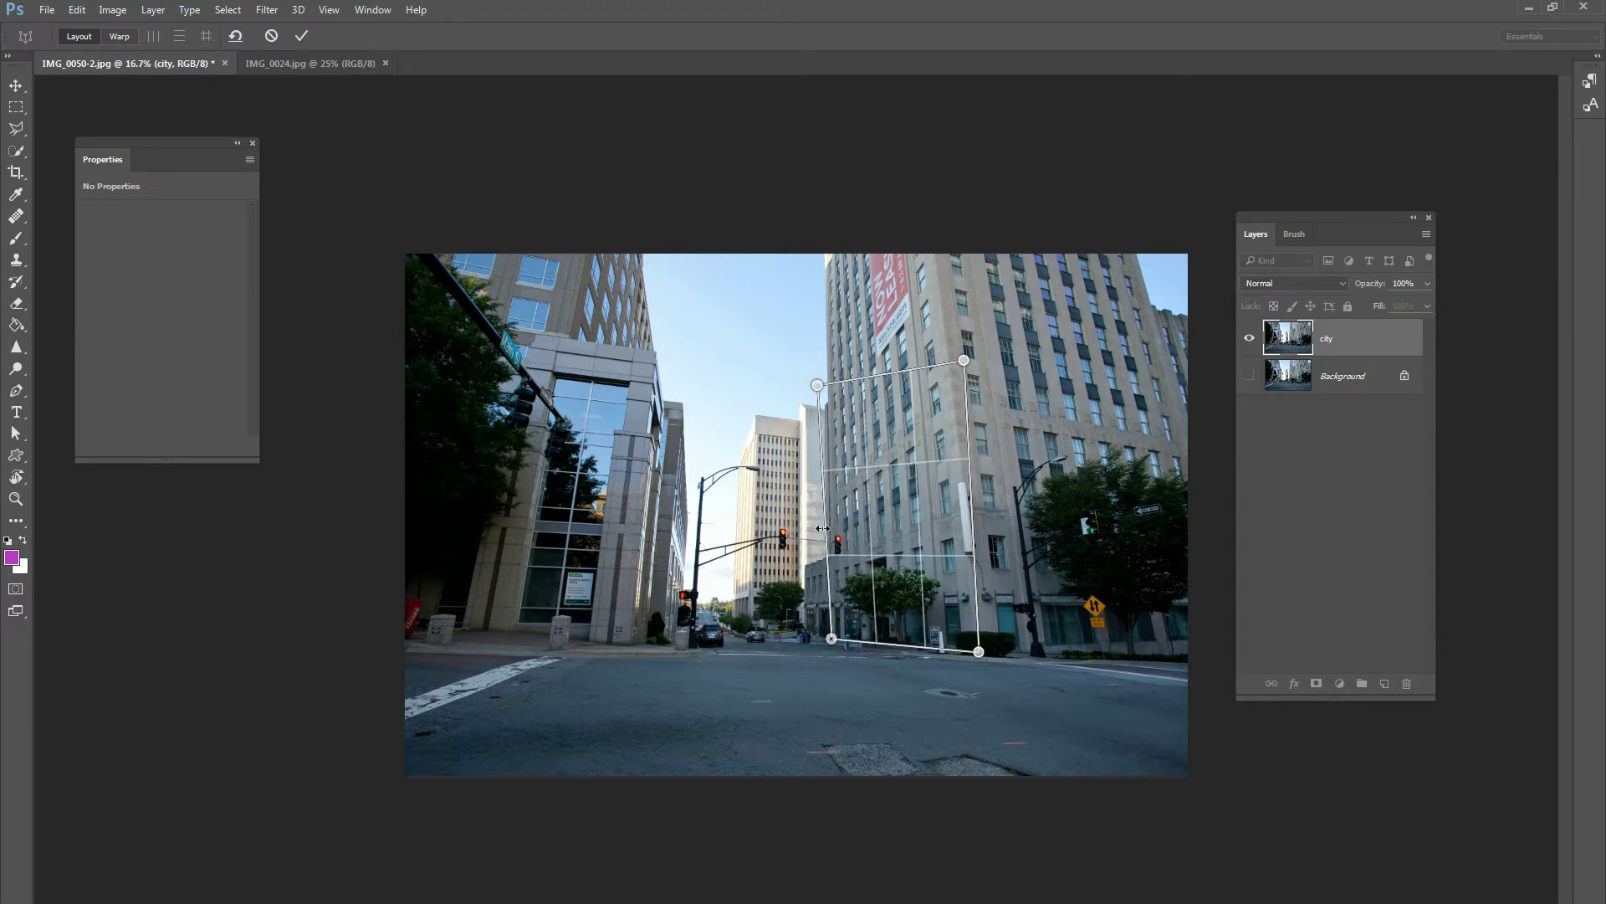
drag(969, 367, 936, 176)
drag(823, 373, 824, 209)
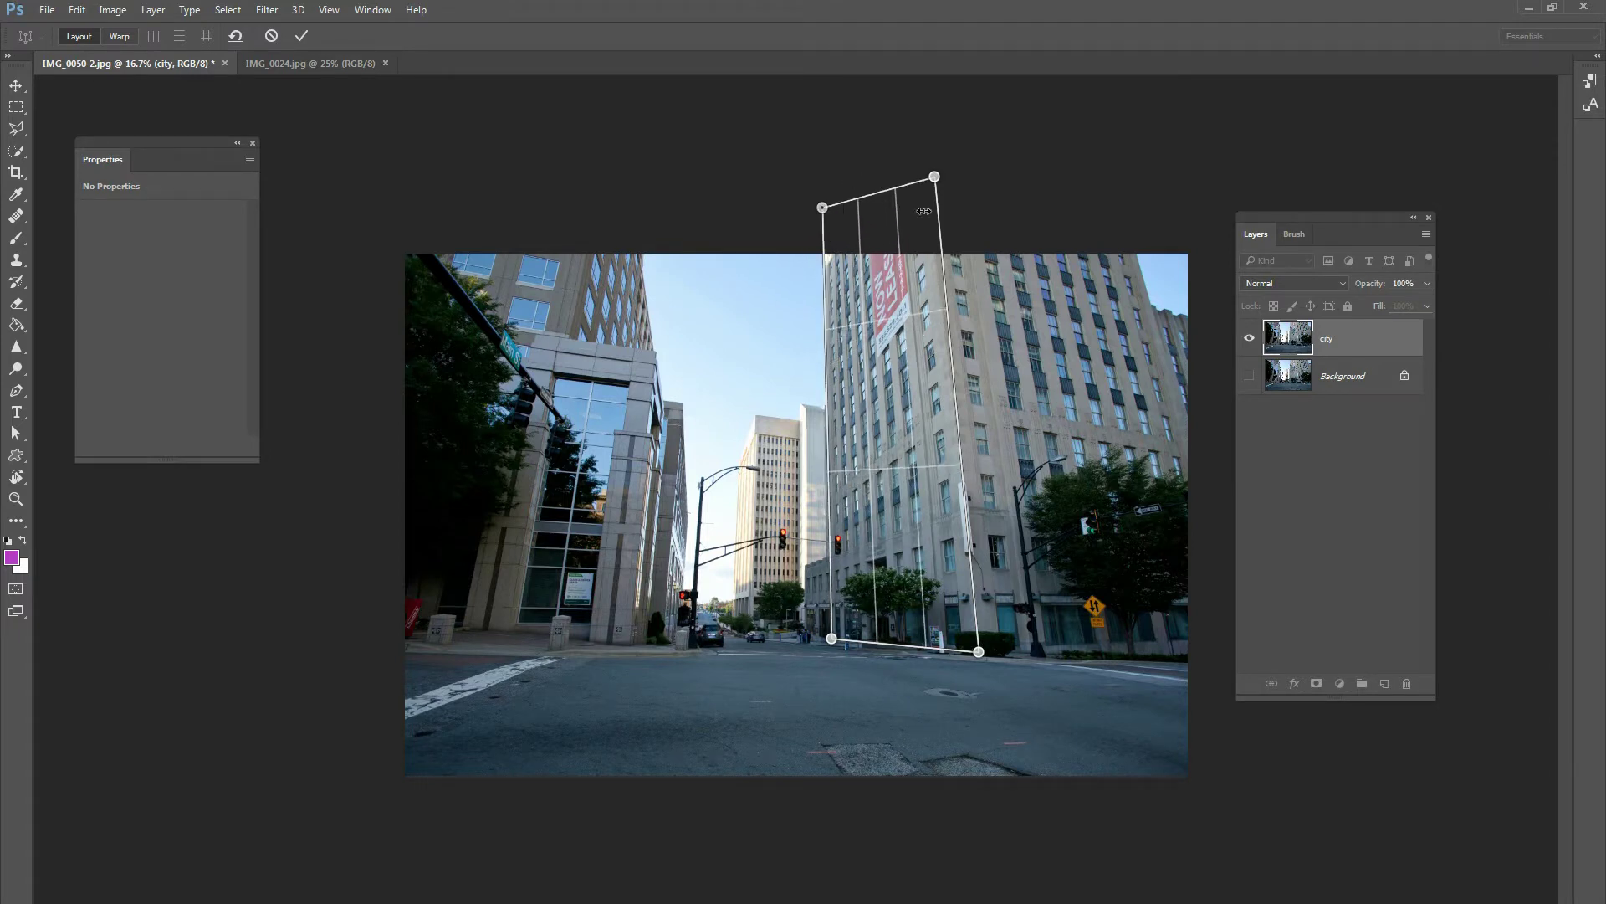
drag(936, 177, 927, 149)
drag(823, 208, 824, 211)
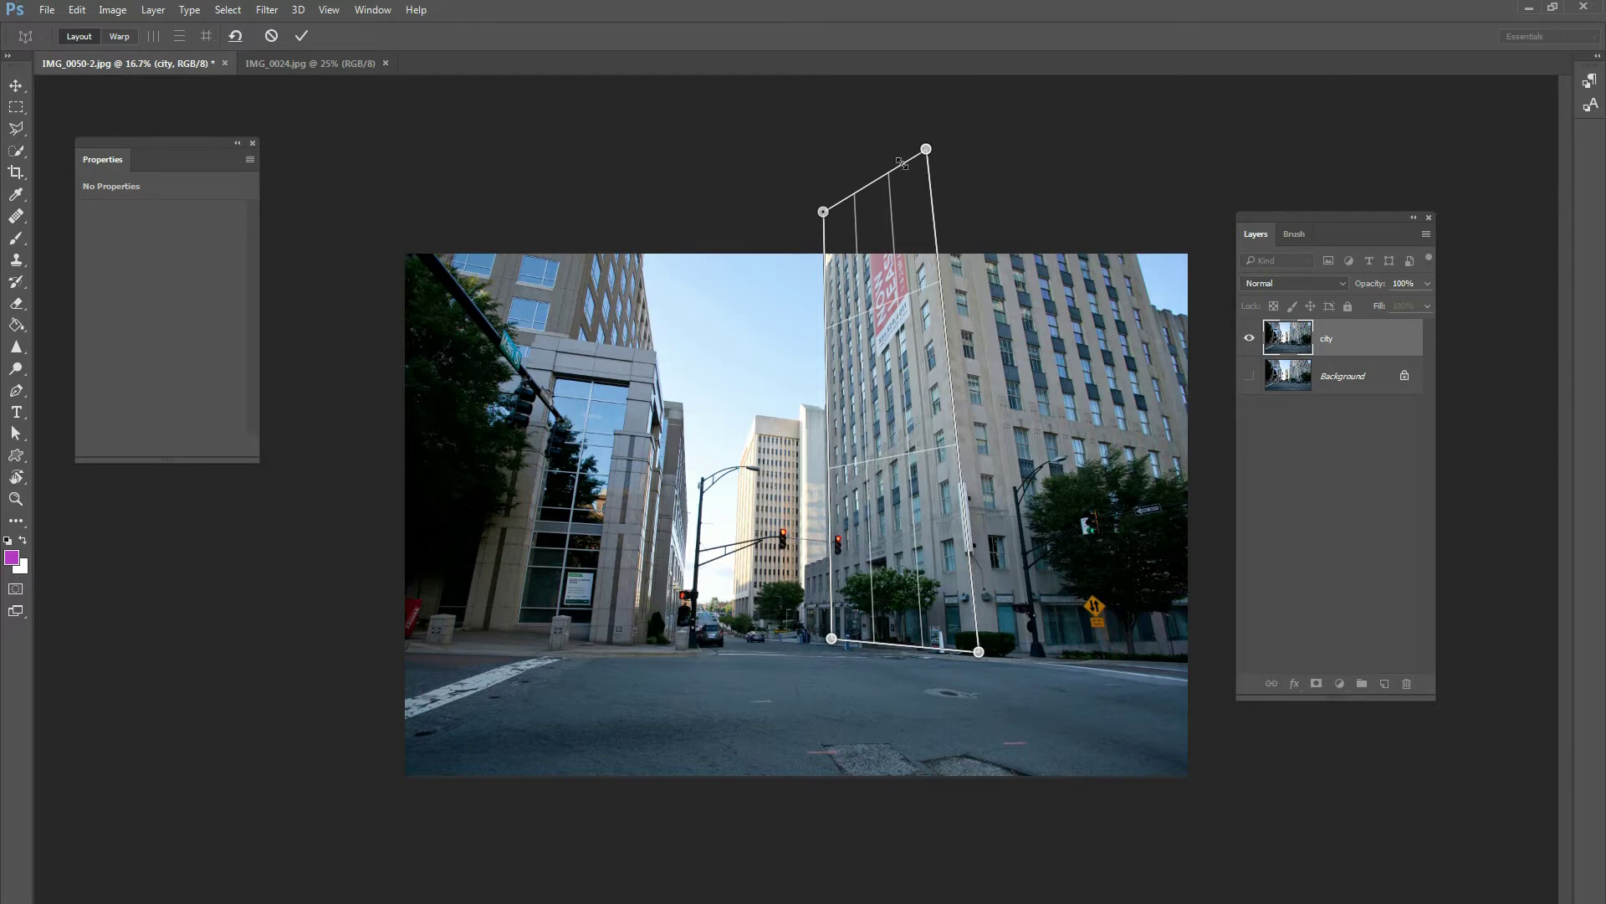
drag(926, 149, 911, 48)
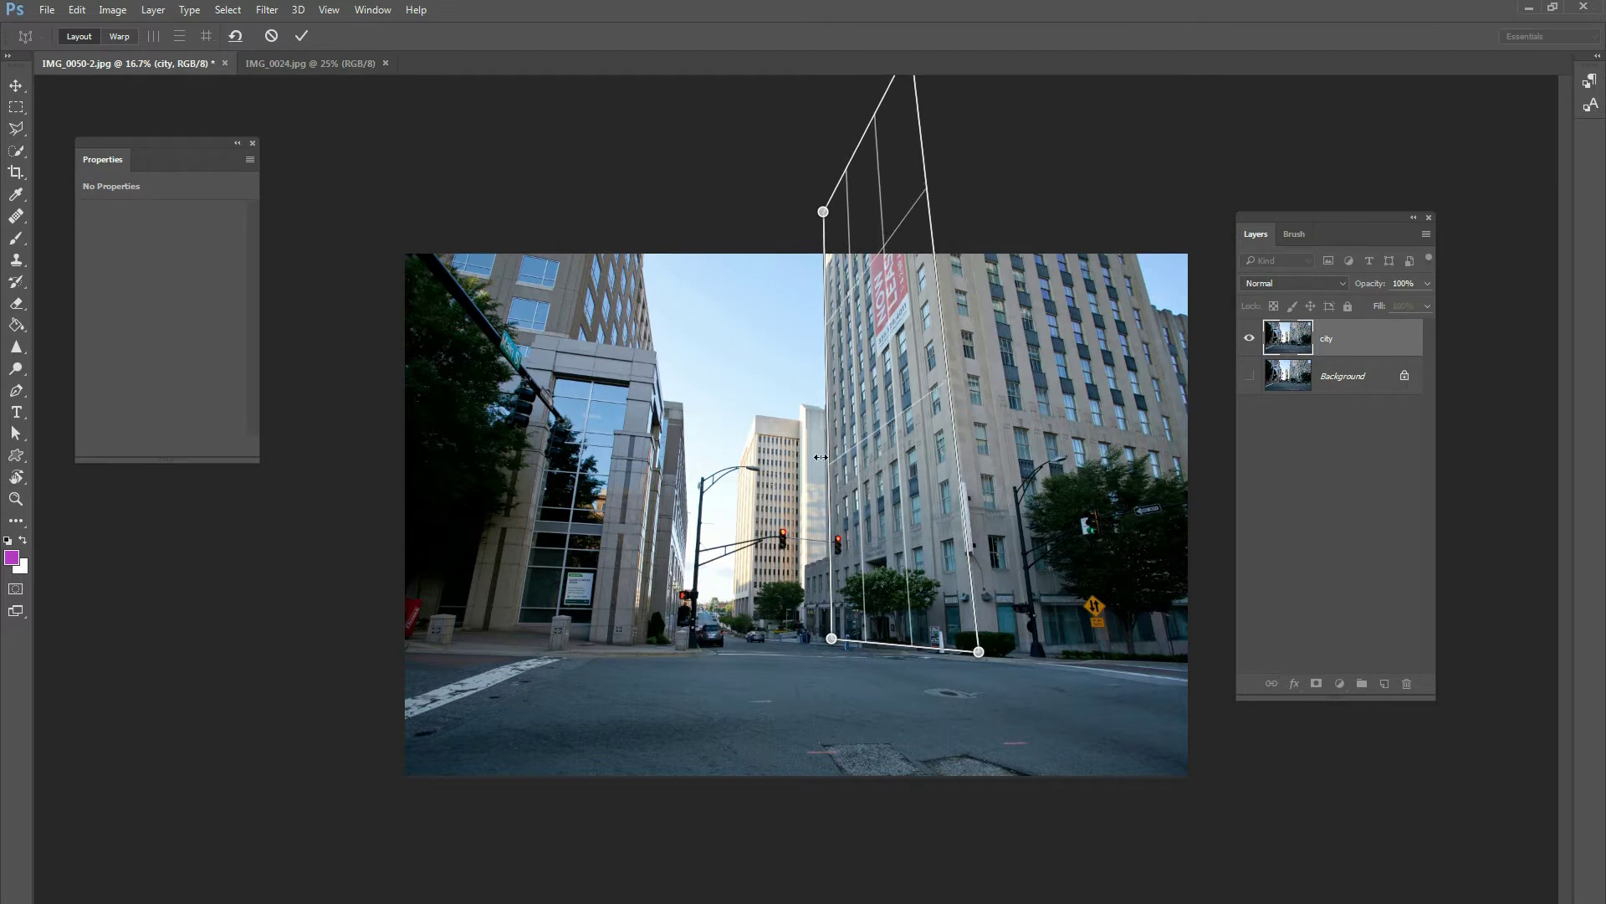
drag(823, 213, 825, 235)
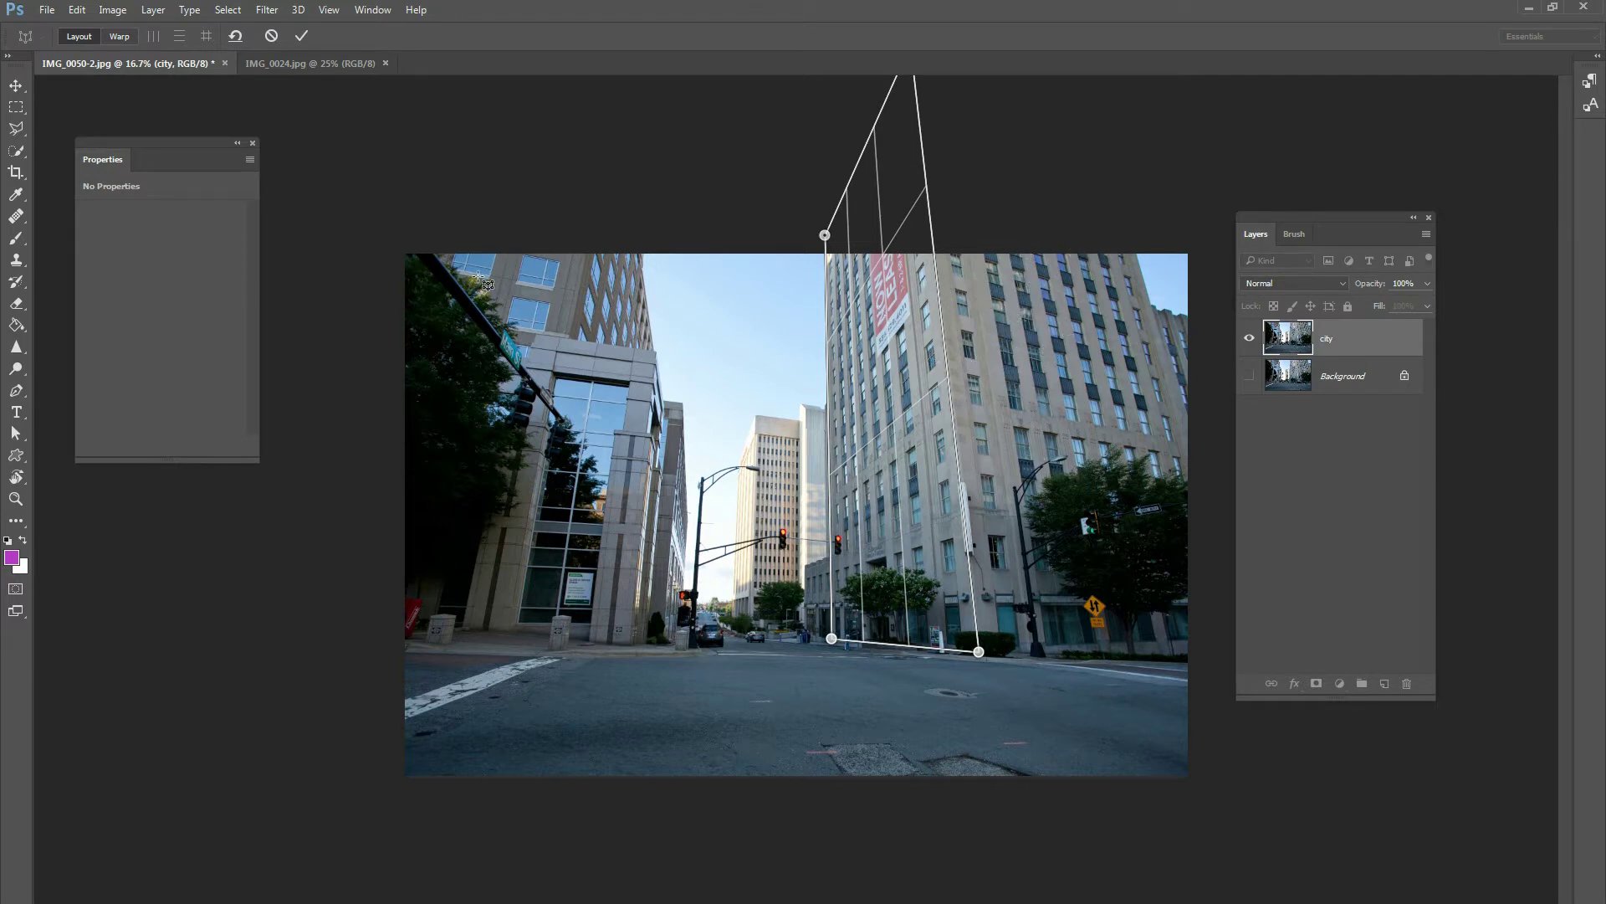
- Draw a second plane over the right building's wide face and extend its corners from street level to above the photo
drag(991, 285, 1171, 519)
mouse_move(1126, 397)
mouse_down()
mouse_move(1101, 403)
mouse_move(1131, 358)
mouse_up()
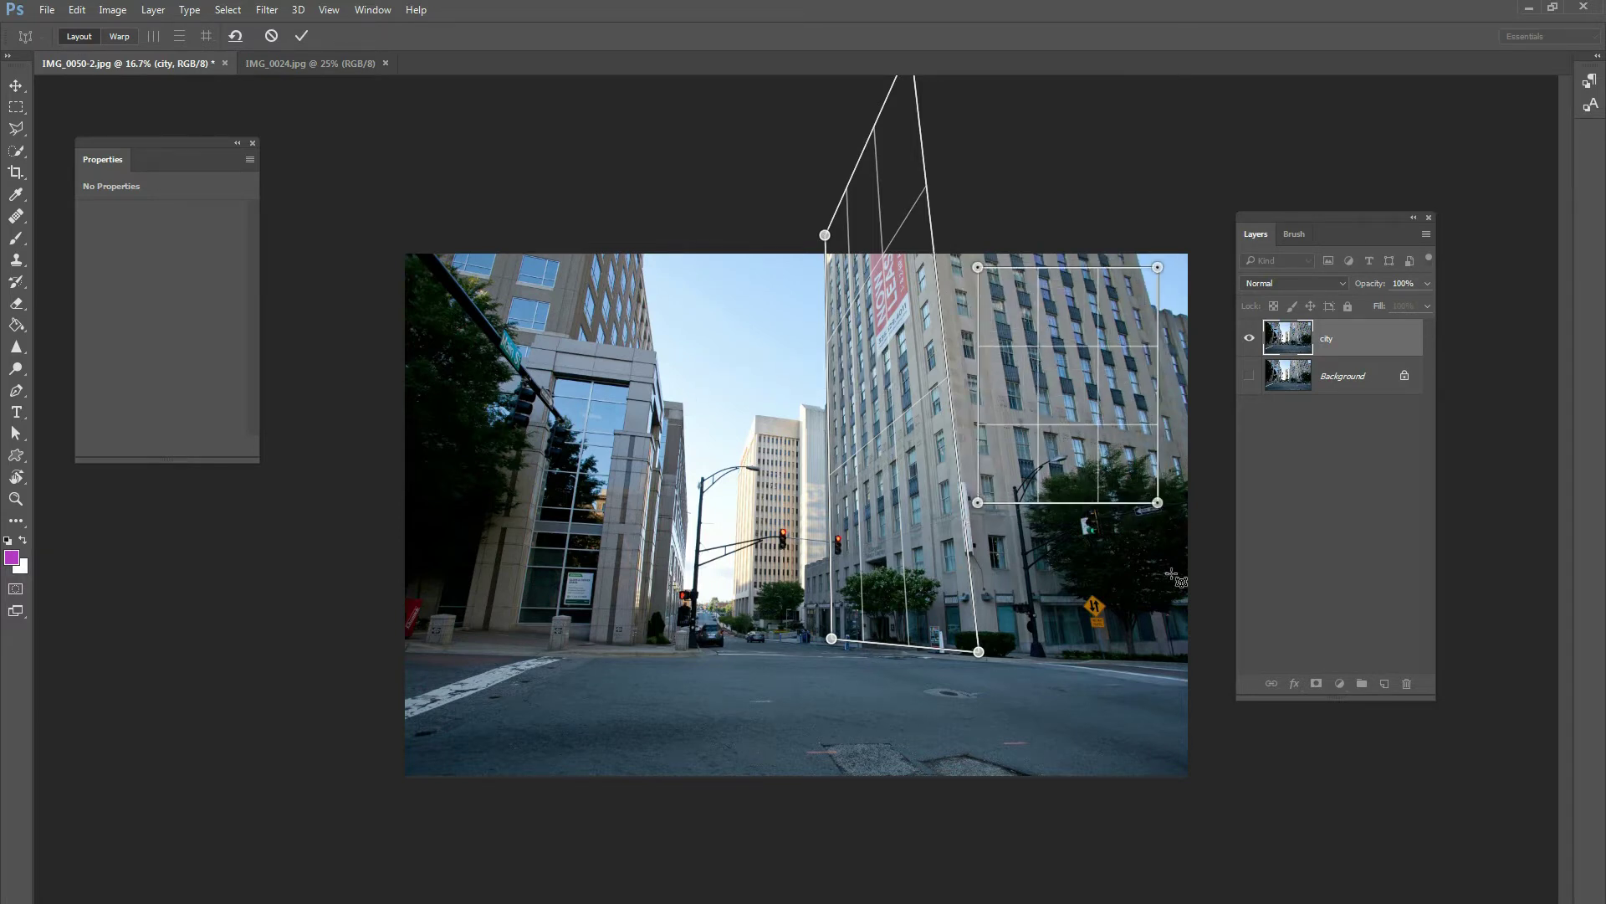
drag(1158, 504, 1235, 656)
drag(978, 502, 980, 654)
drag(1224, 636, 1225, 648)
drag(978, 267, 915, 87)
drag(1157, 267, 1120, 174)
- Snap the second plane to the first along the building's shared corner and align its outer corners with the facade
drag(1032, 340, 1042, 338)
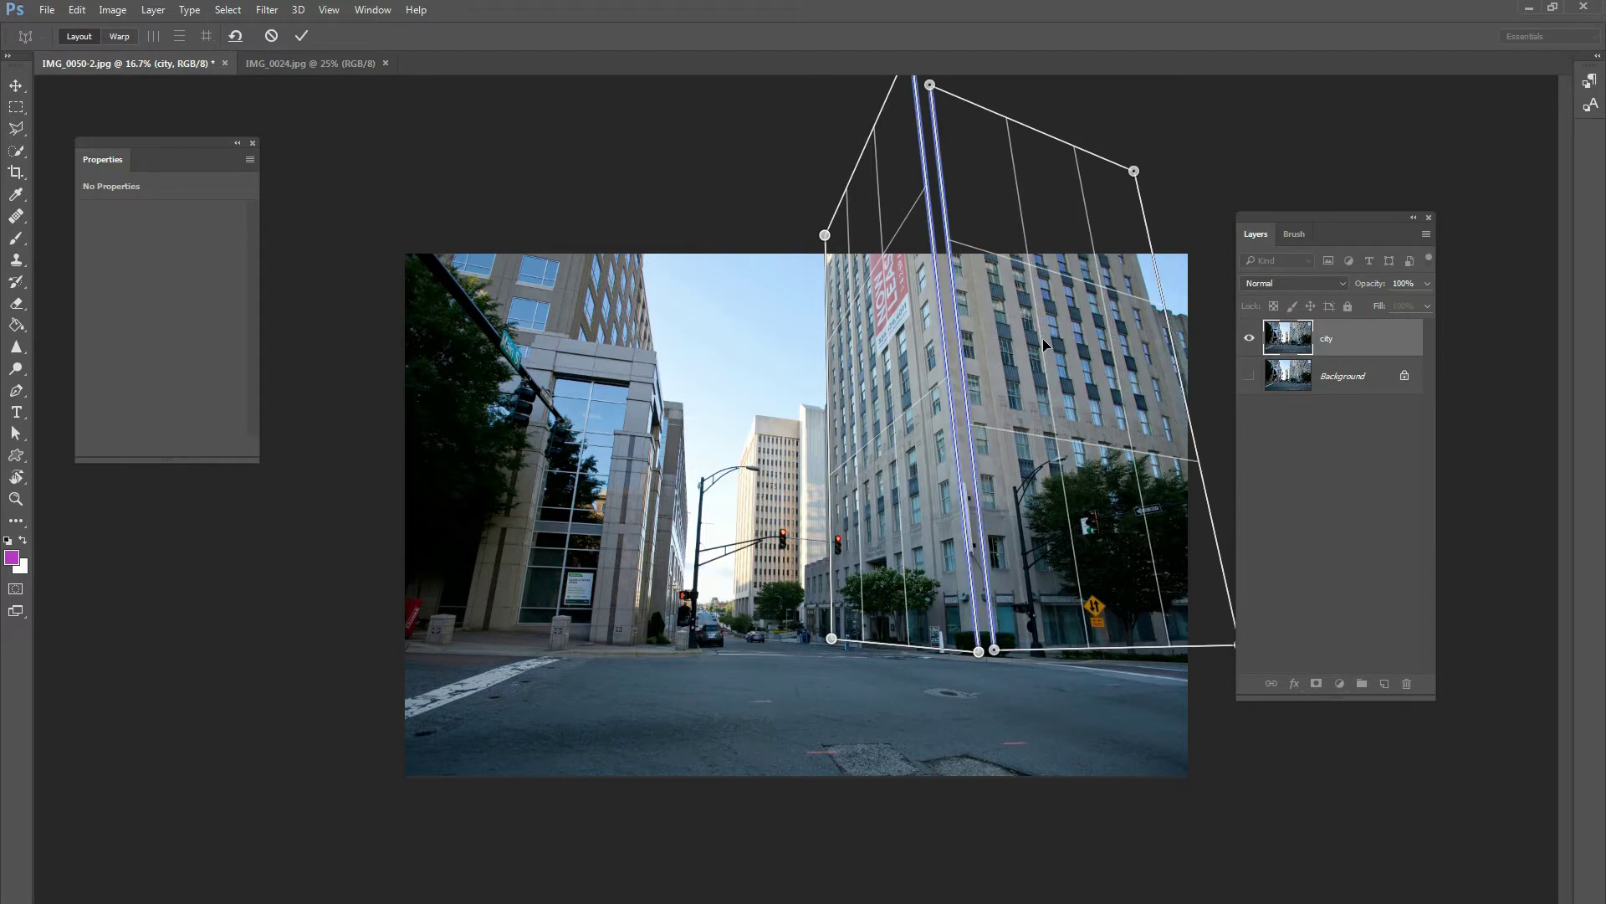
drag(1042, 338, 1046, 336)
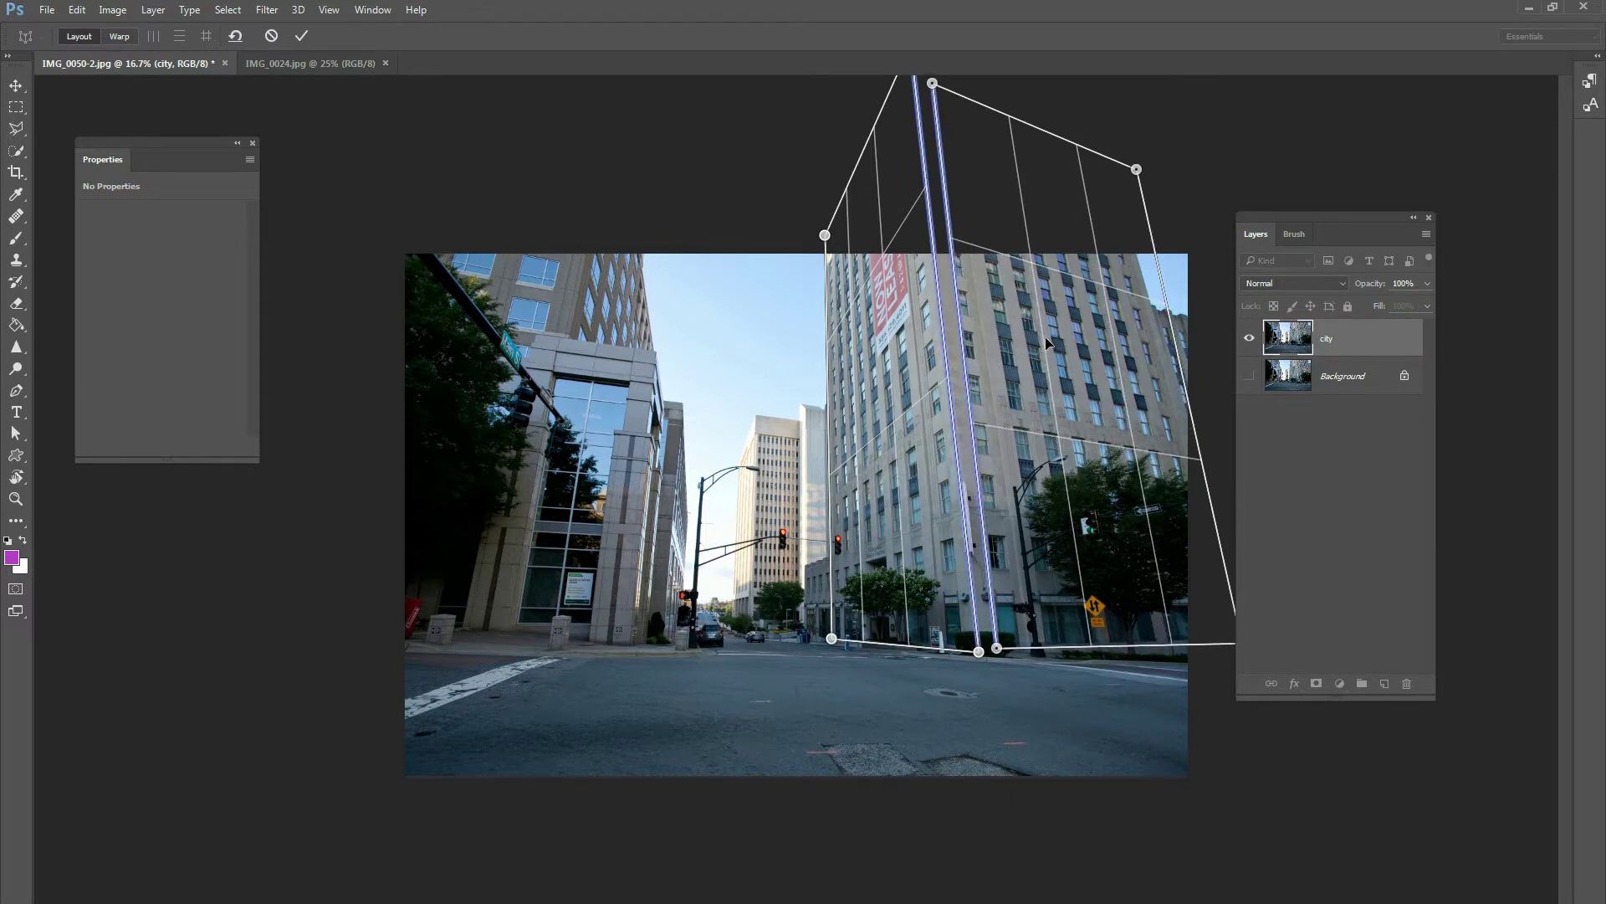
drag(1046, 336, 1030, 336)
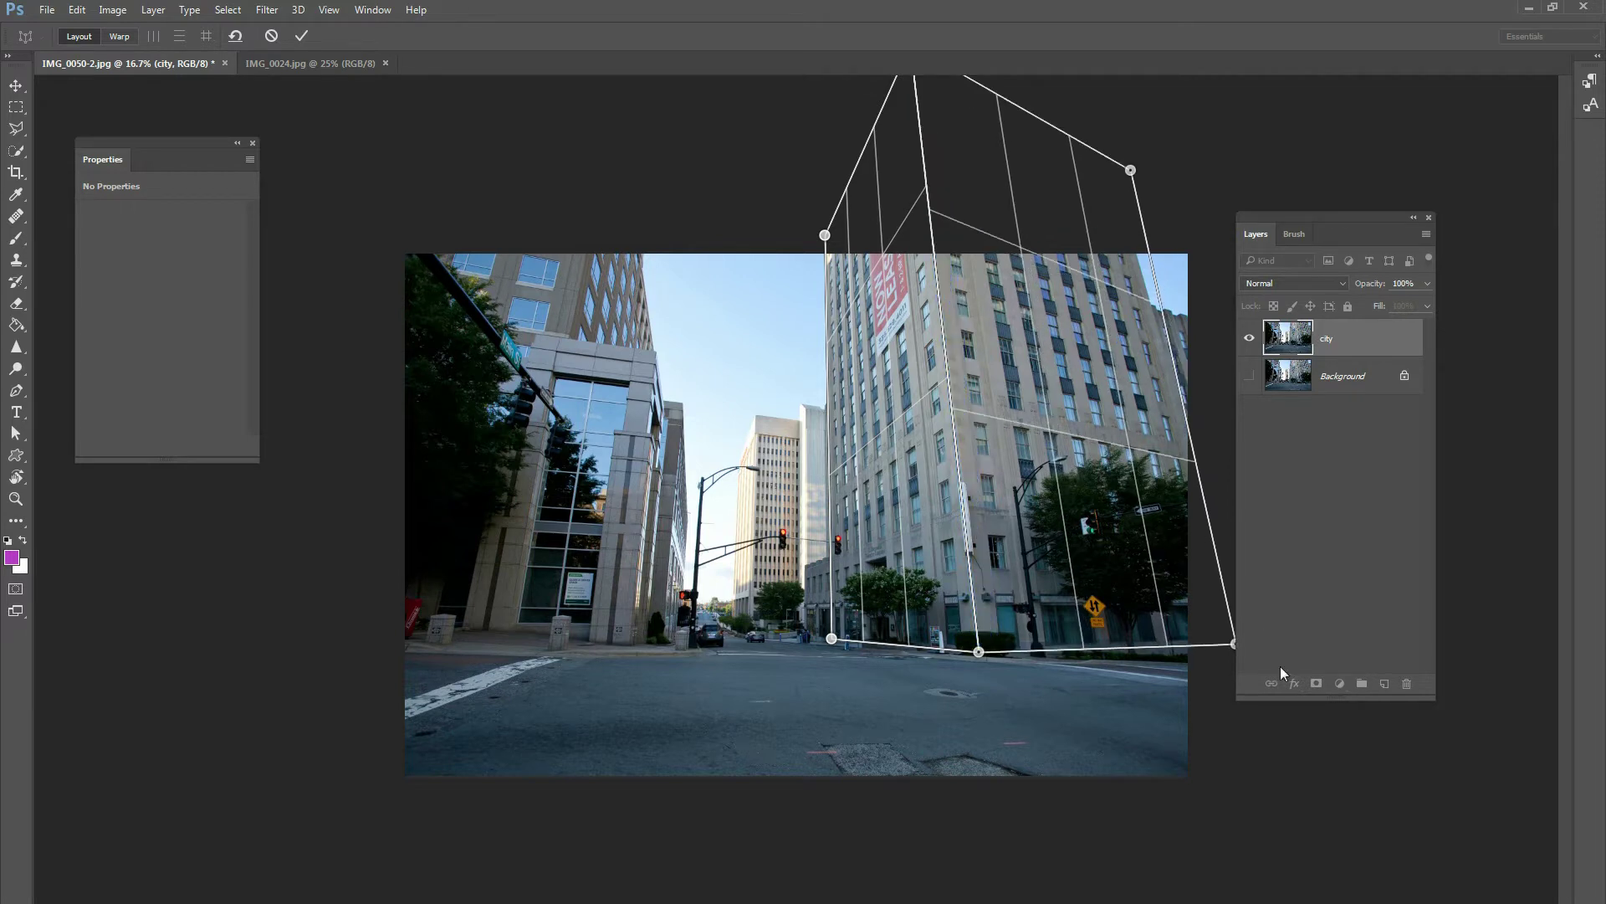
drag(1238, 644, 1235, 644)
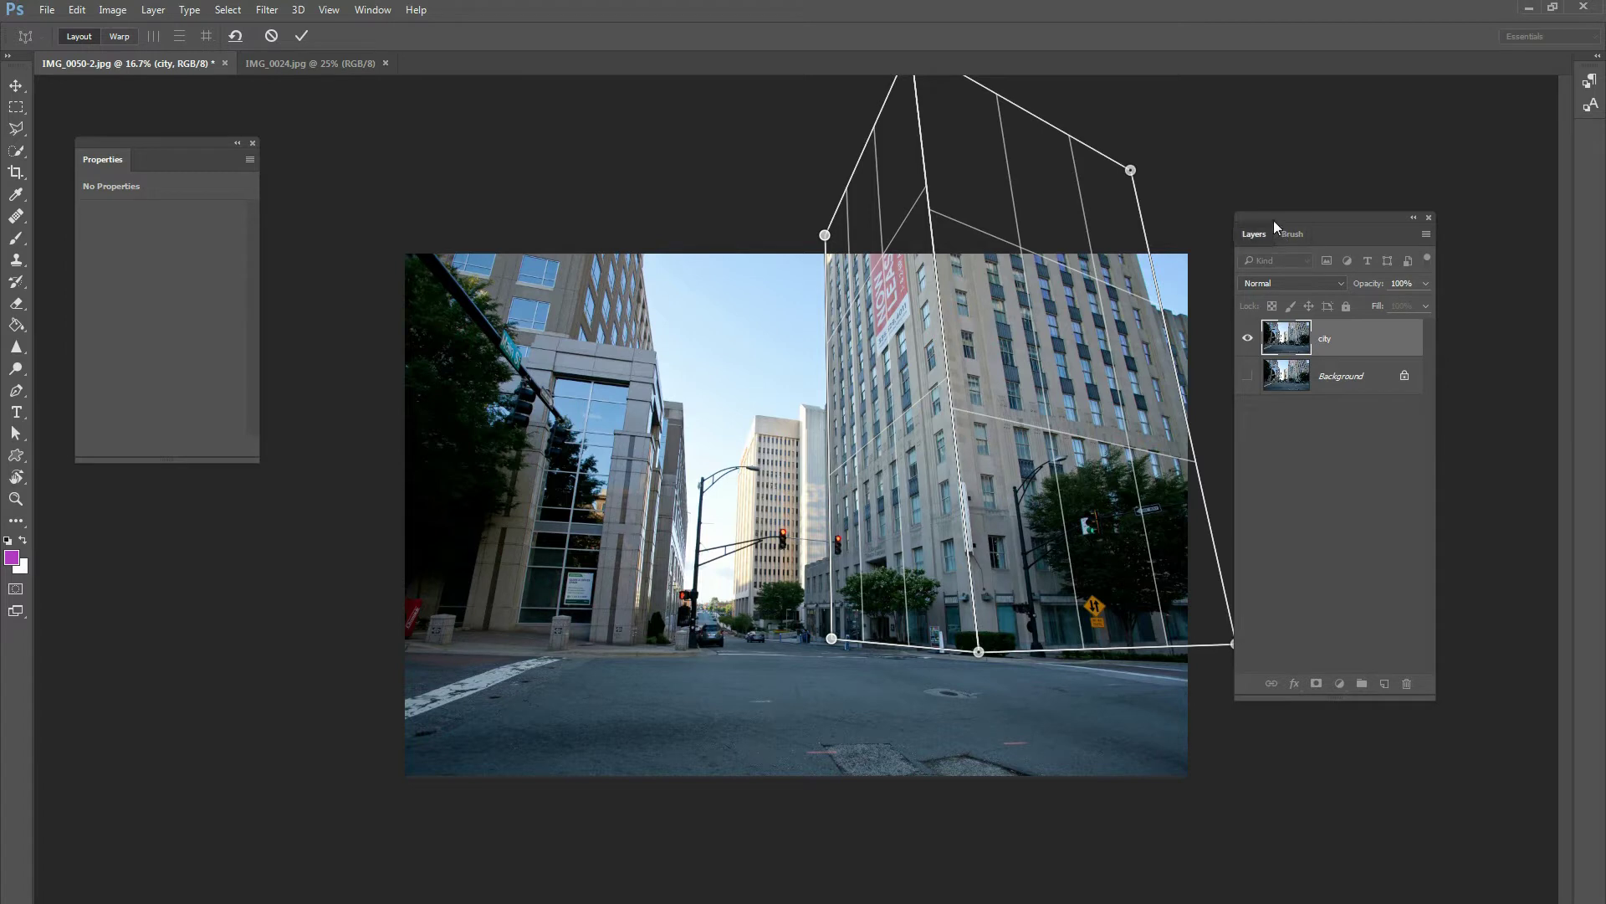
drag(1269, 224, 1310, 213)
drag(1235, 644, 1227, 645)
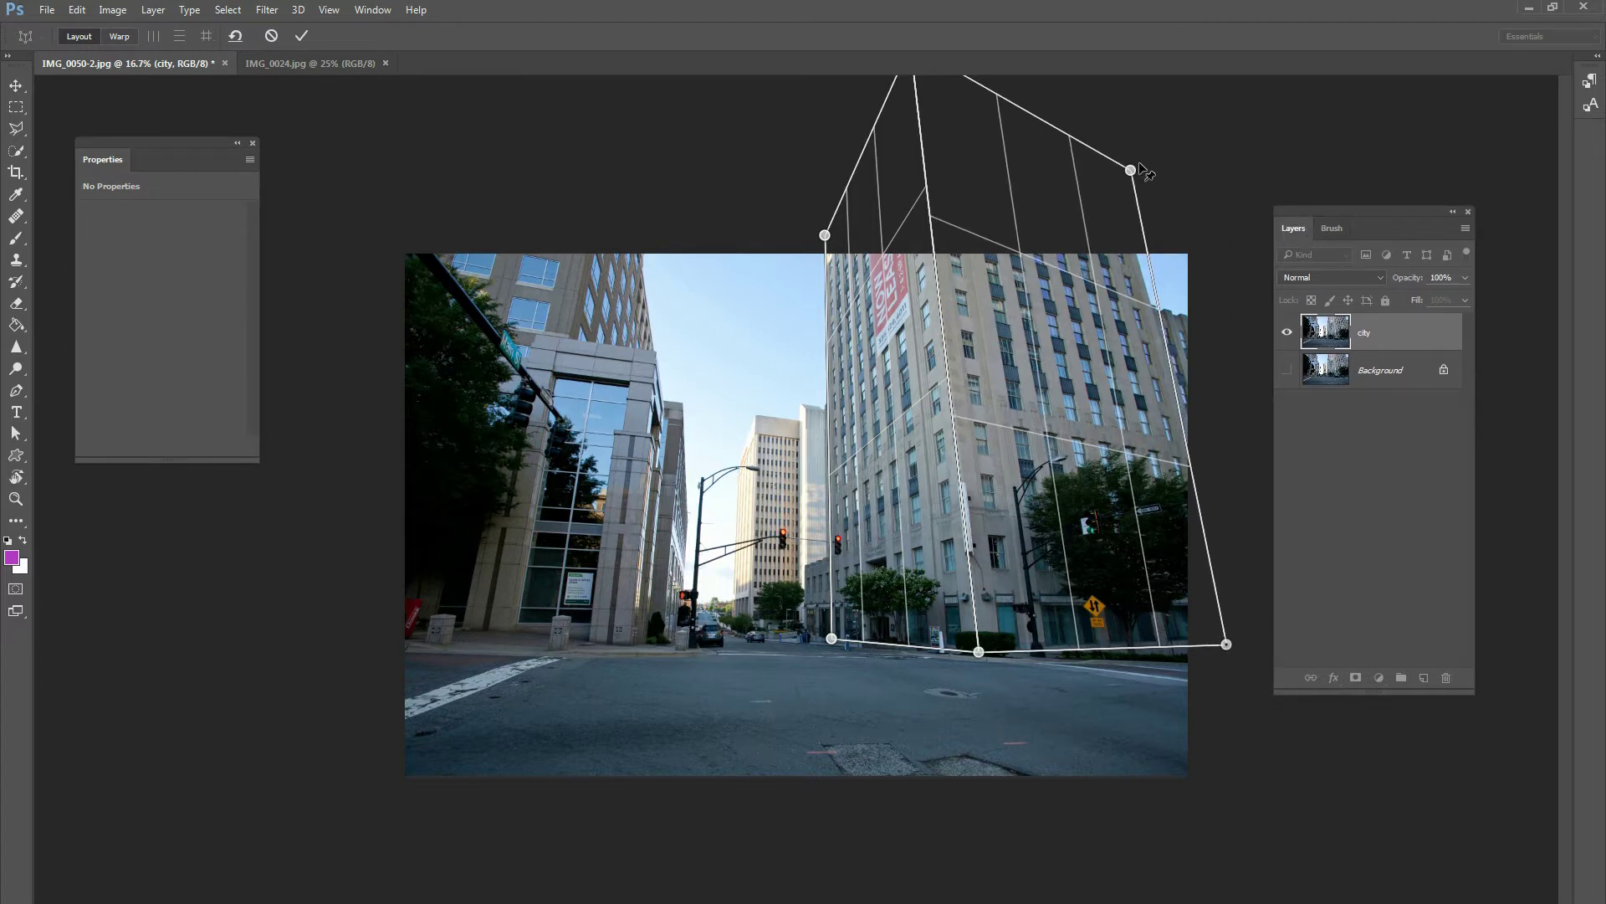
drag(1131, 170, 1114, 144)
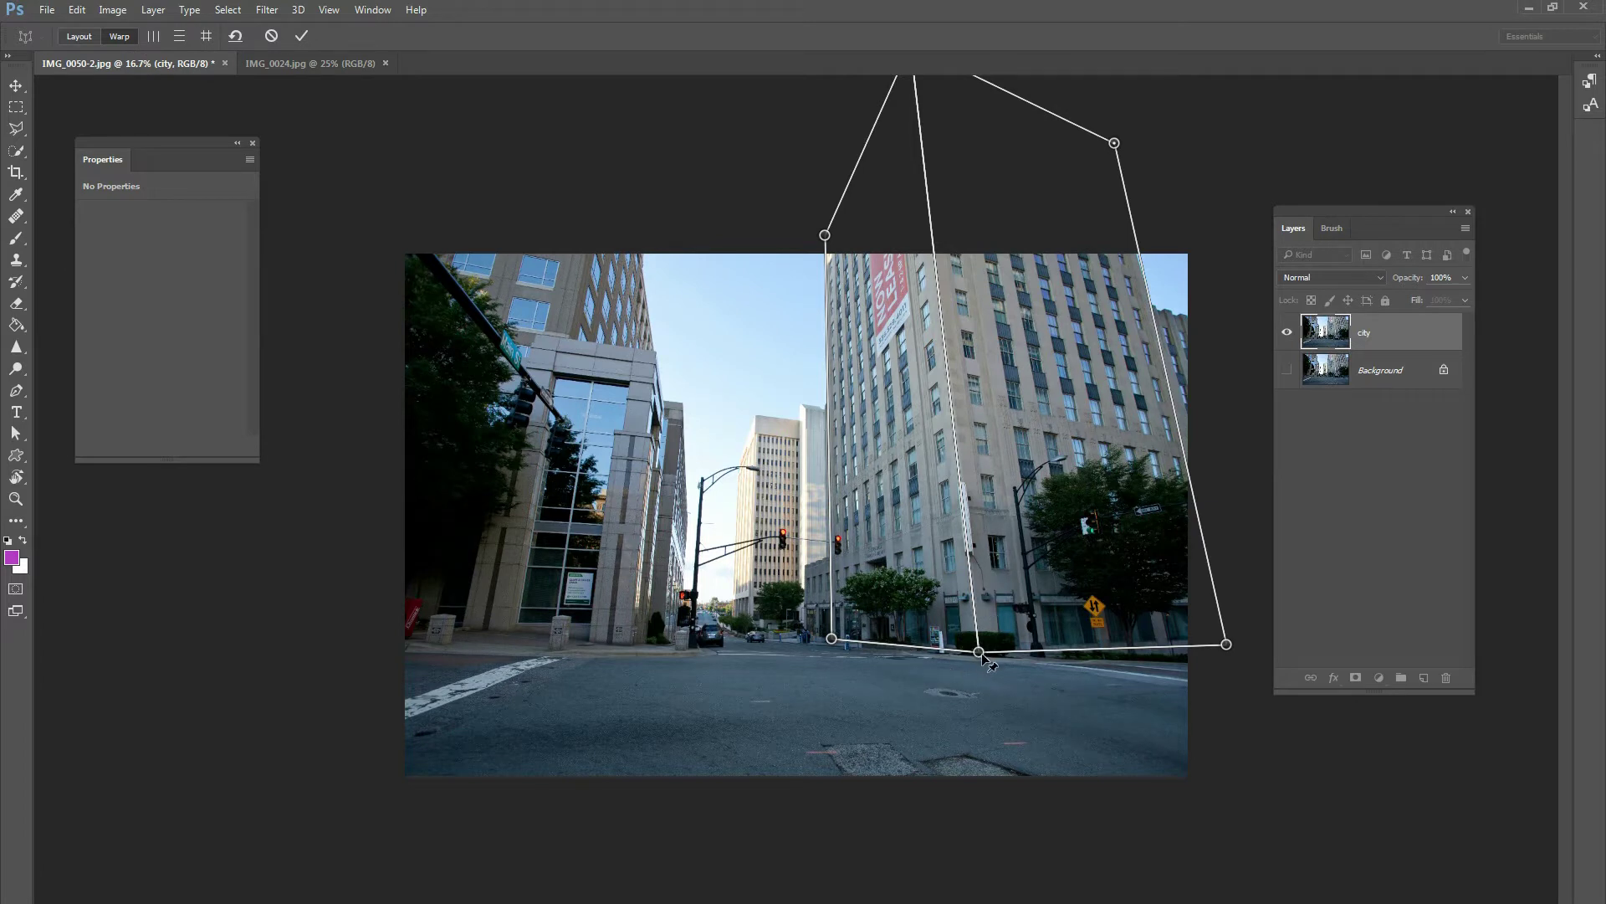
- Switch to Warp mode and move the plane pins to reduce the inward lean of the right building's vertical edges
drag(978, 651, 965, 656)
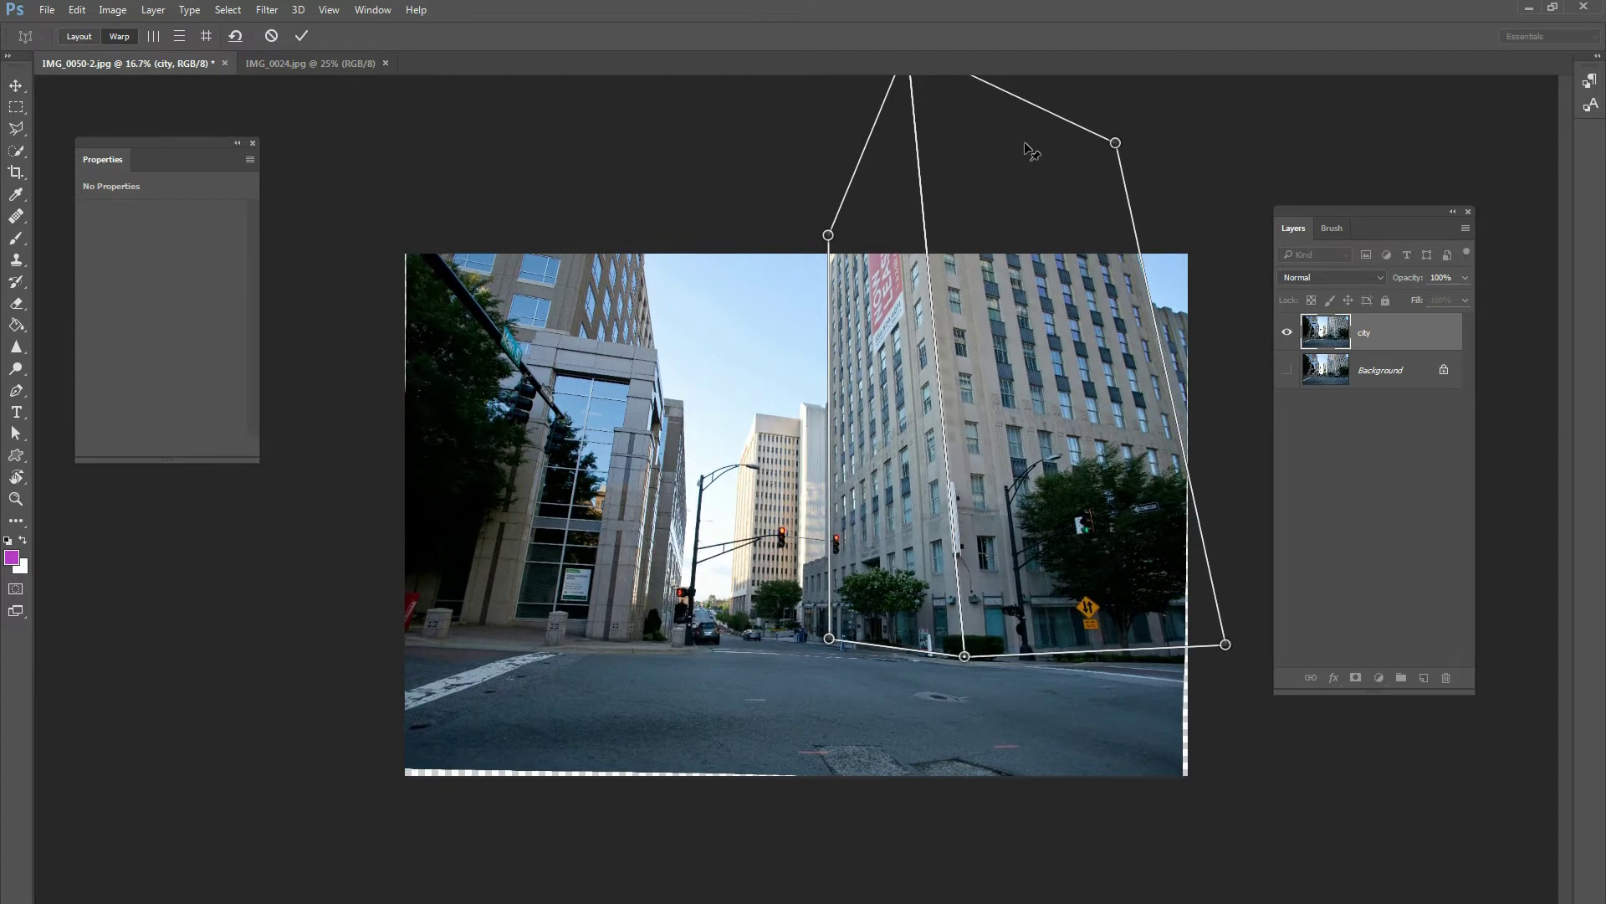
key(ctrl+minus)
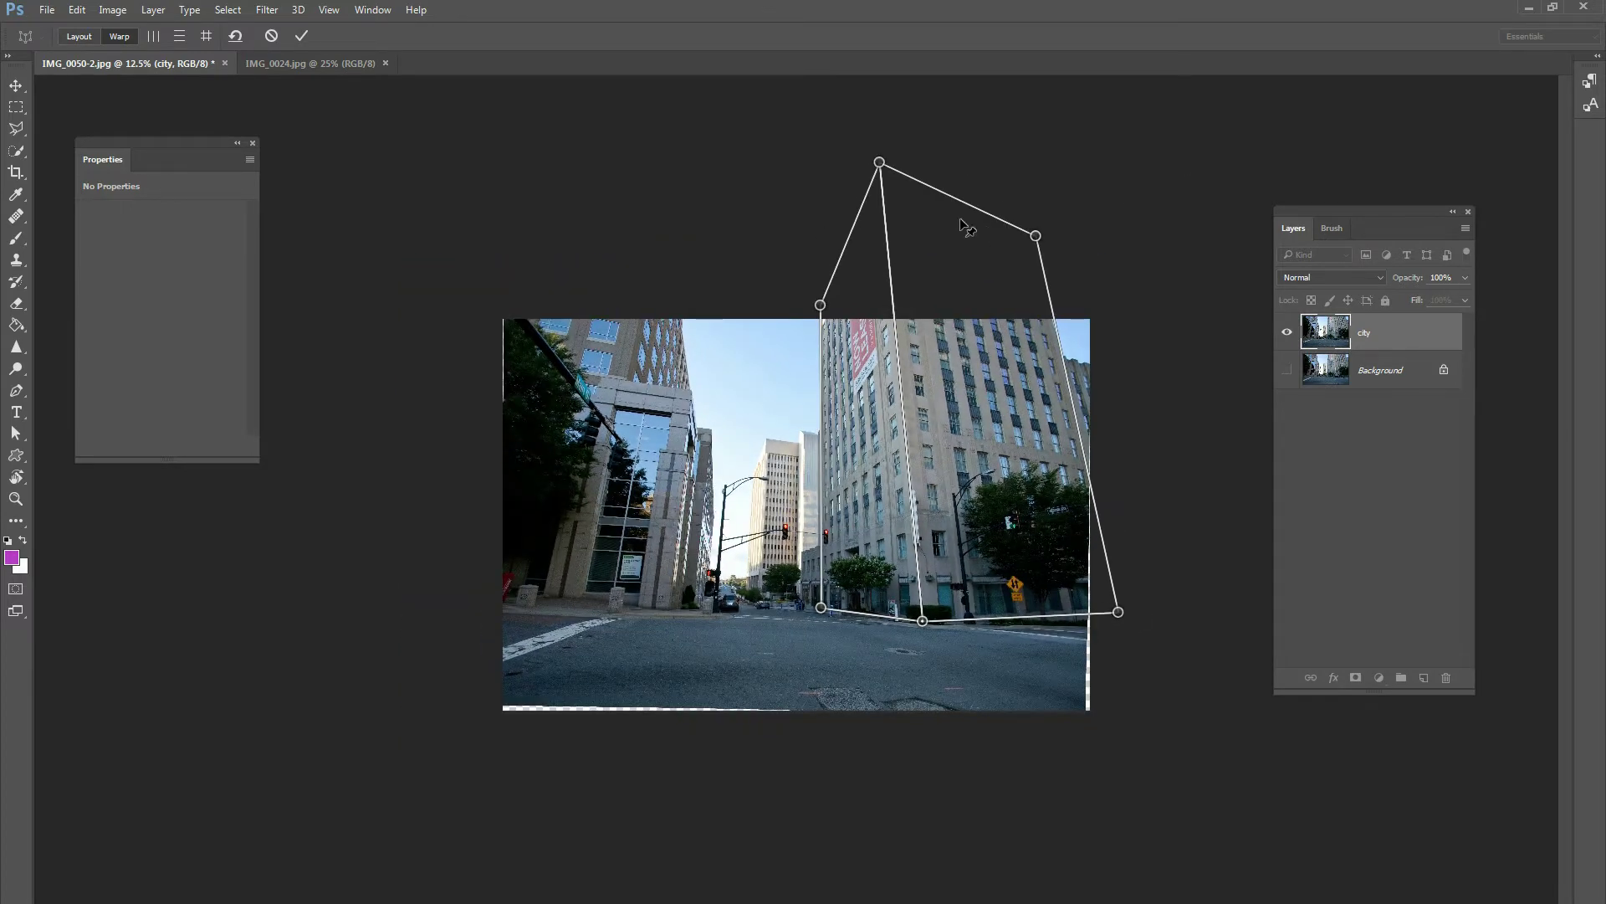
drag(881, 165, 897, 174)
drag(817, 609, 826, 613)
drag(1117, 614, 1100, 629)
drag(898, 175, 909, 178)
drag(822, 615, 828, 621)
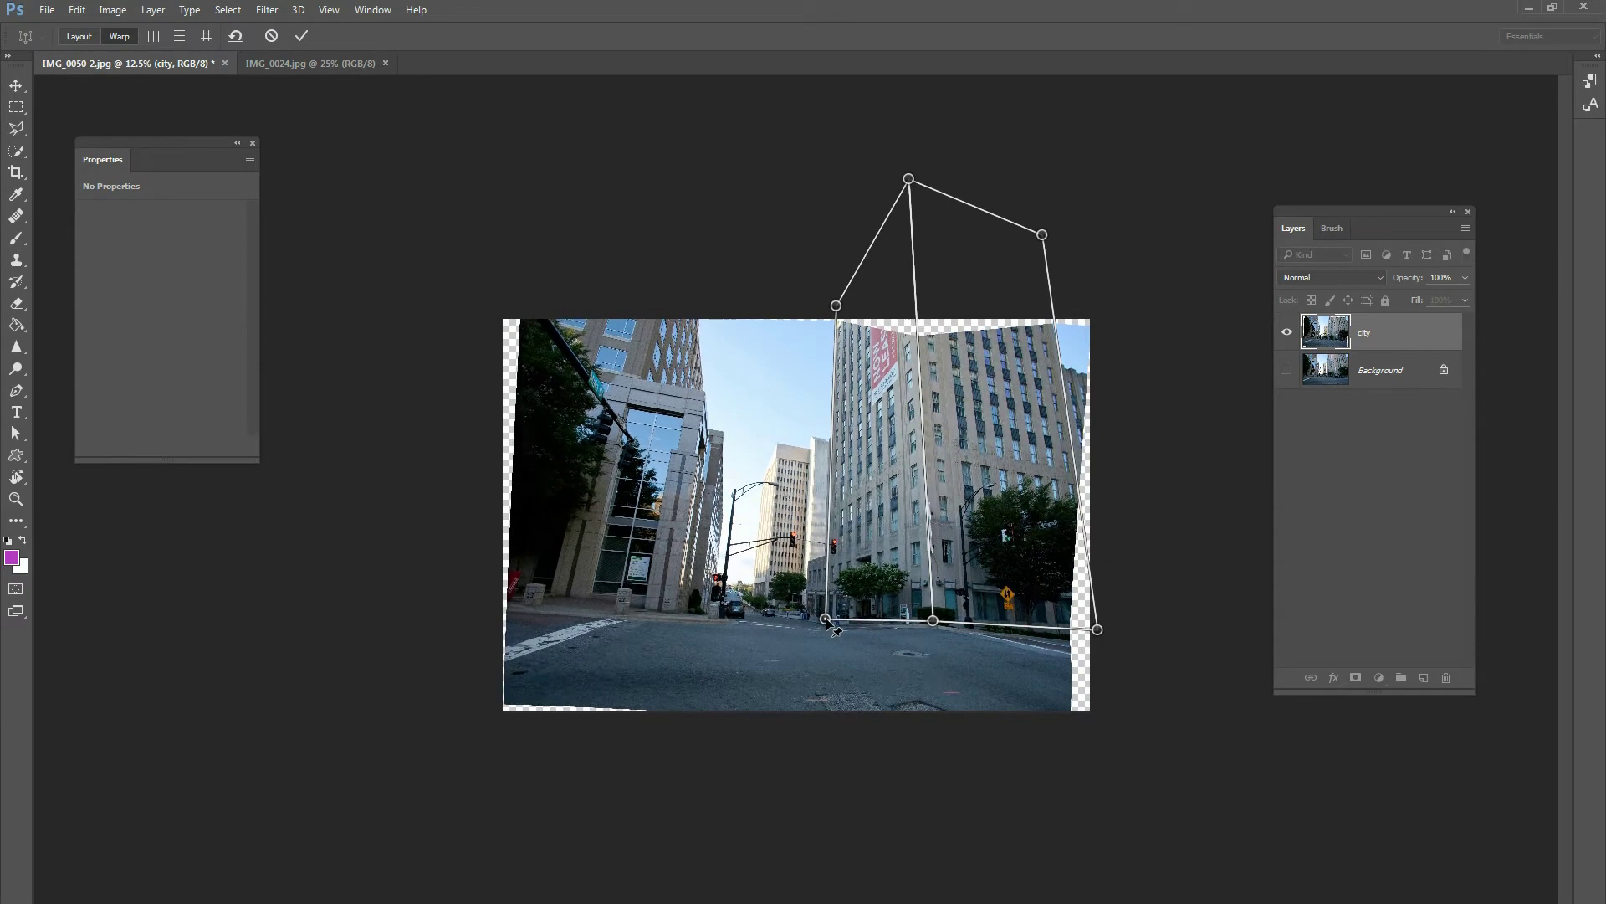
- Fine-tune the upper and street-level pins of both planes to straighten the right building, and apply the perspective warp
drag(1043, 236, 1061, 243)
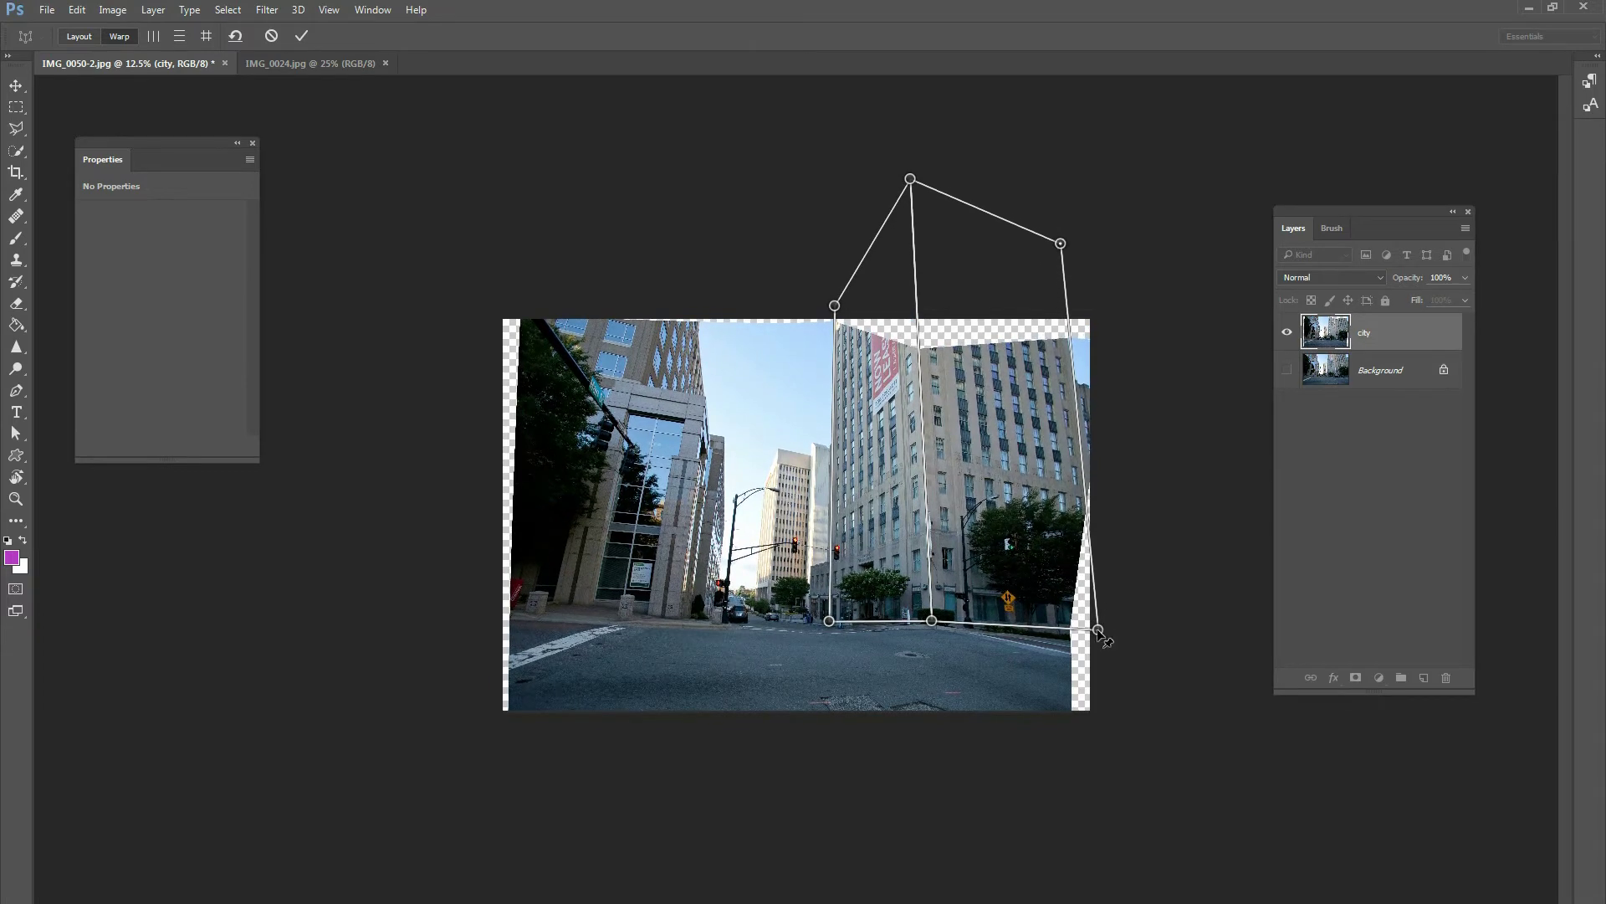
drag(1103, 634, 1101, 636)
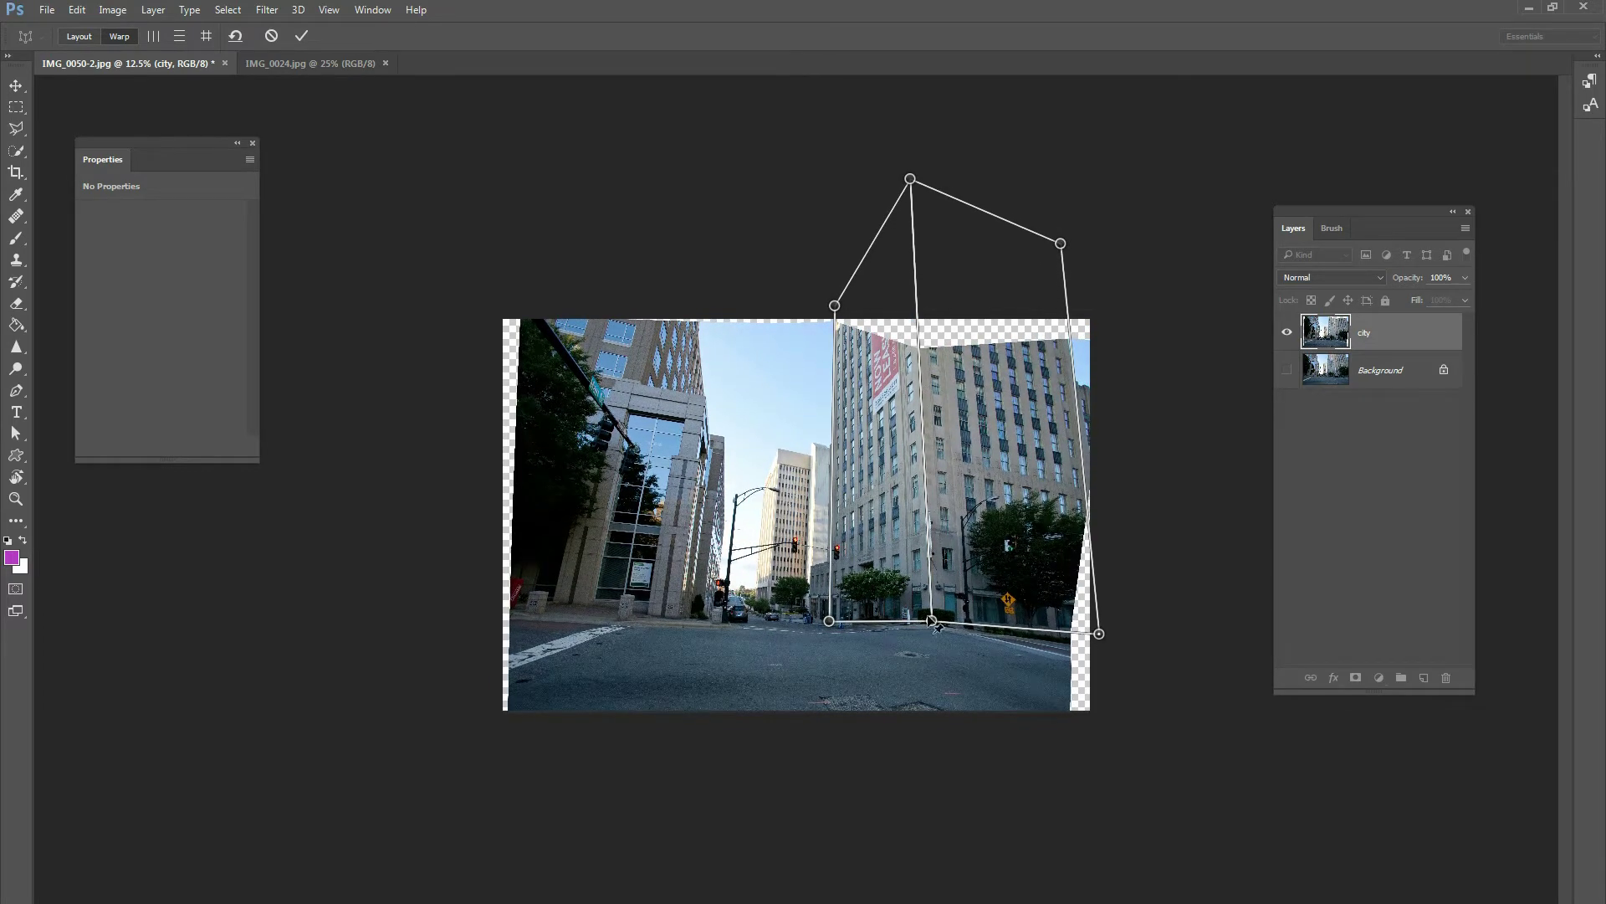
drag(934, 625, 930, 634)
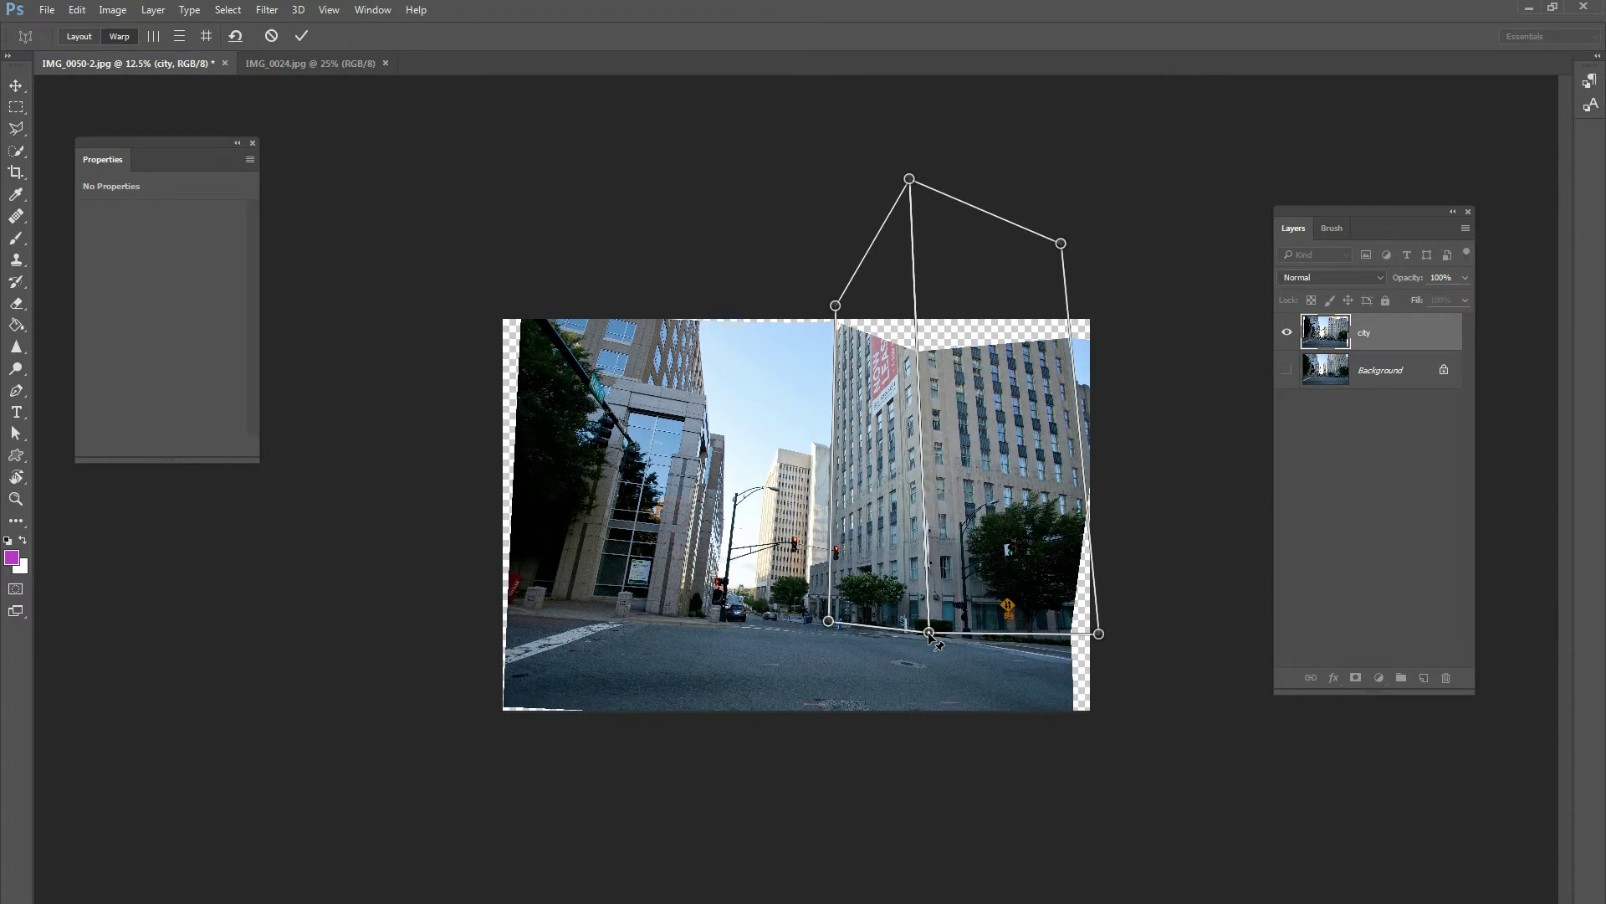
drag(1104, 635, 1101, 640)
drag(840, 315, 834, 318)
drag(908, 182, 915, 189)
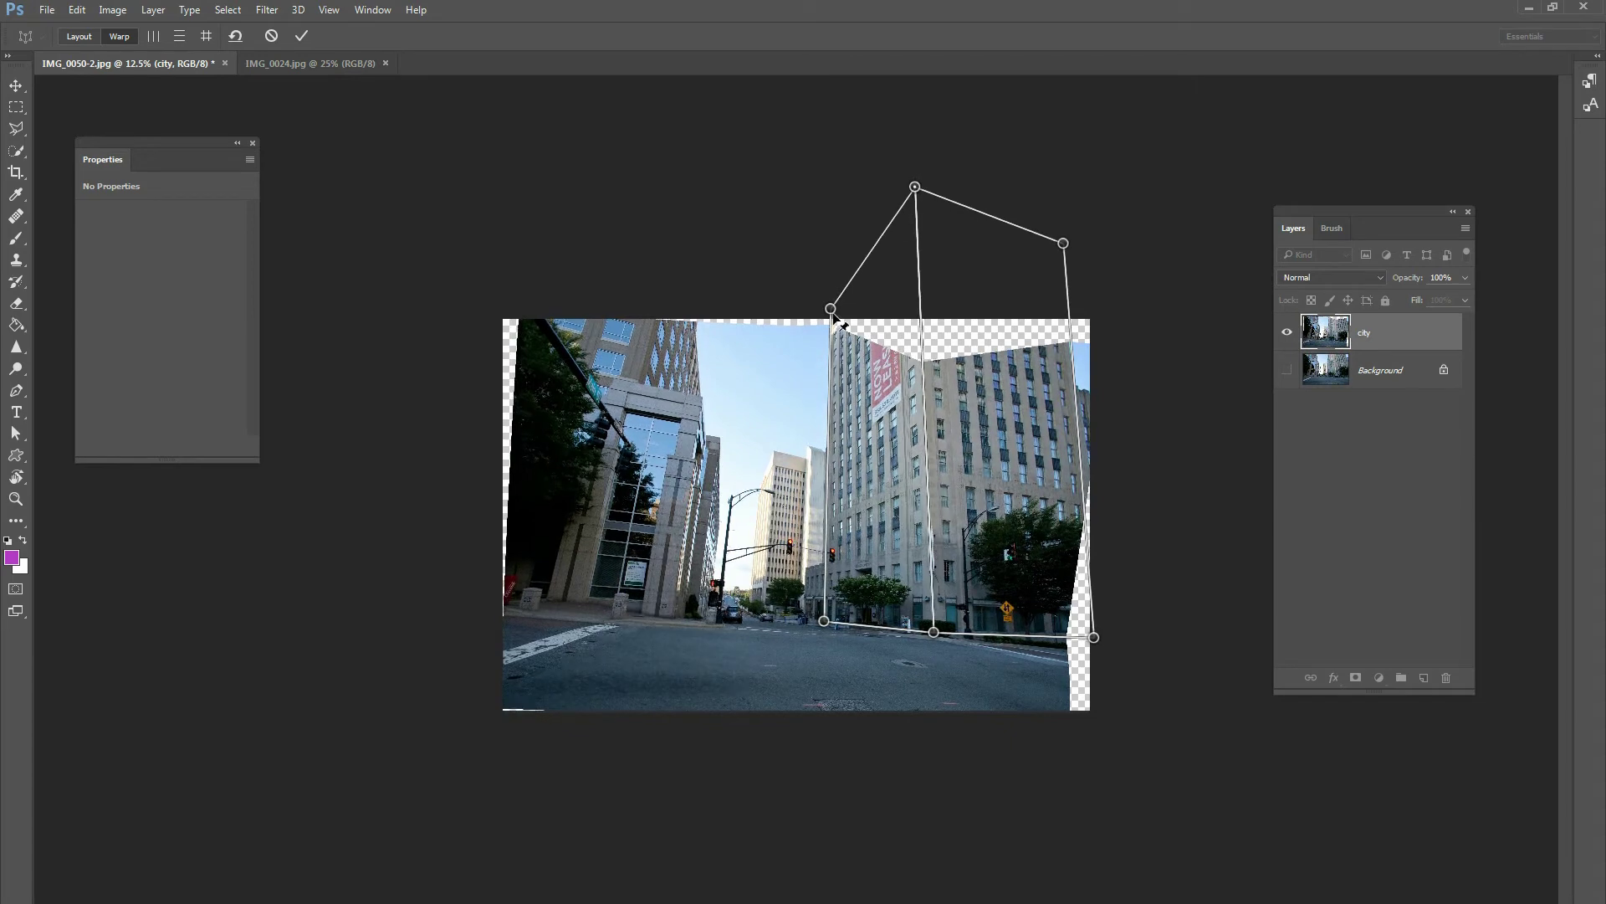
drag(827, 624, 832, 629)
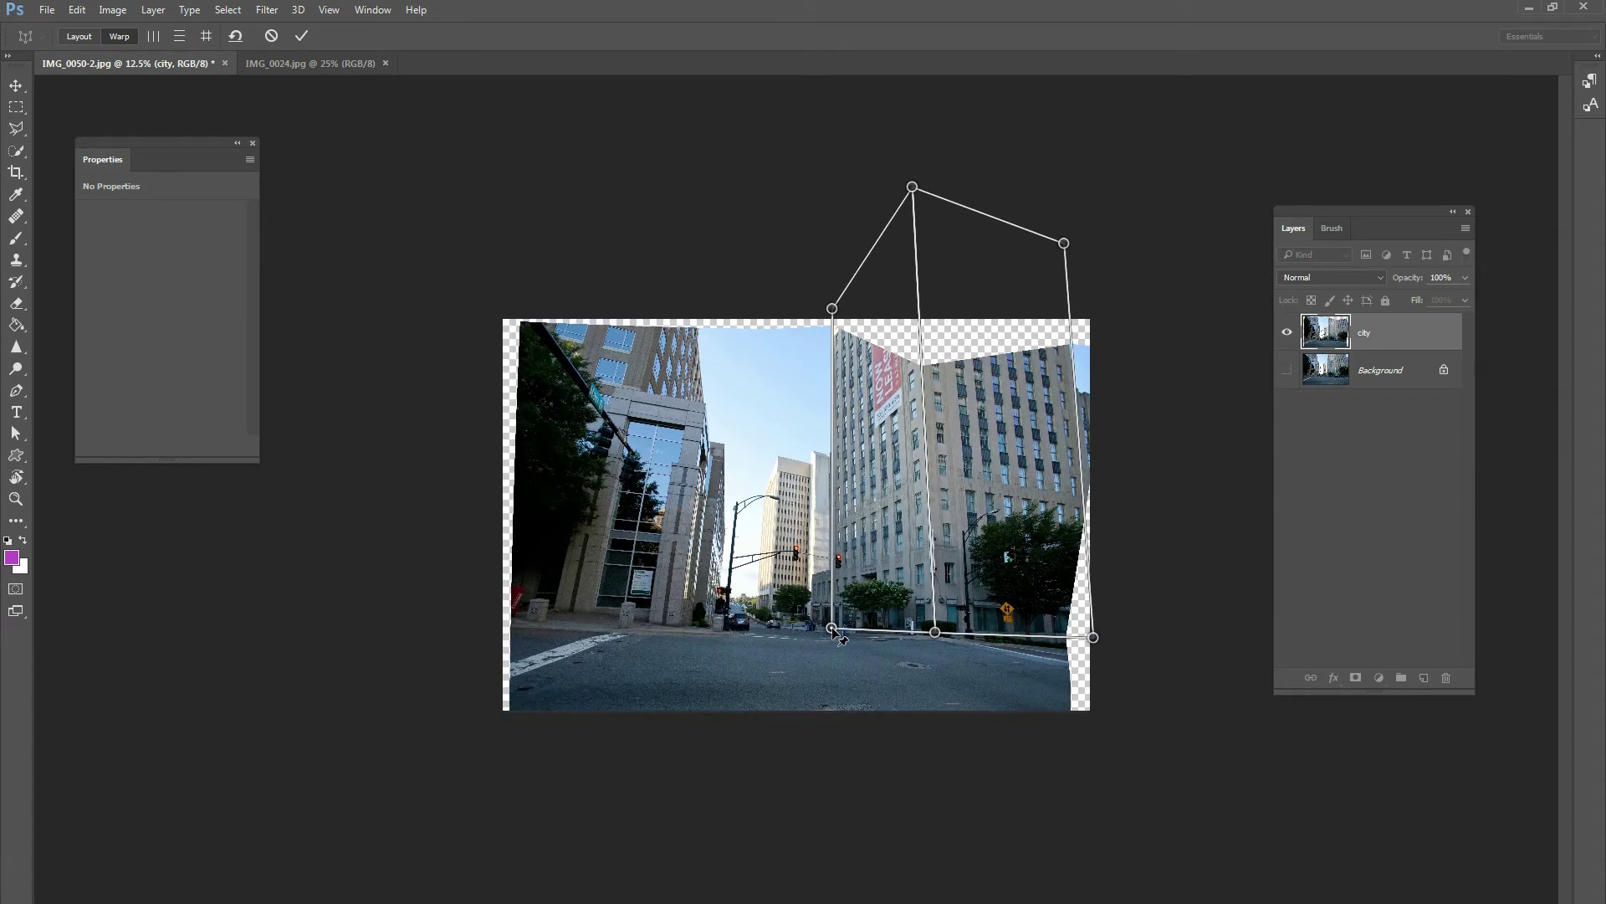
drag(832, 309, 827, 308)
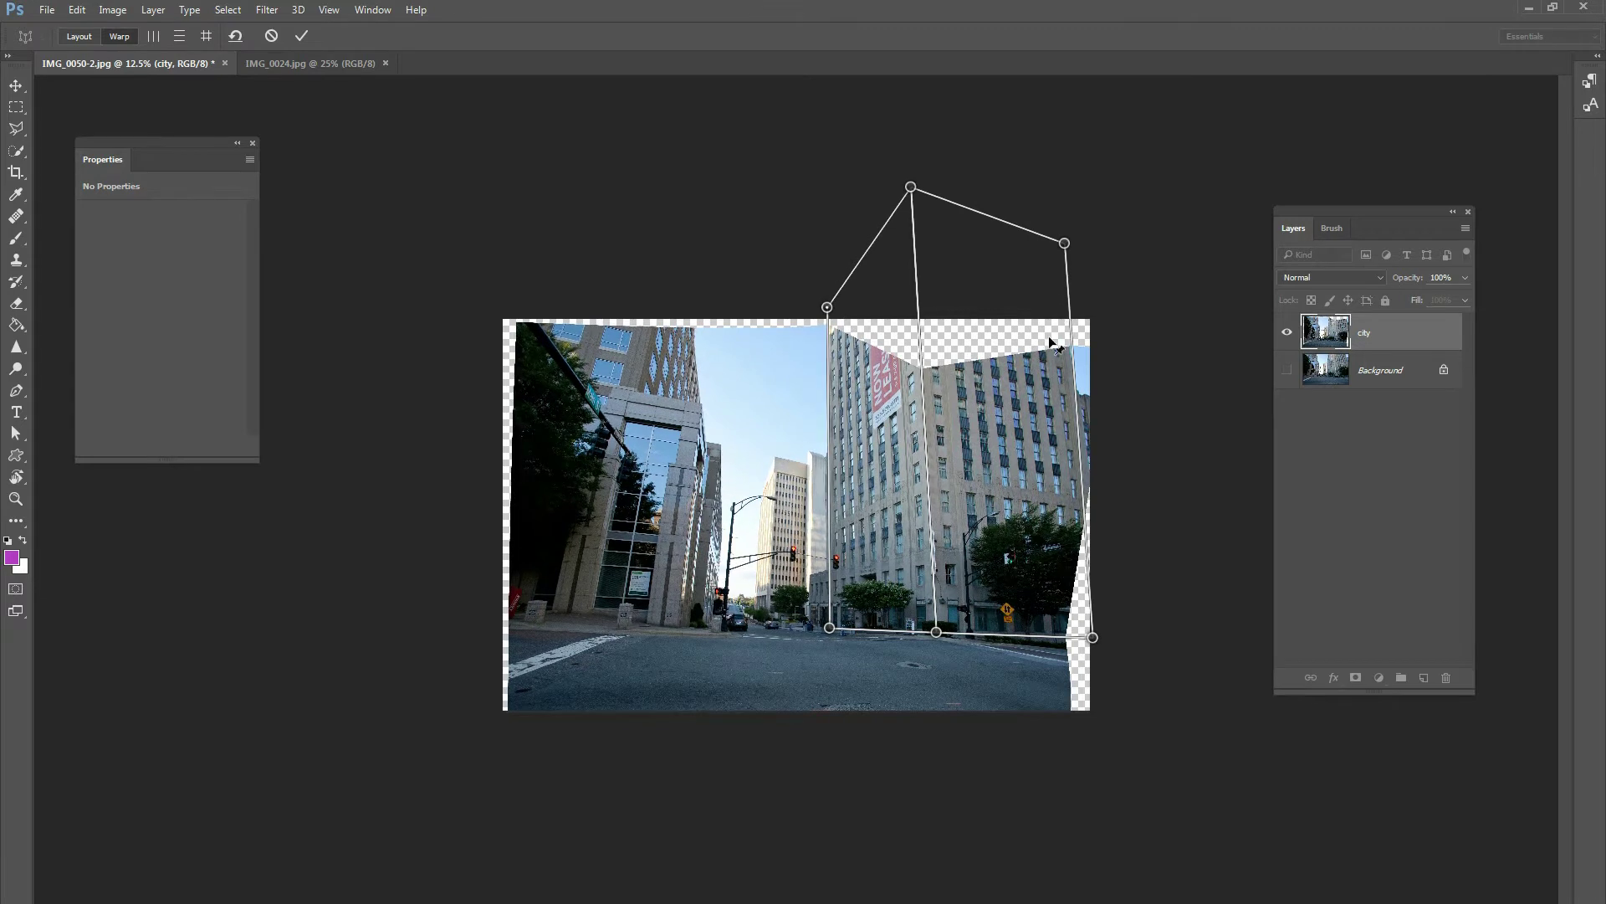
drag(1096, 639, 1097, 641)
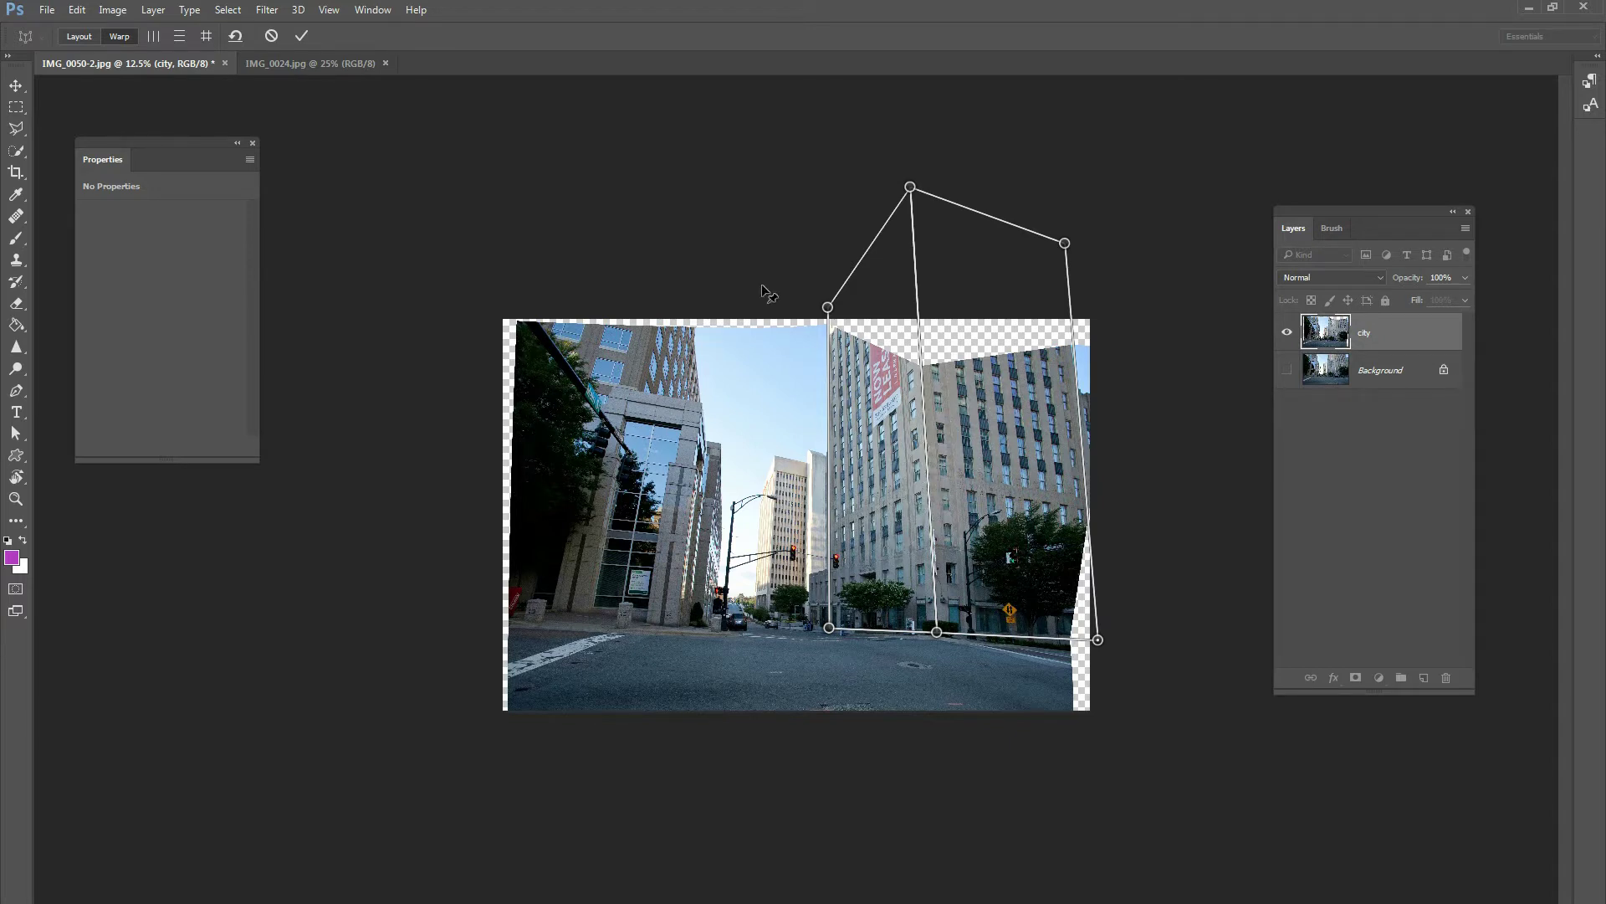
click(302, 36)
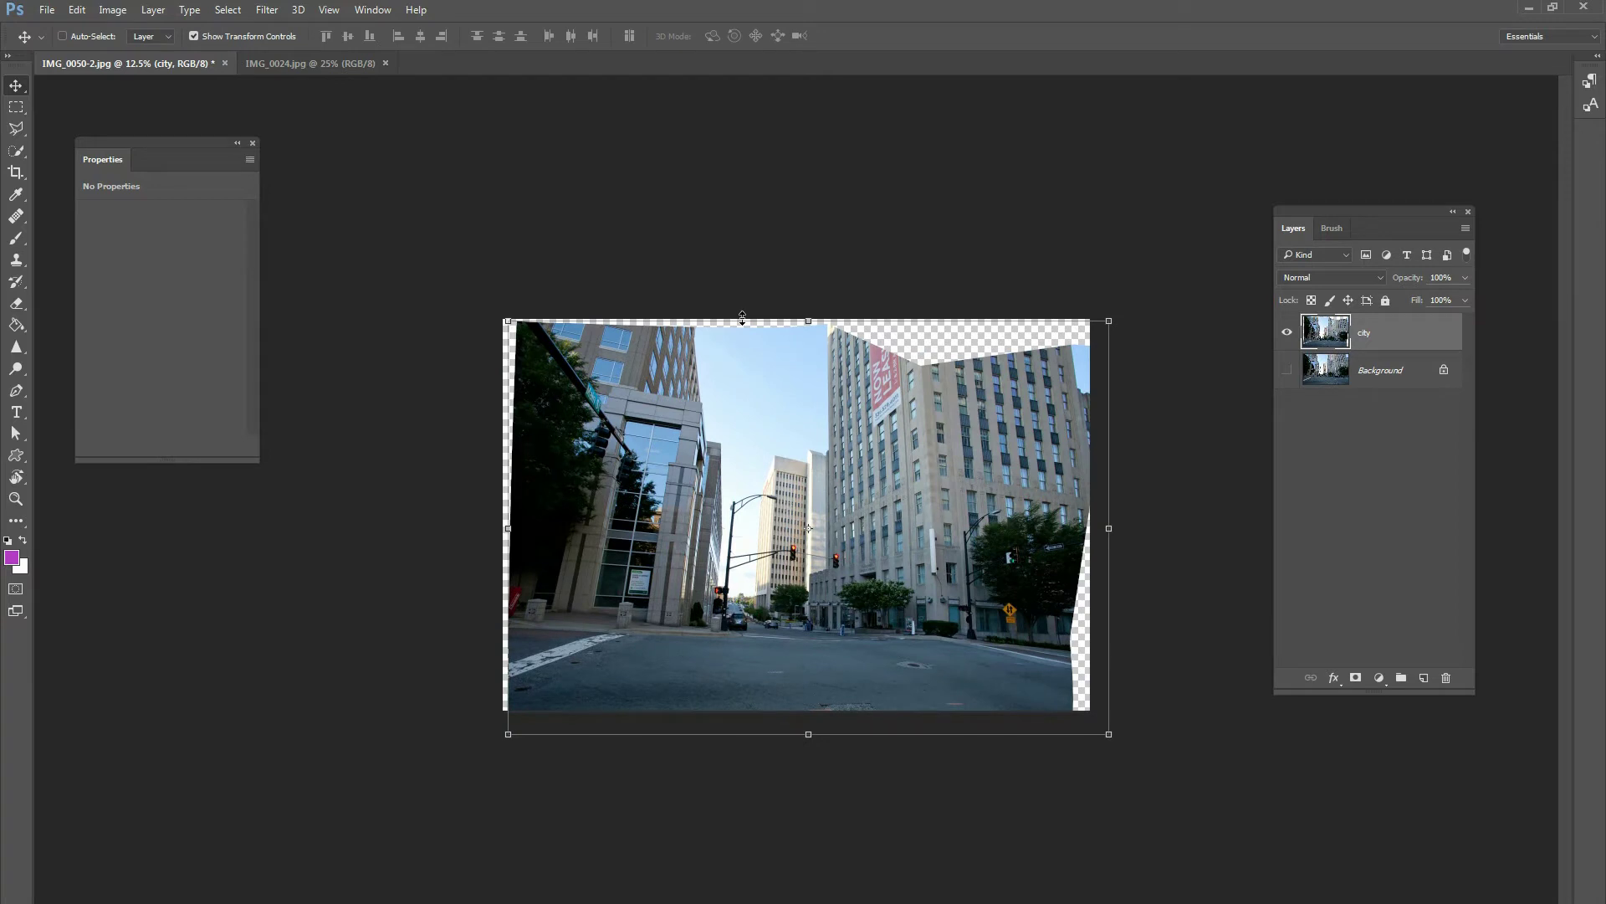
- Start a new Perspective Warp, draw a plane over the left building's street face, and fit its inner corners to the building's corner
key(ctrl+plus)
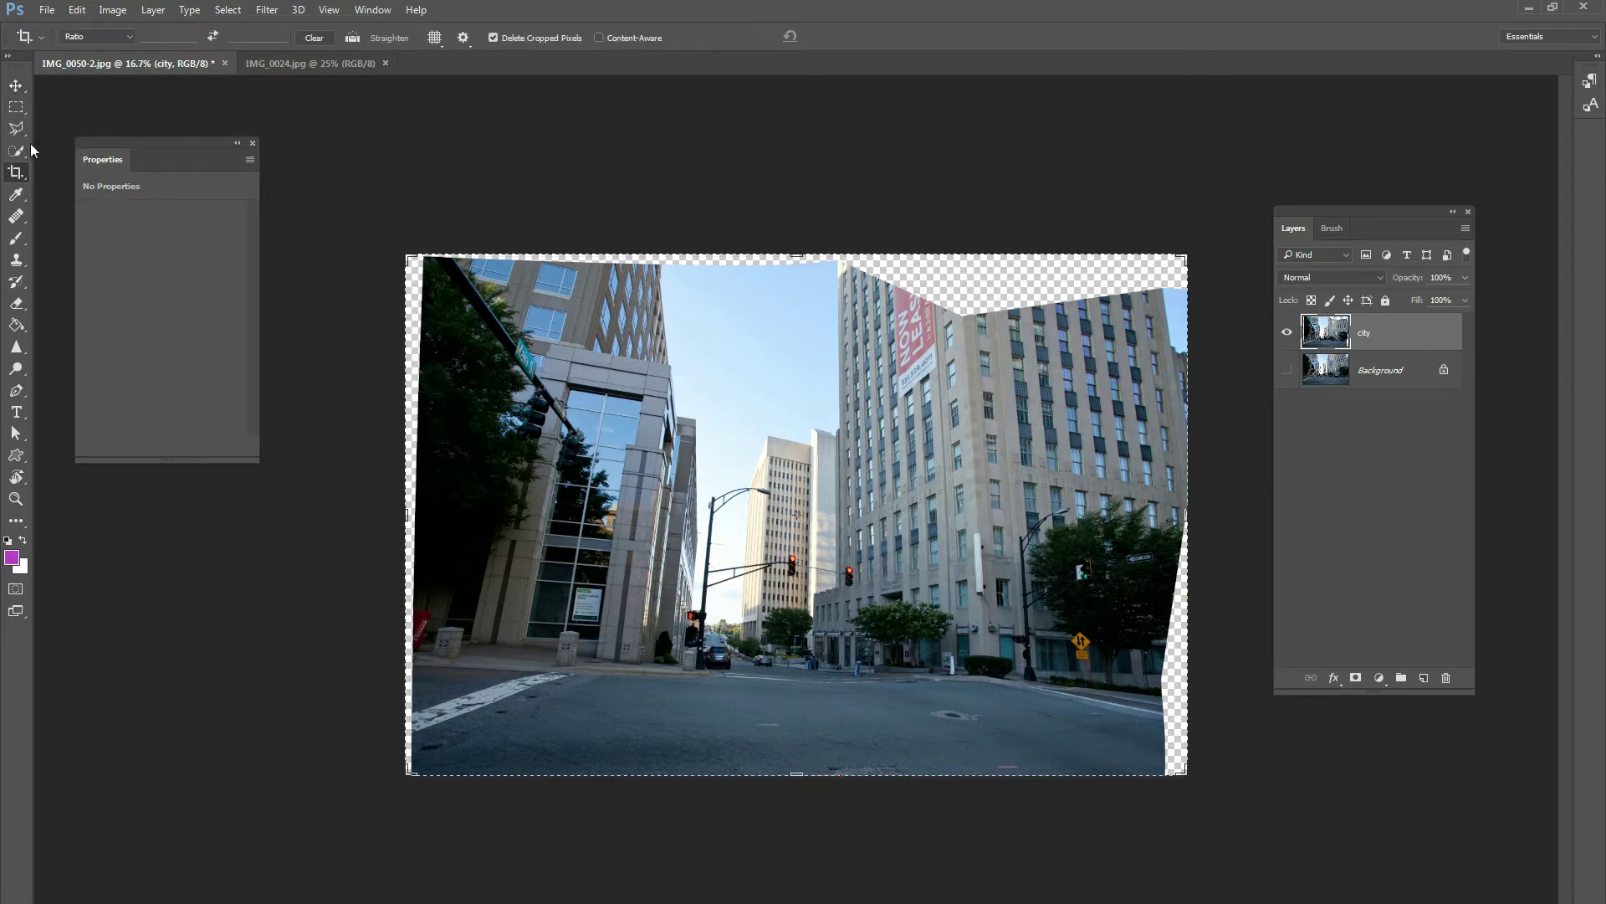
click(76, 9)
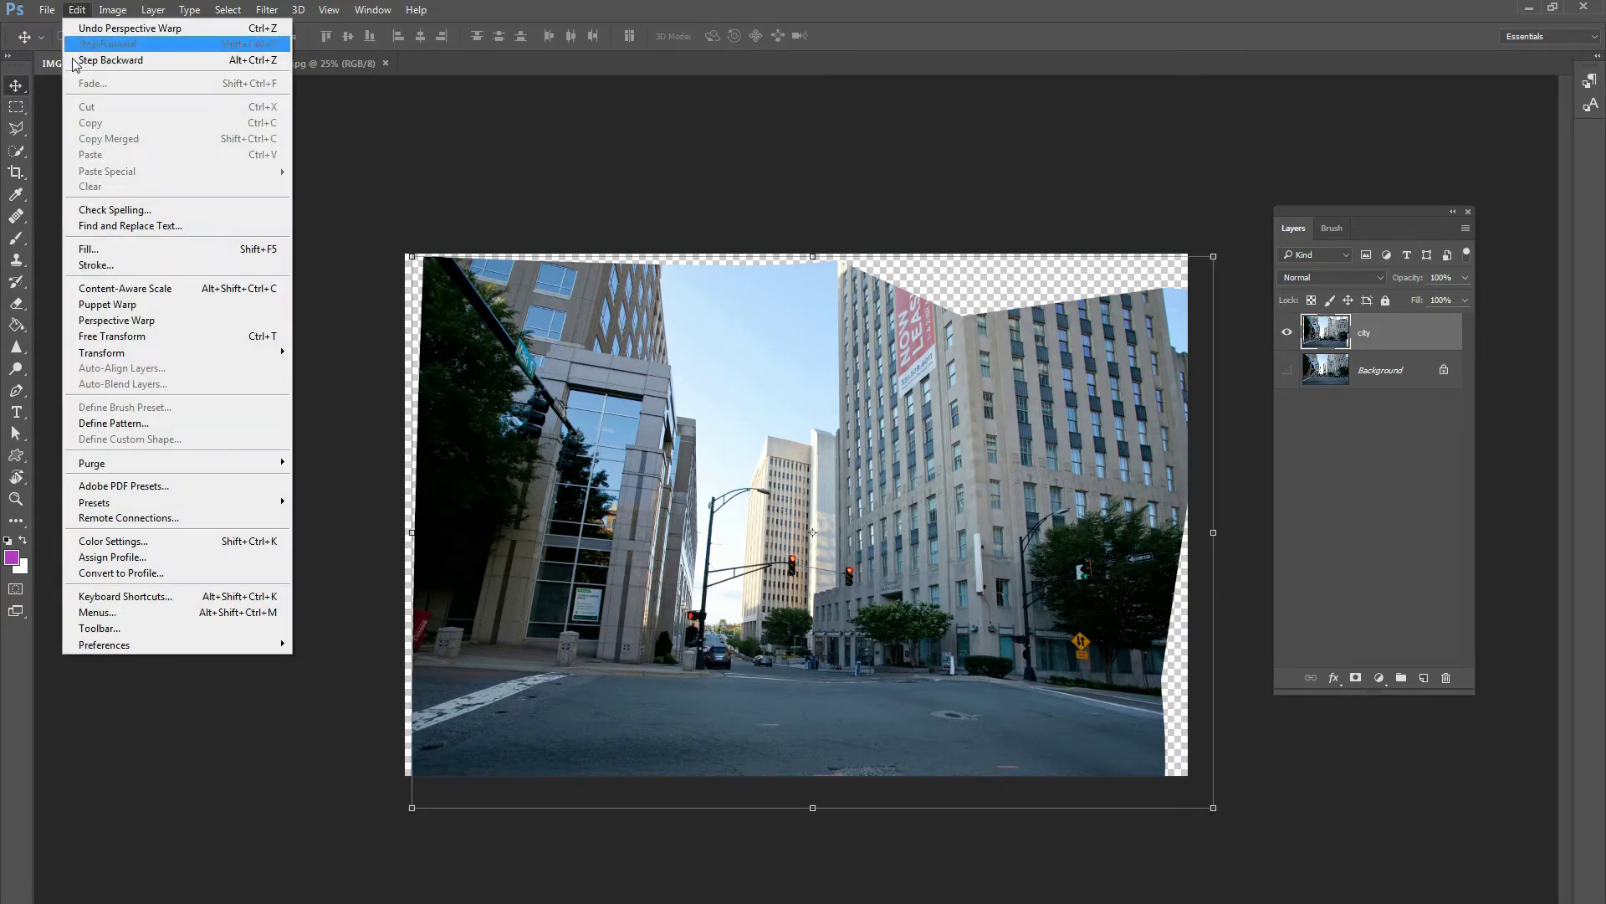
click(117, 320)
mouse_move(450, 268)
mouse_down()
mouse_move(663, 562)
mouse_move(674, 641)
mouse_up()
mouse_move(634, 418)
mouse_down()
mouse_move(644, 430)
mouse_move(646, 405)
mouse_up()
drag(667, 285, 667, 368)
drag(667, 665, 641, 663)
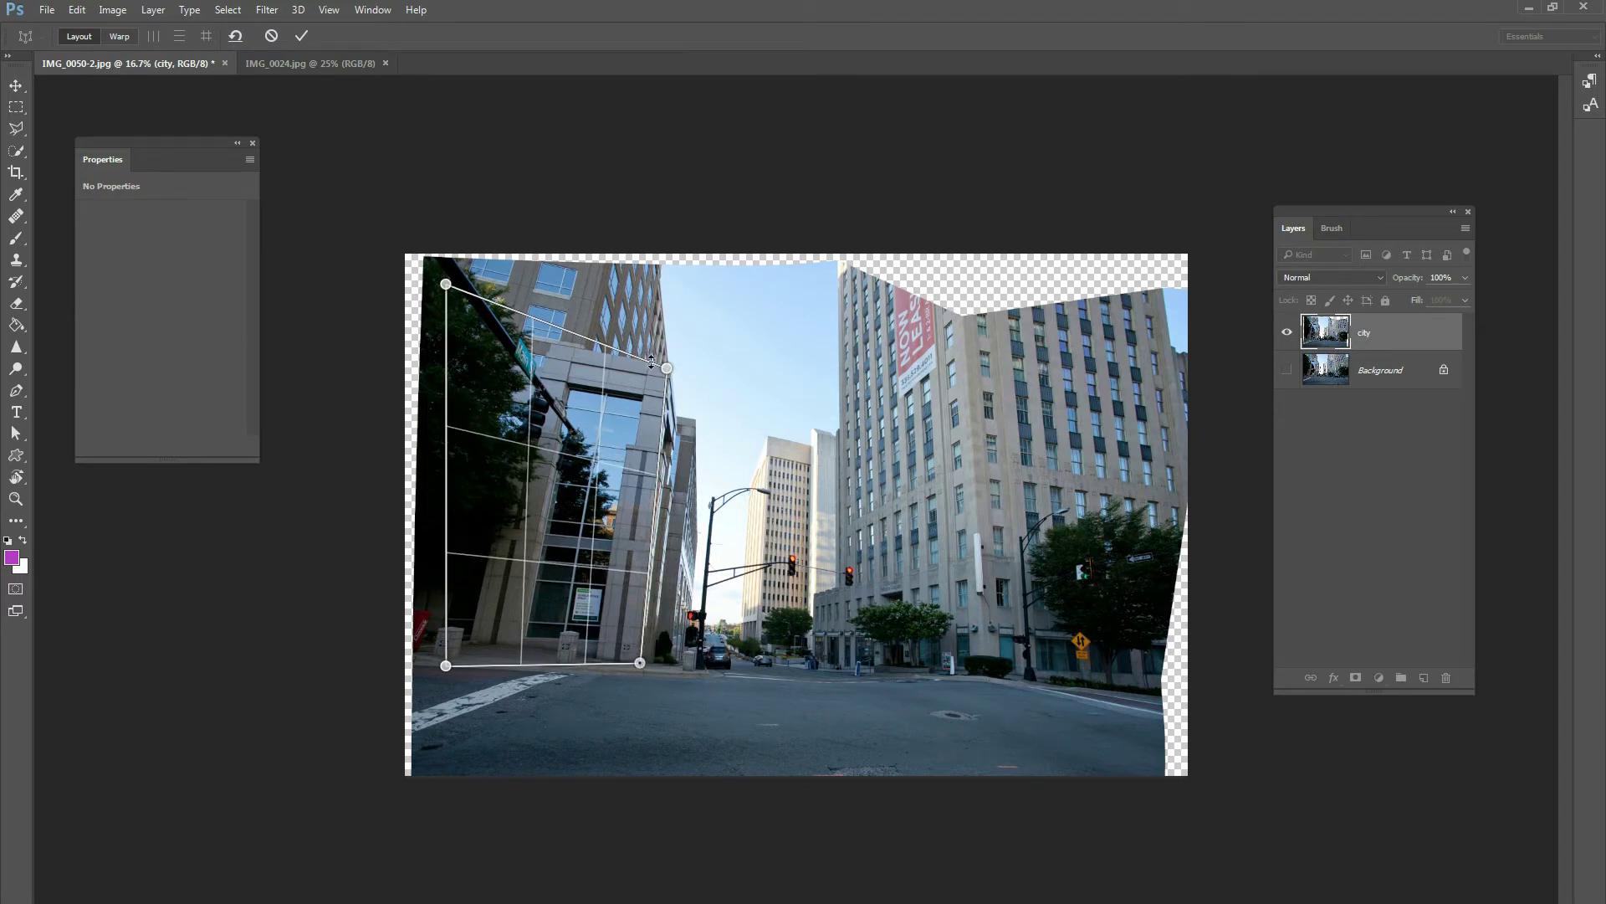
- Extend the plane's outer corners beyond the photo's left edge and align its edges with the left building's facade lines
drag(678, 374, 673, 370)
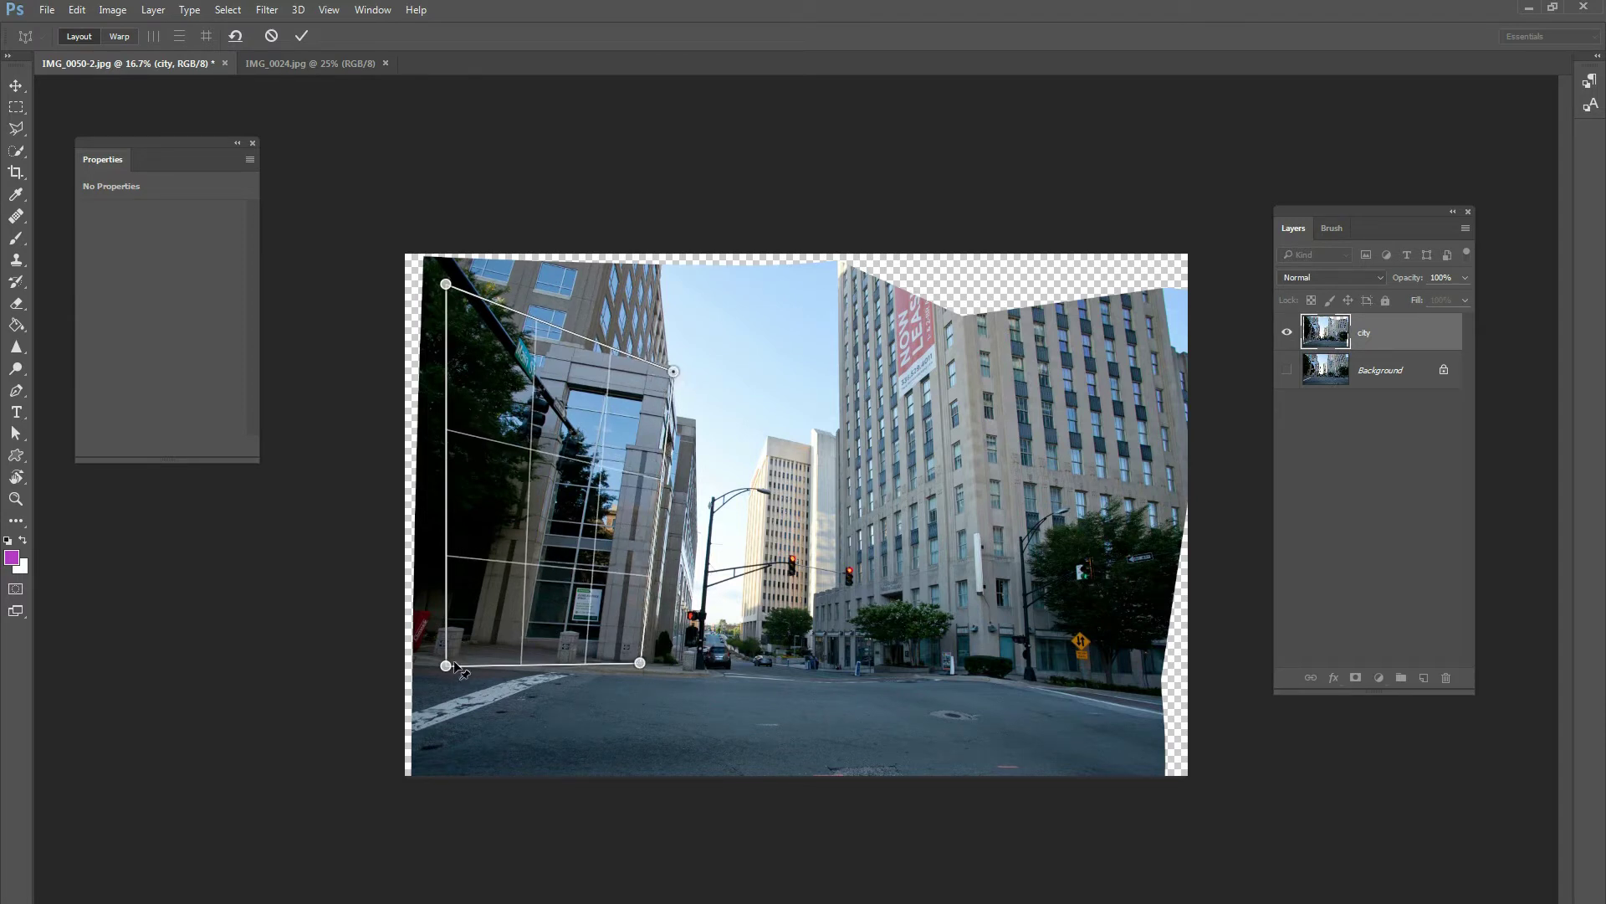
drag(435, 661, 331, 622)
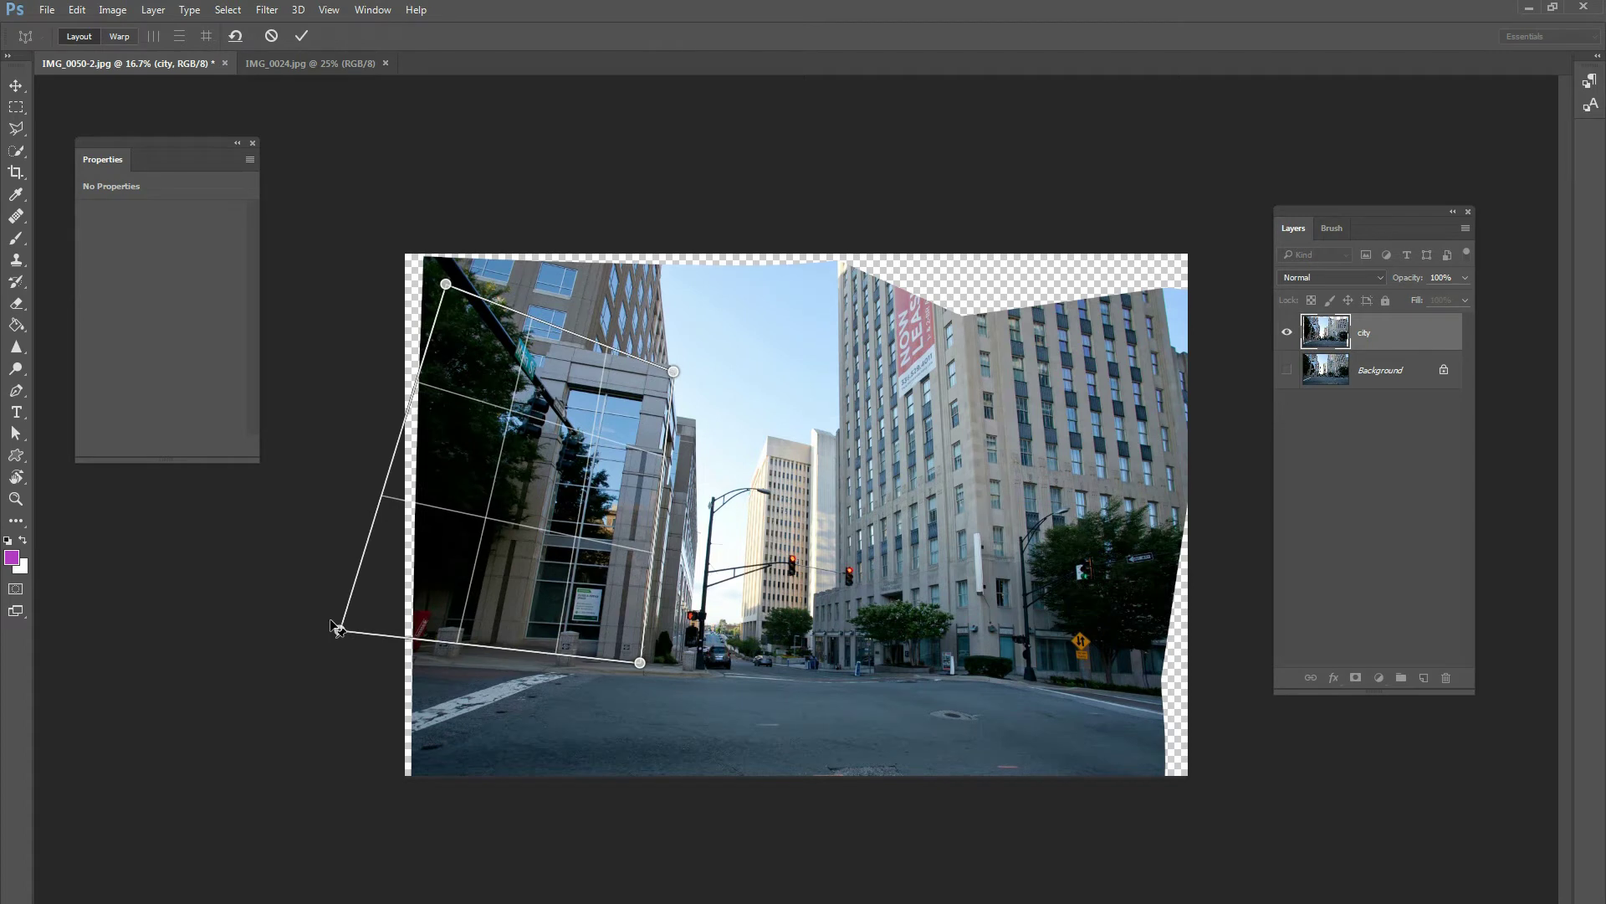
drag(447, 287, 390, 295)
drag(341, 629, 268, 629)
drag(675, 370, 661, 368)
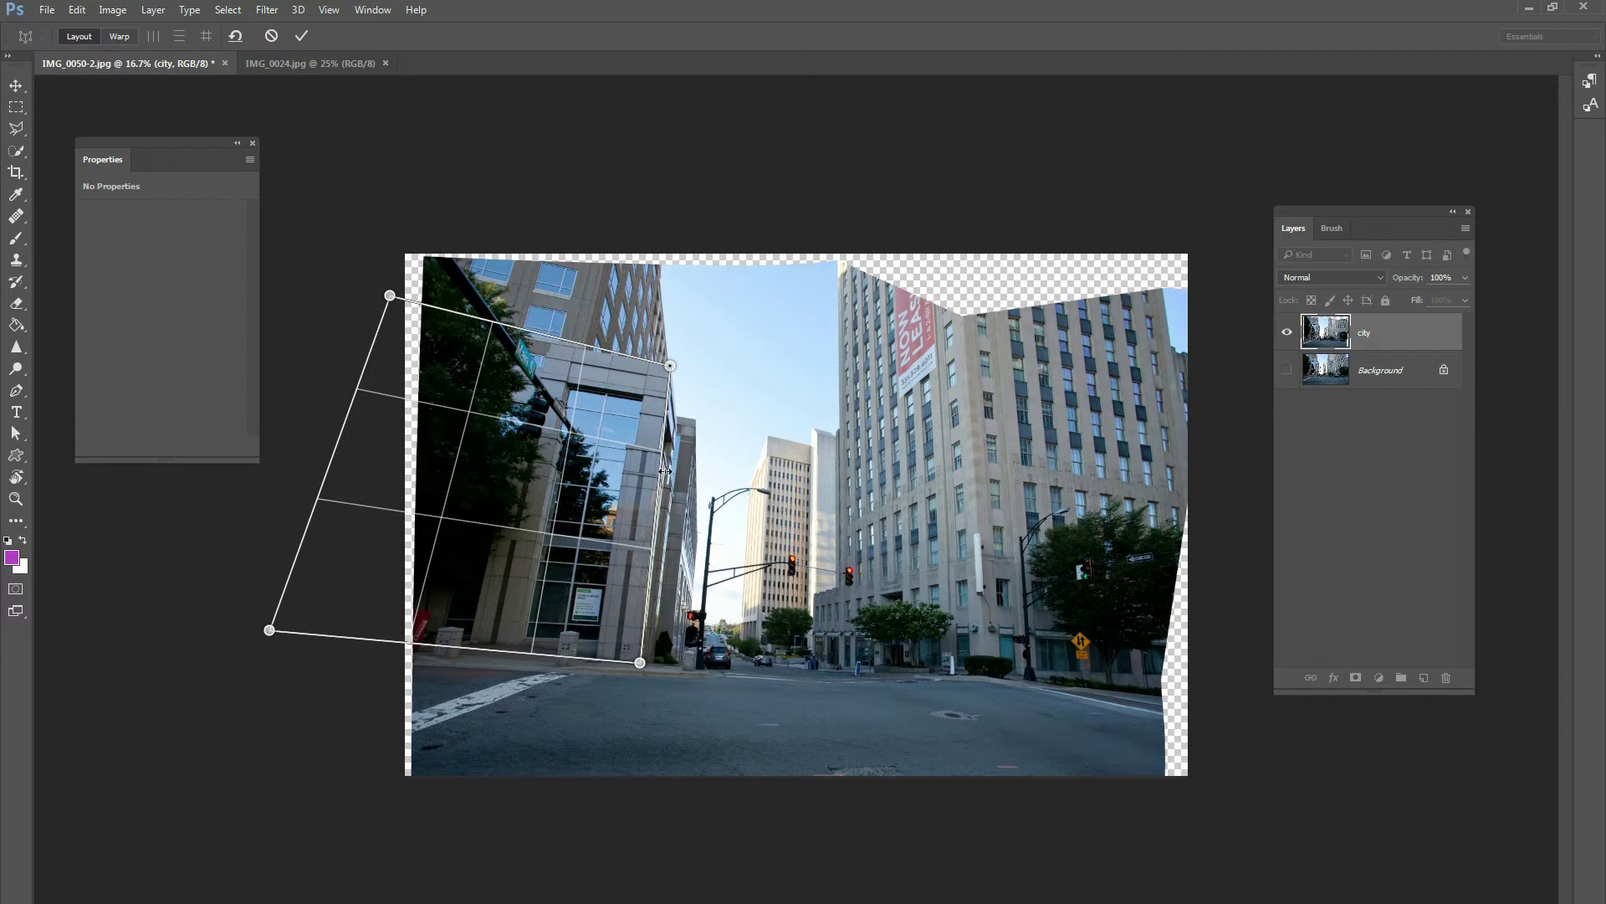
drag(506, 387, 505, 383)
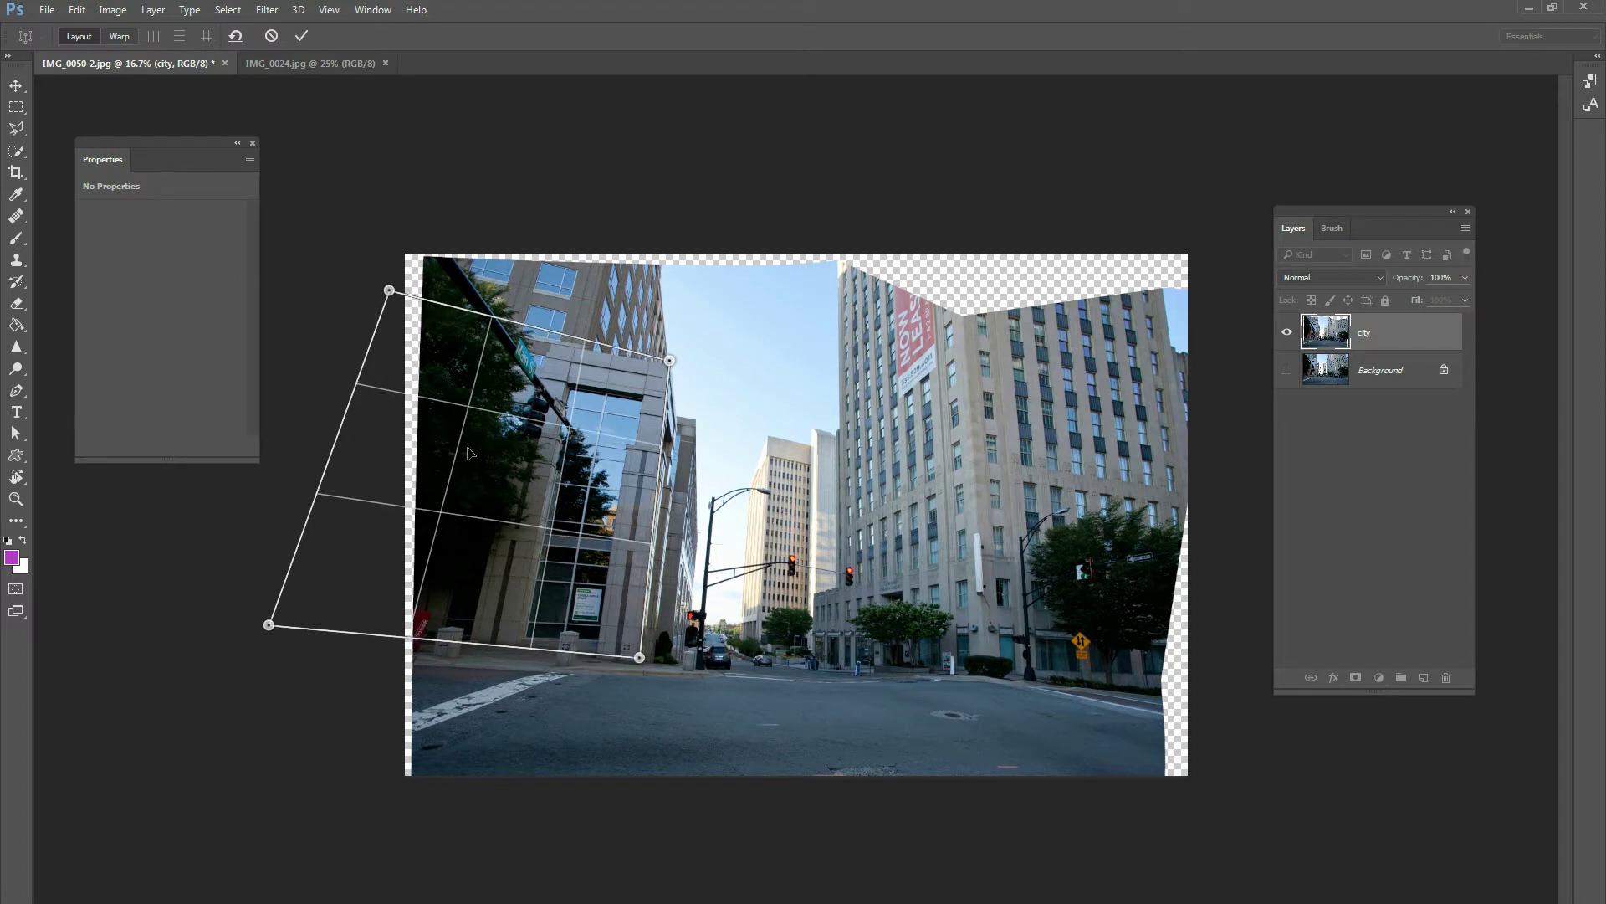
drag(616, 420, 619, 425)
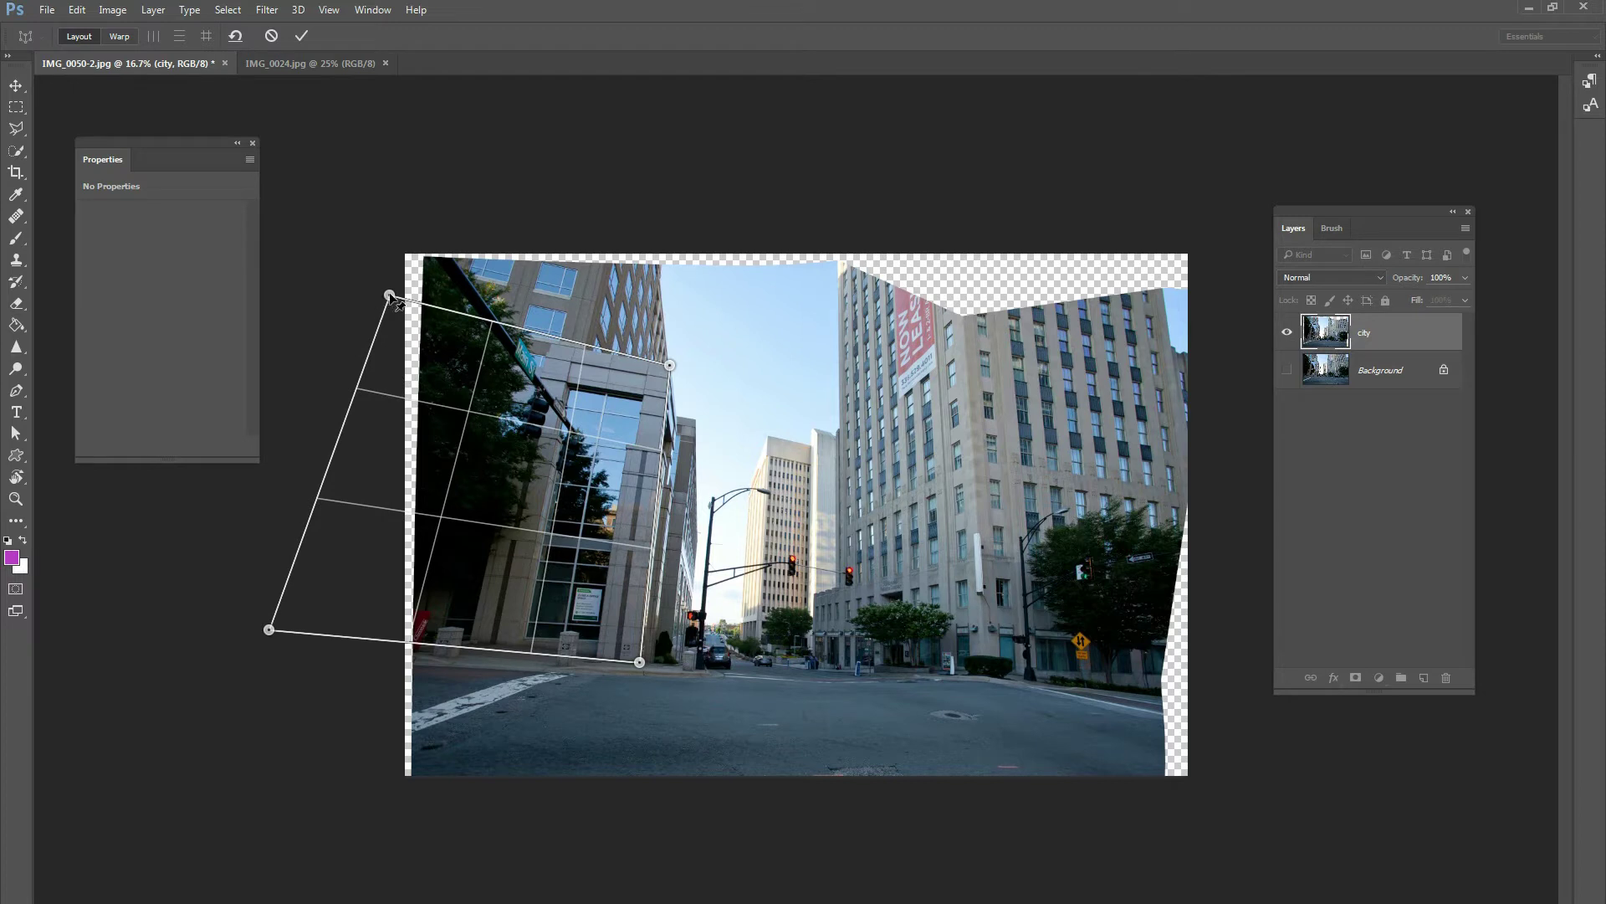
drag(389, 294, 381, 300)
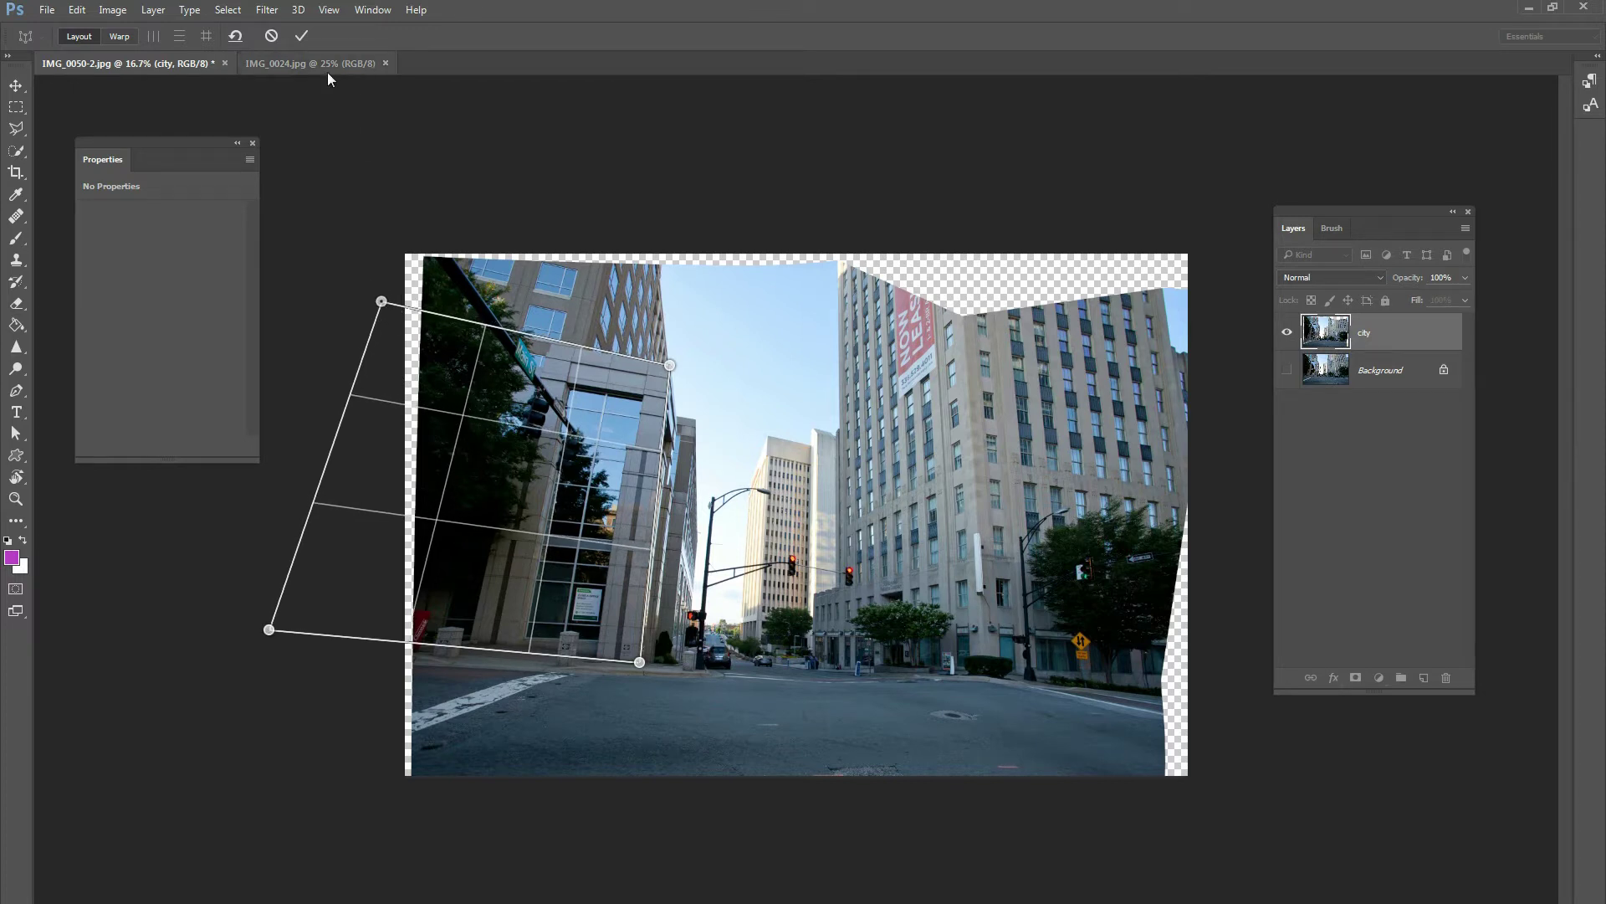
- Switch to Warp mode and move the plane's upper and outer pins to reduce the left building's lean
click(120, 37)
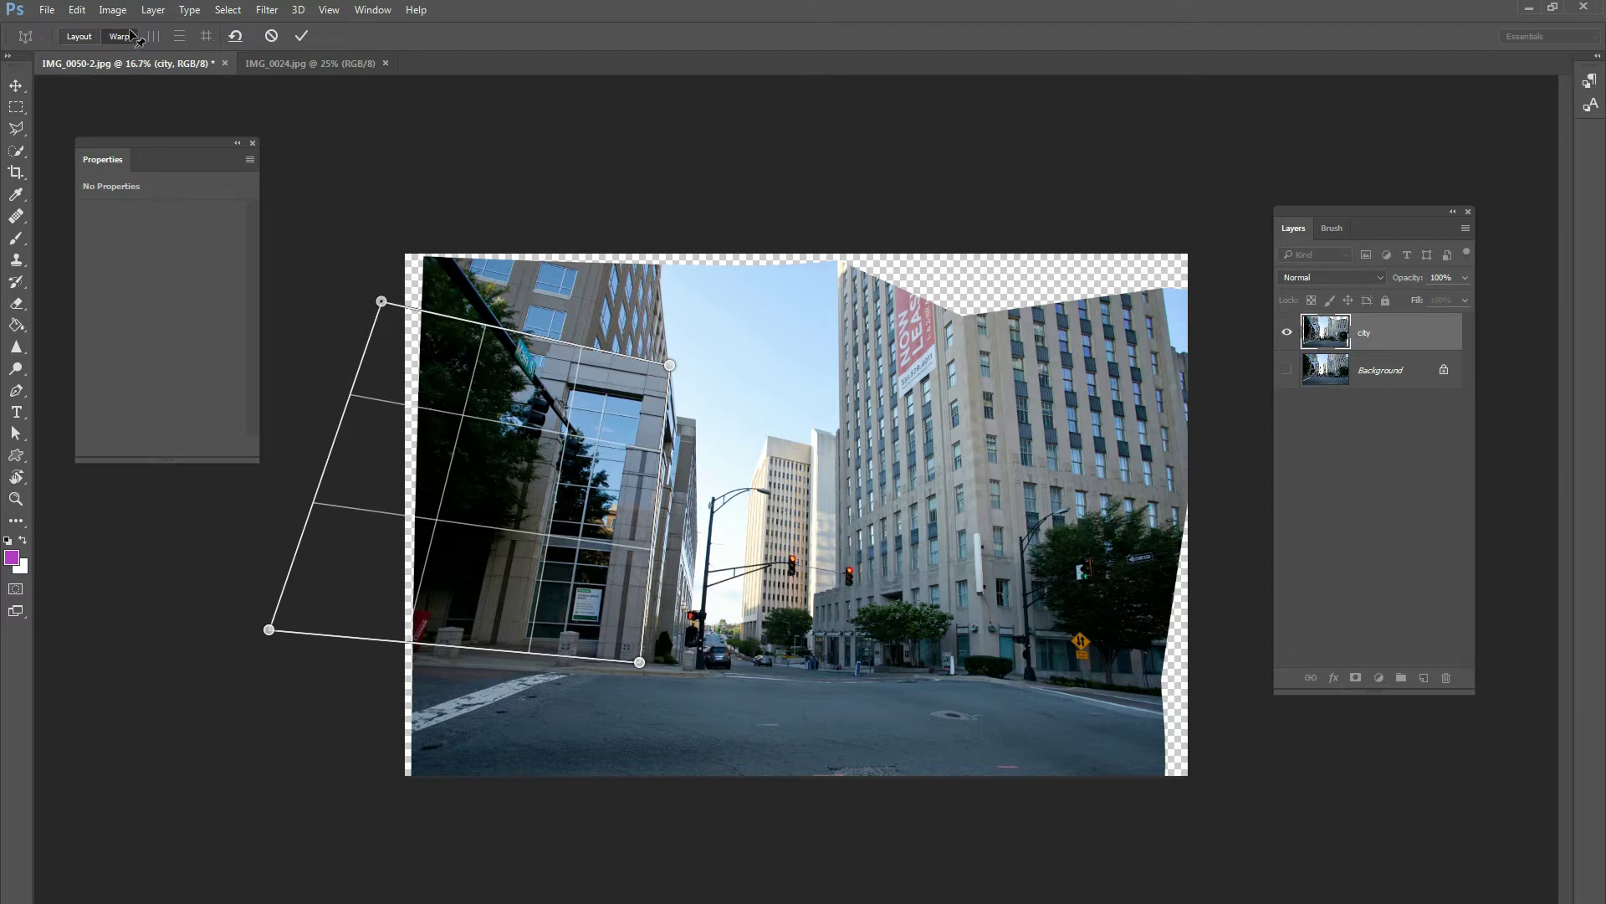
drag(670, 365, 660, 364)
drag(268, 630, 297, 651)
drag(660, 365, 662, 362)
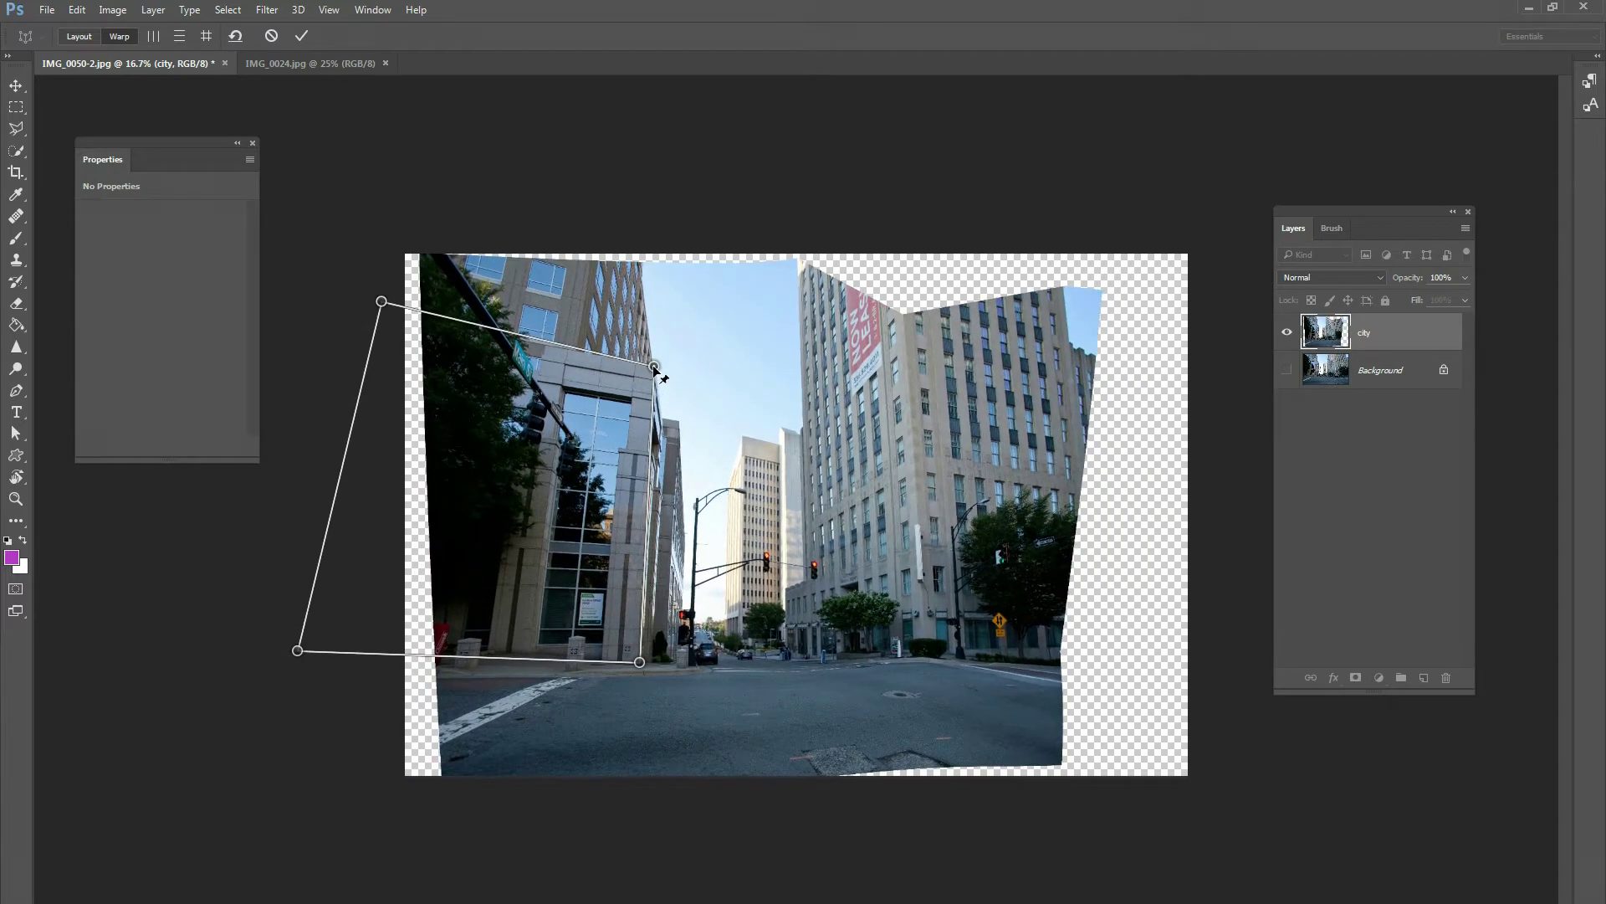
drag(382, 303, 358, 334)
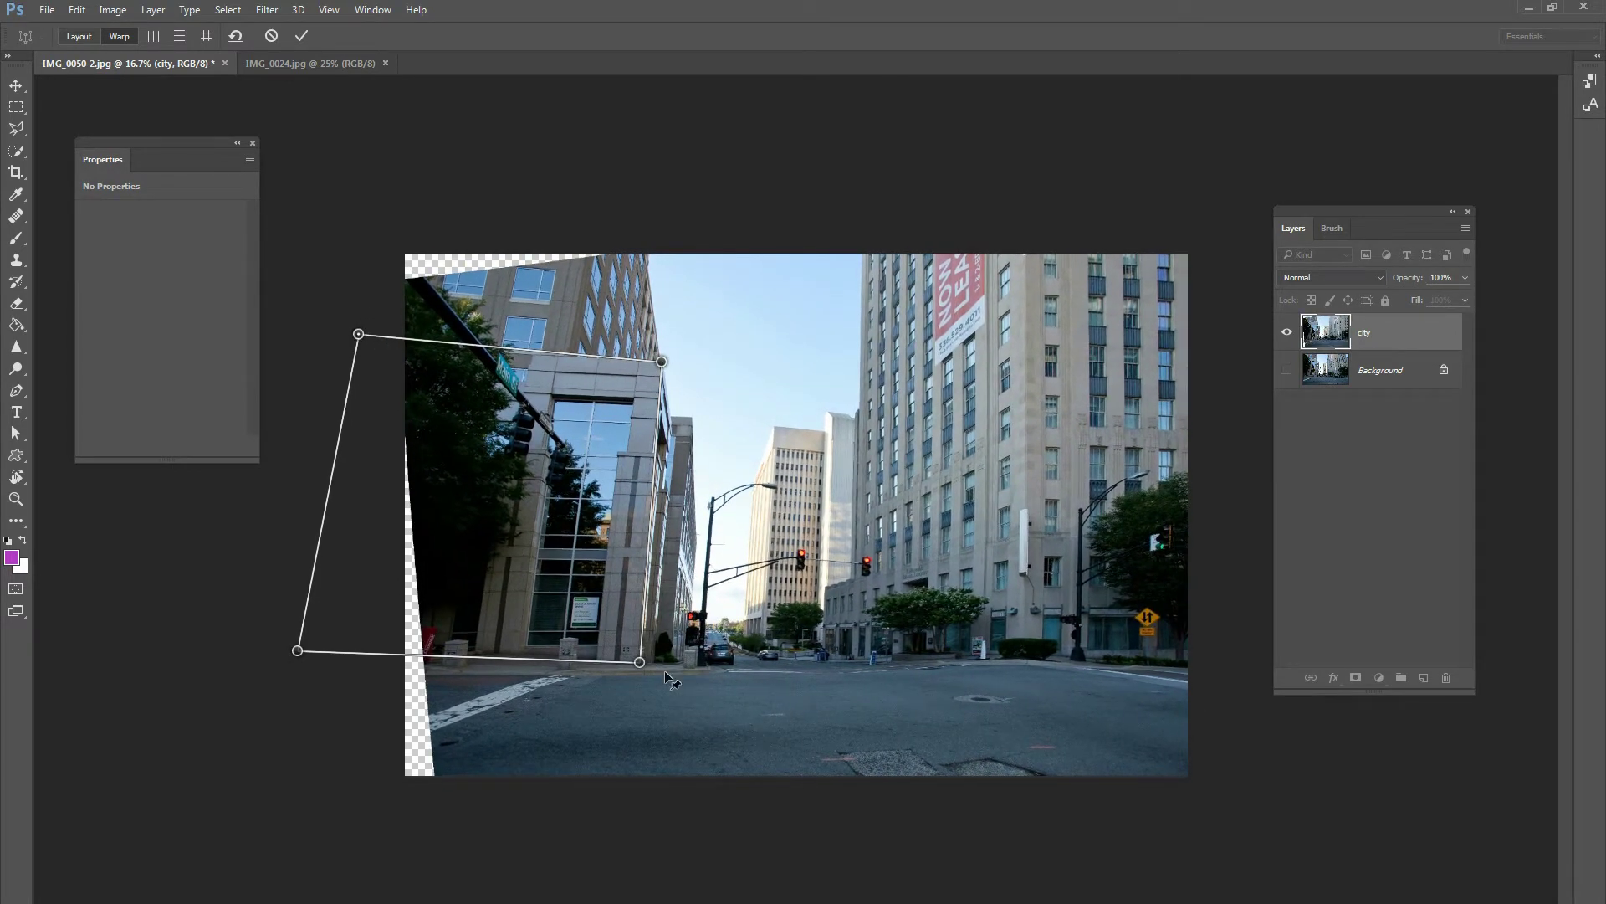
- Fine-tune the street-level and upper inner pins to straighten the left building's vertical edge, and apply the perspective warp
drag(639, 665, 647, 669)
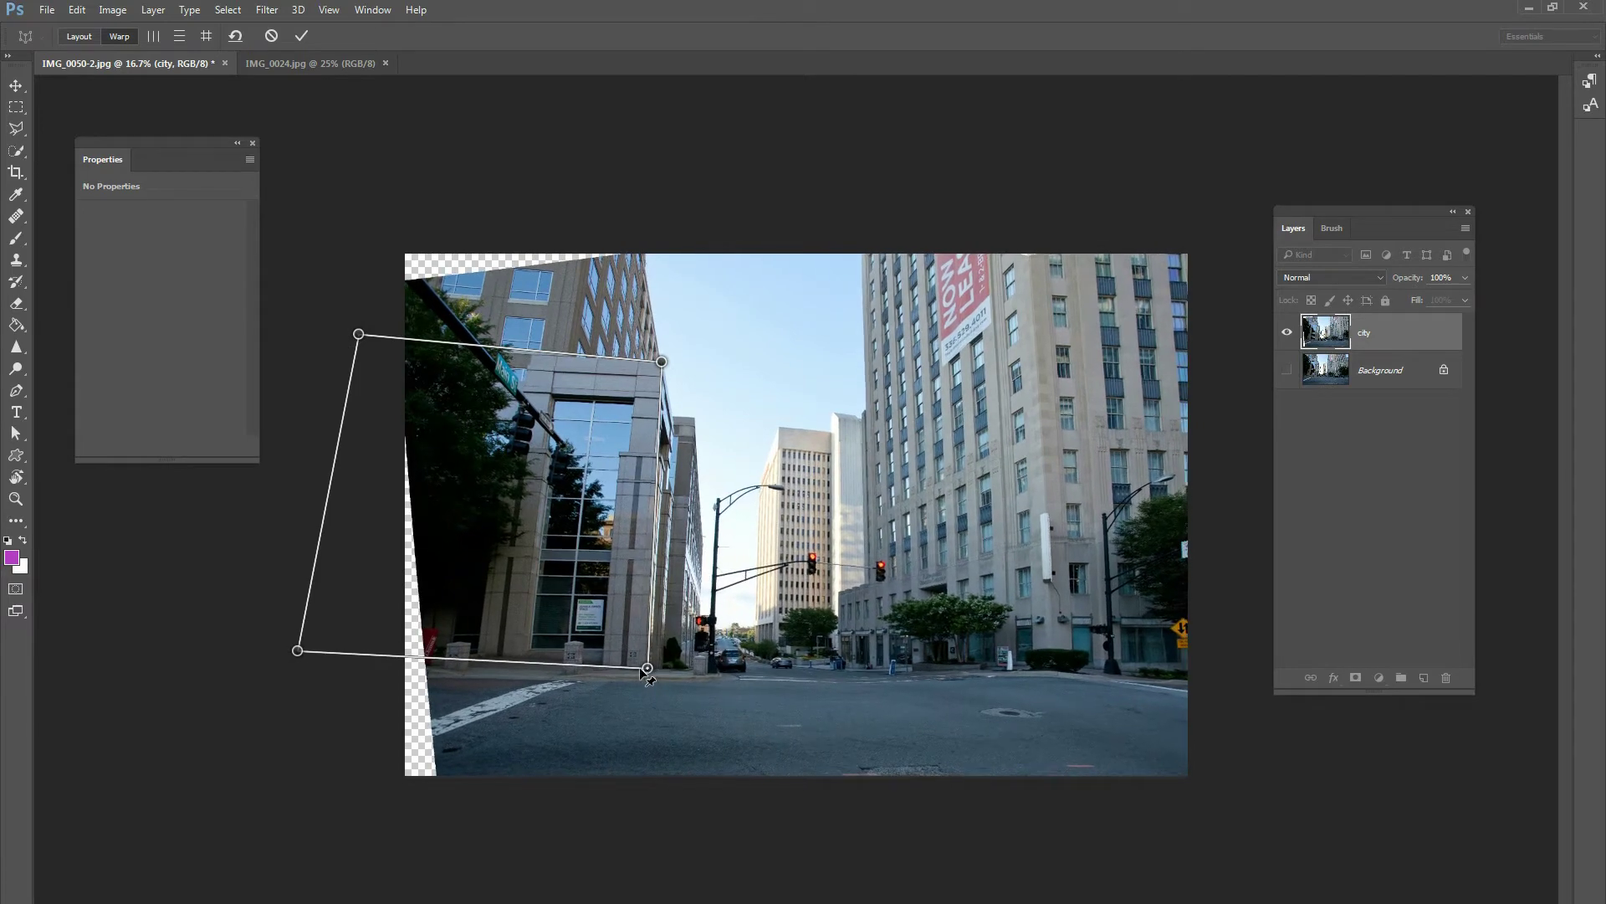
drag(299, 651, 313, 664)
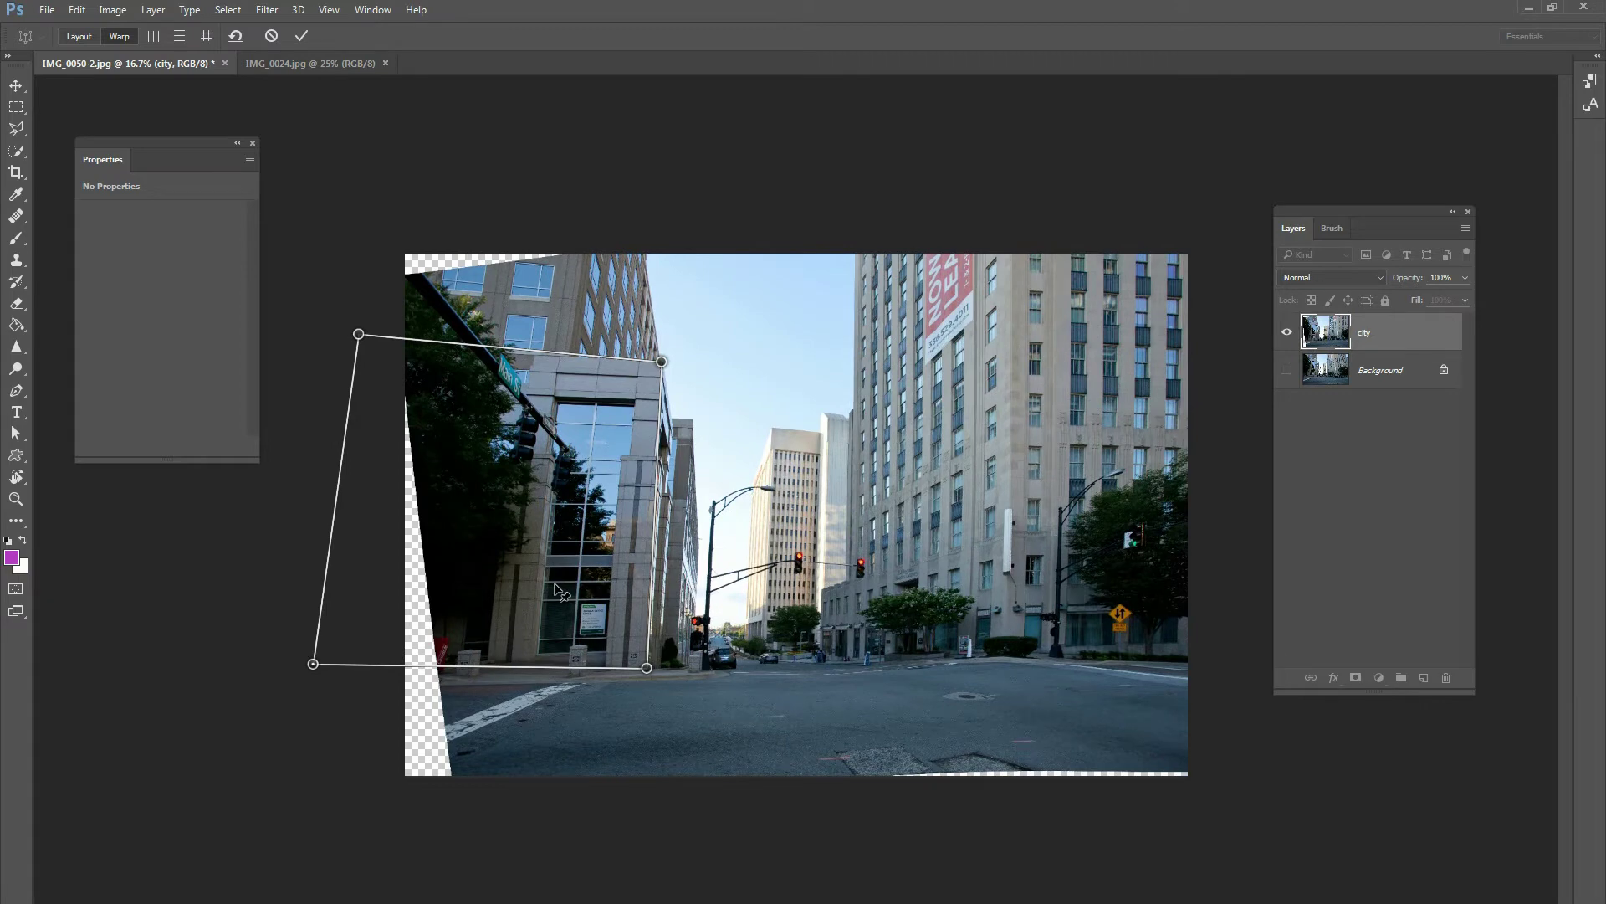
drag(667, 359, 666, 360)
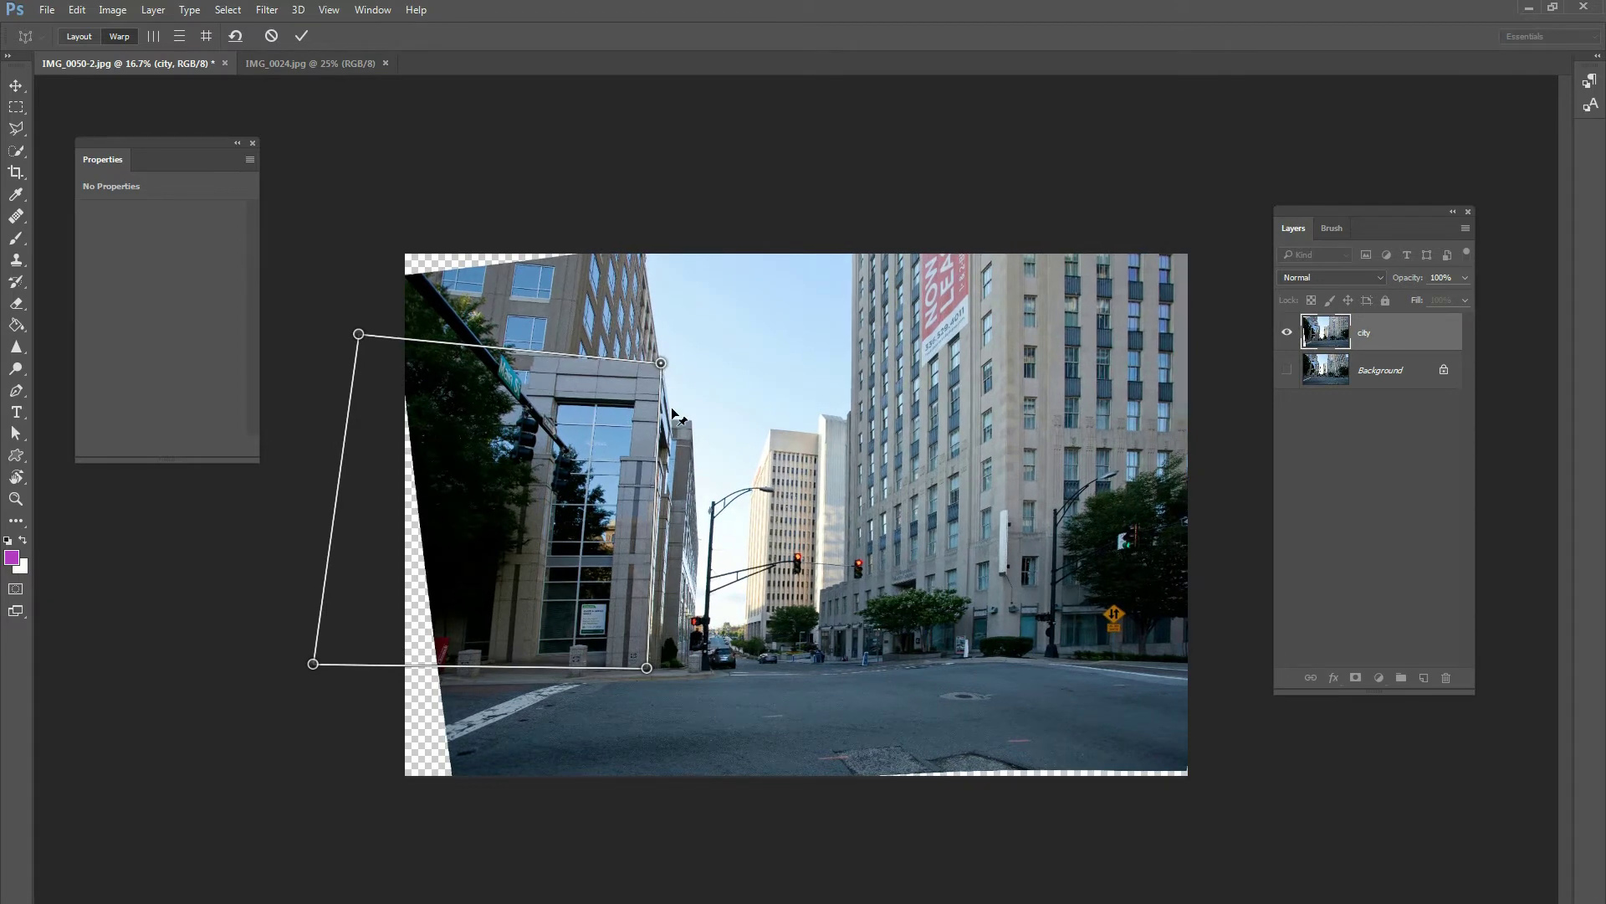
drag(647, 667, 651, 669)
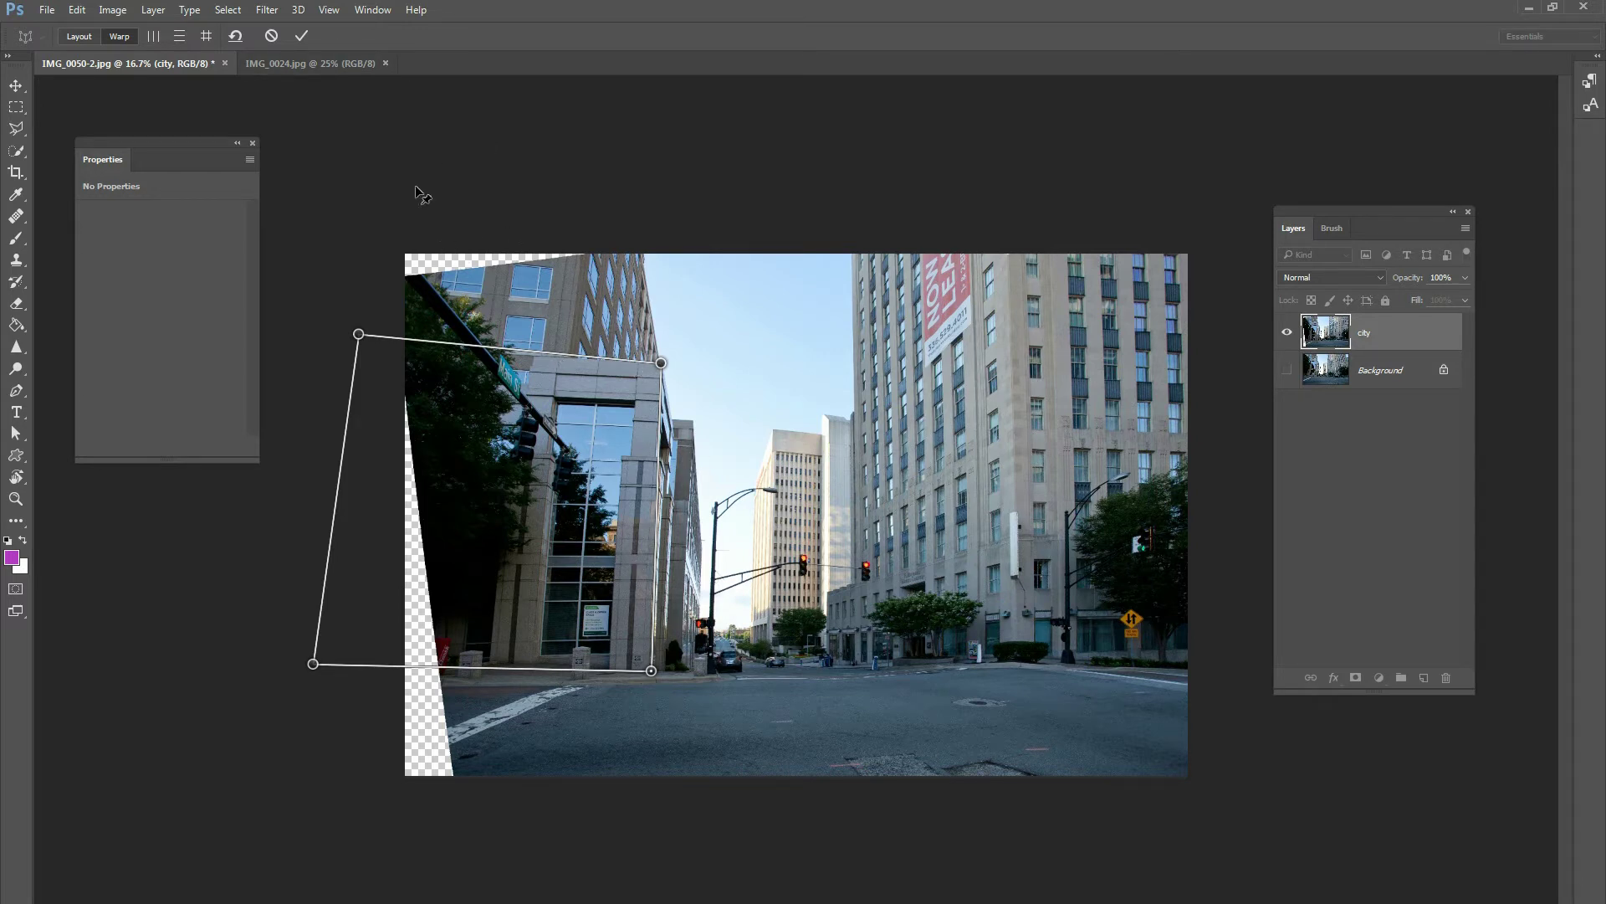
click(302, 36)
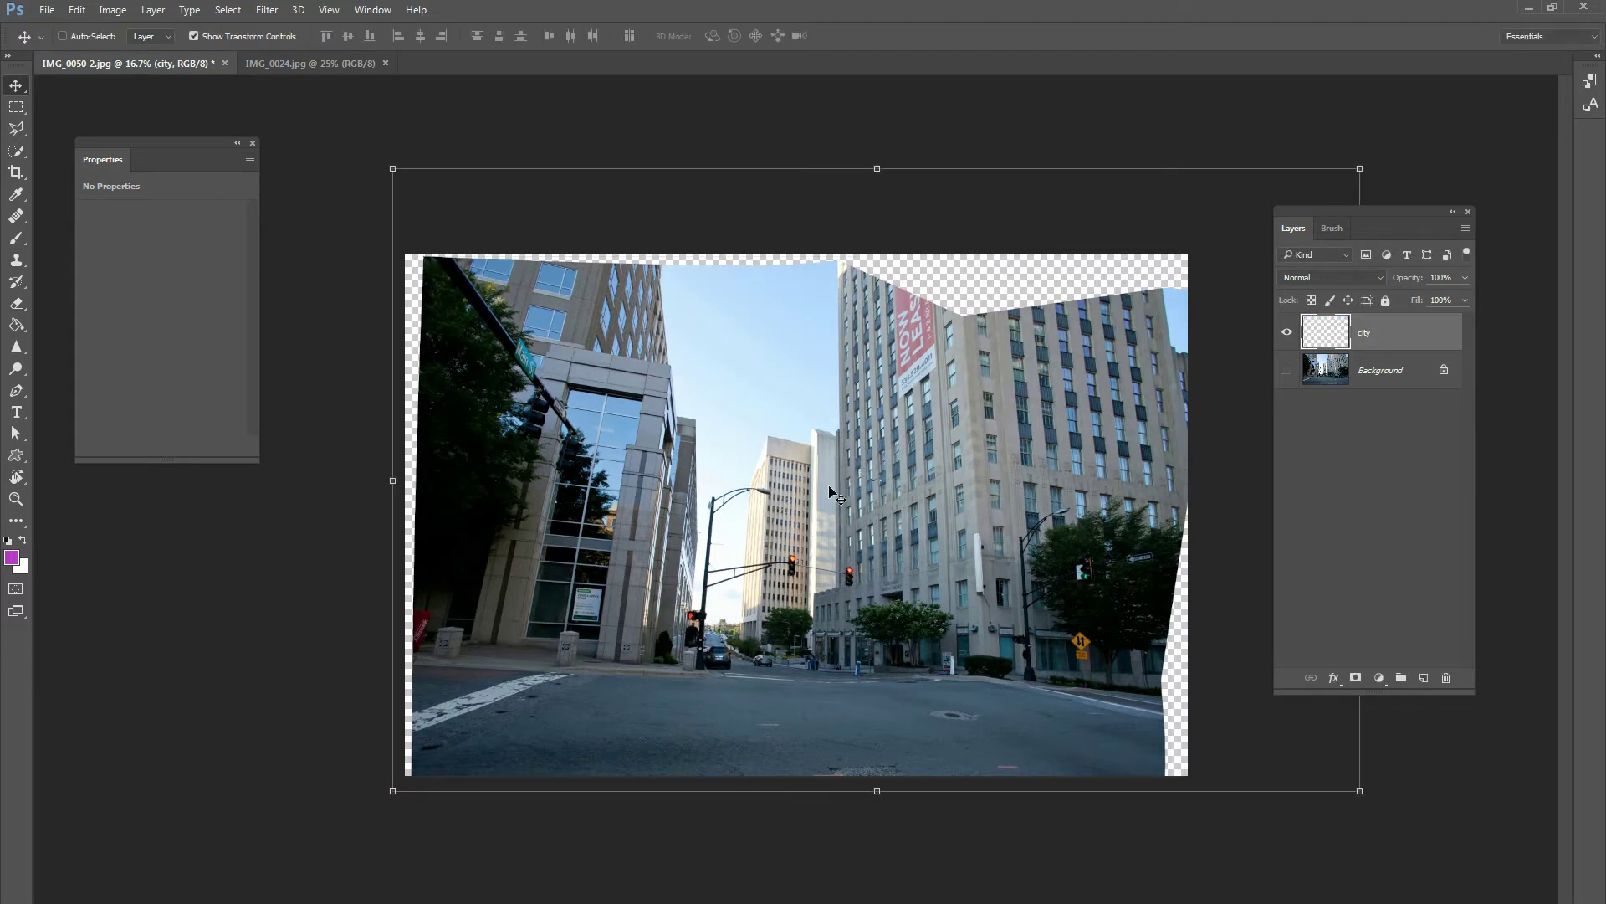
- Shift the warped layer slightly left and up to reduce the empty margins, and crop the image to exclude the remaining transparent edges
mouse_move(1040, 530)
mouse_down()
mouse_move(994, 527)
mouse_move(1019, 524)
mouse_up()
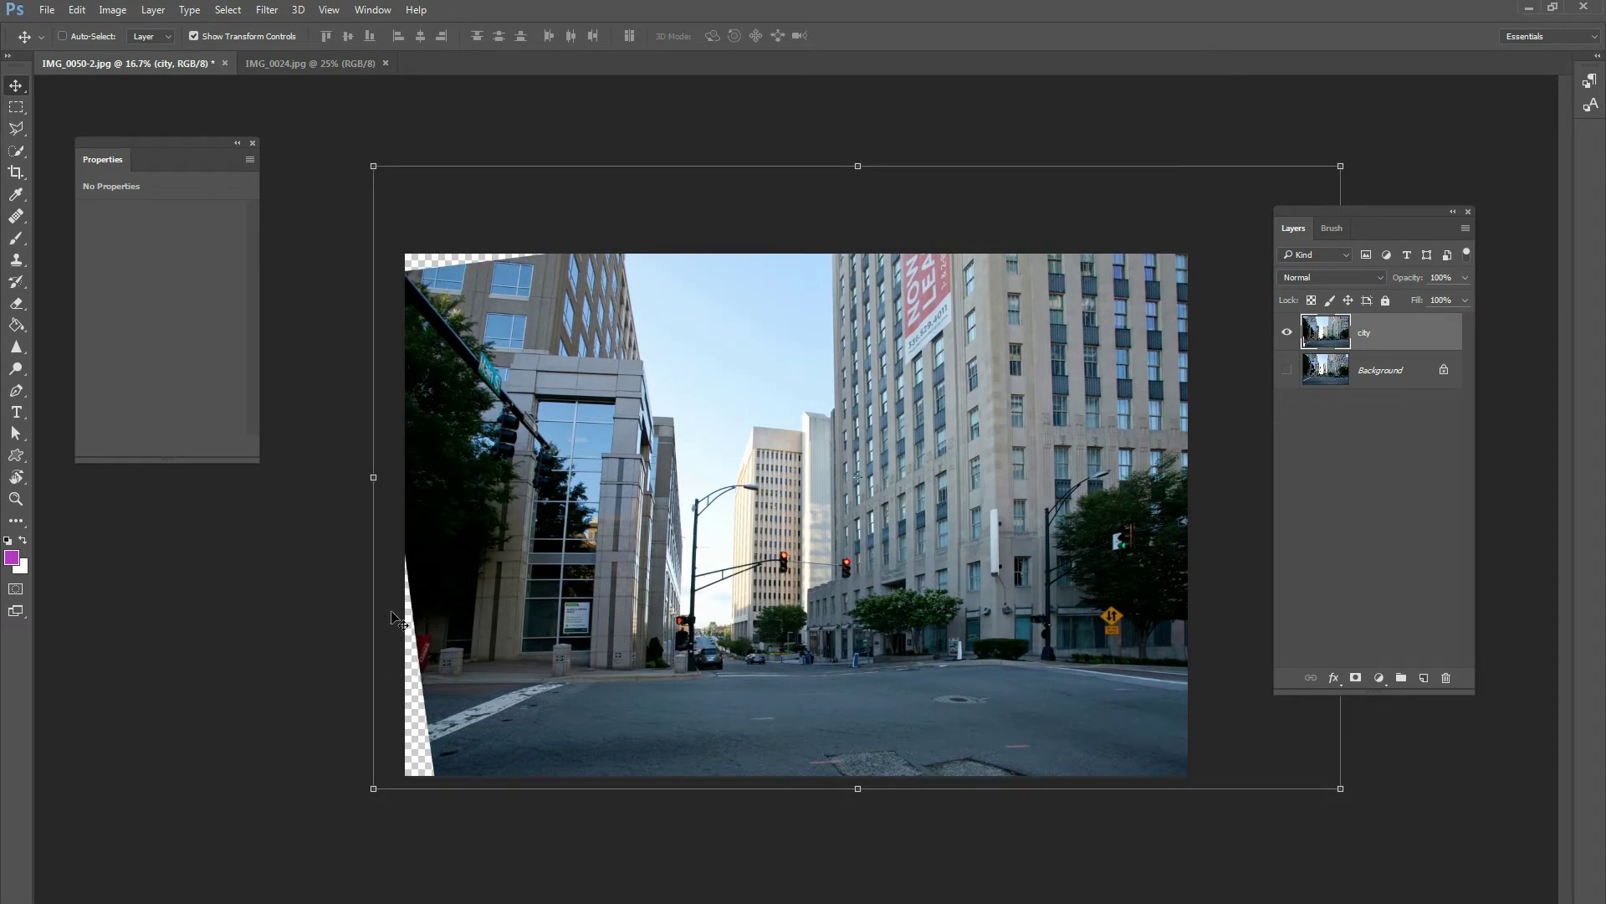
click(16, 171)
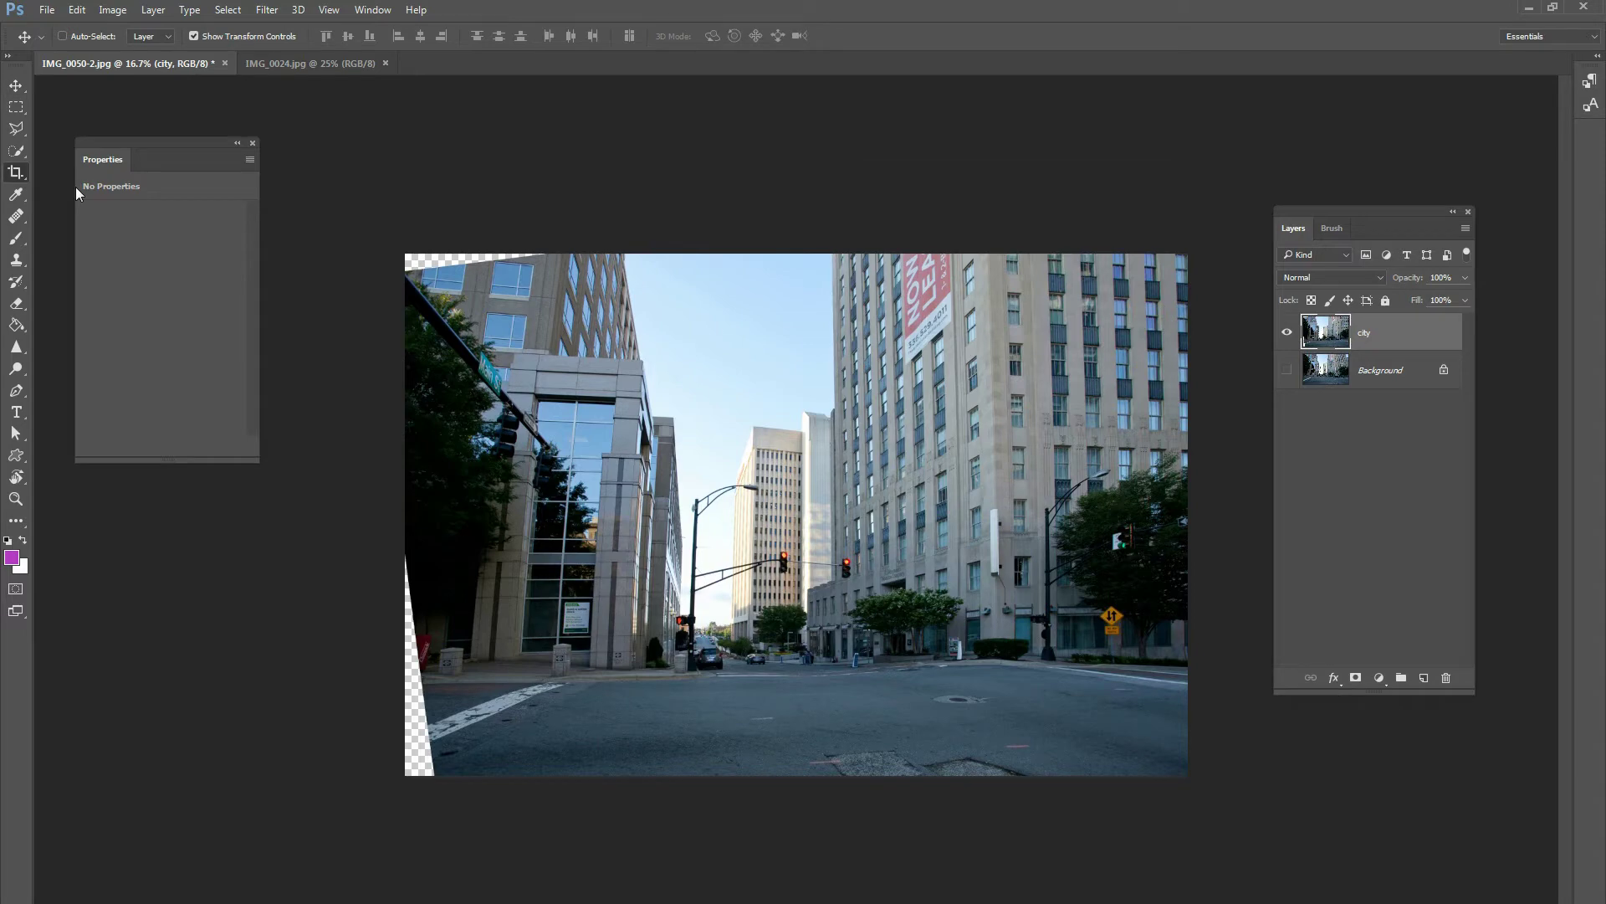
drag(799, 254, 797, 265)
drag(403, 515, 422, 527)
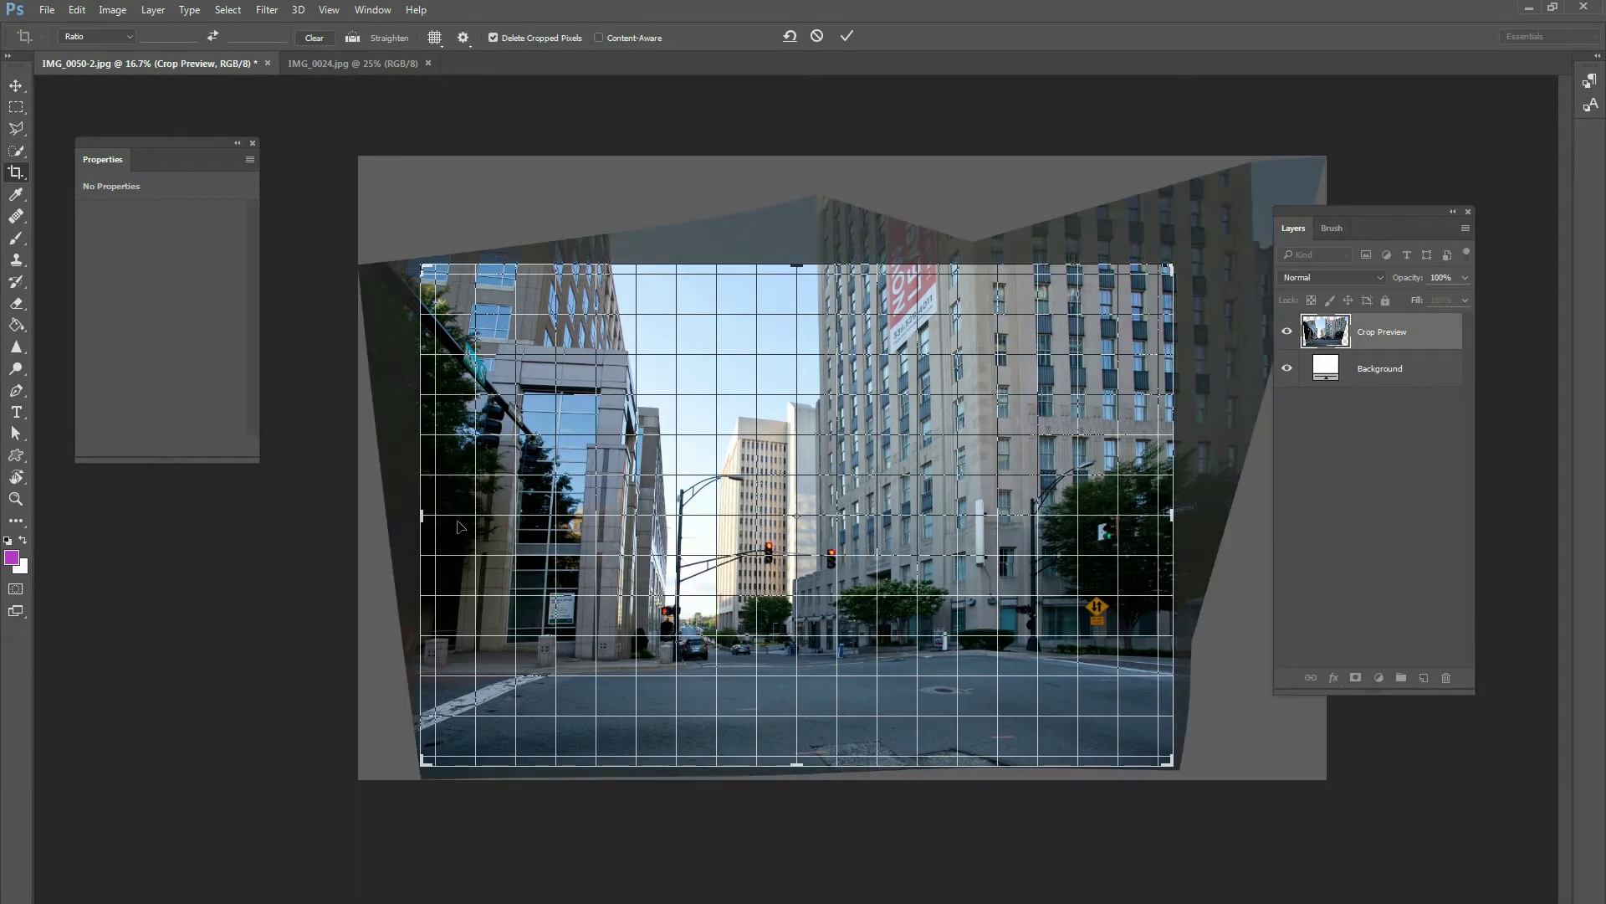
click(847, 36)
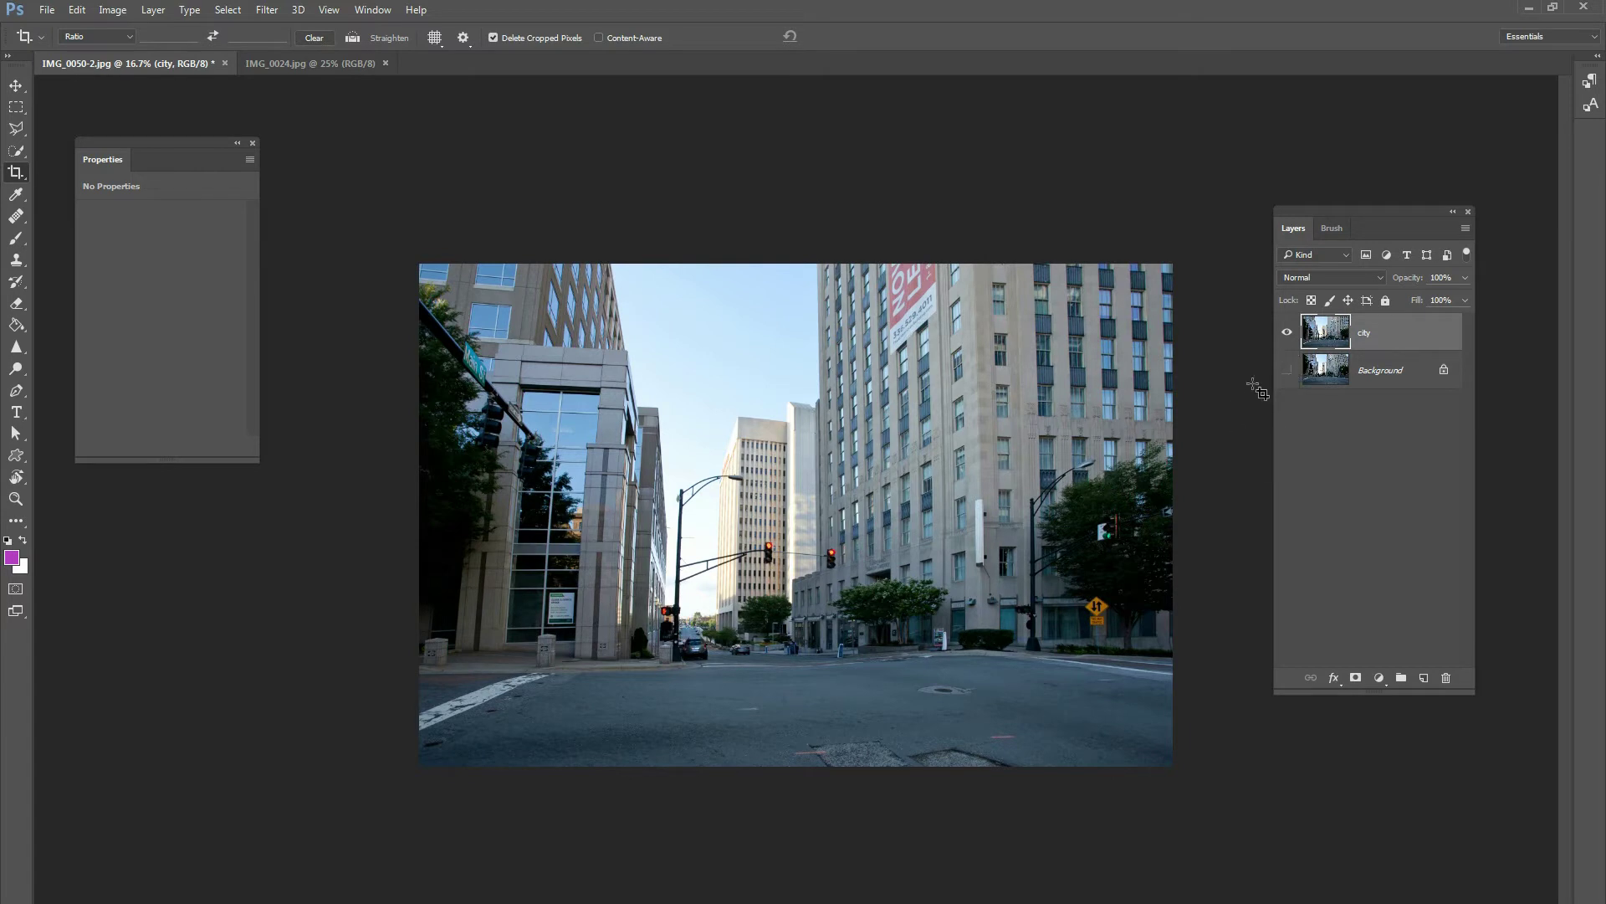
- Compare the corrected city layer with the original Background by toggling the city layer's visibility
click(1288, 334)
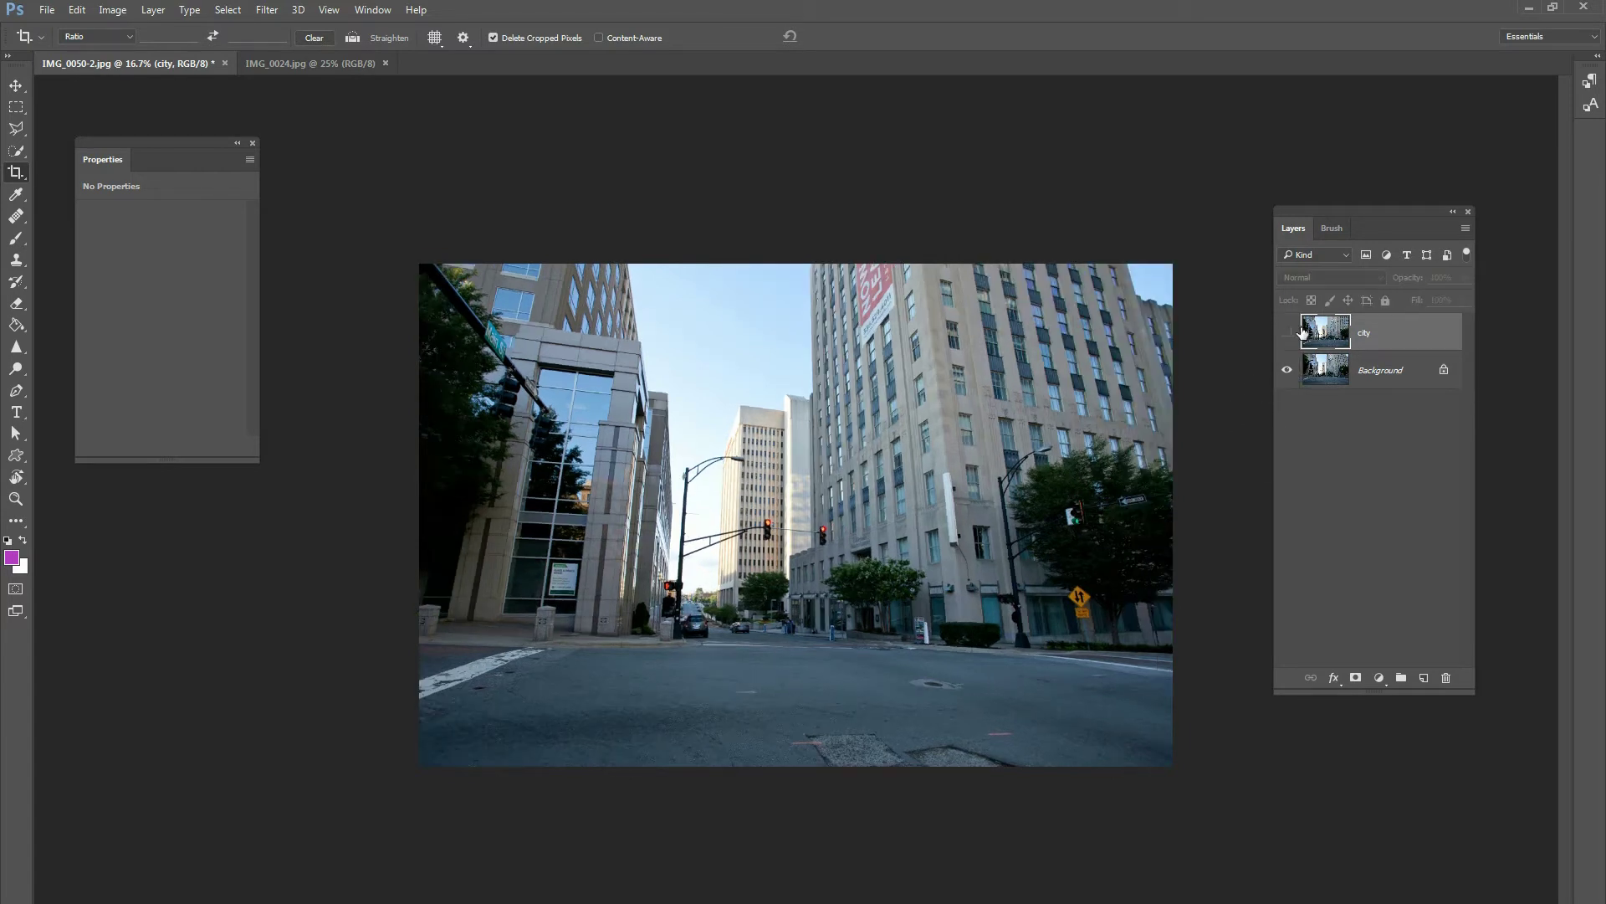
click(16, 86)
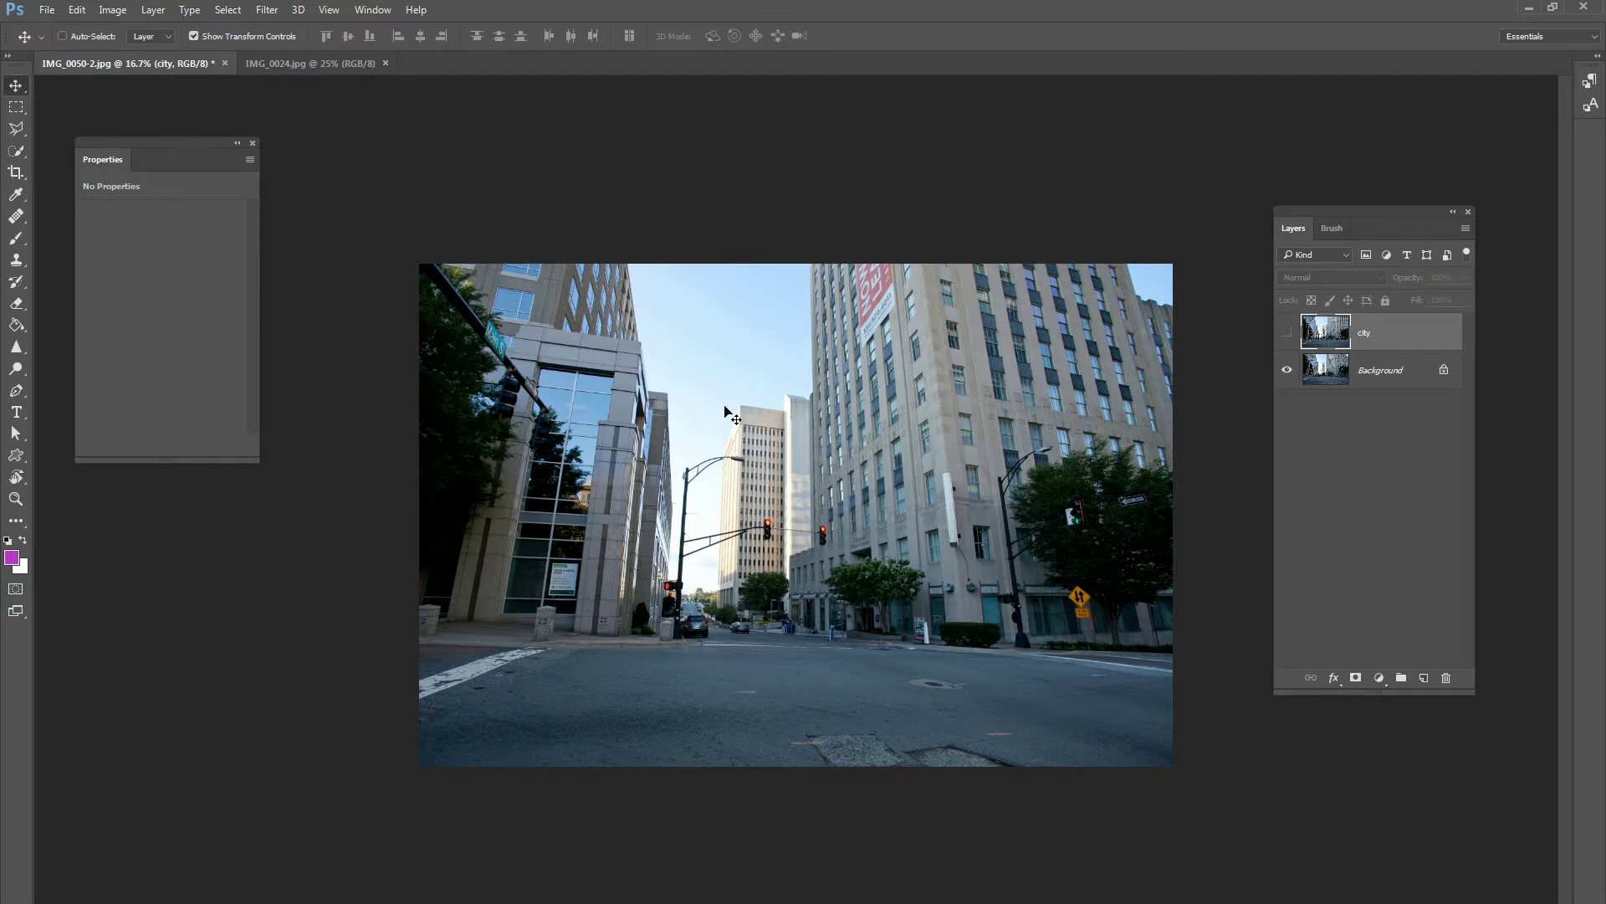
click(1288, 333)
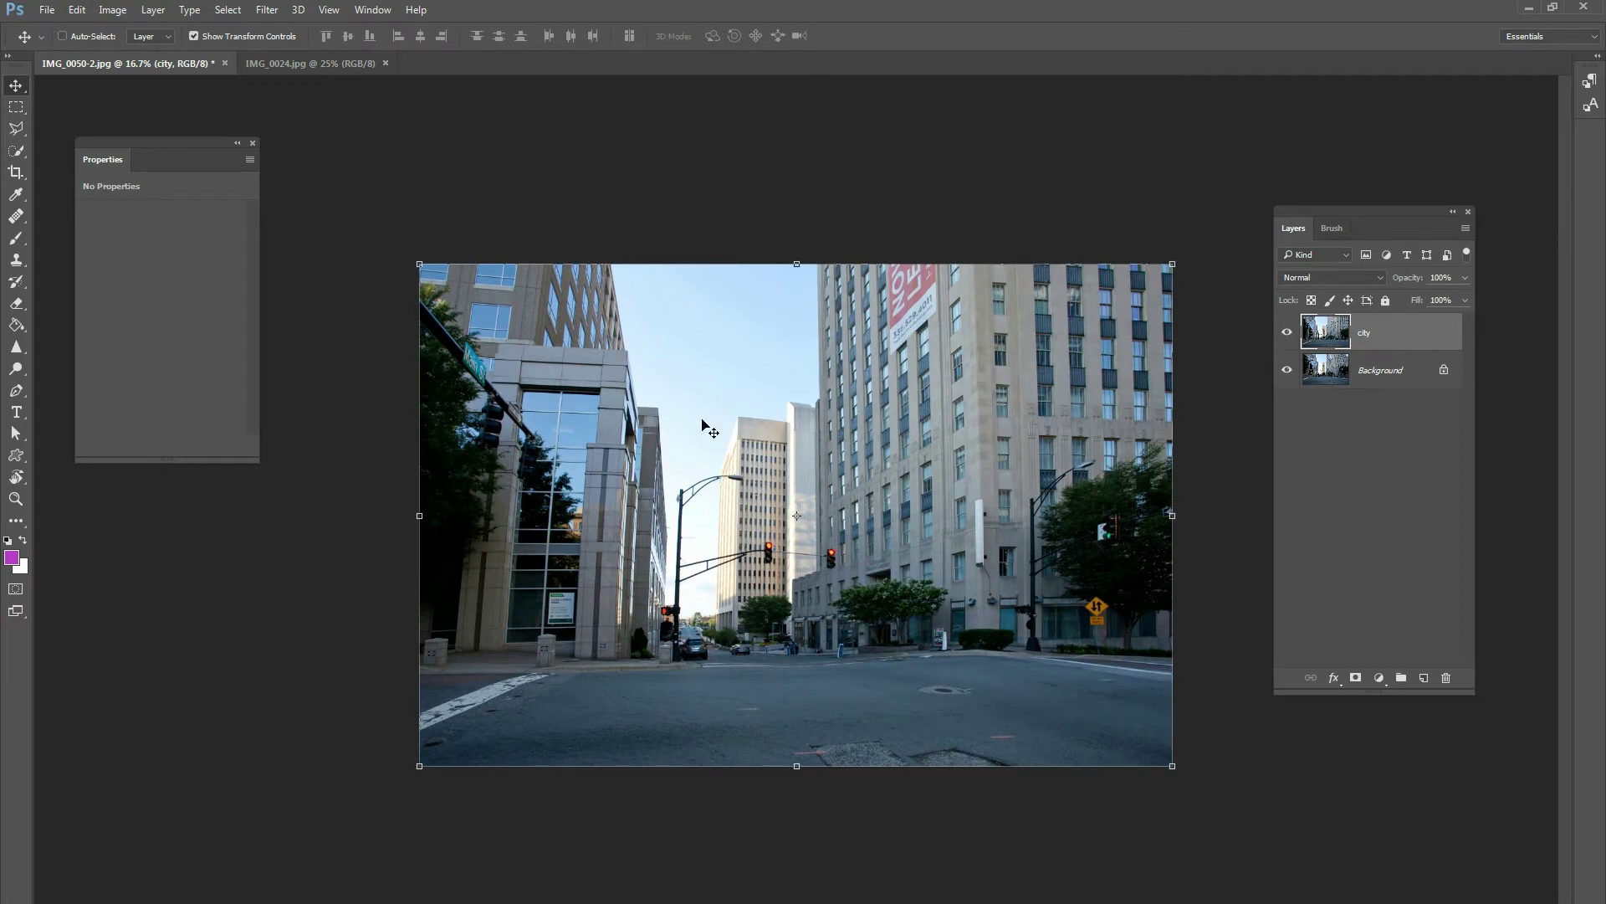
click(1288, 337)
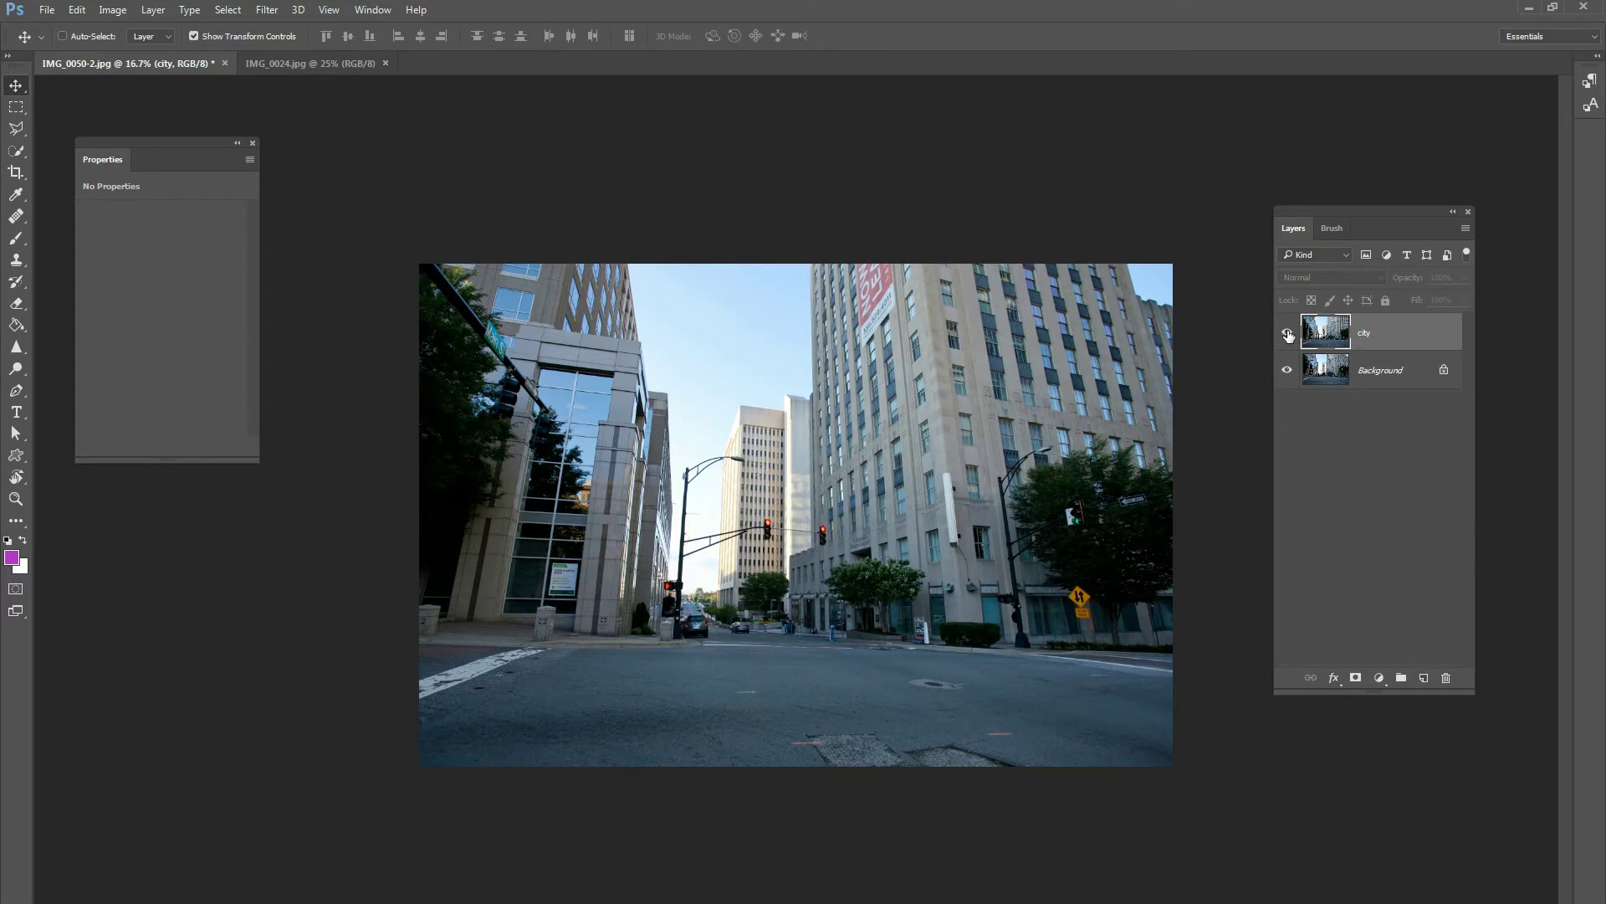
click(1288, 336)
click(1289, 335)
click(1289, 335)
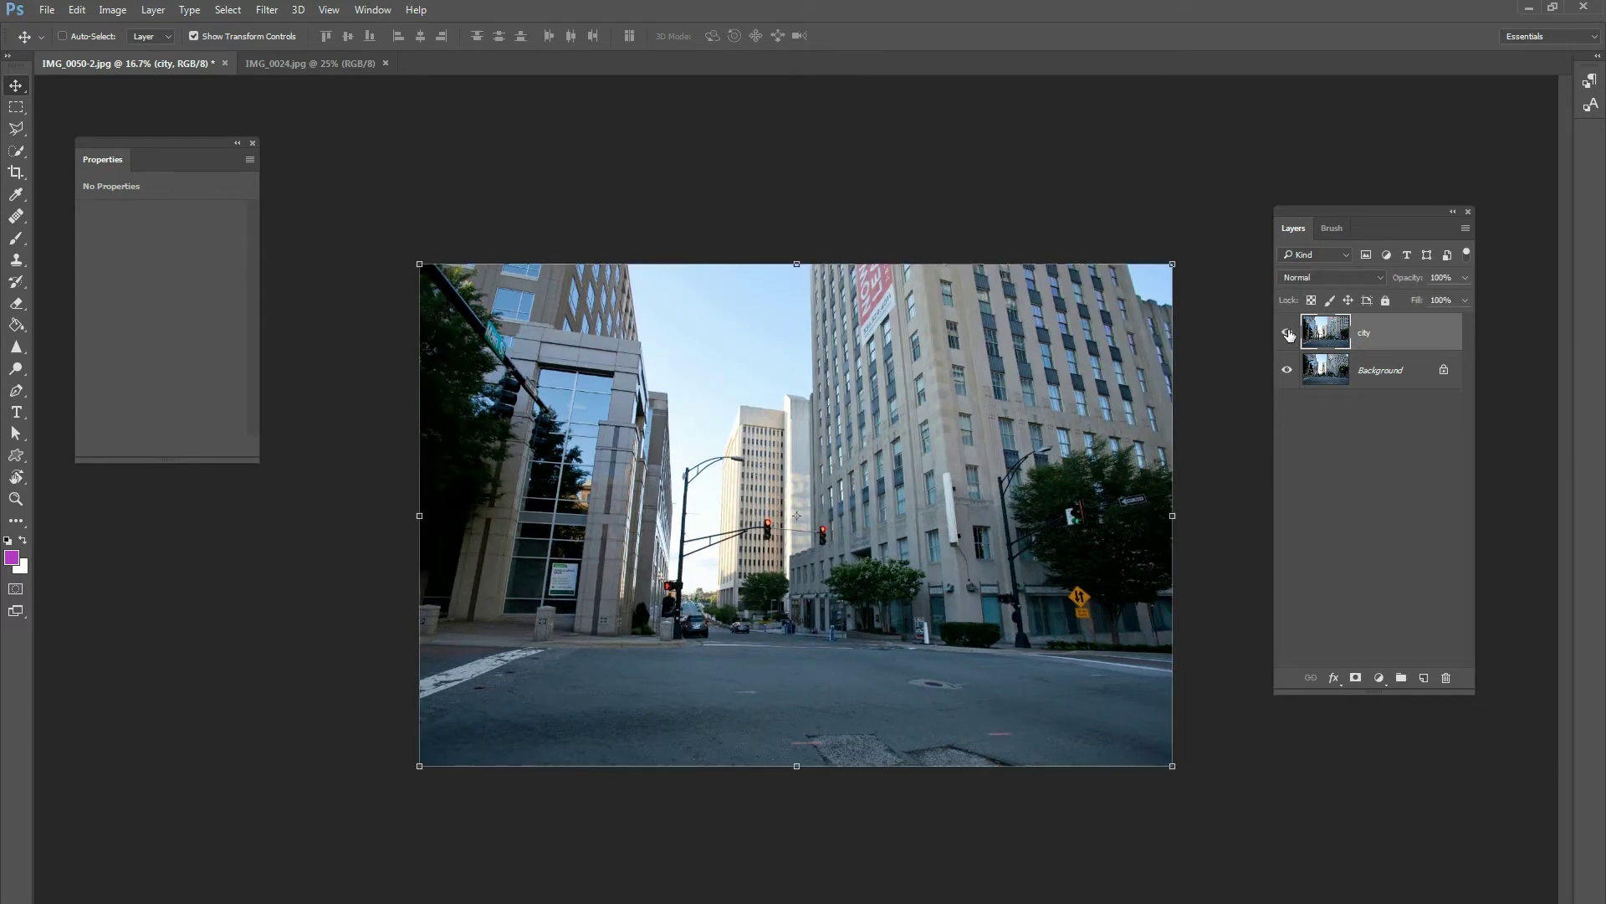
click(1289, 335)
click(1289, 336)
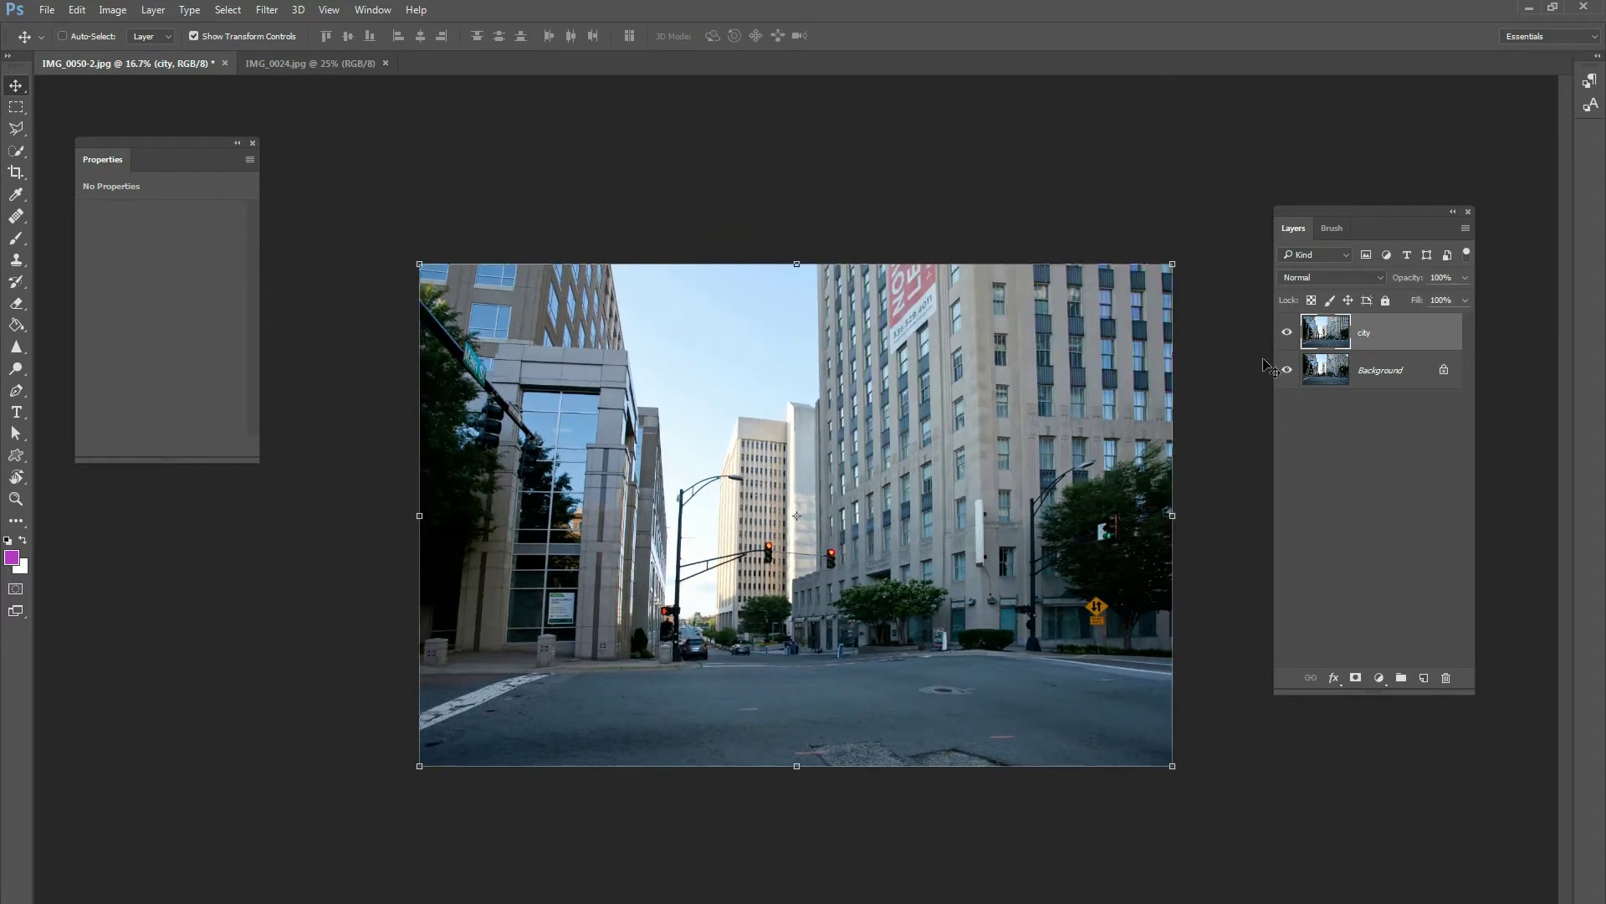
click(75, 9)
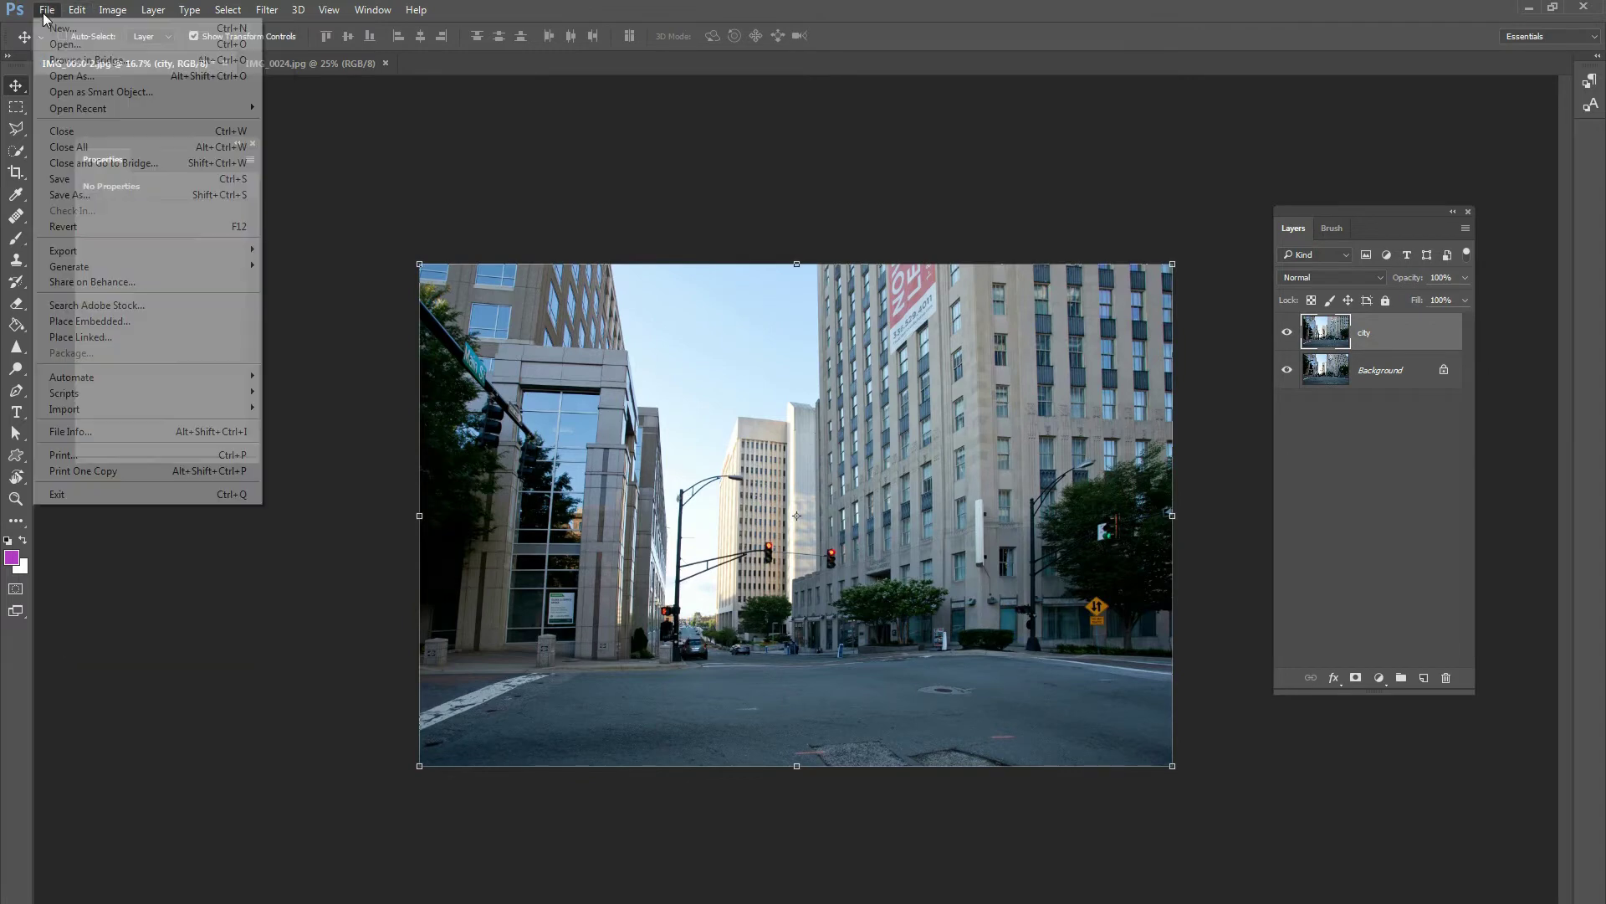
mouse_move(112, 9)
click(795, 212)
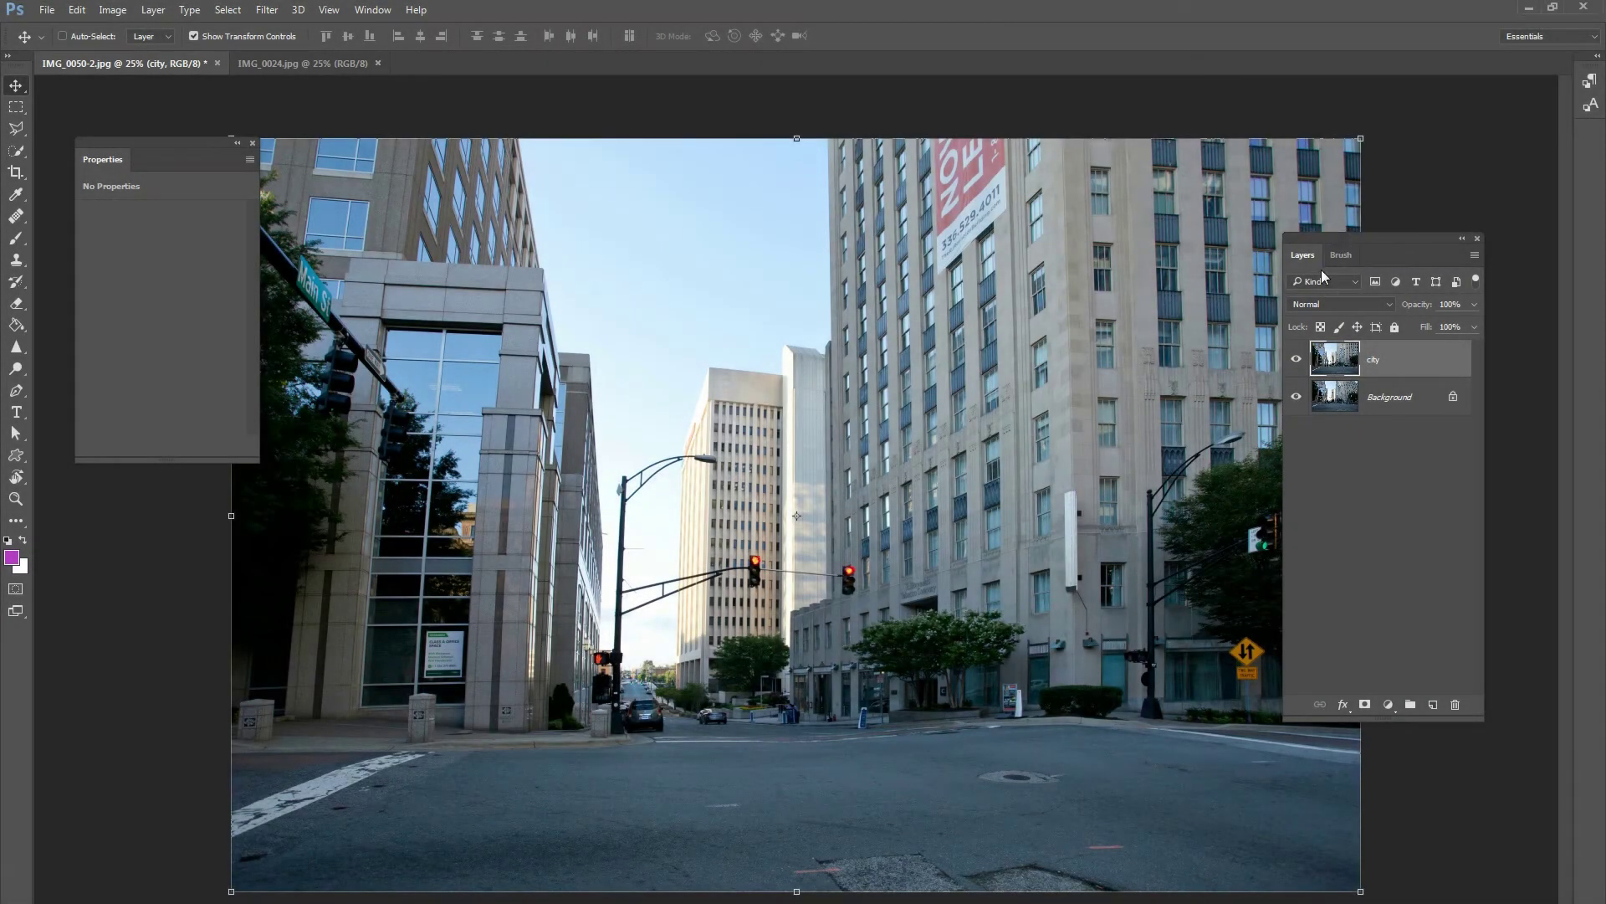
- Move the Layers panel farther off the photo and make the city layer active for editing around the yellow traffic sign
drag(1317, 253, 1362, 249)
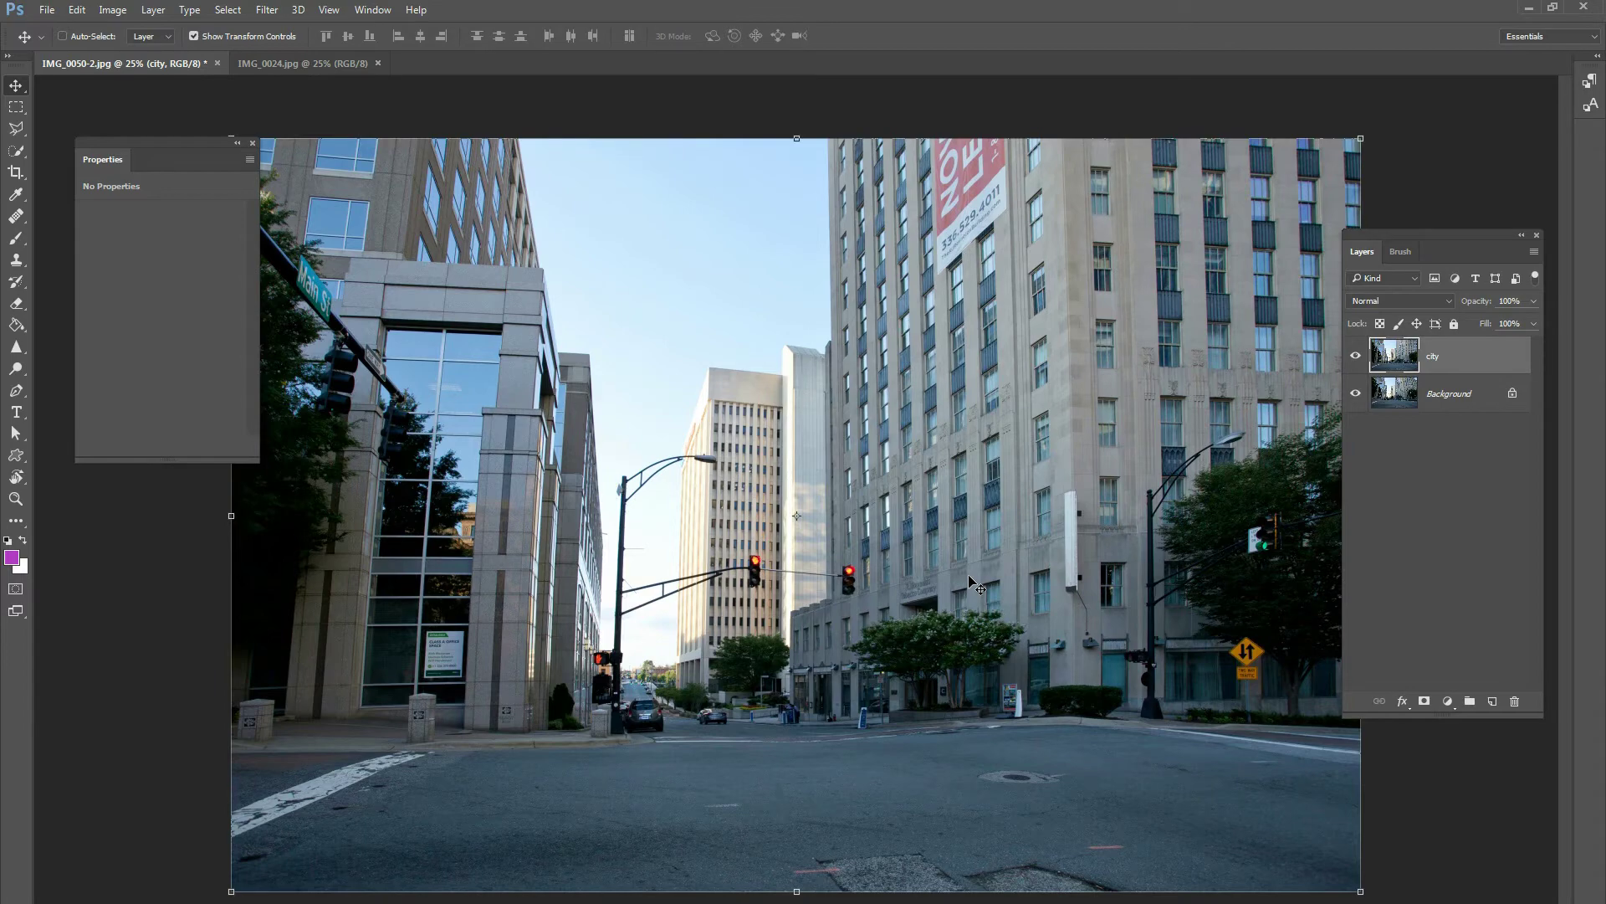
key(ctrl+plus)
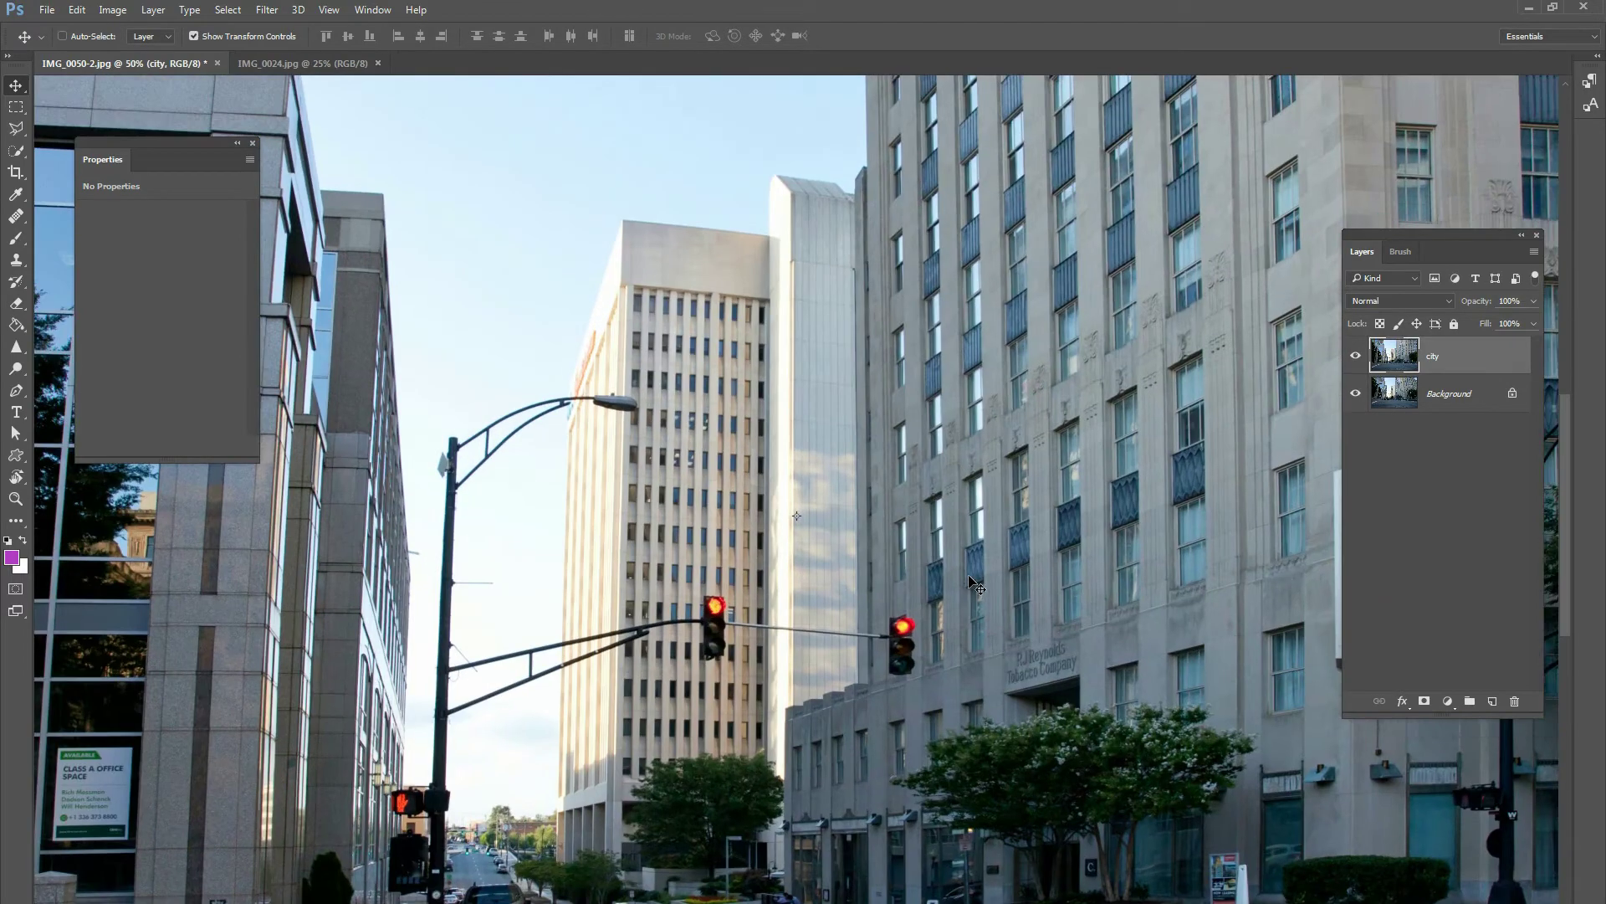
click(1488, 614)
drag(1297, 753, 716, 669)
key(ctrl+plus)
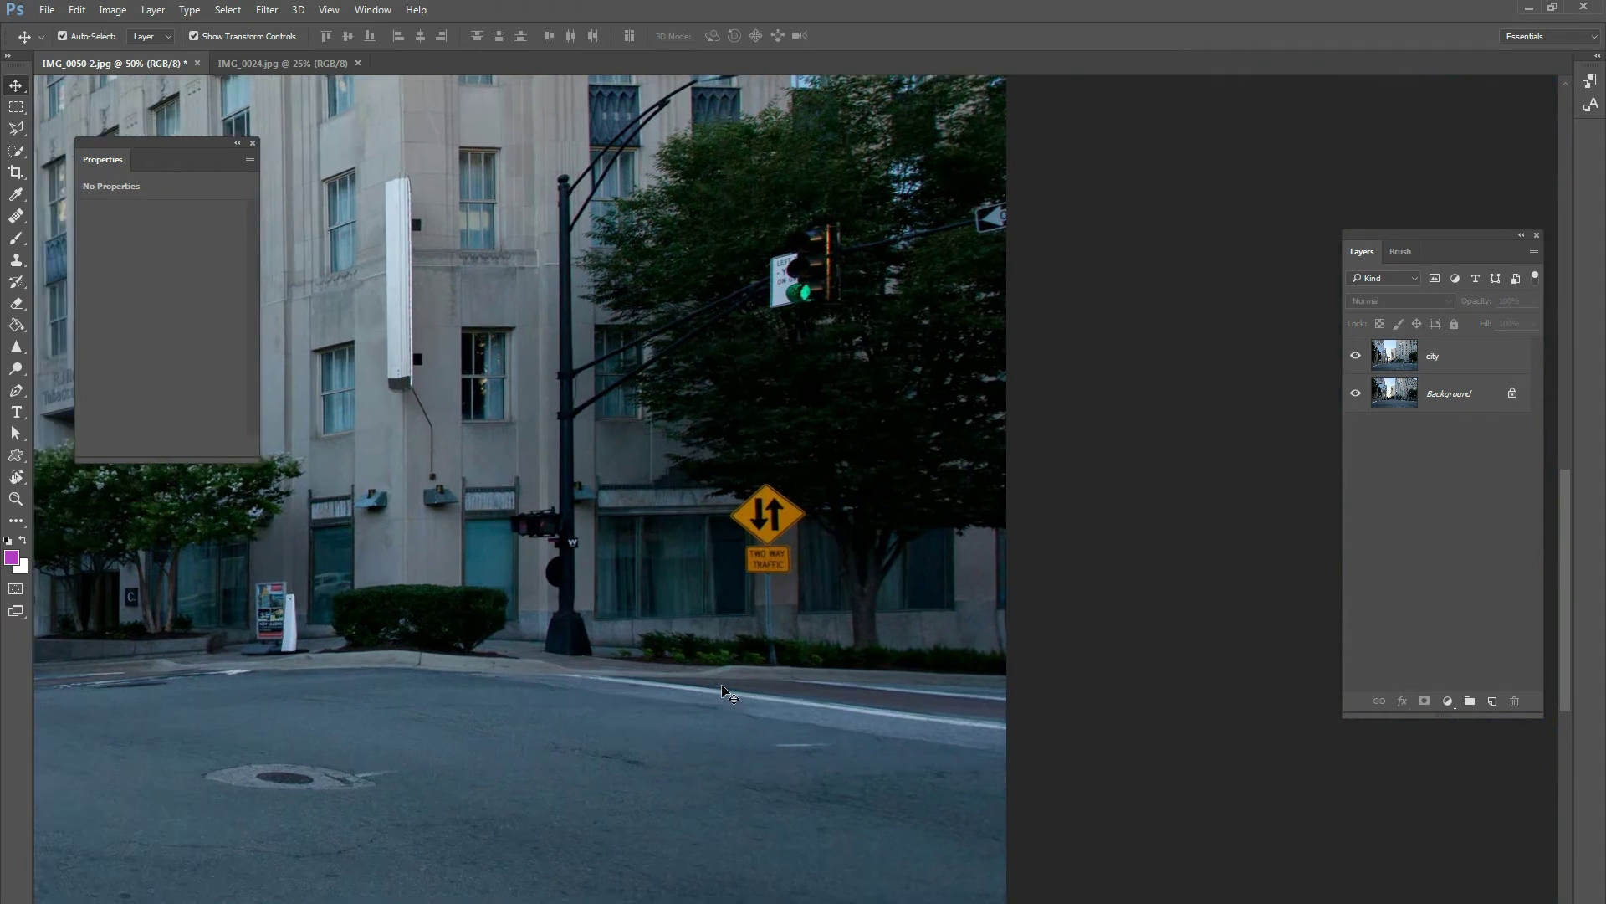
key(ctrl+plus)
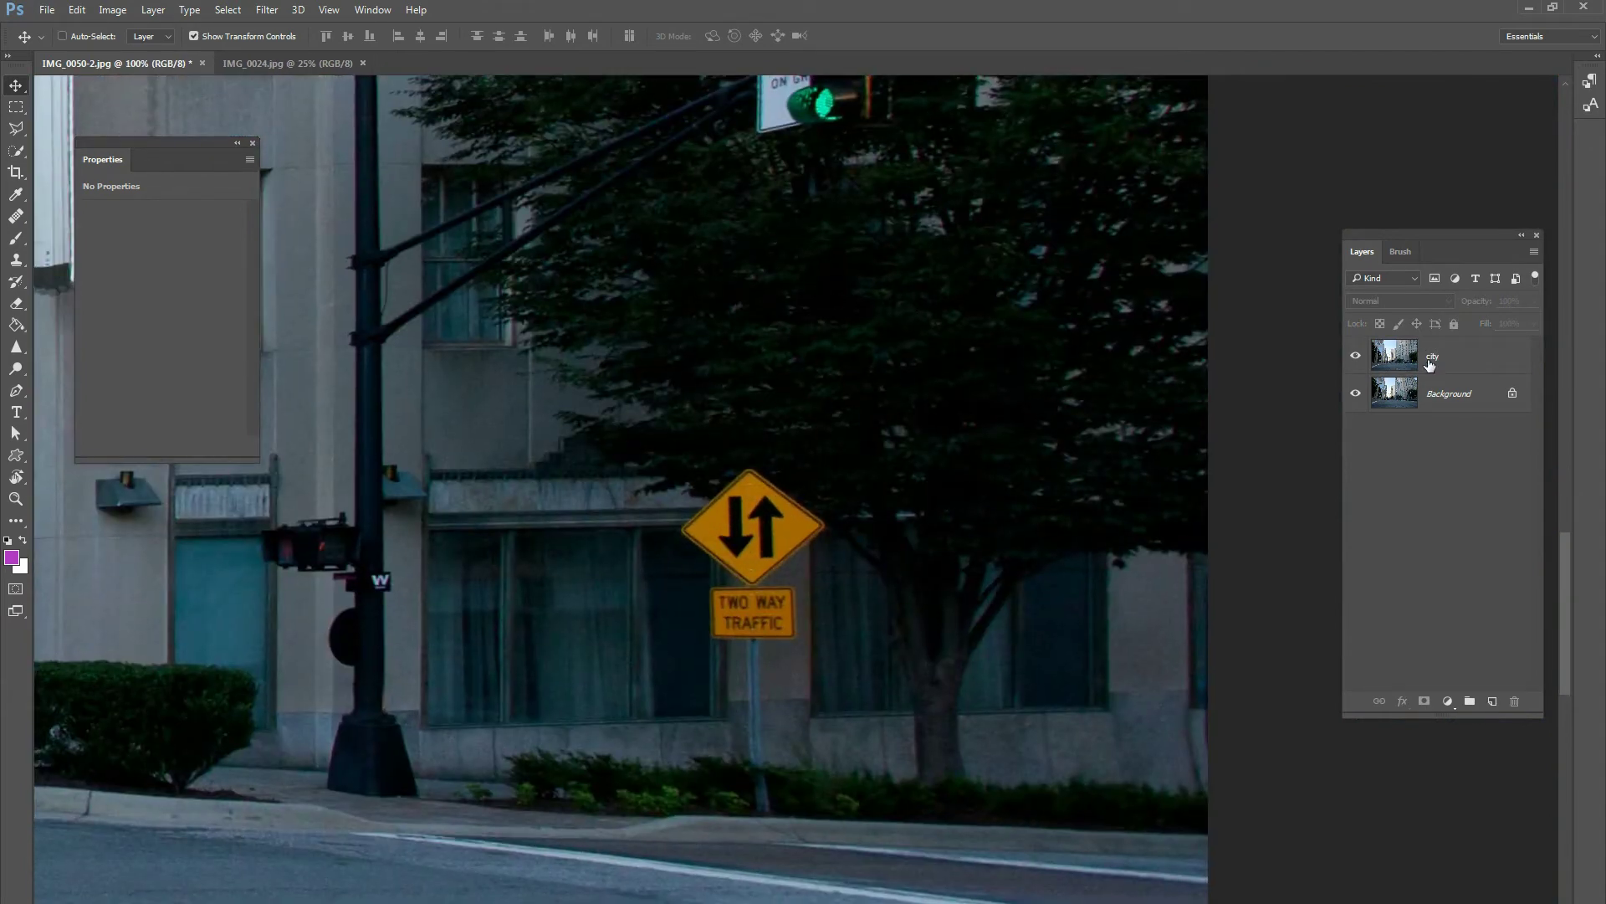
ctrl+click(786, 346)
- Outline the yellow two-way traffic sign, its plate and its post with a closed Polygonal Lasso selection
click(16, 128)
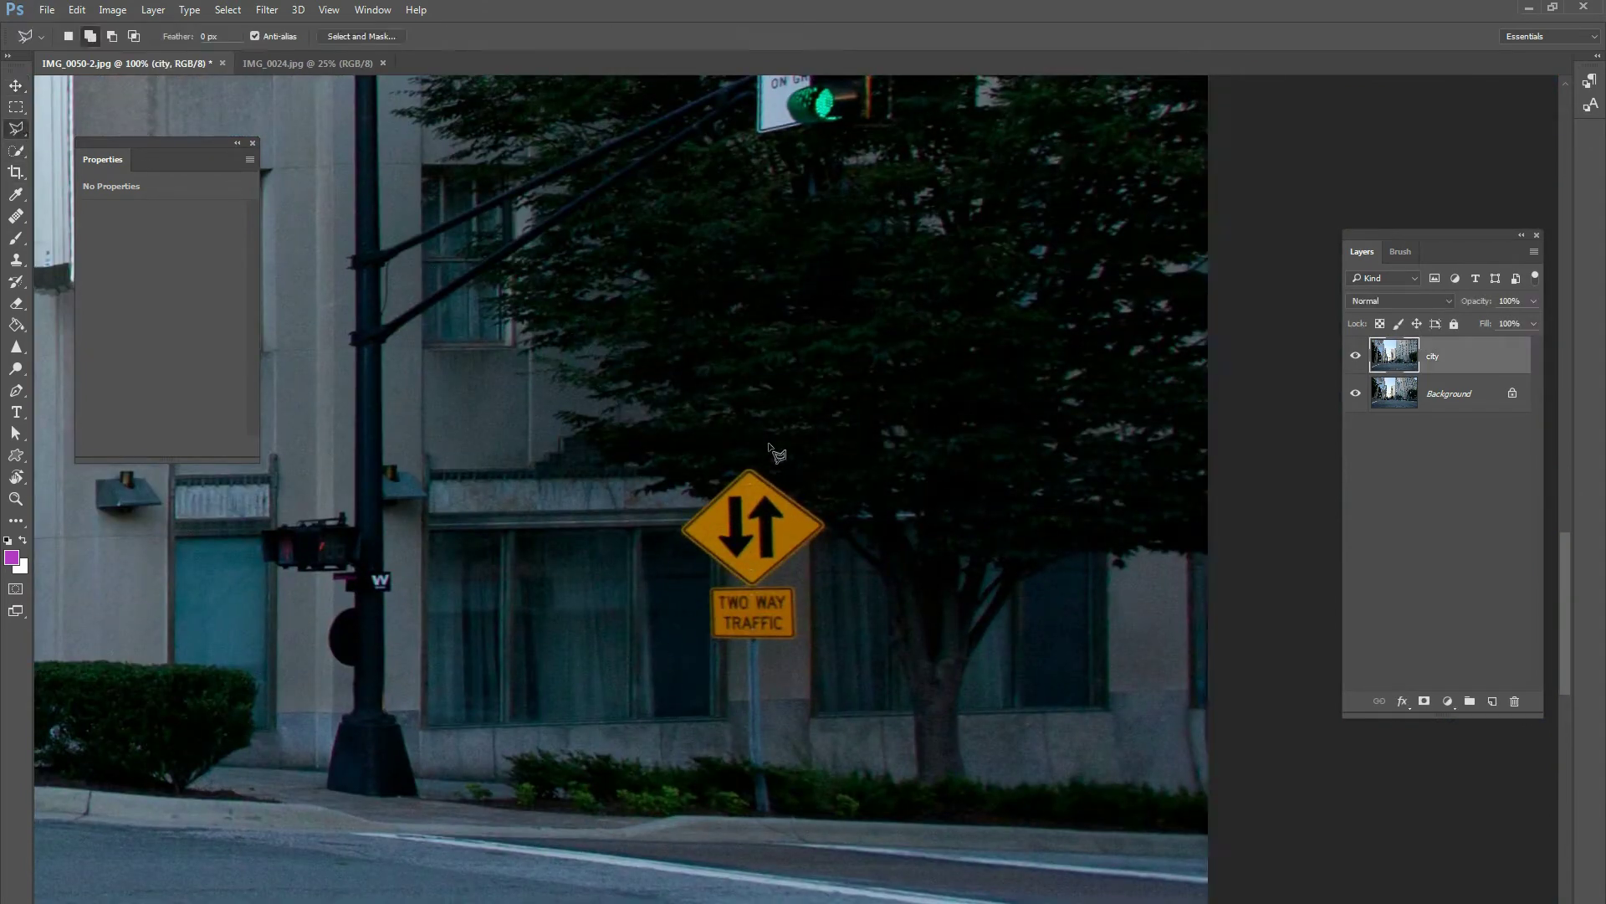
click(700, 500)
click(747, 463)
click(834, 524)
click(762, 643)
click(775, 810)
click(756, 813)
click(743, 736)
click(743, 643)
click(708, 642)
click(705, 585)
click(735, 582)
click(676, 519)
double_click(703, 500)
- Fill the traffic sign selection on the city layer using Content-Aware contents, and deselect it
click(76, 10)
click(177, 251)
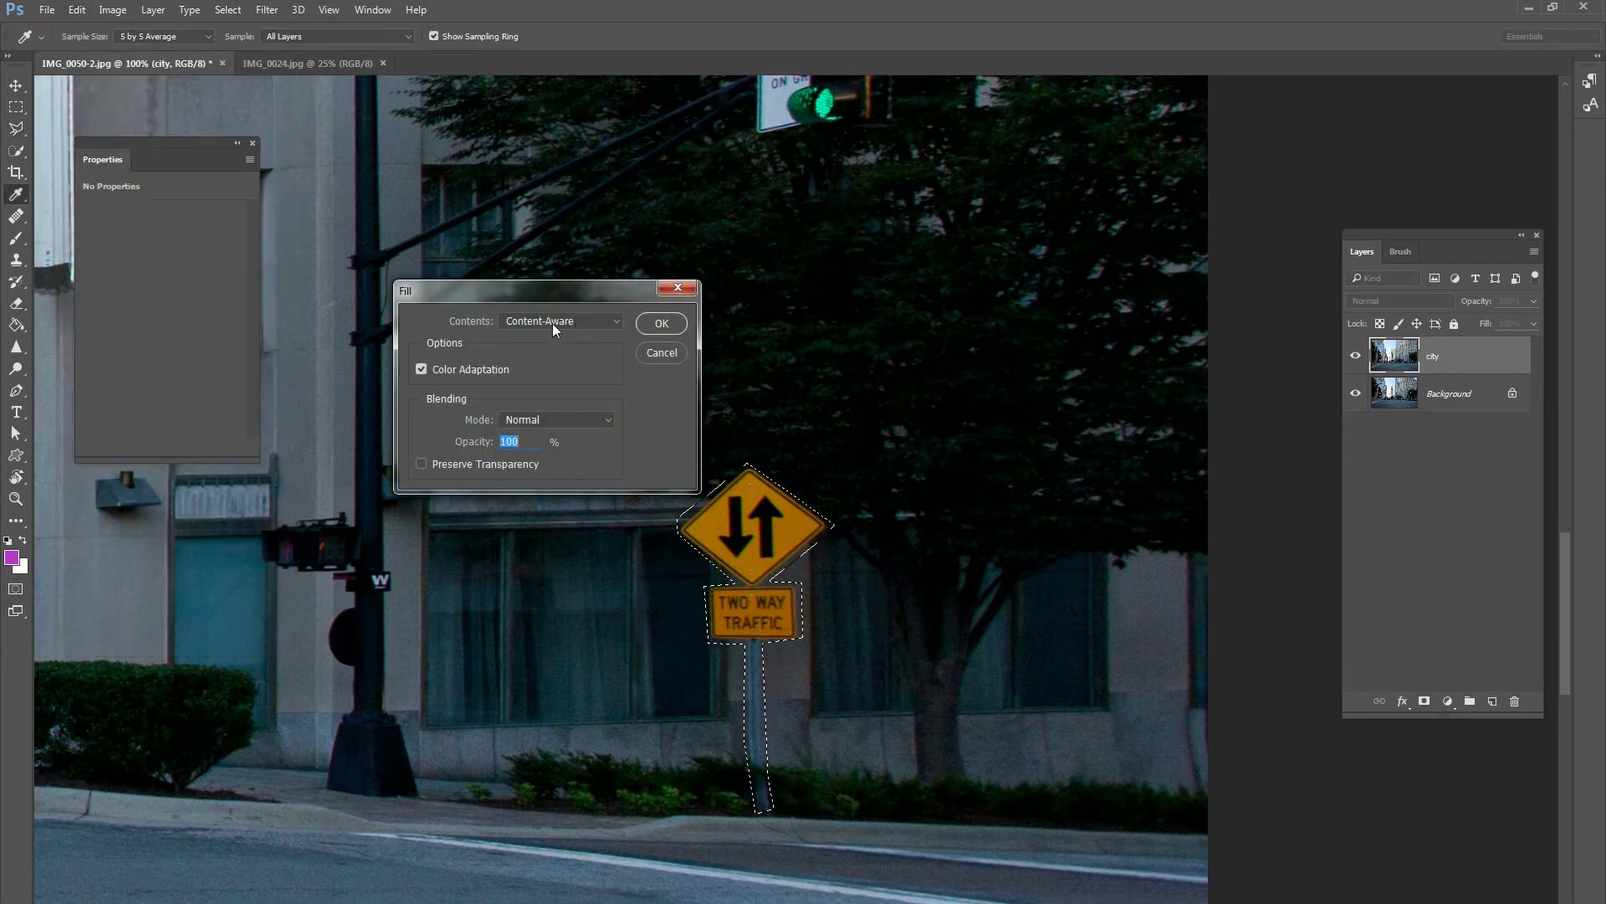
click(554, 322)
click(557, 372)
click(664, 326)
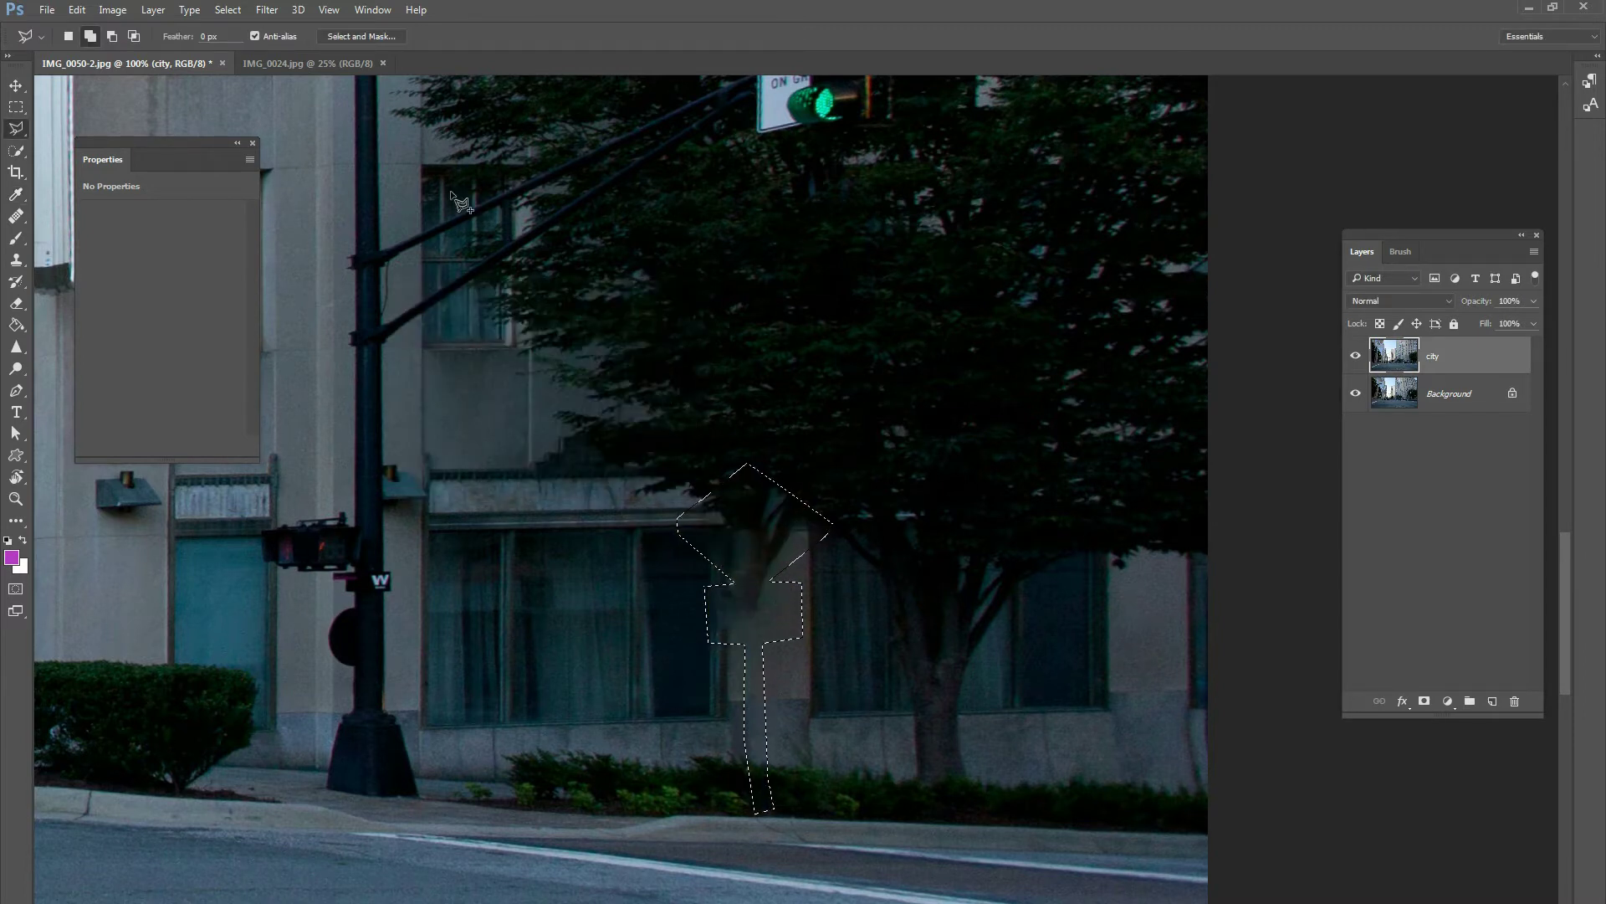
click(222, 17)
click(251, 43)
- With an enlarged Clone Stamp brush, cover the fill artefacts on the wall between the two windows using sampled clean stone
click(17, 261)
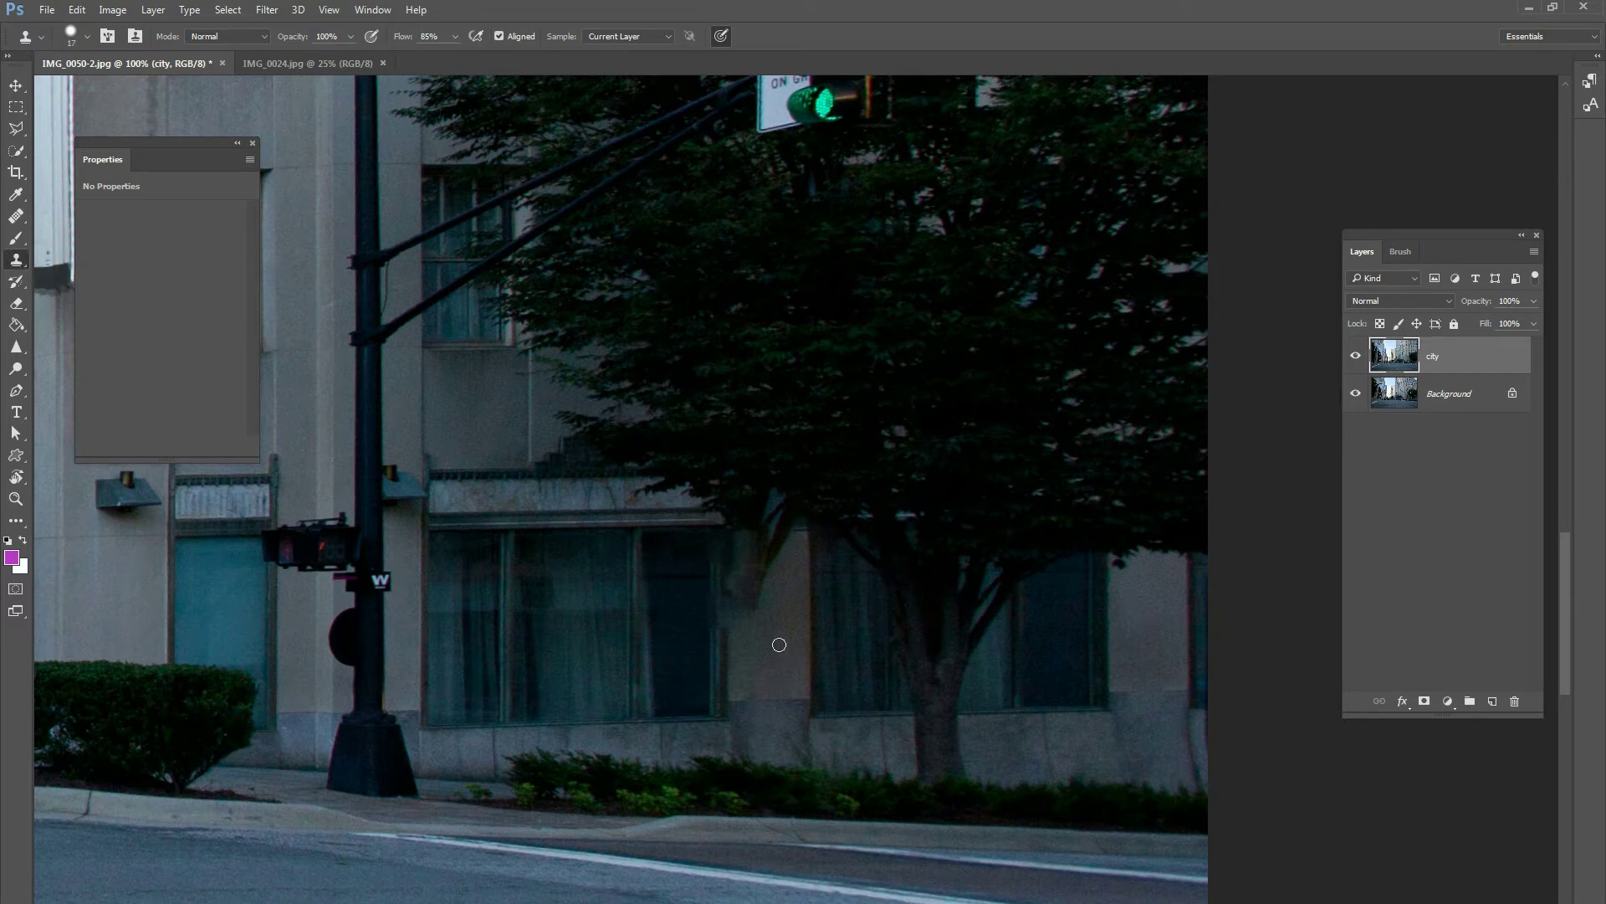
right_click(777, 615)
click(888, 655)
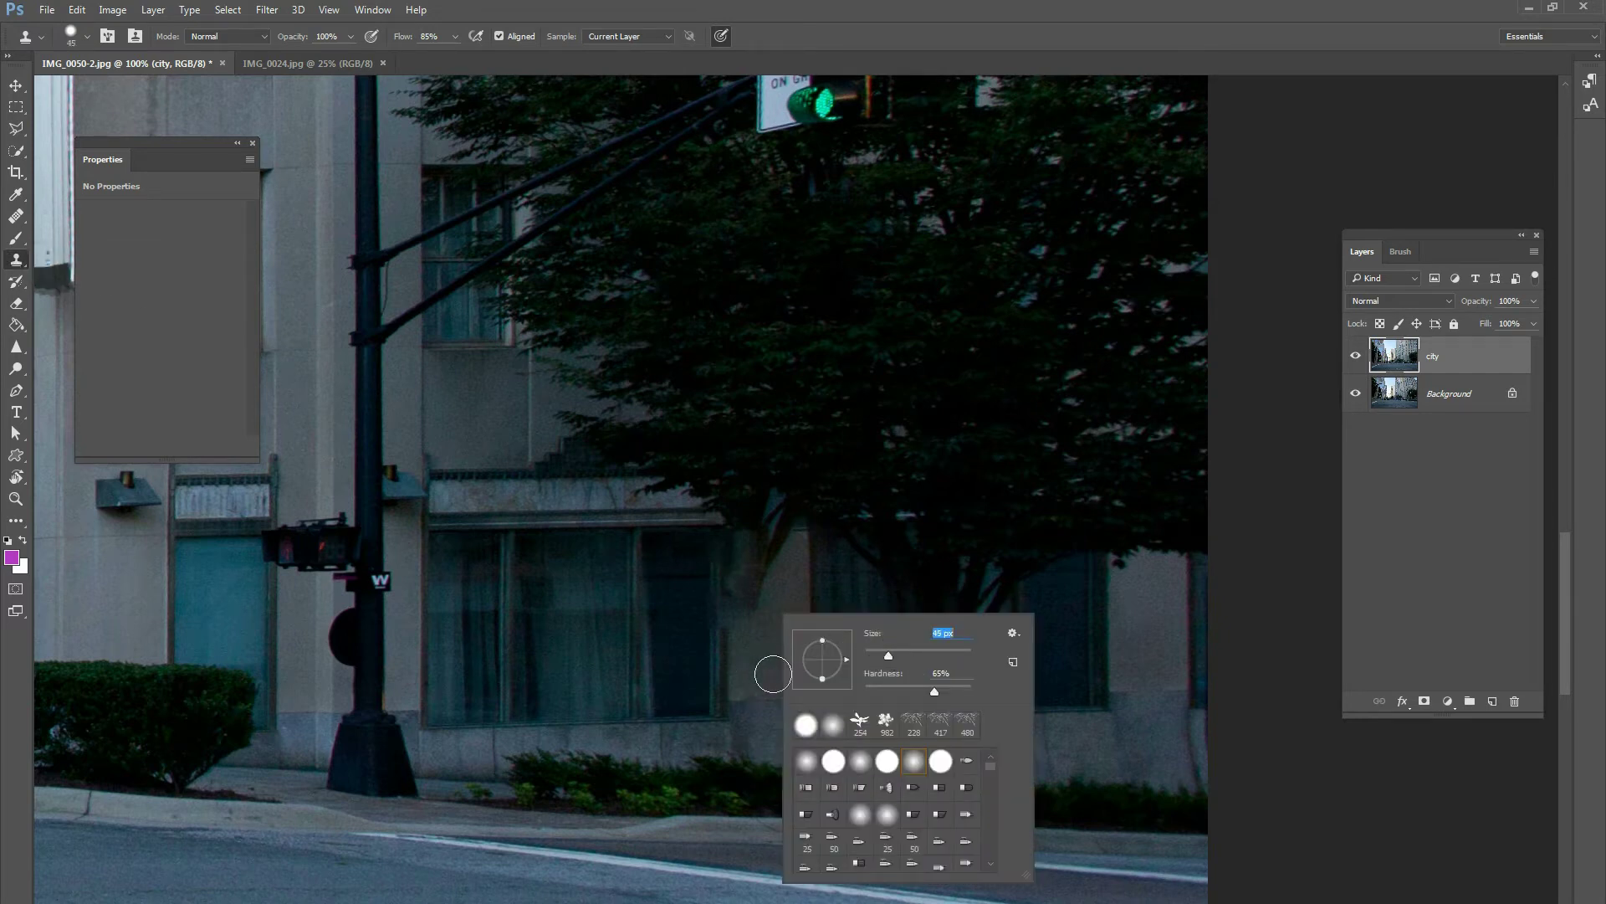
click(1081, 498)
click(1079, 508)
click(805, 385)
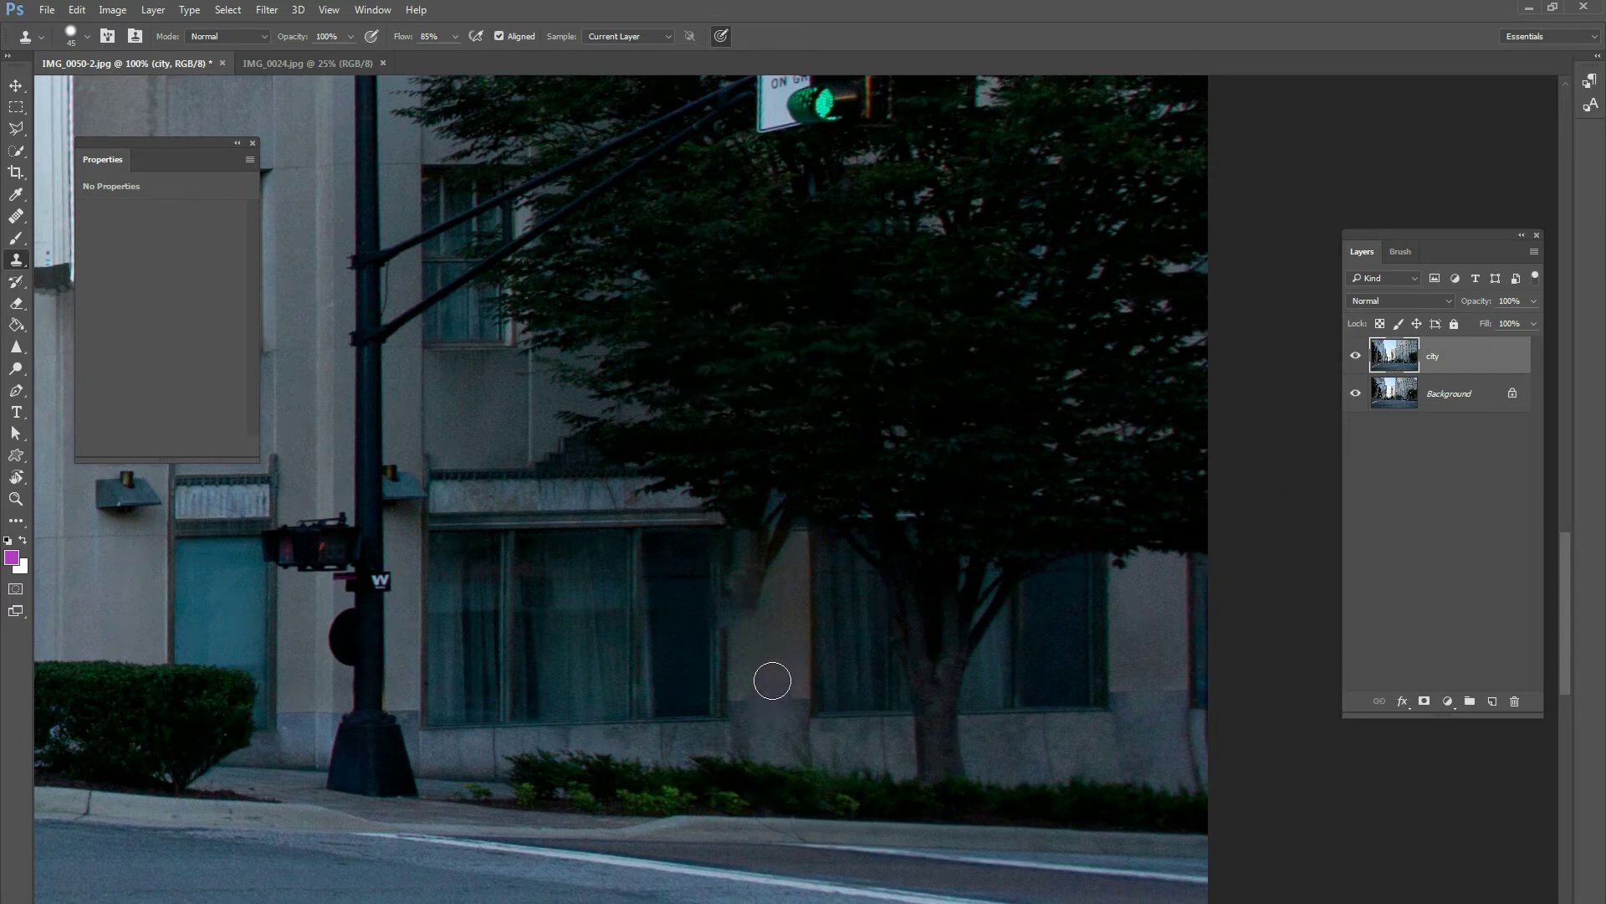
alt+click(765, 659)
alt+click(764, 676)
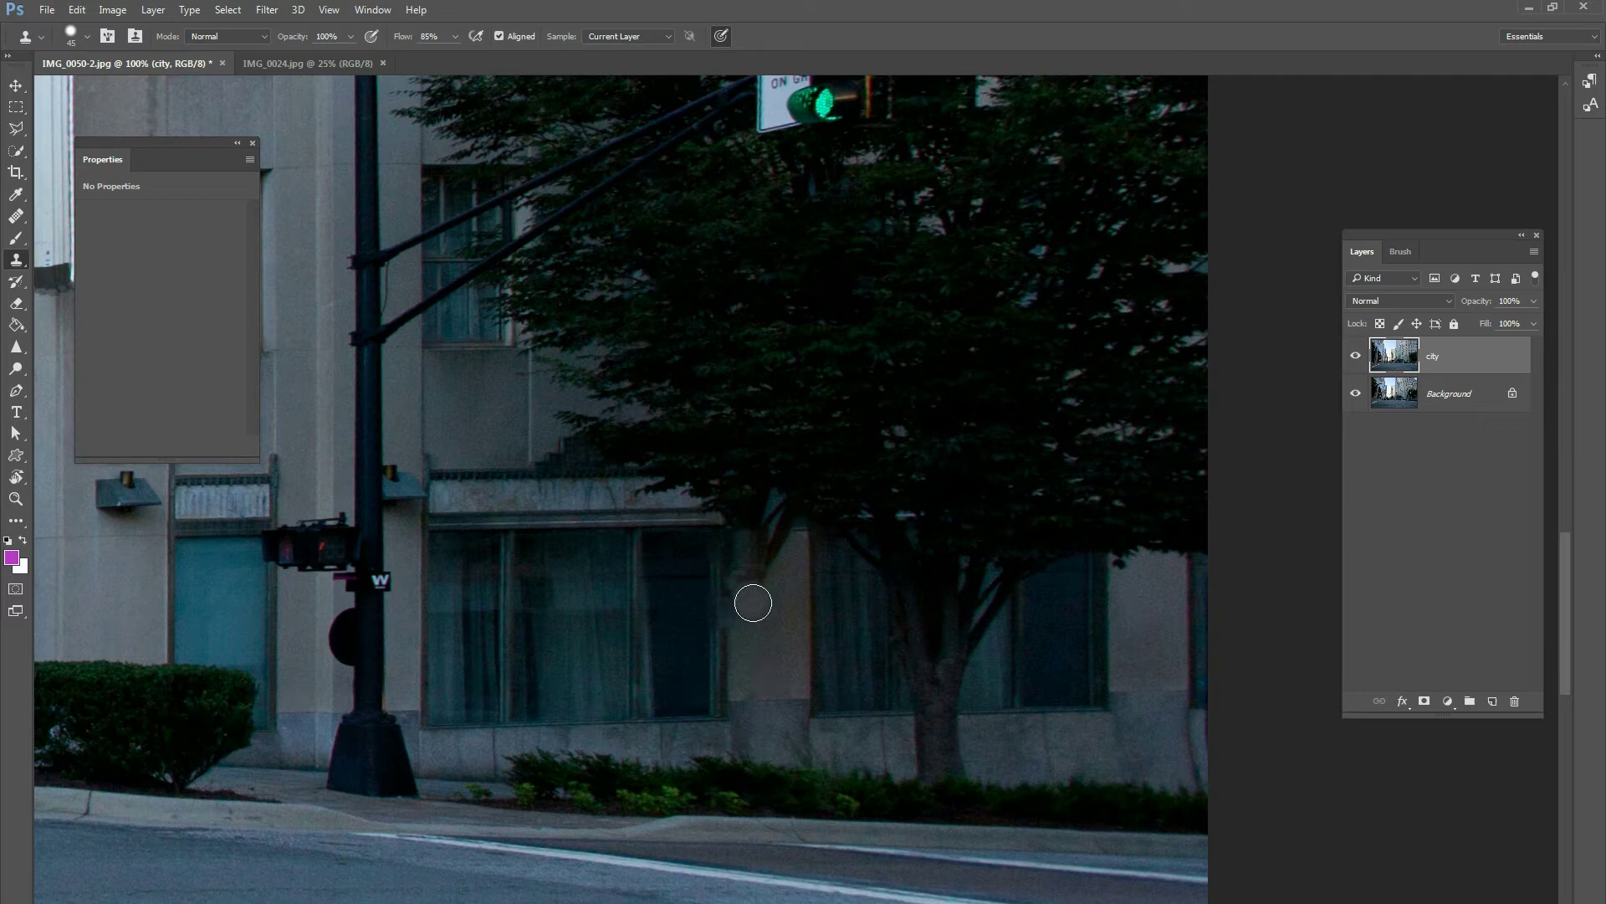
mouse_move(750, 608)
mouse_down()
mouse_move(768, 566)
mouse_move(739, 577)
mouse_move(739, 535)
mouse_move(782, 541)
mouse_move(739, 538)
mouse_move(746, 616)
mouse_move(764, 560)
mouse_move(786, 595)
mouse_move(882, 559)
mouse_up()
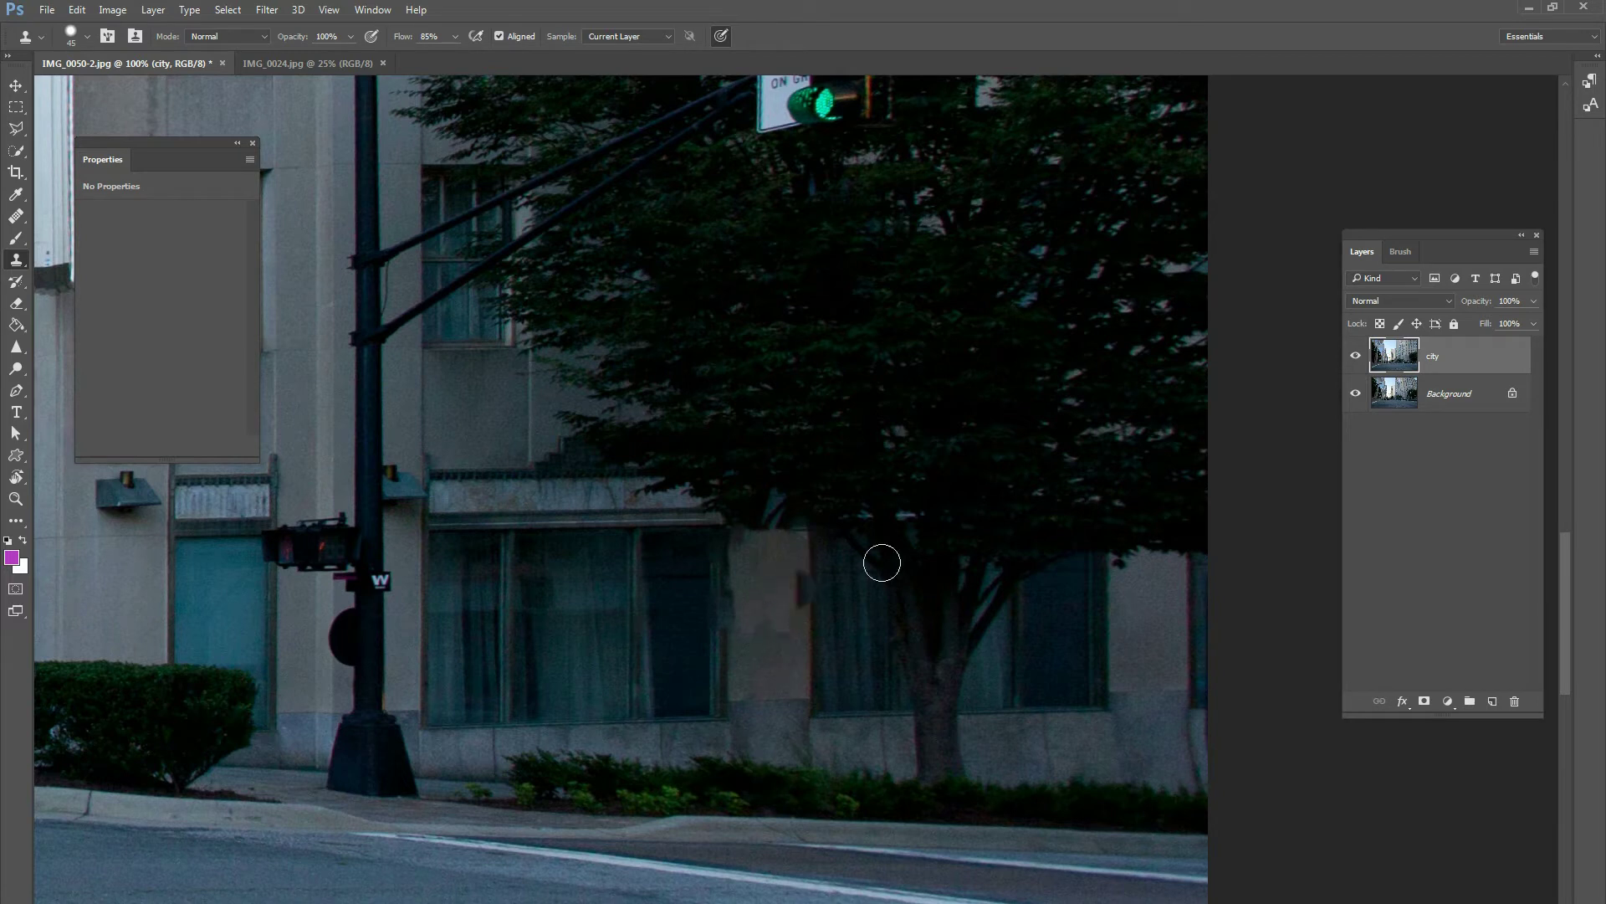
mouse_move(785, 636)
mouse_down()
mouse_move(761, 630)
mouse_move(792, 620)
mouse_move(748, 624)
mouse_move(764, 610)
mouse_move(756, 526)
mouse_up()
- Outline the white "Class A Office Space" sign in the glass building's window with a closed four-sided Polygonal Lasso selection
key(ctrl+minus)
key(ctrl+minus)
key(ctrl+minus)
key(ctrl+minus)
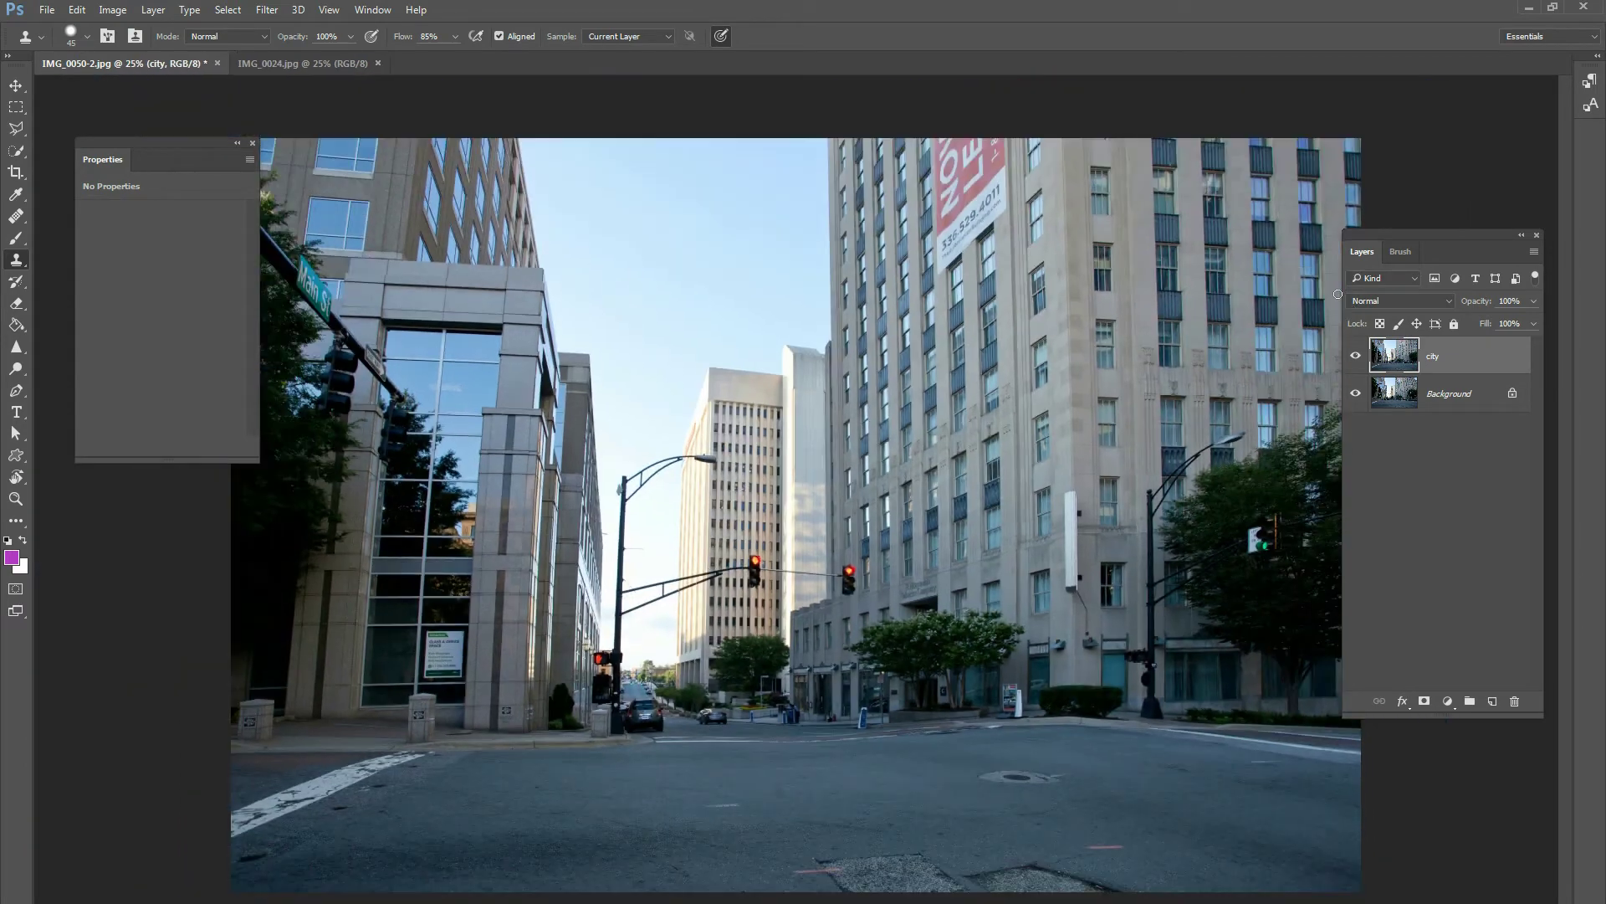
key(ctrl+plus)
key(ctrl+plus)
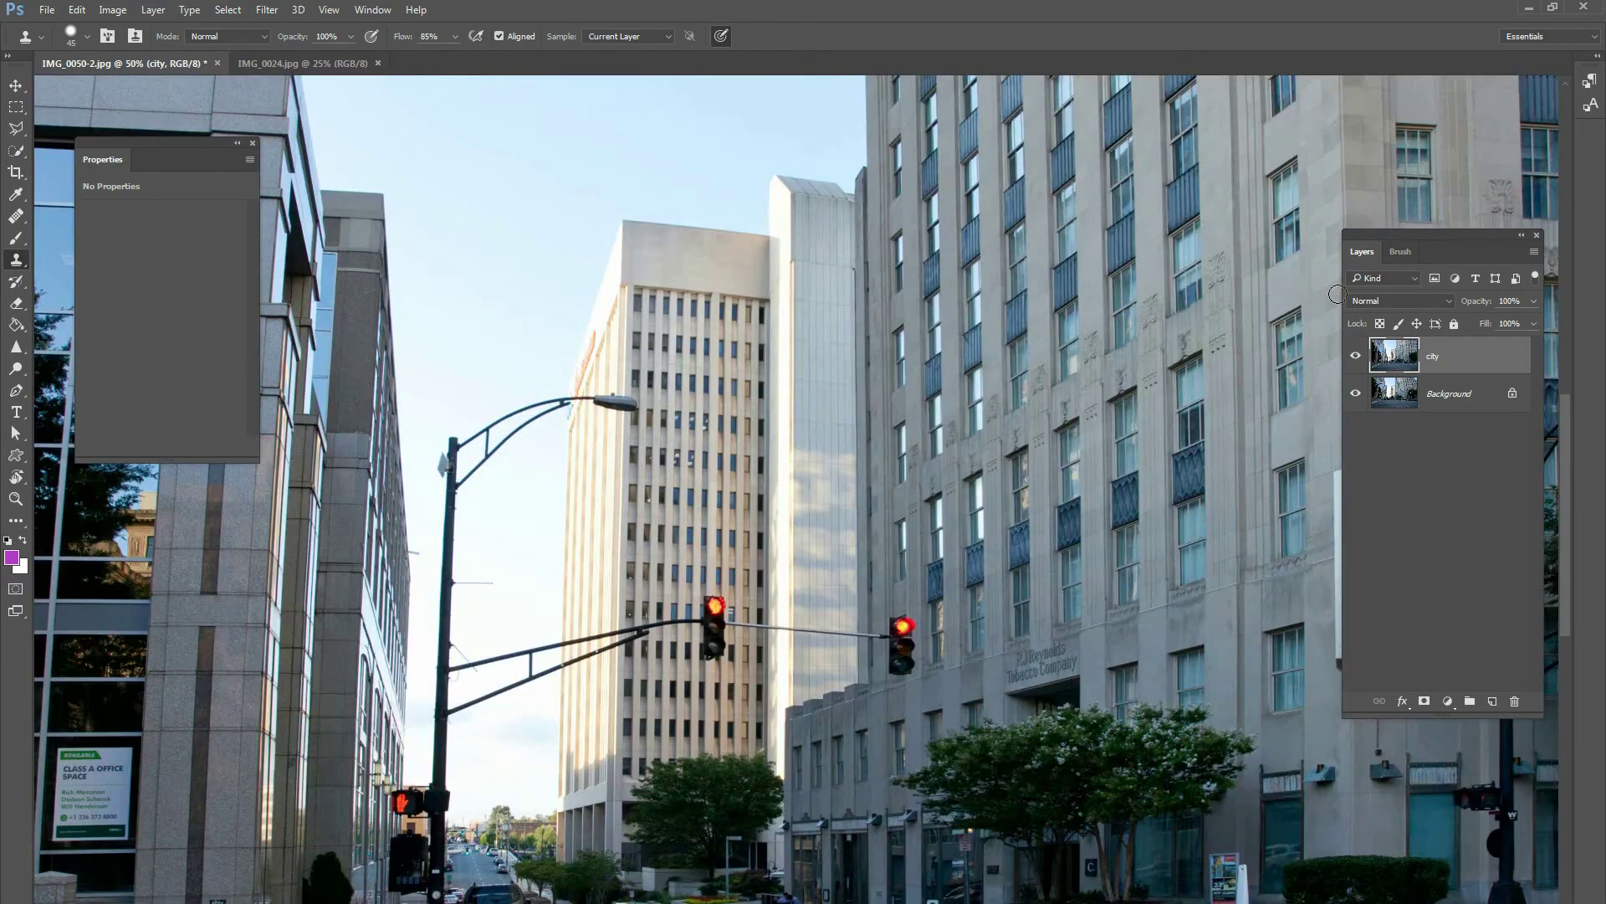
drag(864, 594, 1361, 509)
key(ctrl+plus)
key(ctrl+plus)
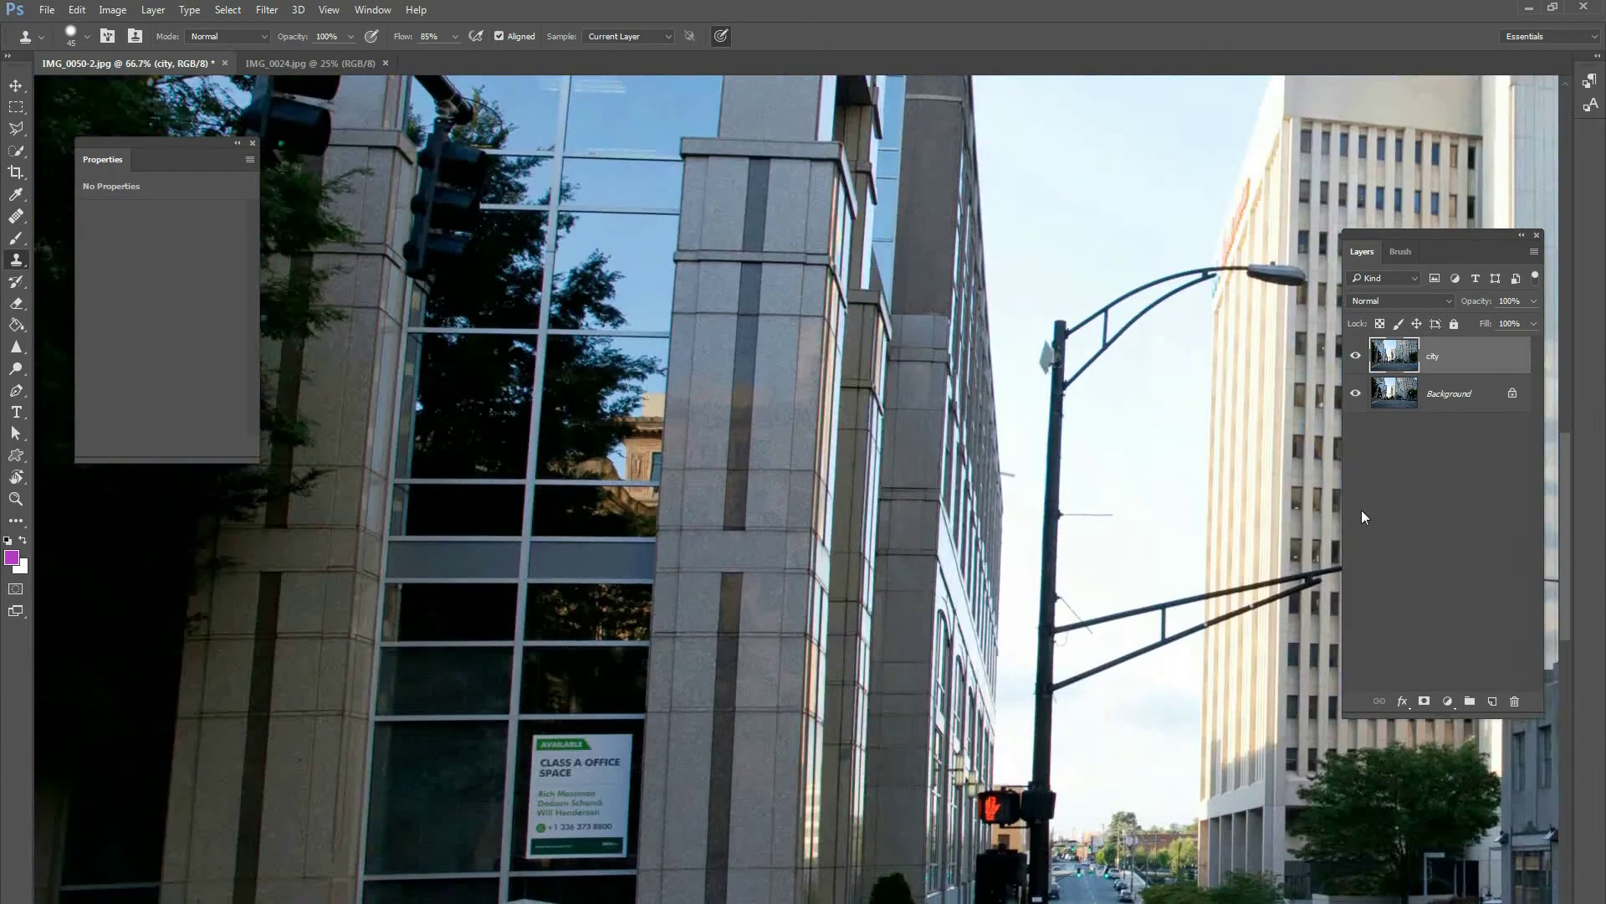
drag(782, 686, 1012, 405)
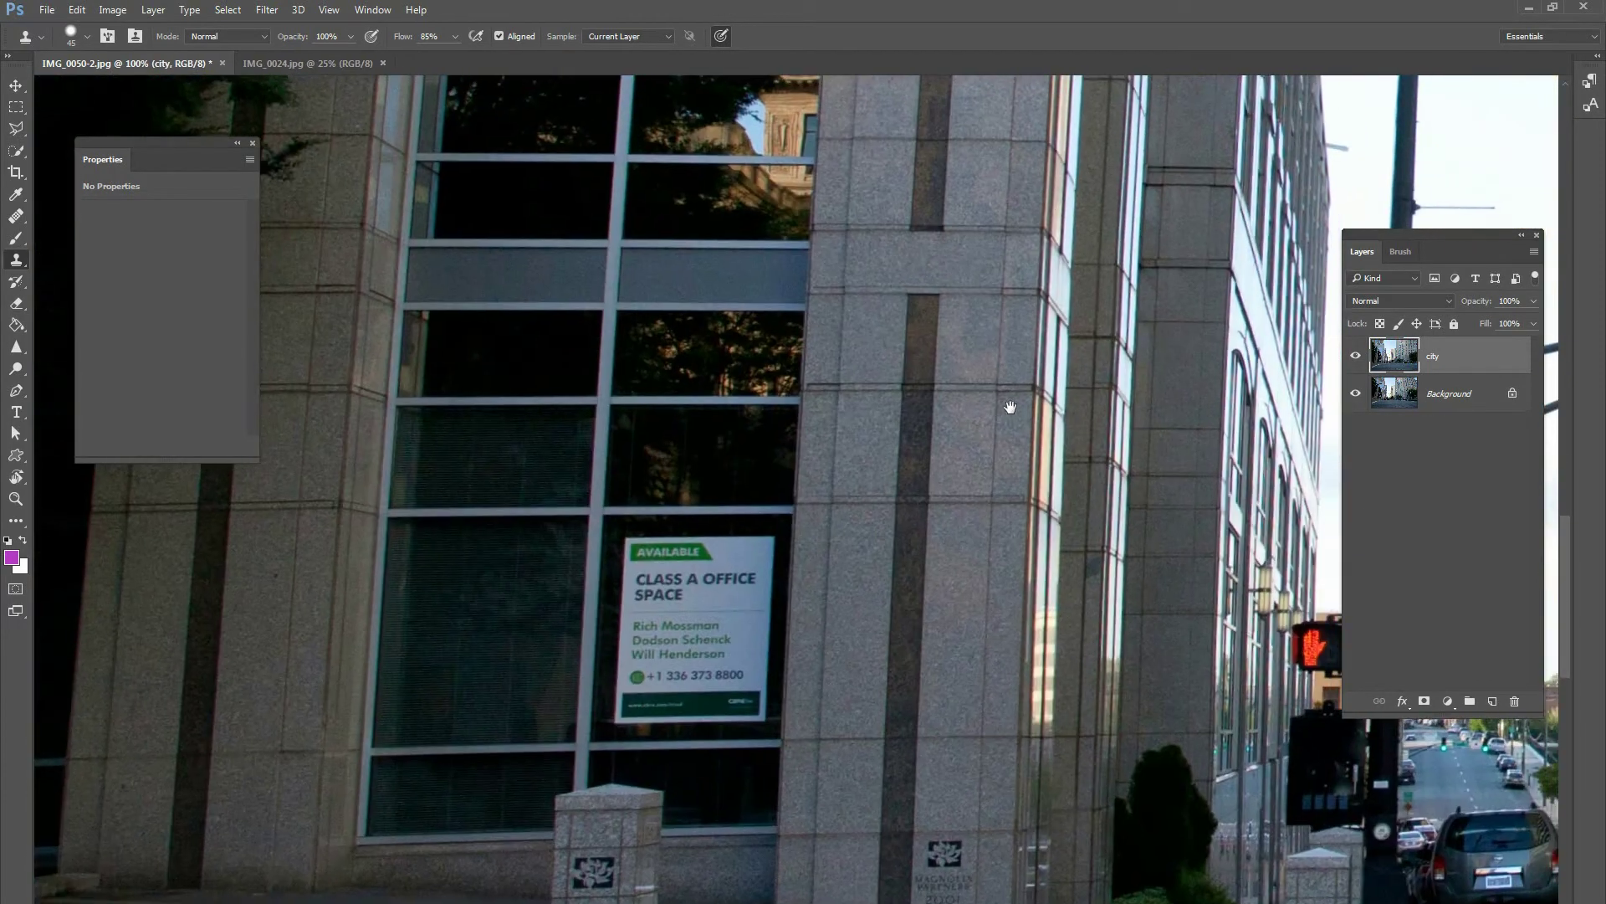
key(ctrl+plus)
scroll(963, 452, down, 3)
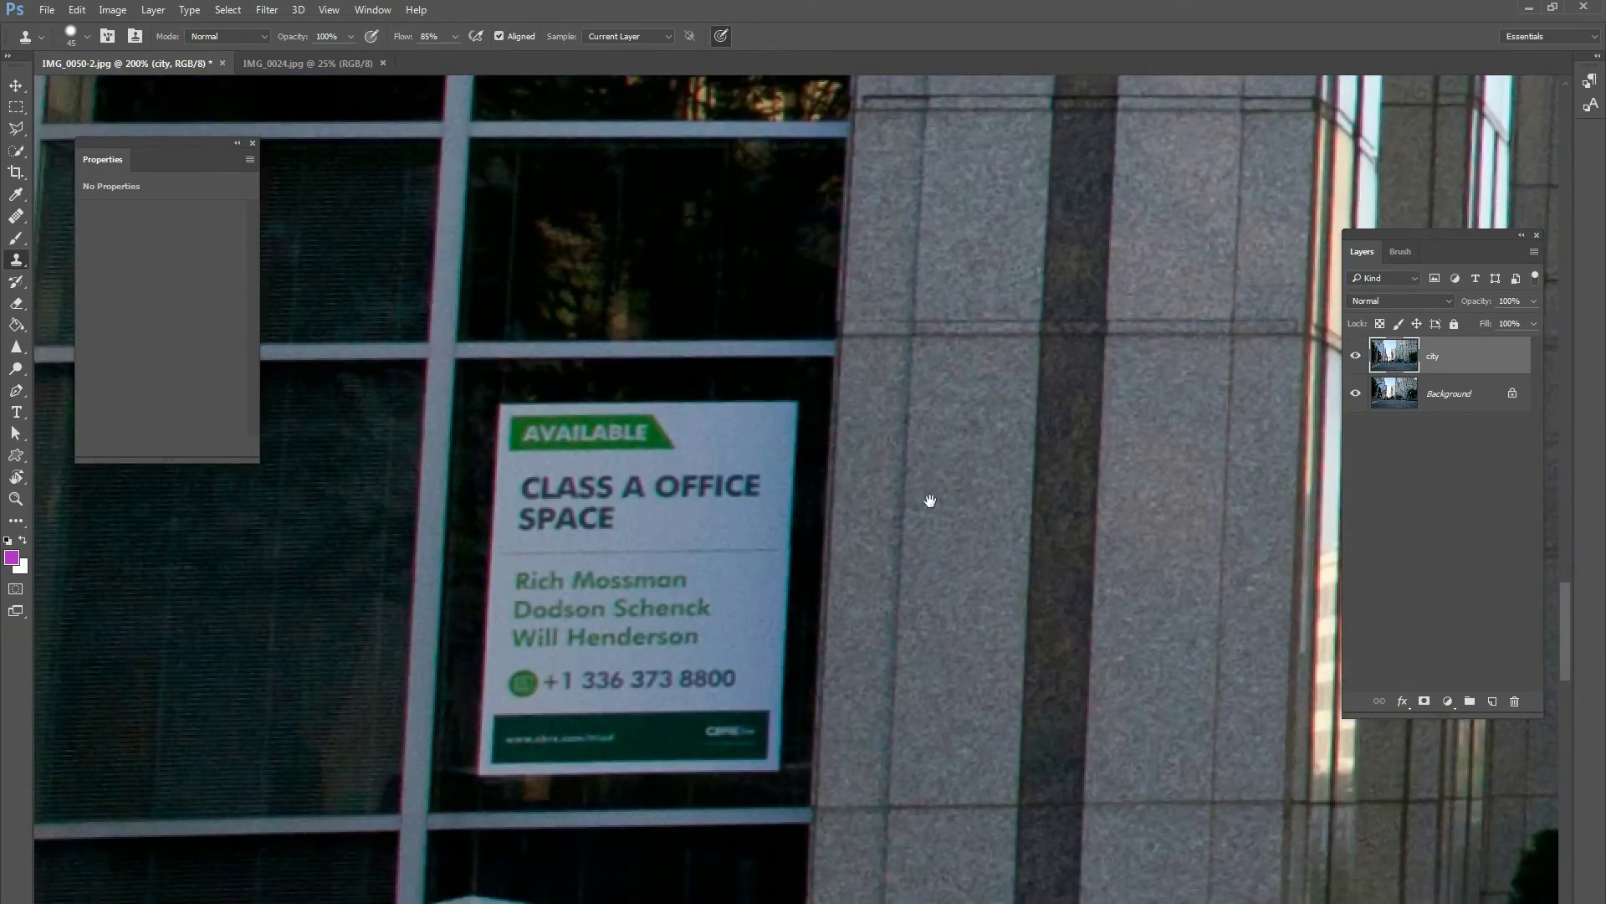
click(16, 128)
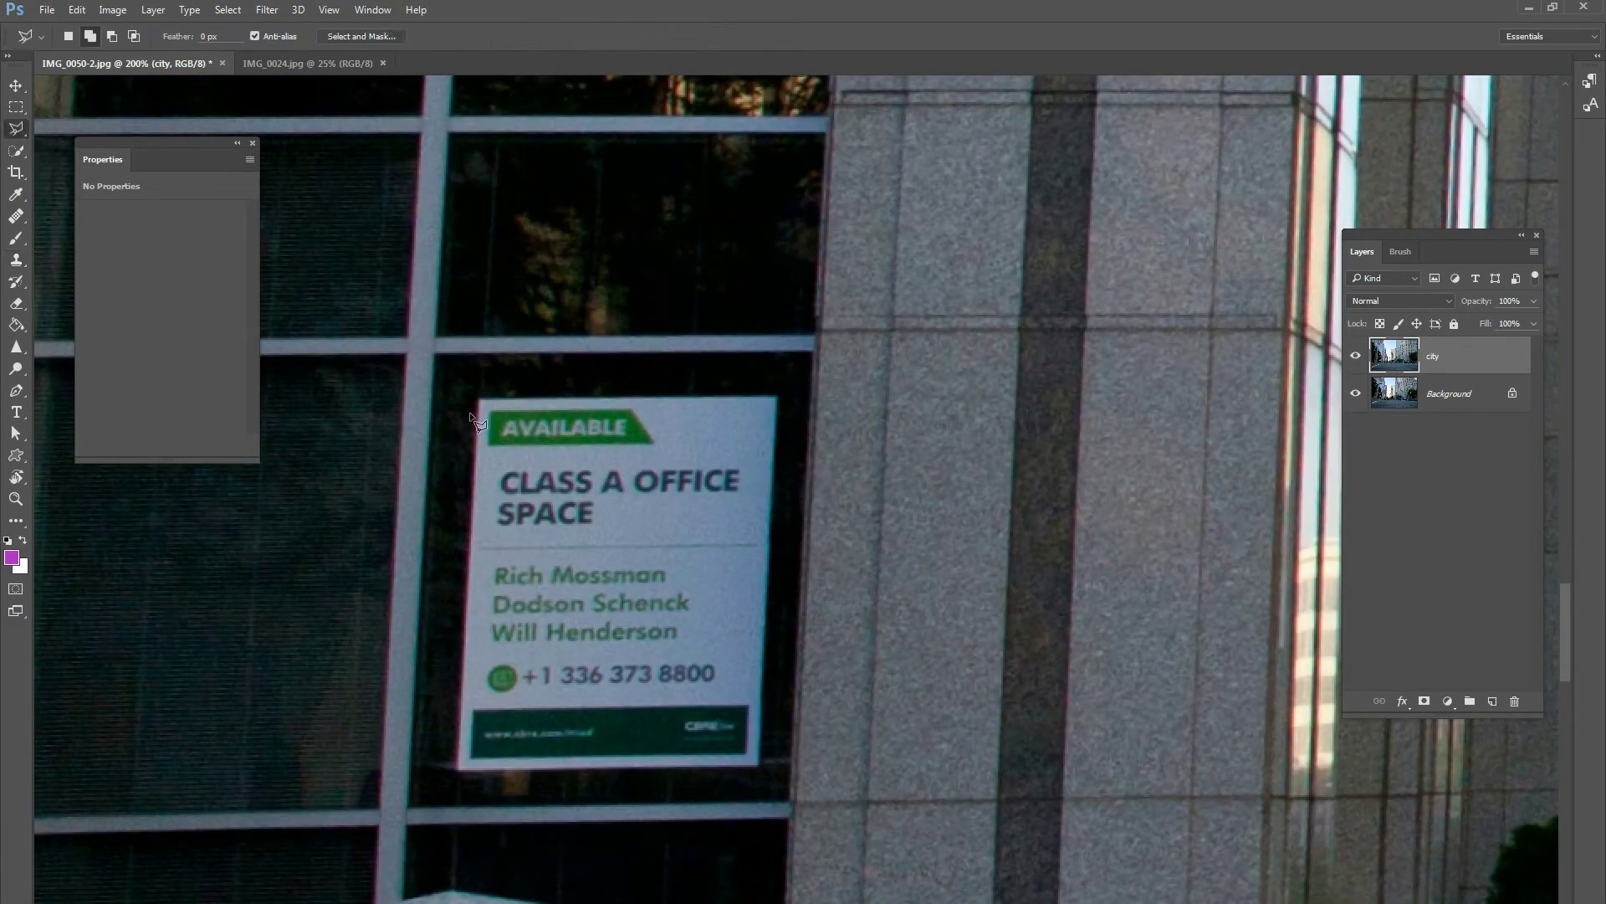
drag(512, 454, 721, 395)
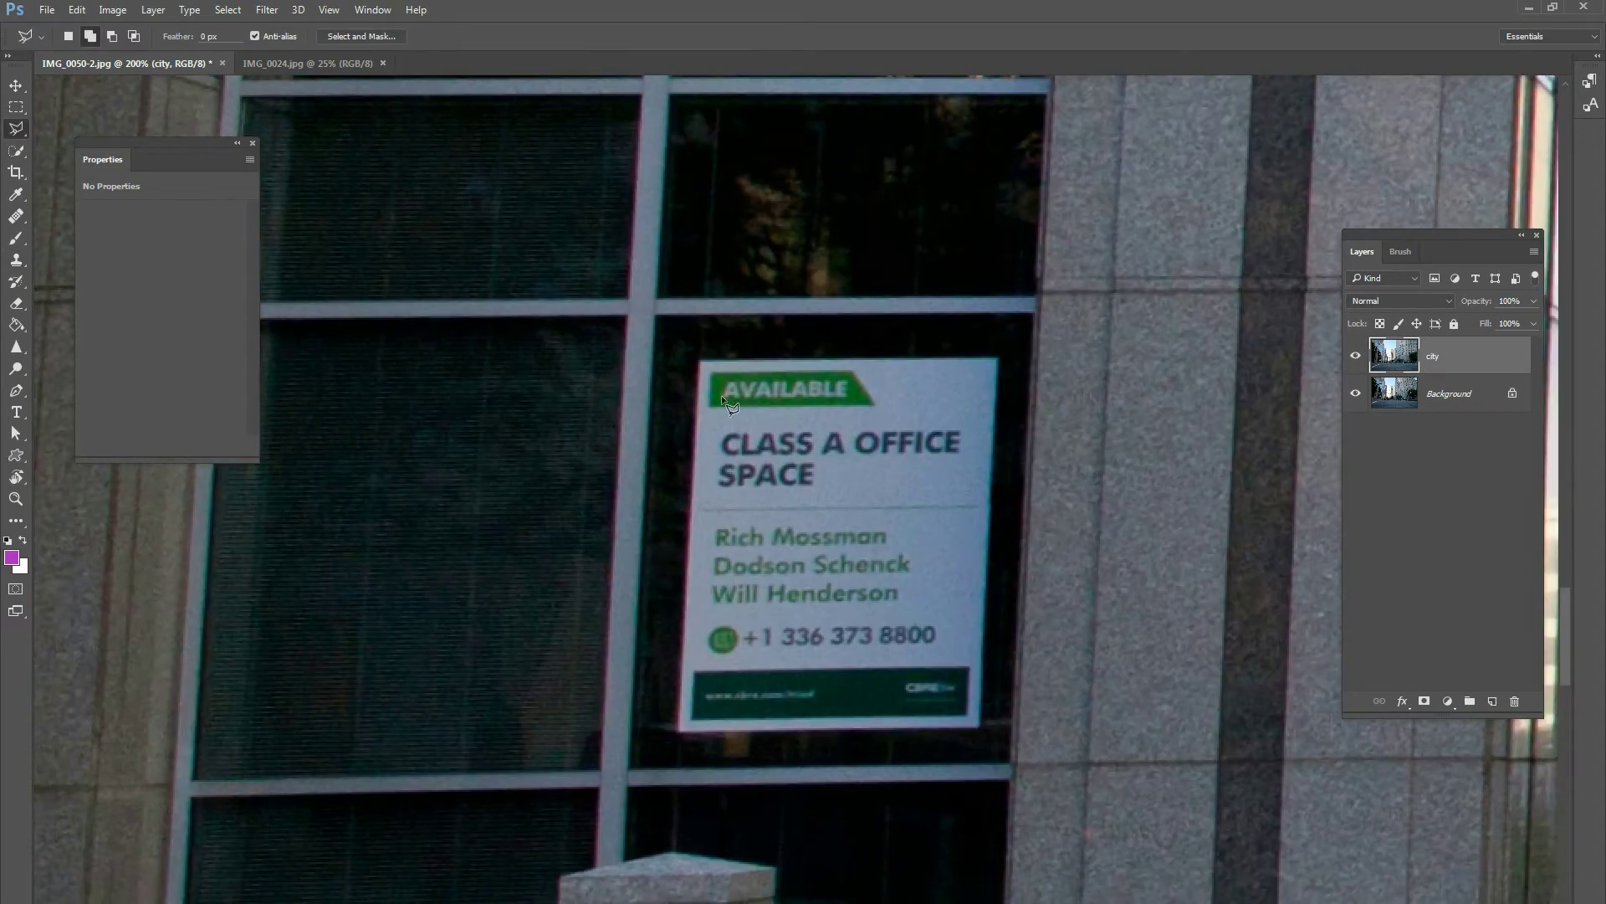
click(690, 352)
click(1007, 350)
click(989, 730)
click(672, 740)
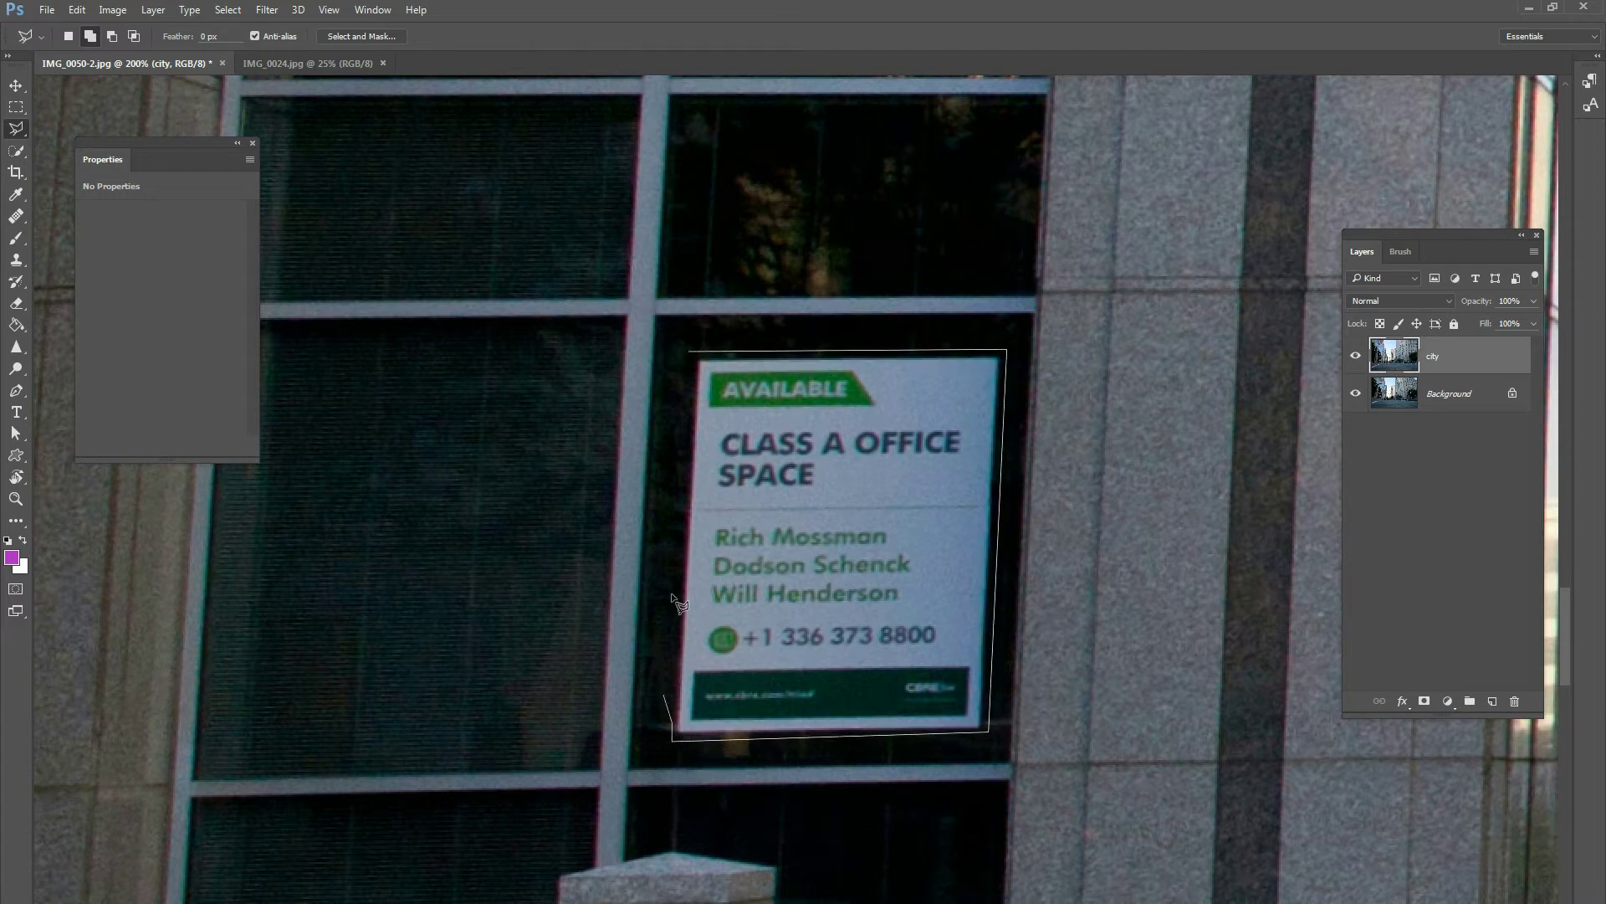
click(690, 352)
- Replace the selected office space sign with a Content-Aware fill and deselect it
click(88, 11)
click(134, 238)
click(666, 328)
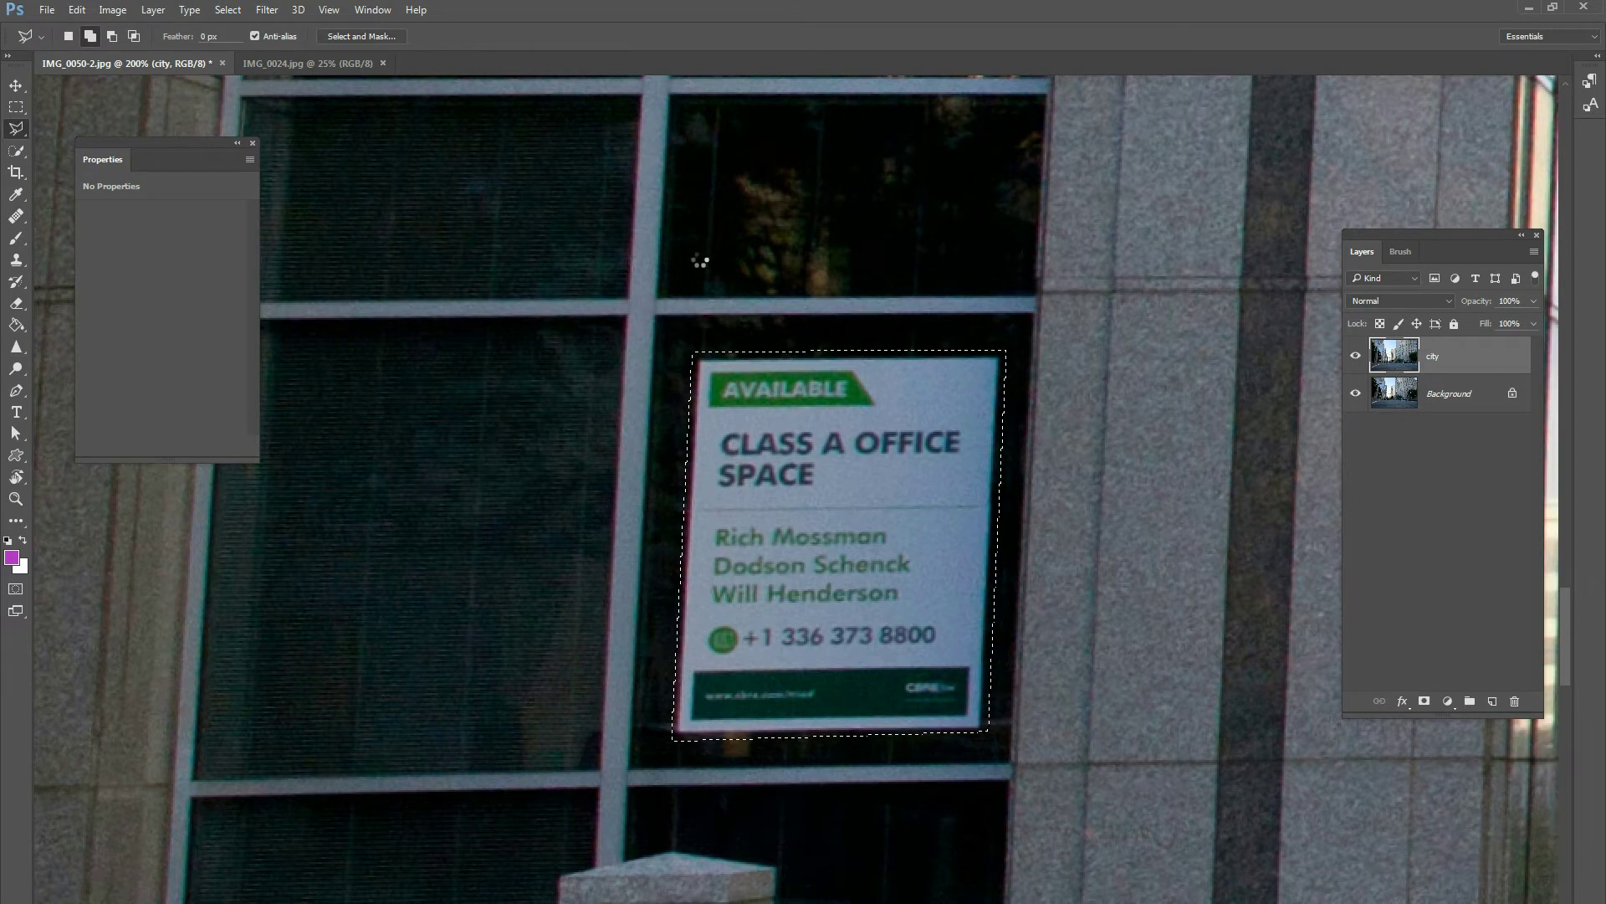
click(228, 10)
click(243, 46)
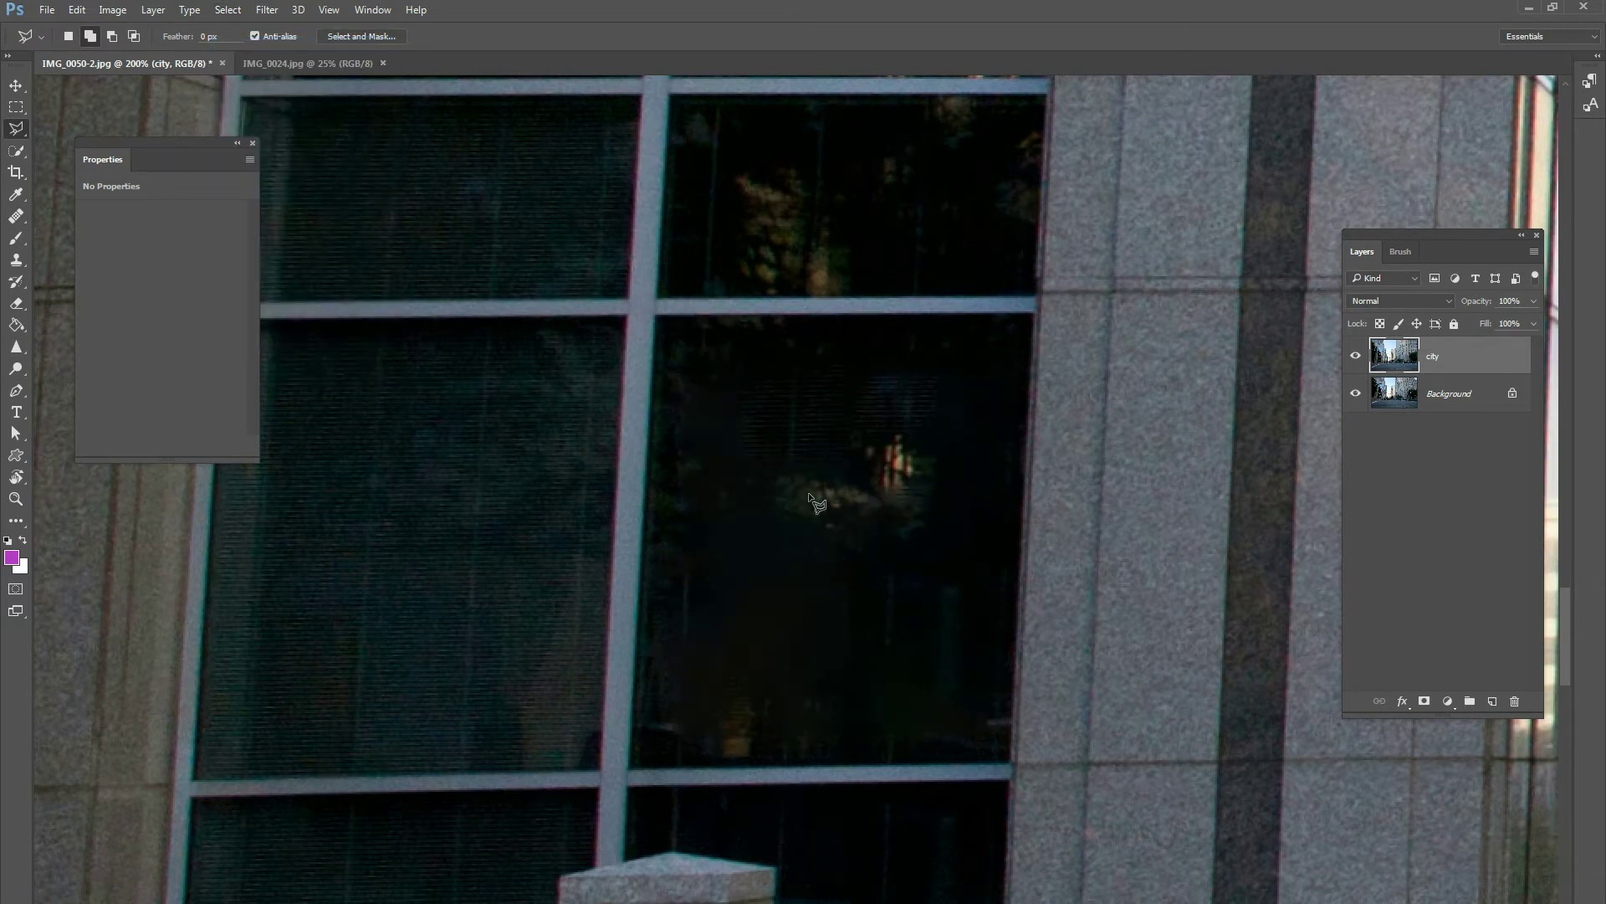
- Enclose the two window columns directly below the red banner on the tall stone building in a Polygonal Lasso selection
scroll(848, 407, down, 4)
scroll(846, 408, down, 3)
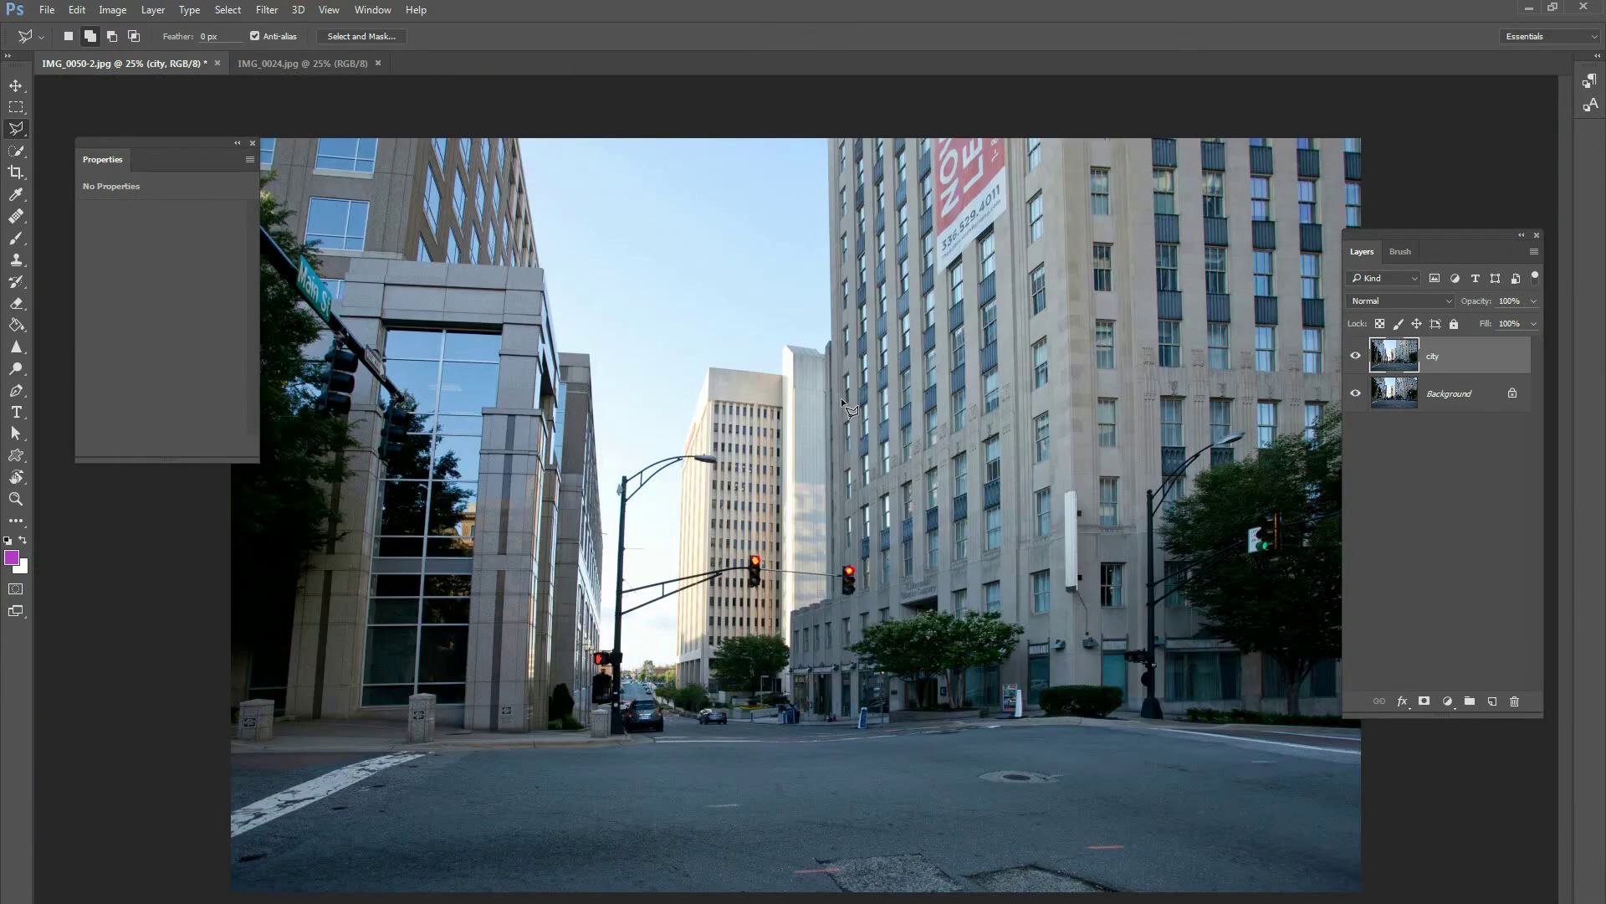
scroll(845, 405, up, 3)
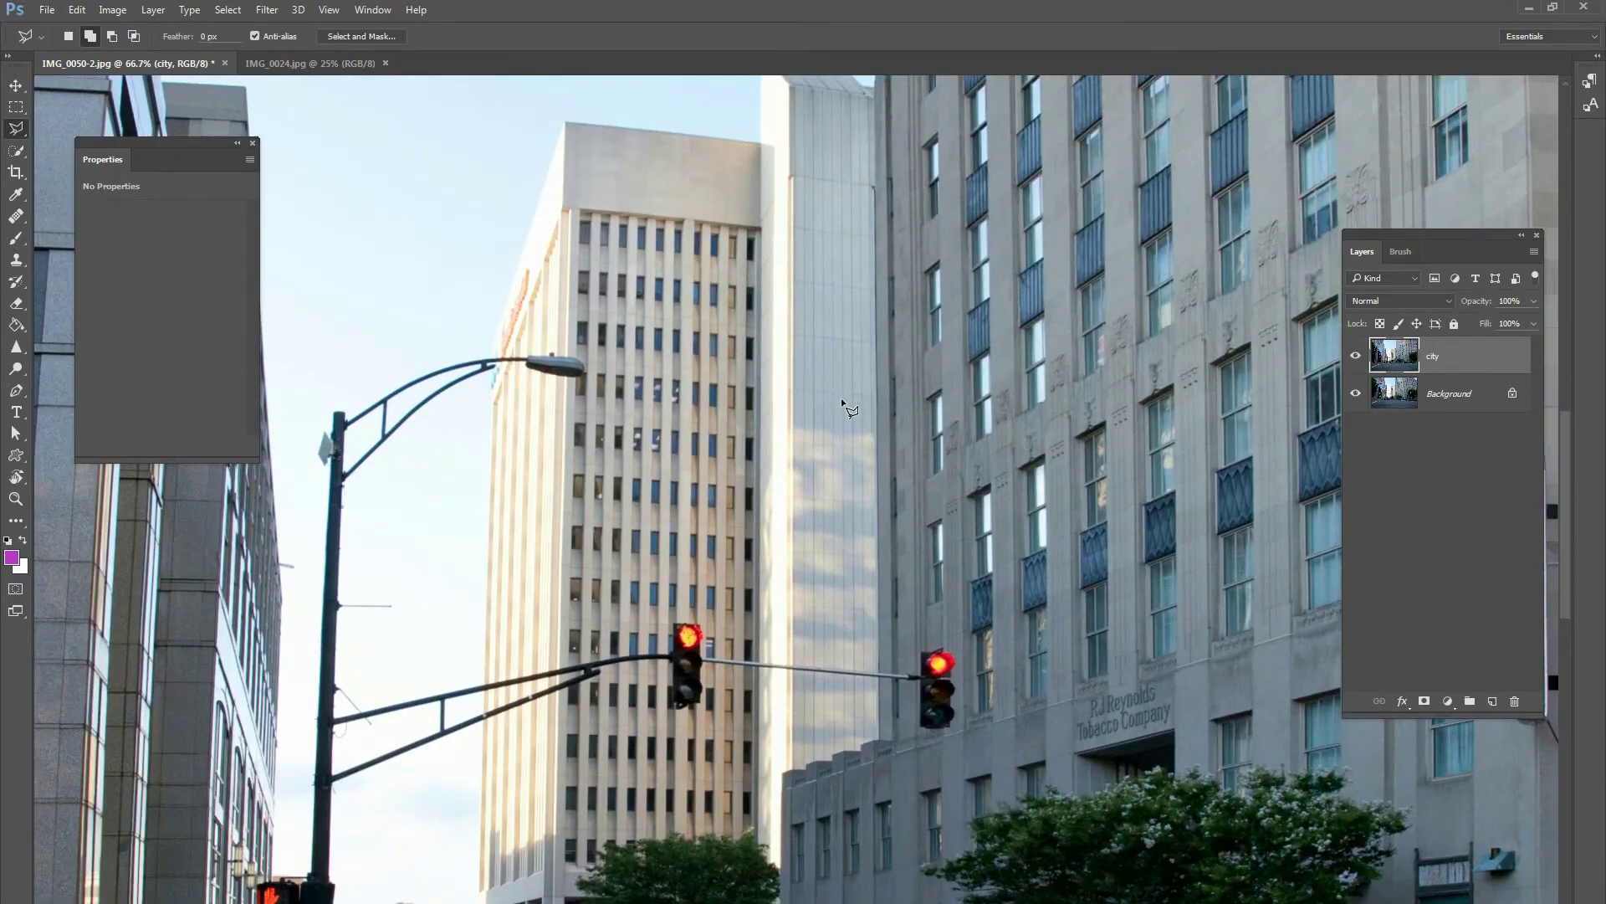
mouse_move(1395, 263)
mouse_down()
mouse_move(1222, 430)
mouse_move(1419, 298)
mouse_move(1380, 232)
mouse_move(1347, 262)
mouse_up()
scroll(1241, 249, up, 5)
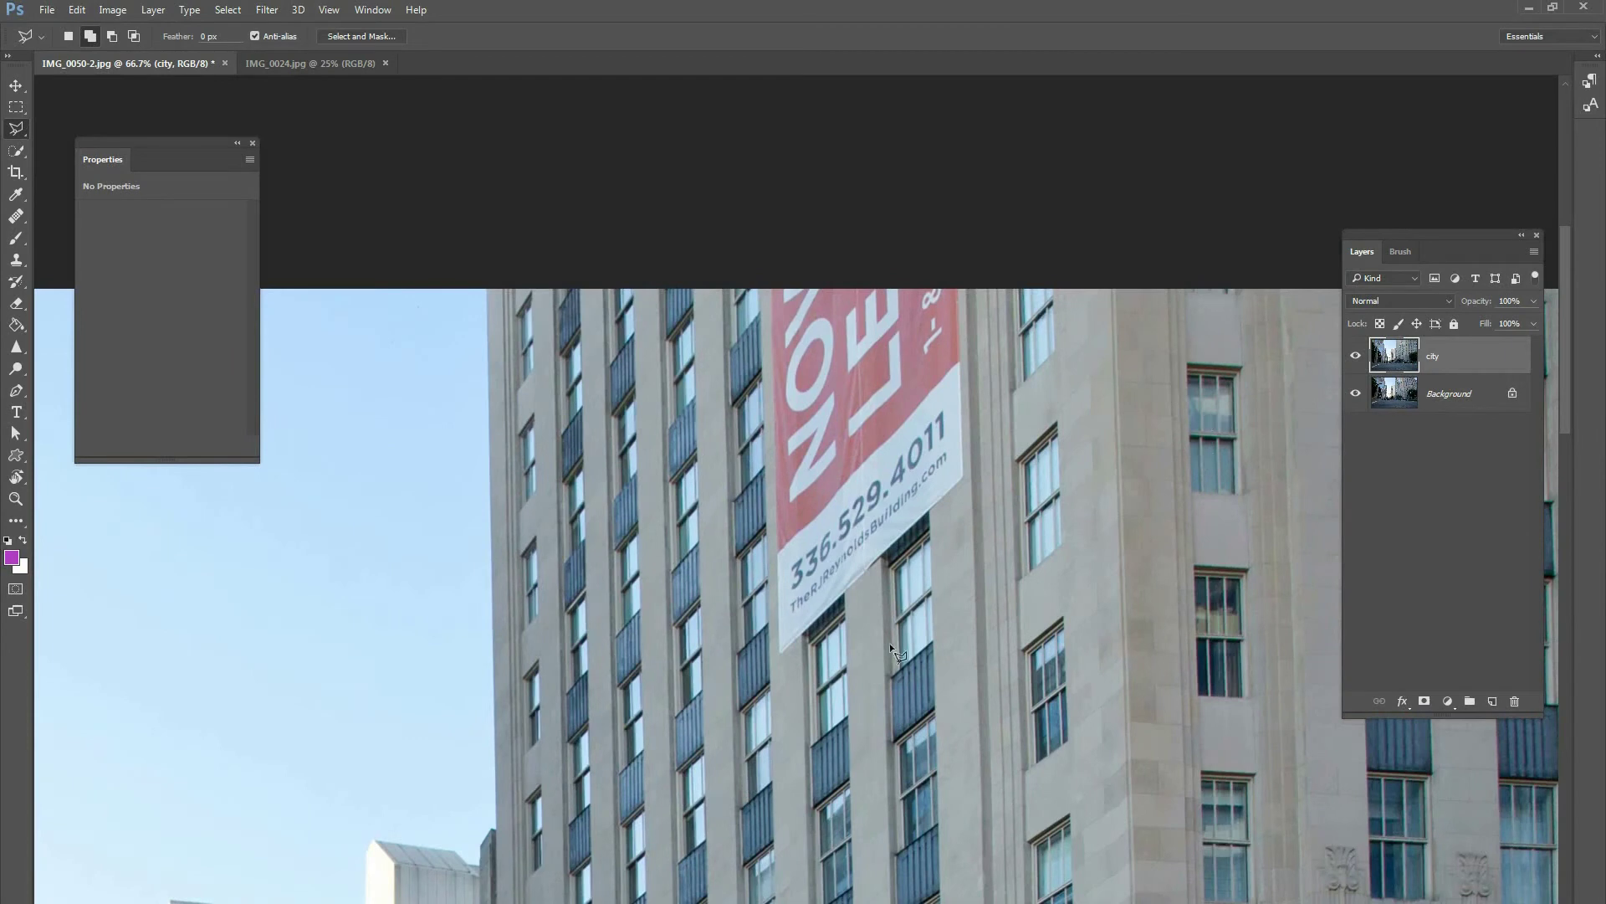
scroll(899, 661, down, 4)
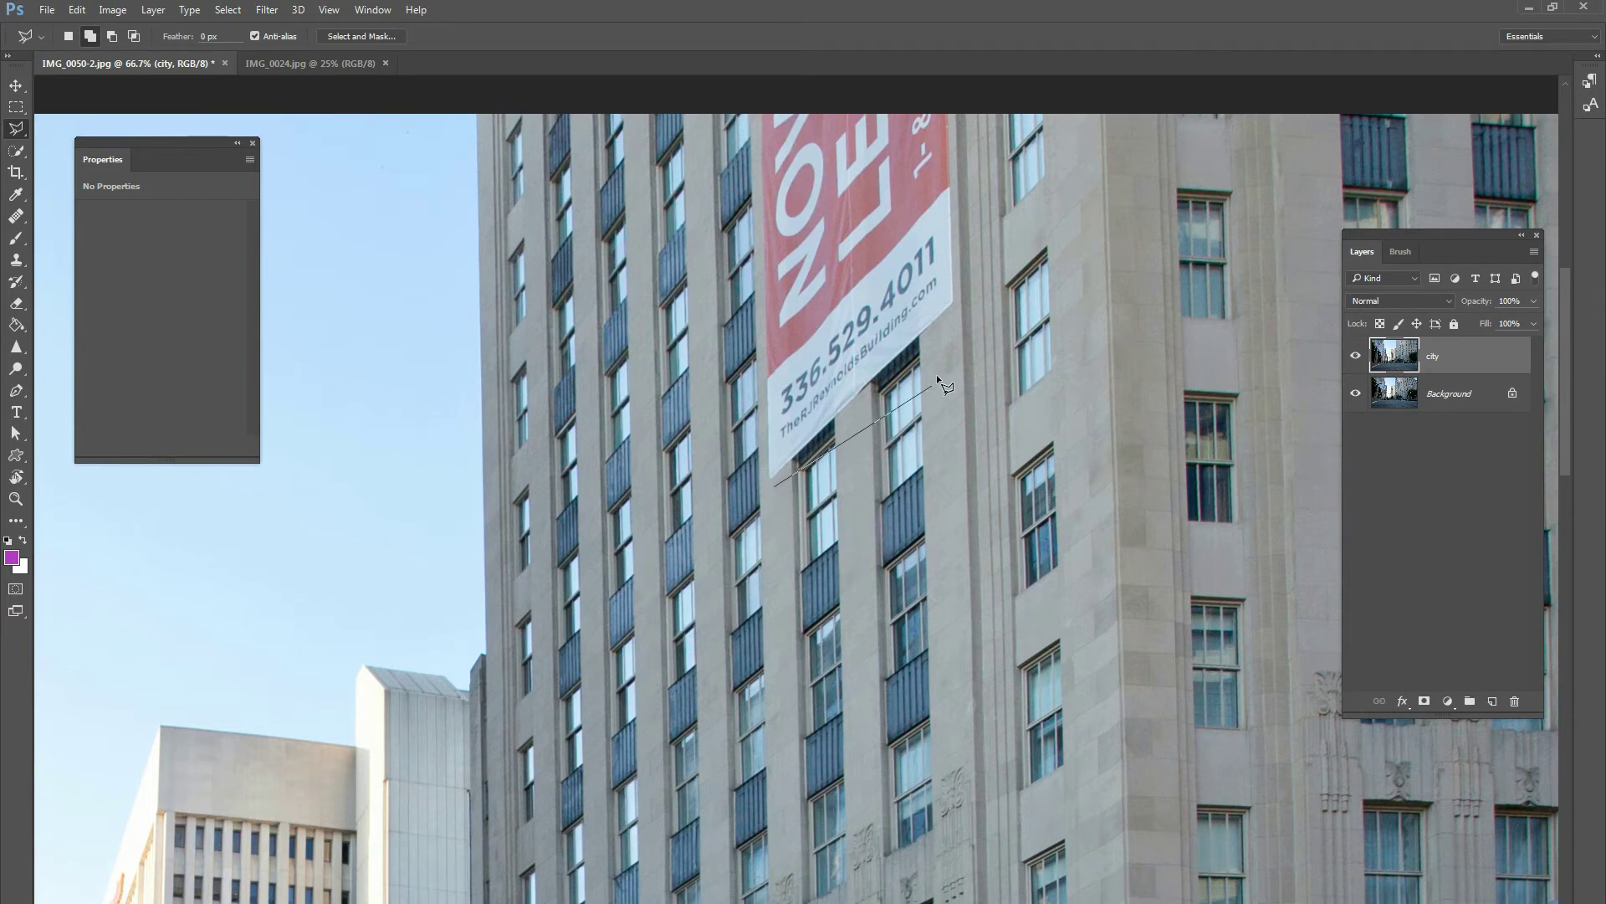
click(972, 295)
scroll(997, 832, down, 2)
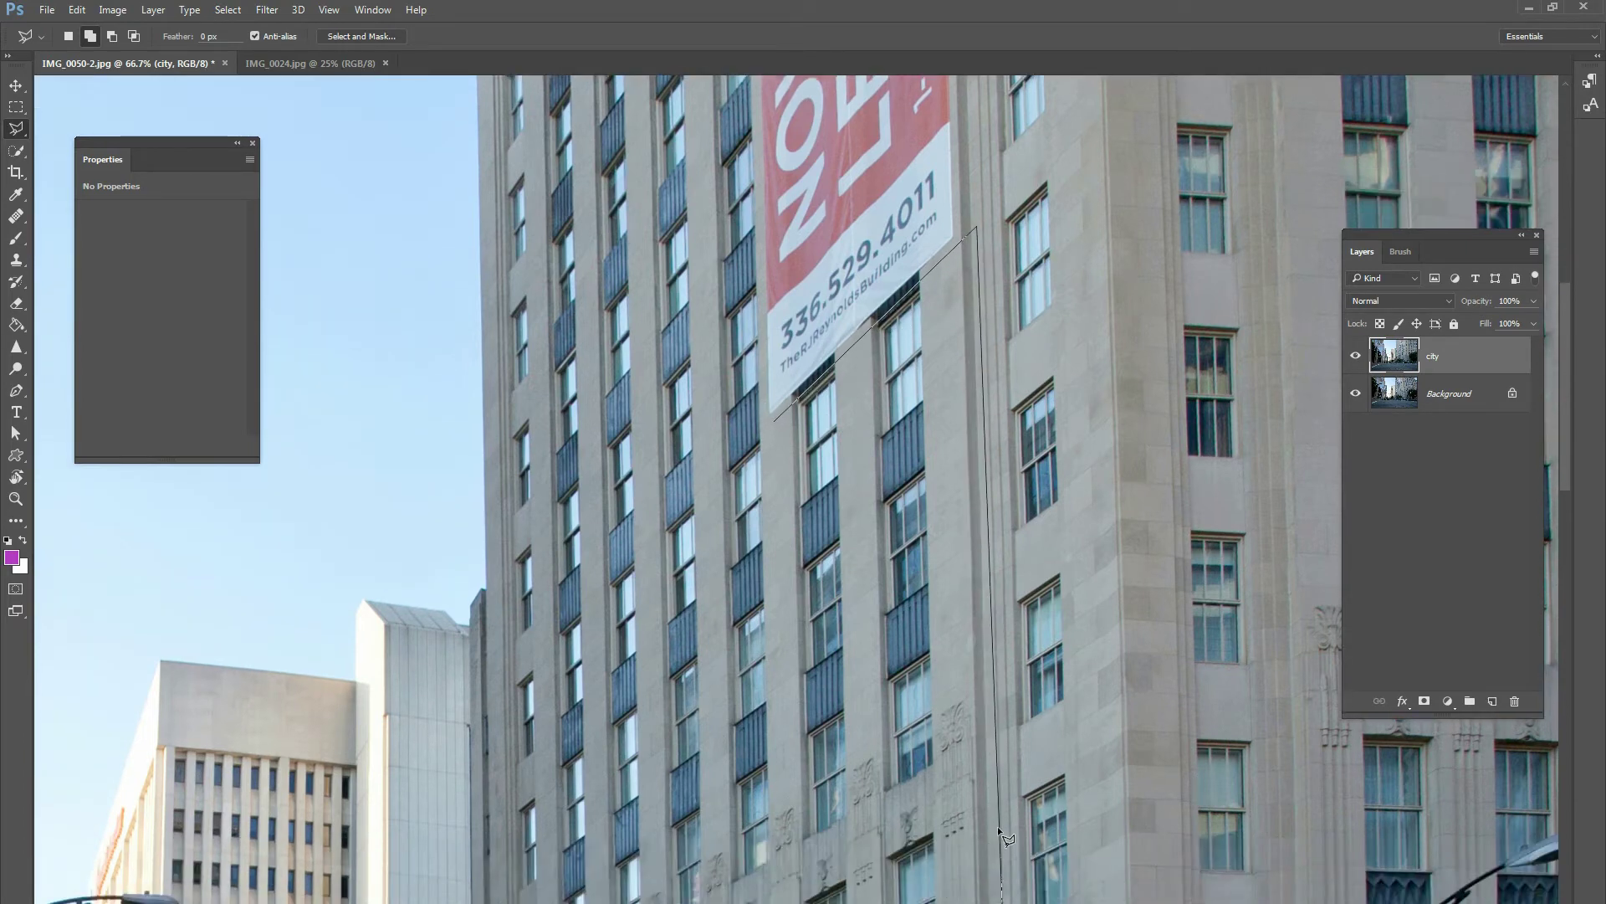
click(1002, 870)
click(783, 902)
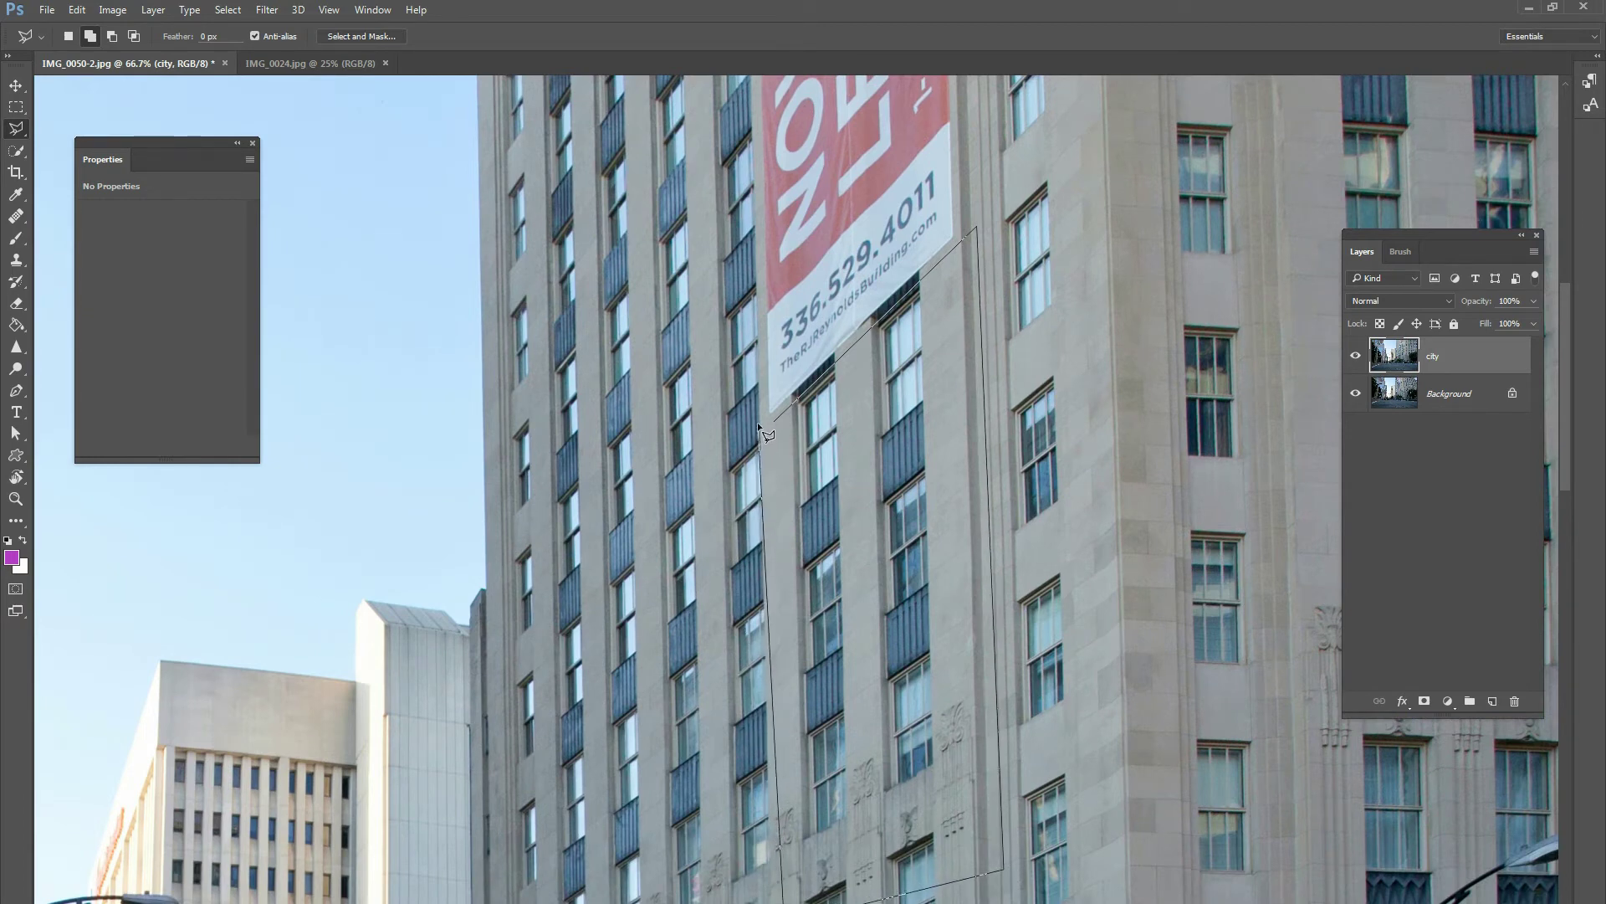
click(785, 408)
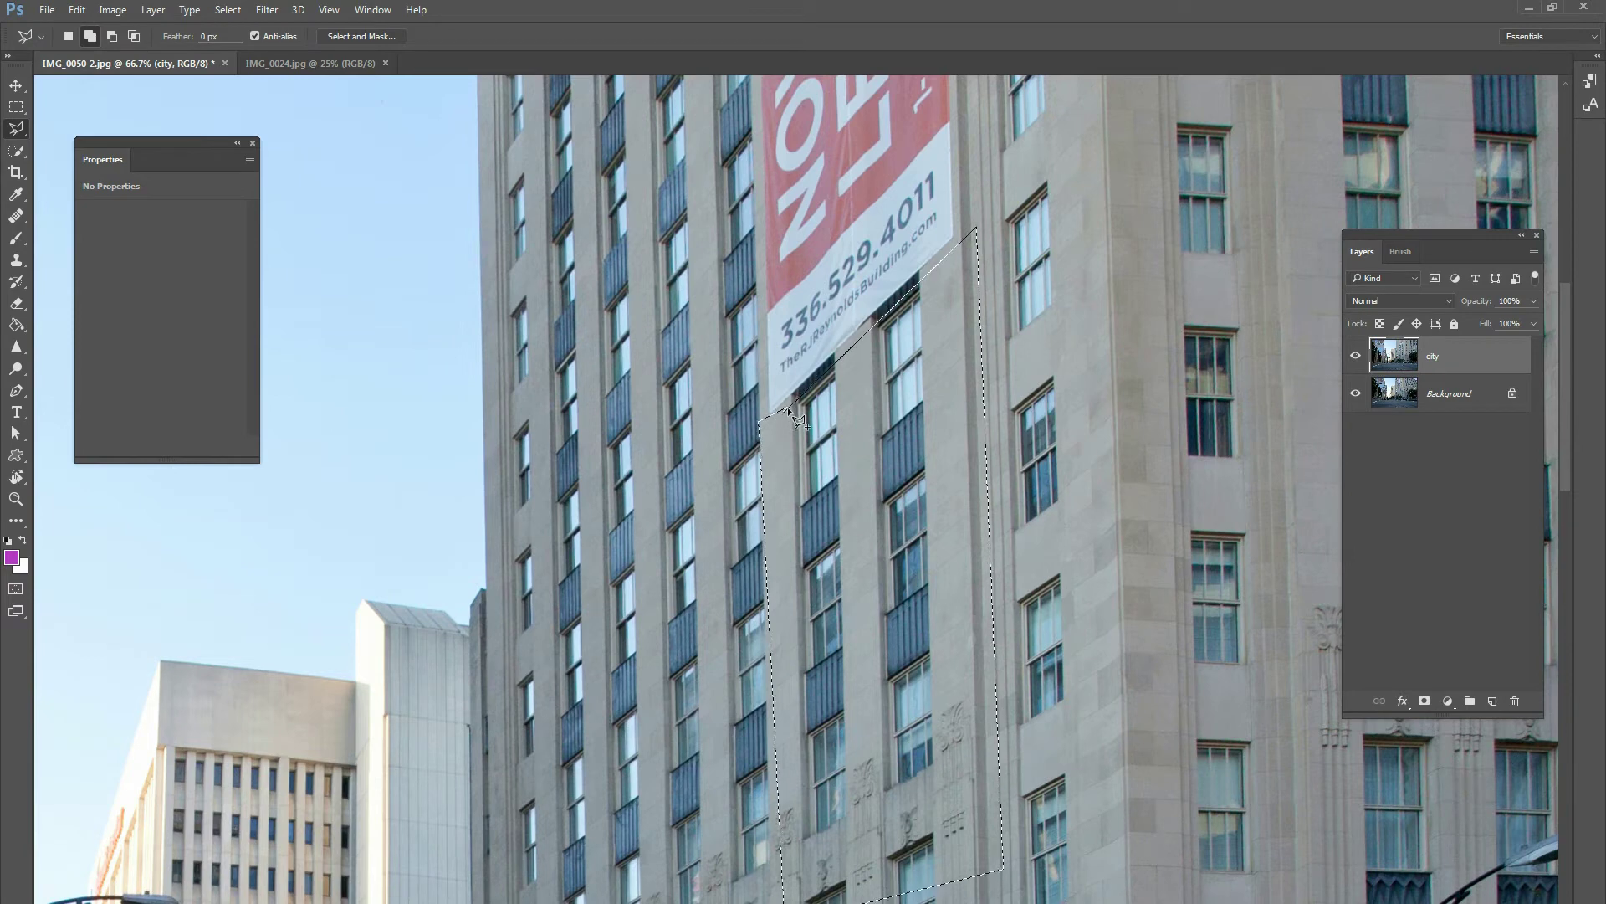
- Copy the selected facade section to a new layer and move it up over the red banner
key(ctrl+j)
key(v)
drag(884, 480, 387, 359)
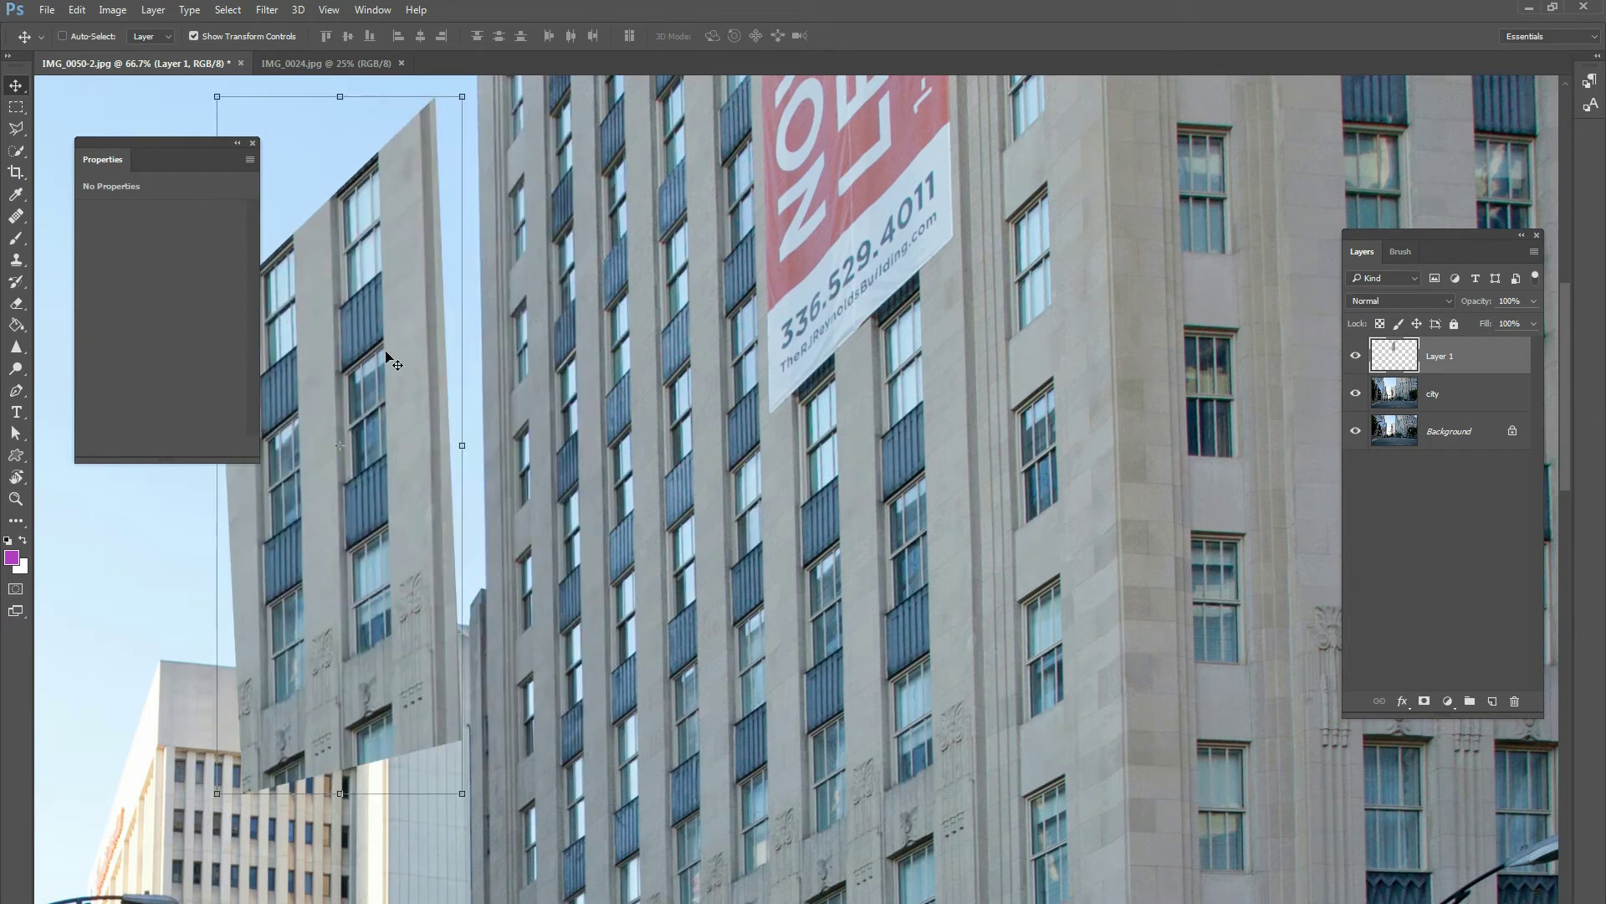
key(ctrl+minus)
drag(517, 441, 838, 272)
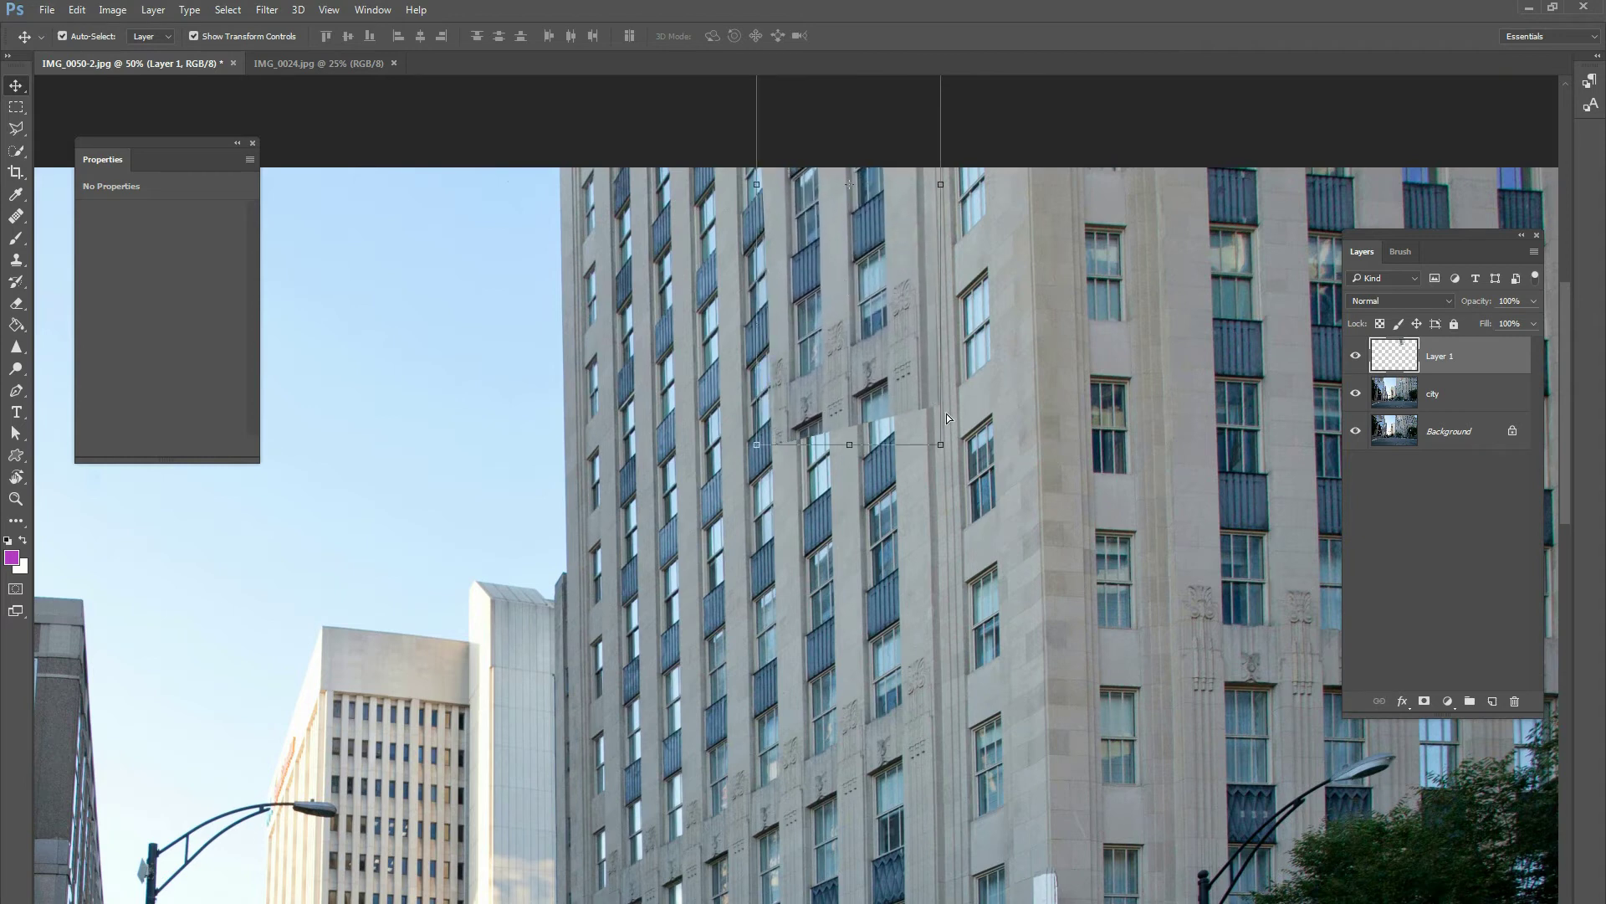
- Distort the facade patch so its windows and ledges line up with the building, apply the transform, and check it by toggling its visibility
drag(943, 186, 948, 107)
drag(862, 415, 870, 408)
drag(766, 438, 759, 452)
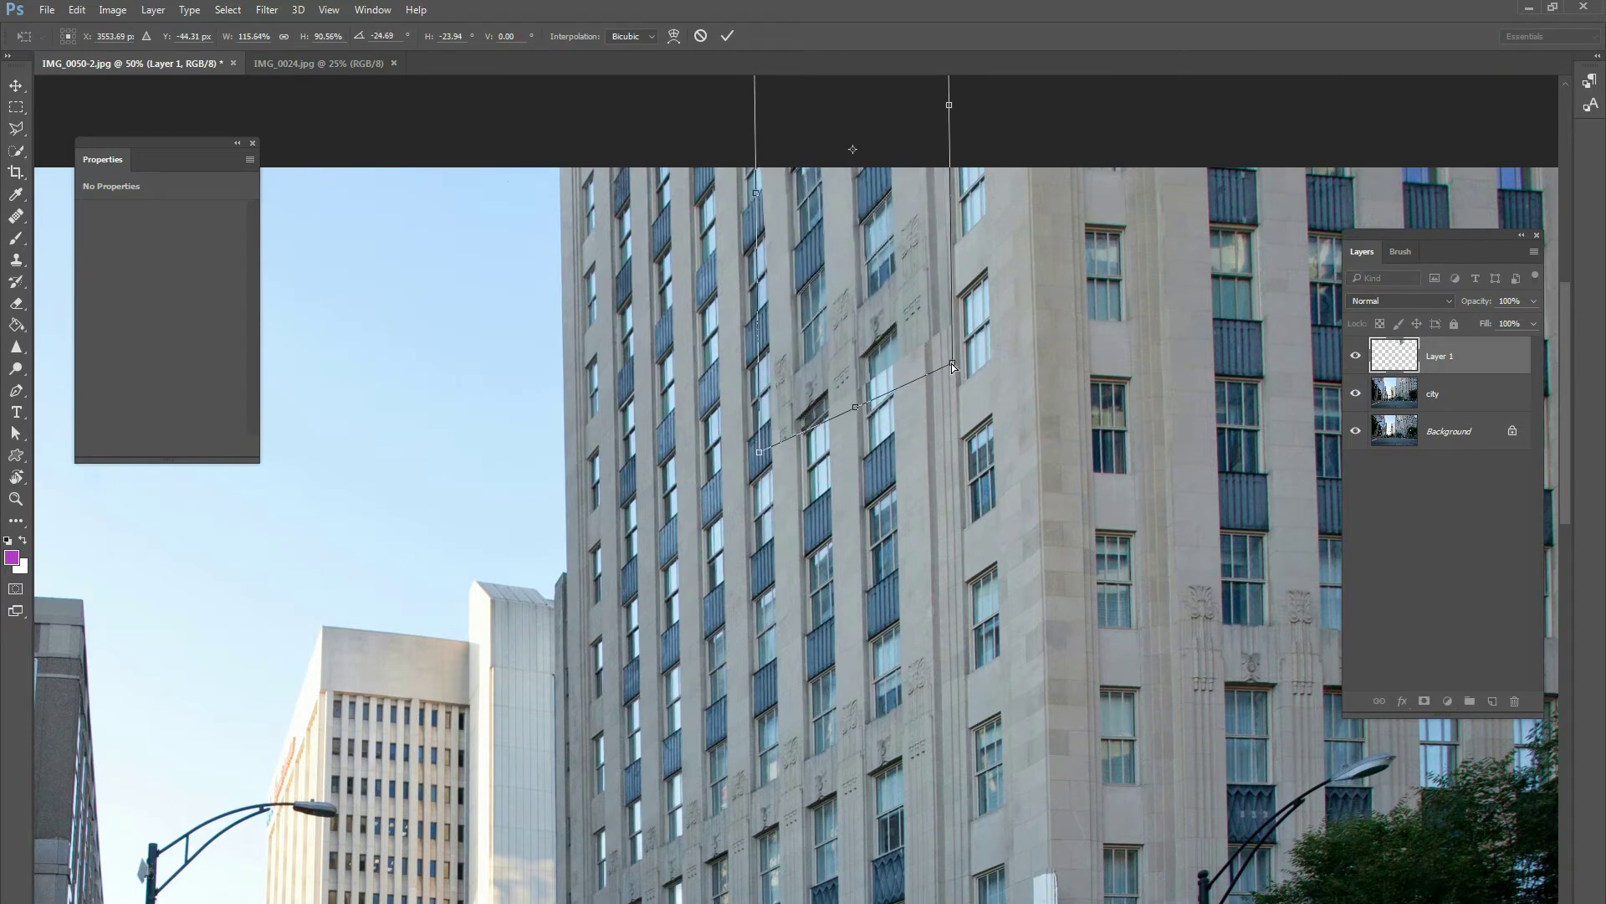
drag(953, 366, 948, 369)
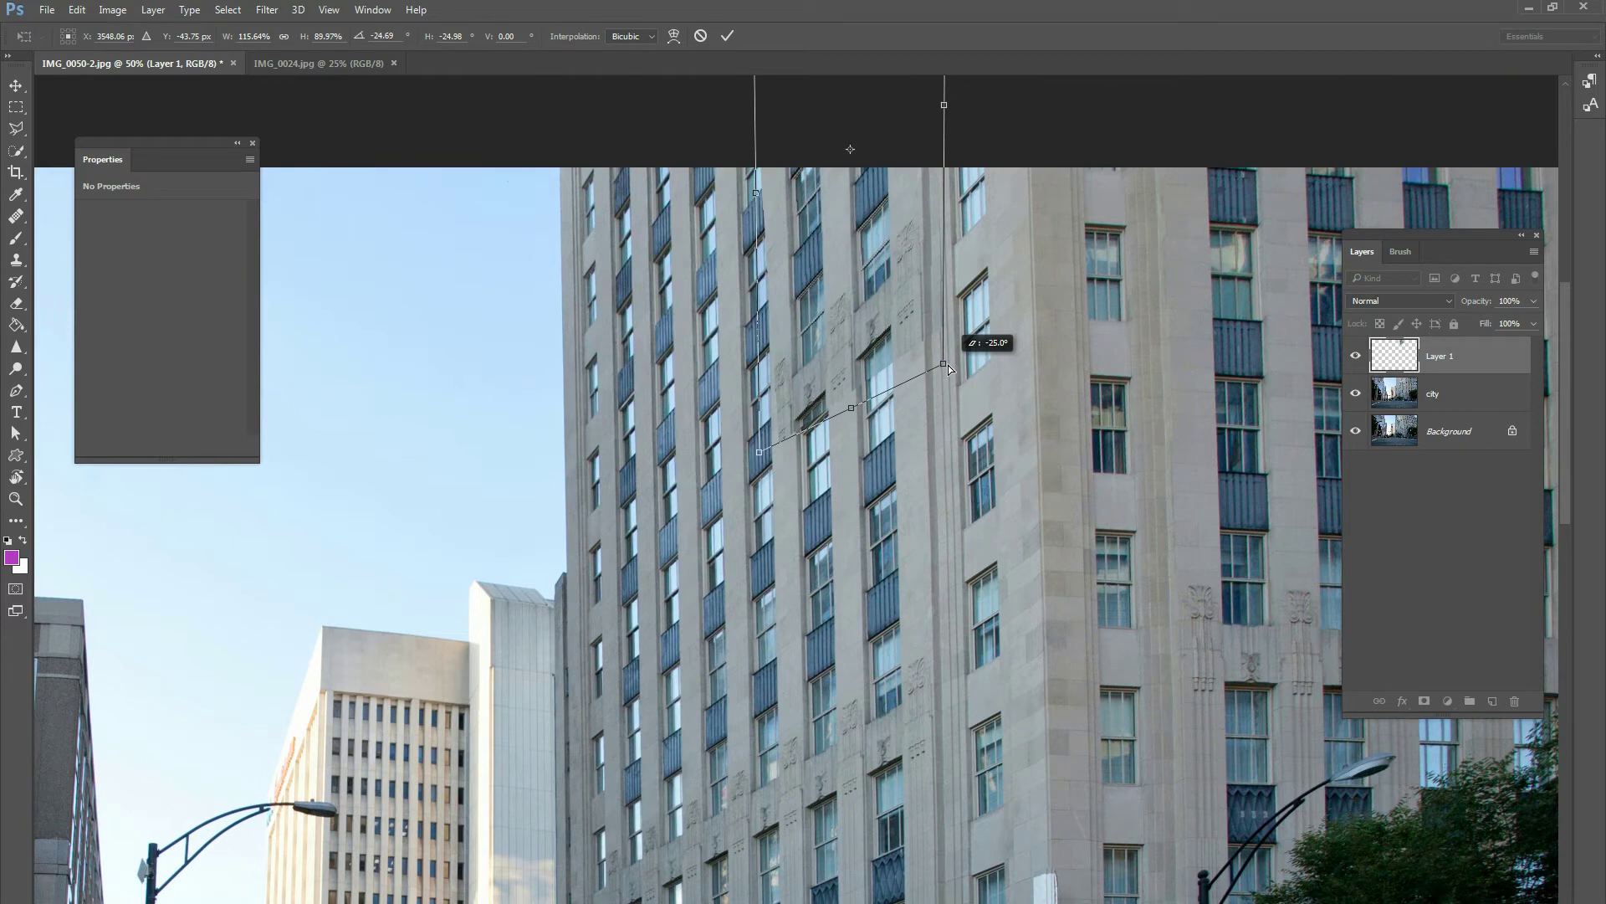
drag(949, 369, 897, 354)
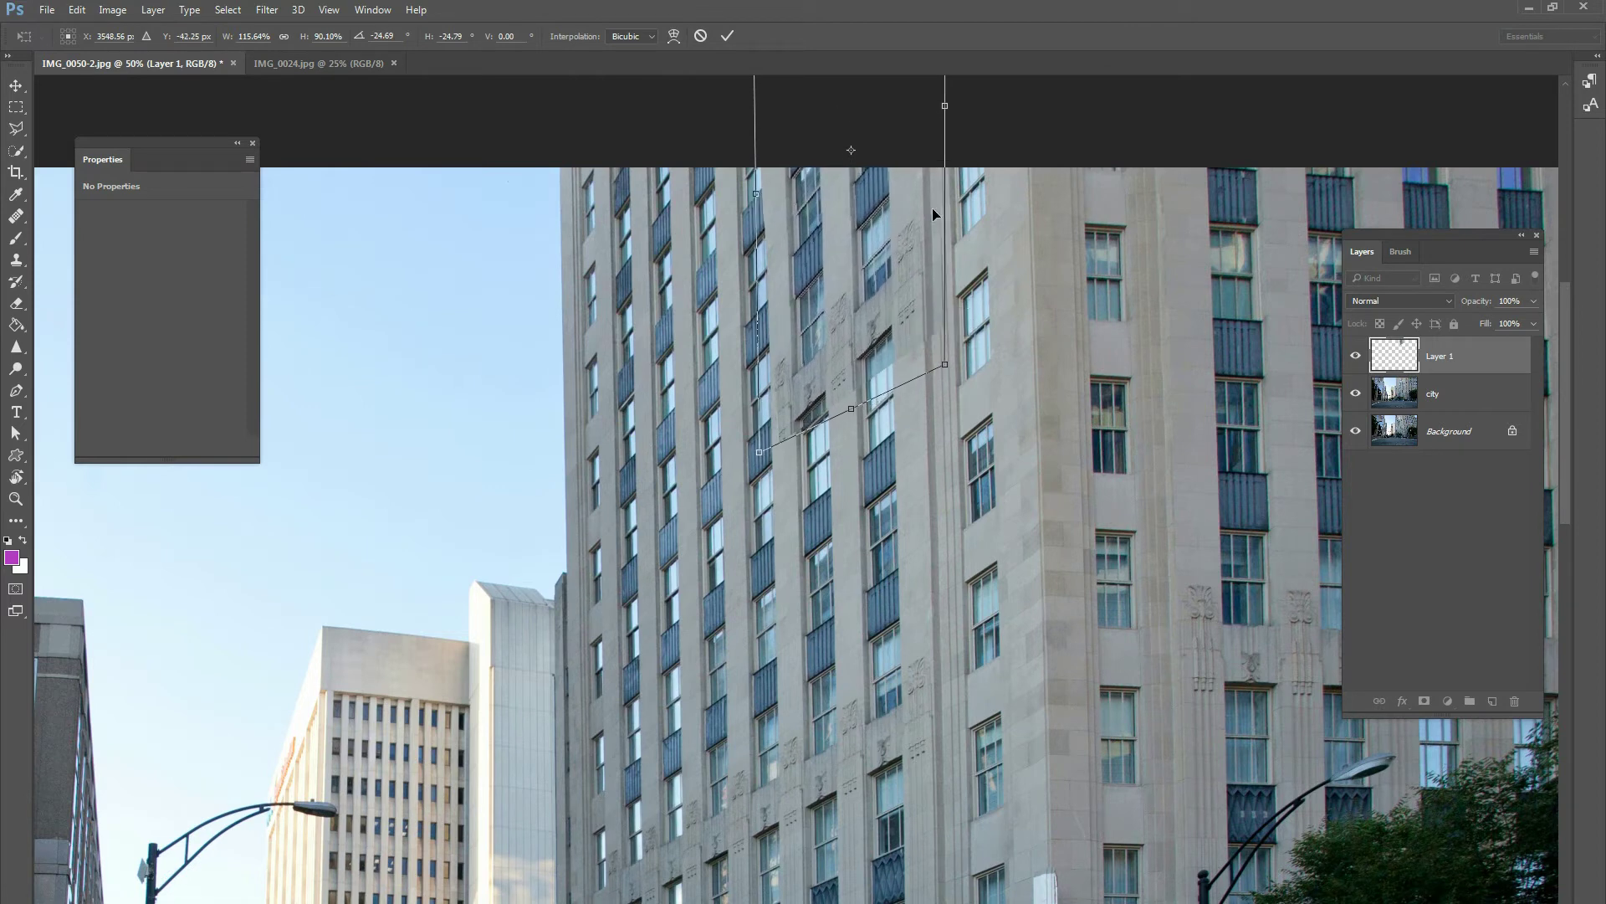
drag(947, 114, 948, 111)
click(727, 36)
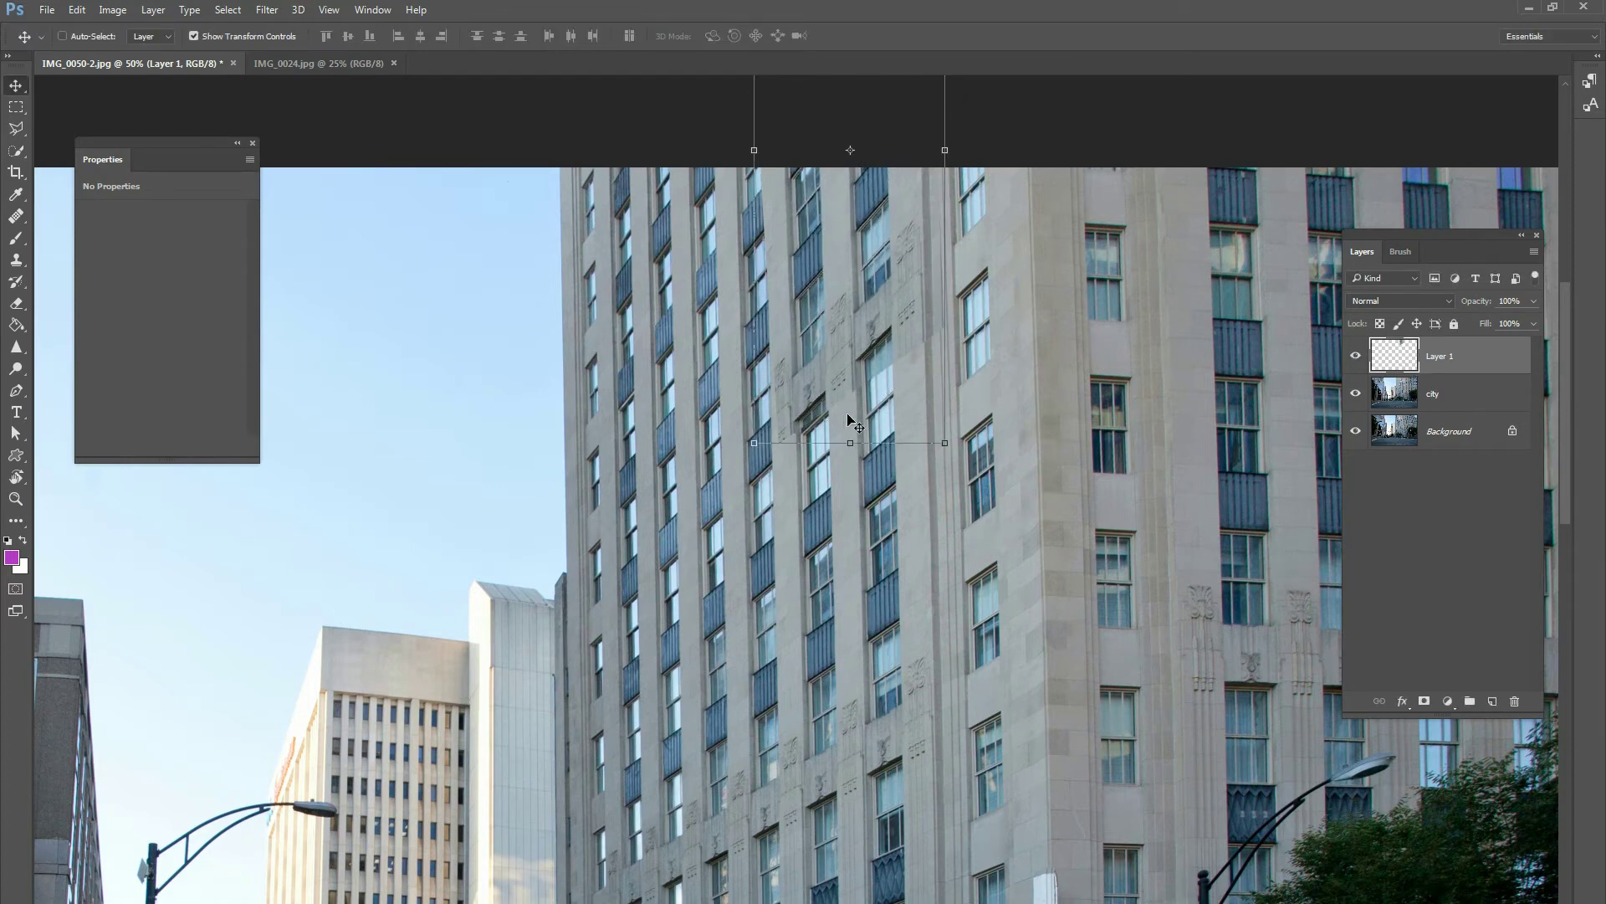
click(1356, 356)
click(1356, 357)
- Mask the facade patch, blend its edges with a black 89 px brush at 0% hardness, and hide the patch layer to compare
click(1425, 701)
key(b)
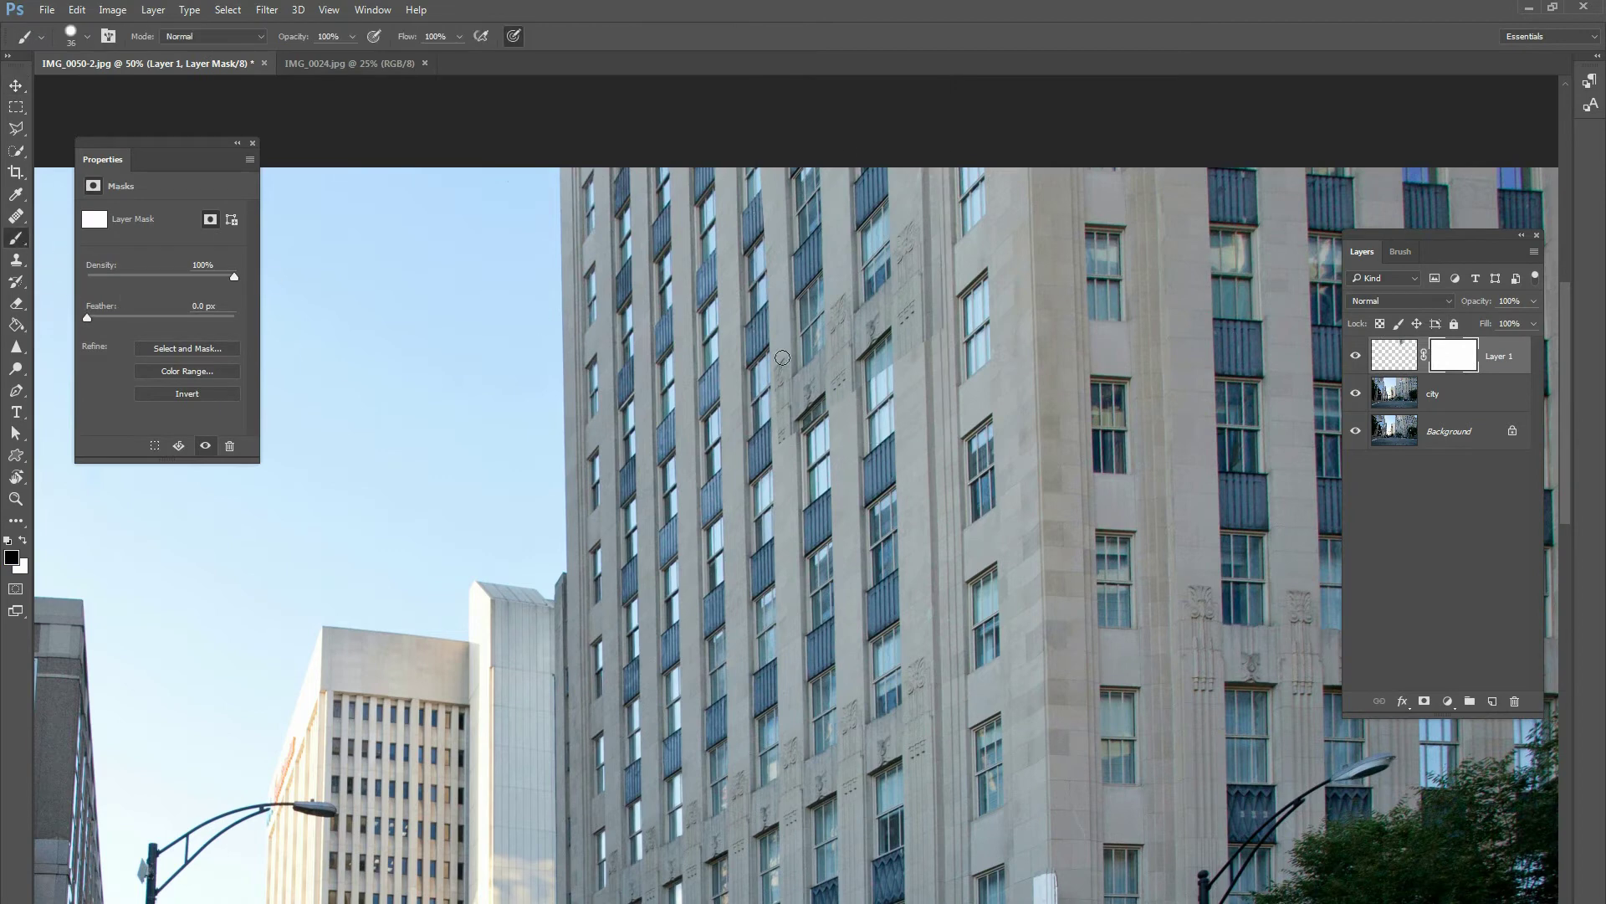
right_click(784, 358)
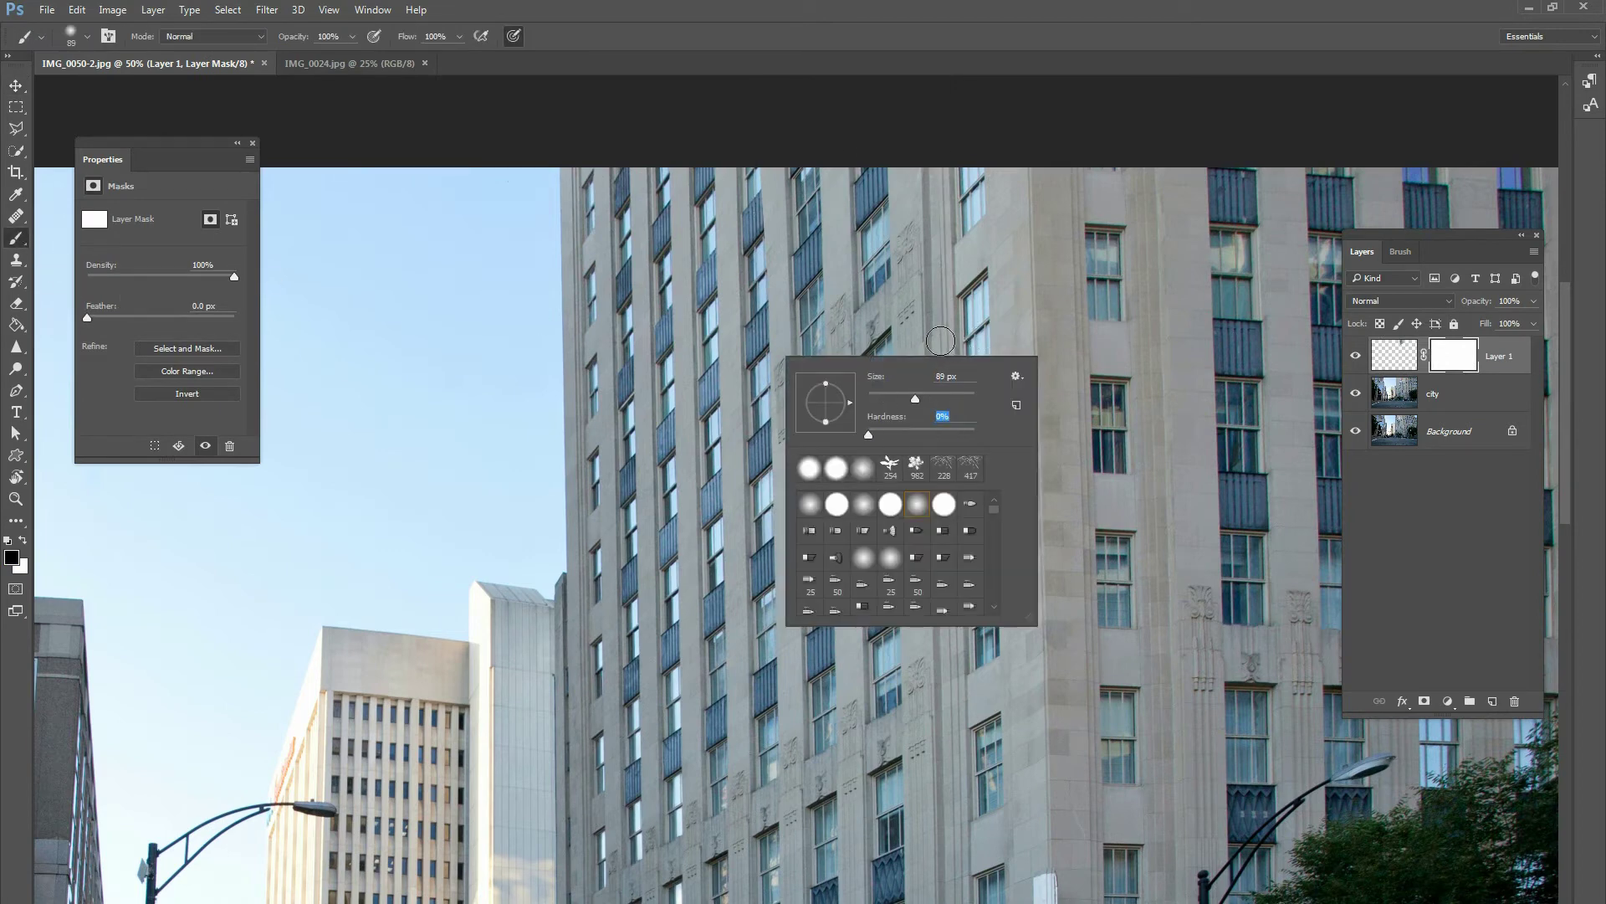
click(947, 337)
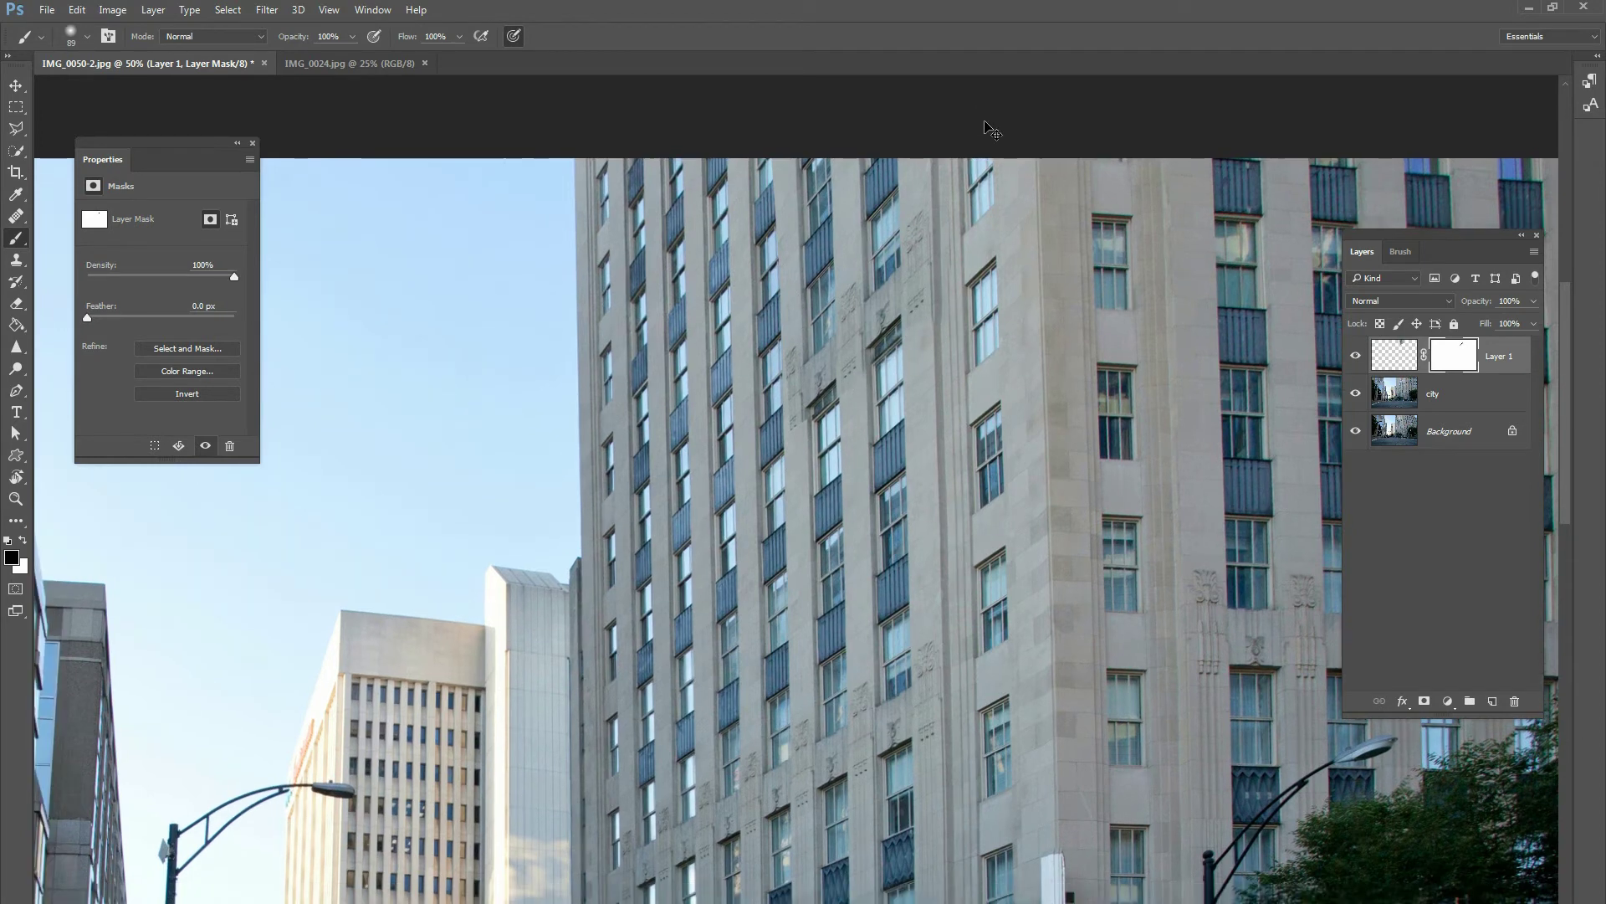
scroll(985, 125, down, 2)
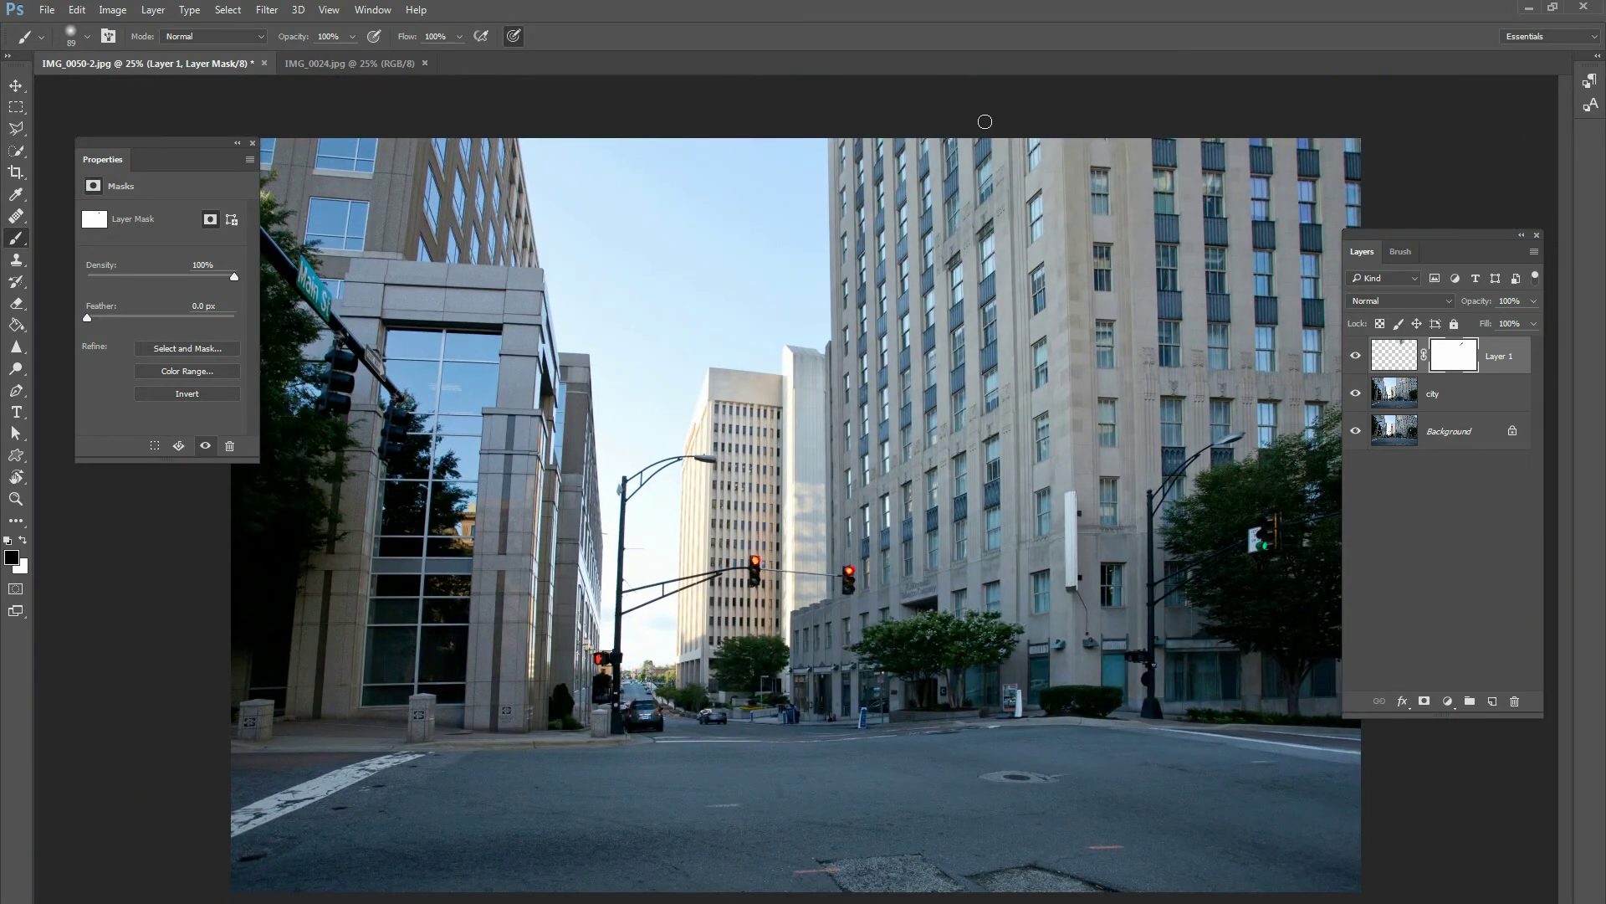
click(1361, 360)
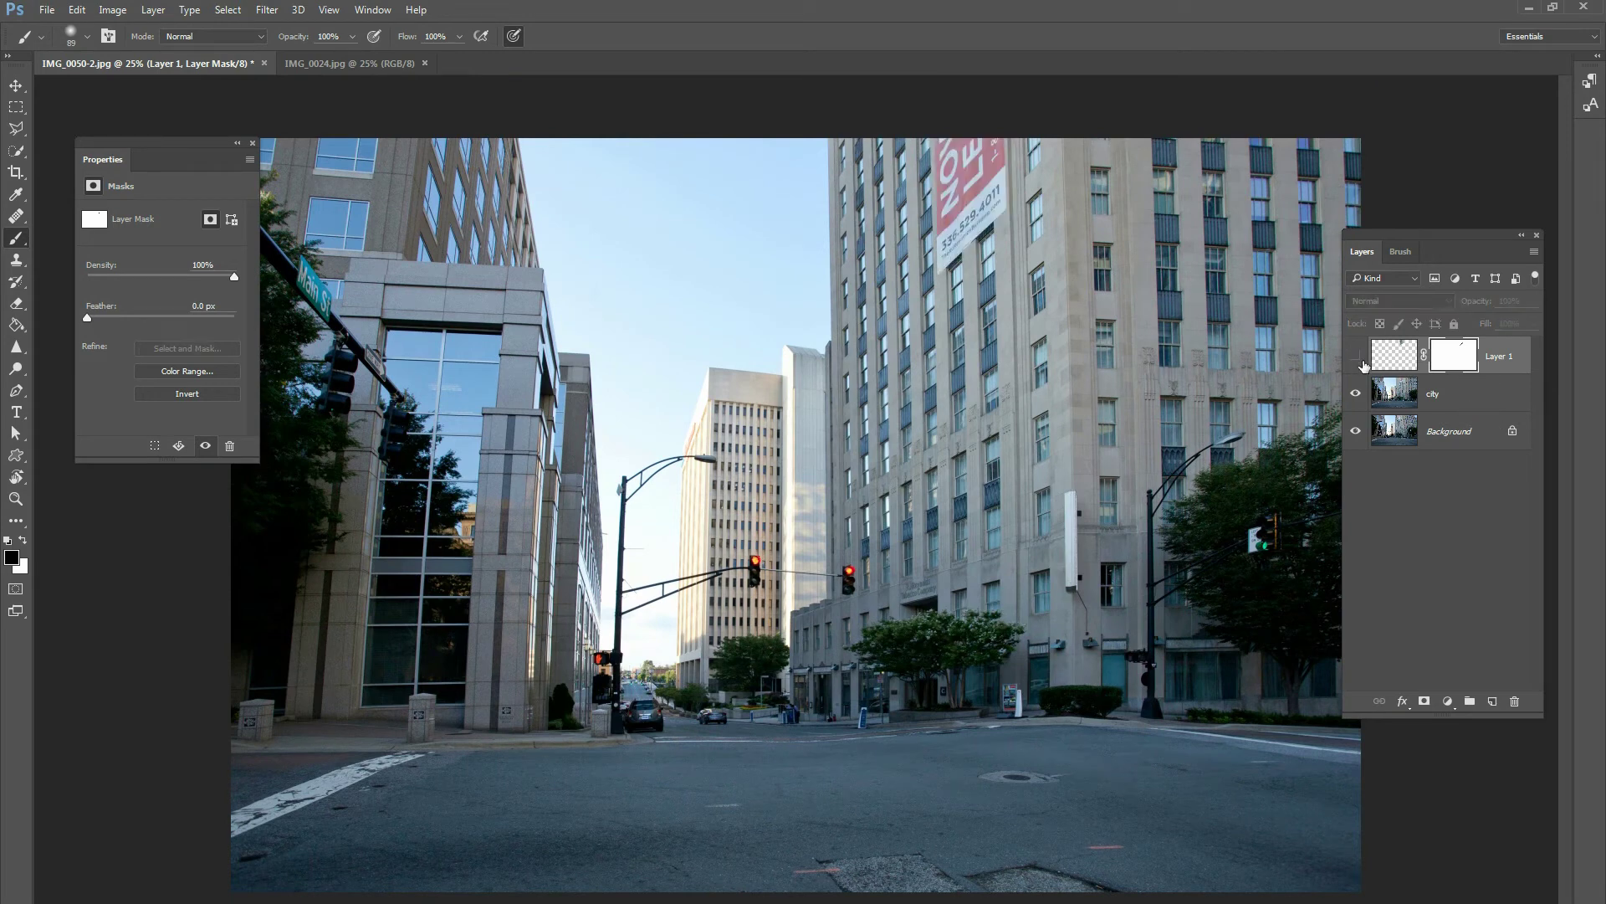
- Toggle the facade patch layer's visibility to compare, leave it shown, and merge it with the city layer
click(1357, 359)
click(1356, 357)
click(1354, 356)
click(1350, 356)
click(1356, 357)
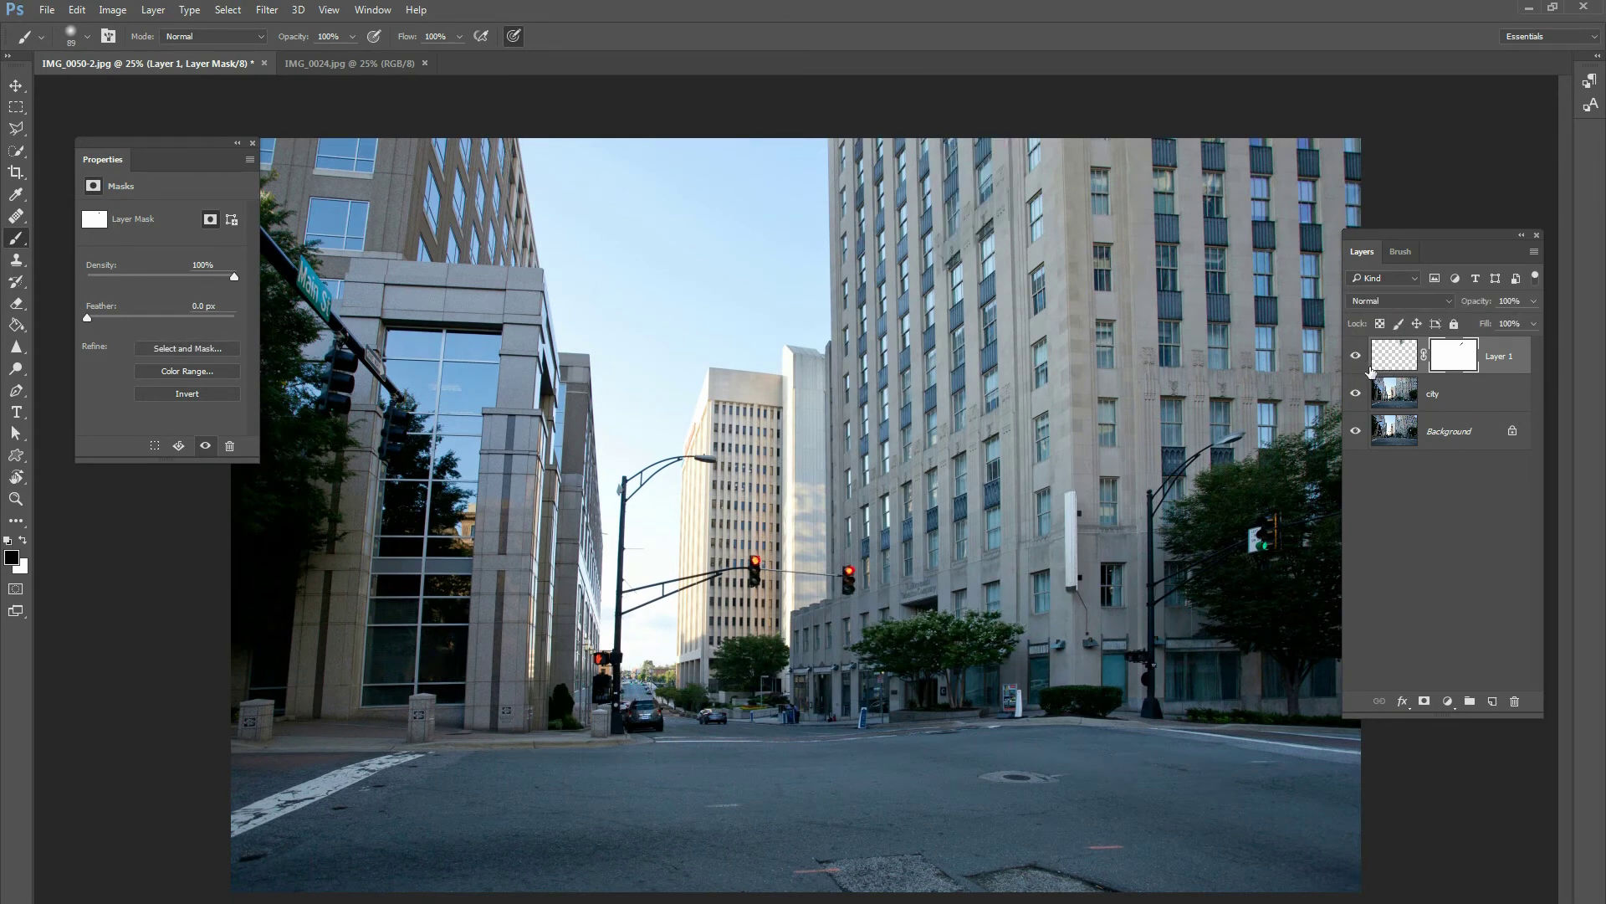
click(1455, 393)
shift+click(1455, 369)
right_click(1455, 391)
click(1297, 705)
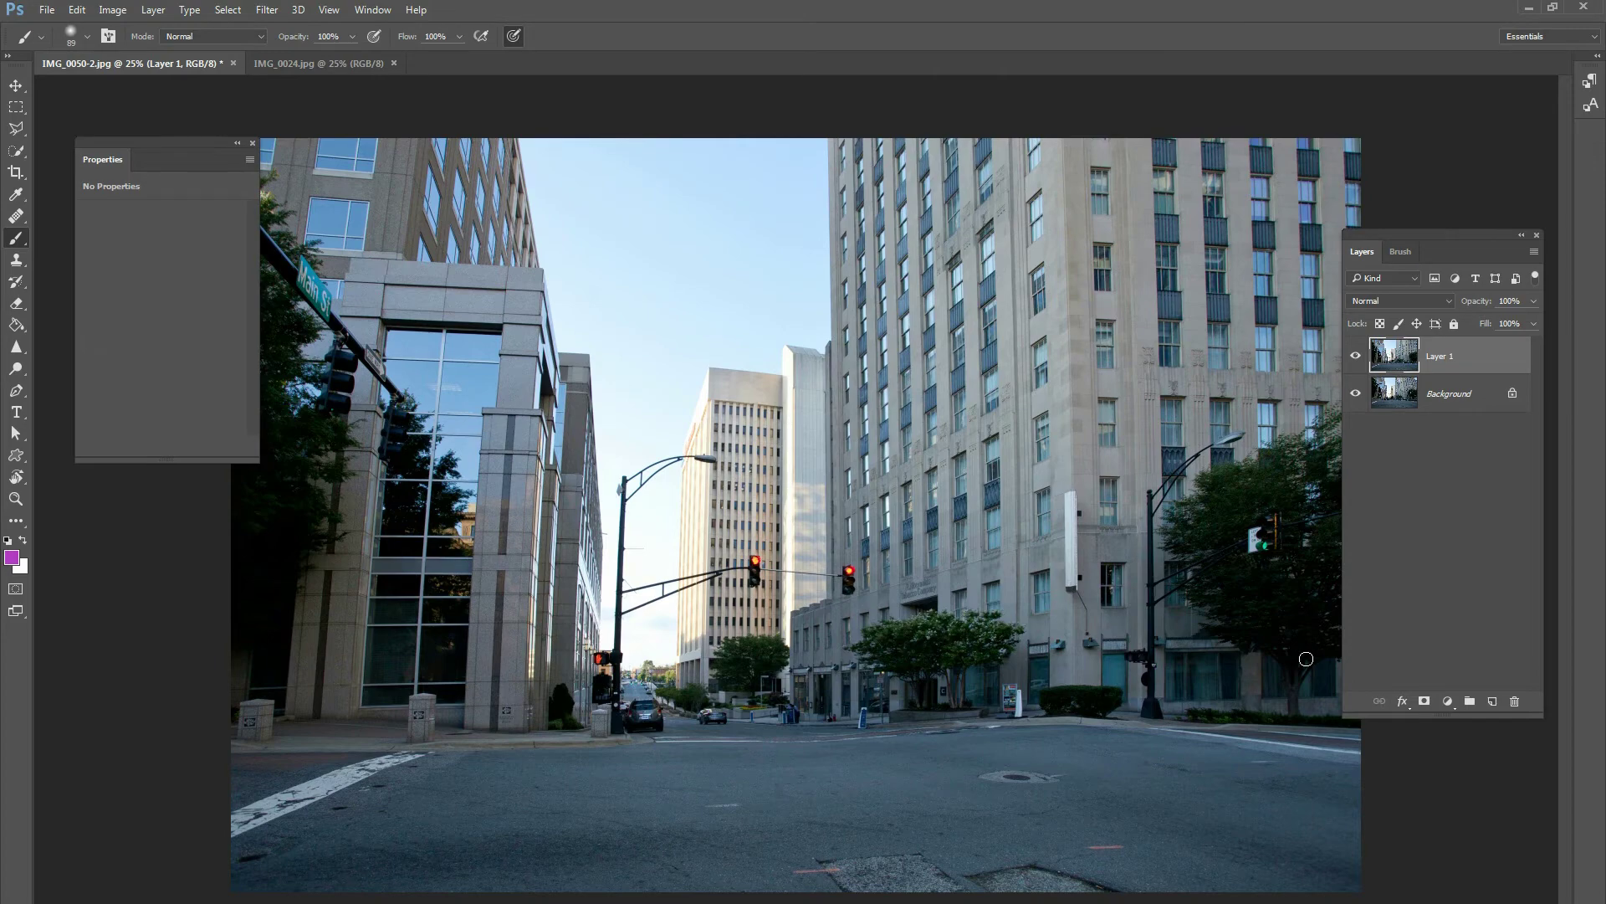
- Start a Polygonal Lasso selection of the sky, tracing the edges of the glass-fronted building and its neighbour down towards the street
key(ctrl+plus)
key(ctrl+minus)
key(ctrl+plus)
key(ctrl+plus)
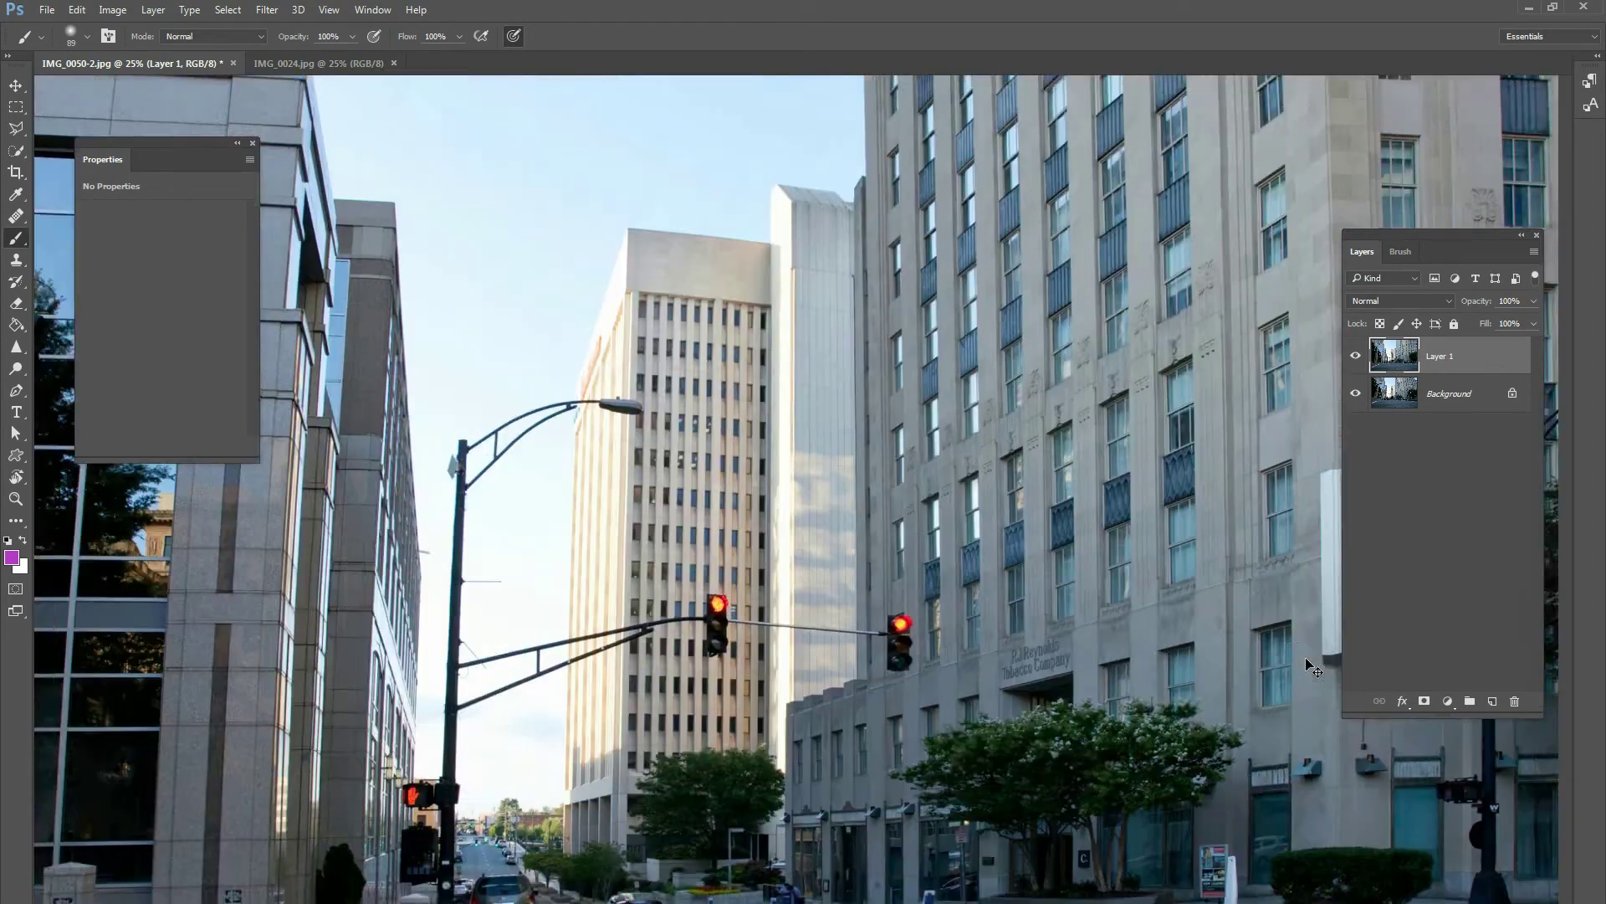
drag(843, 478, 976, 663)
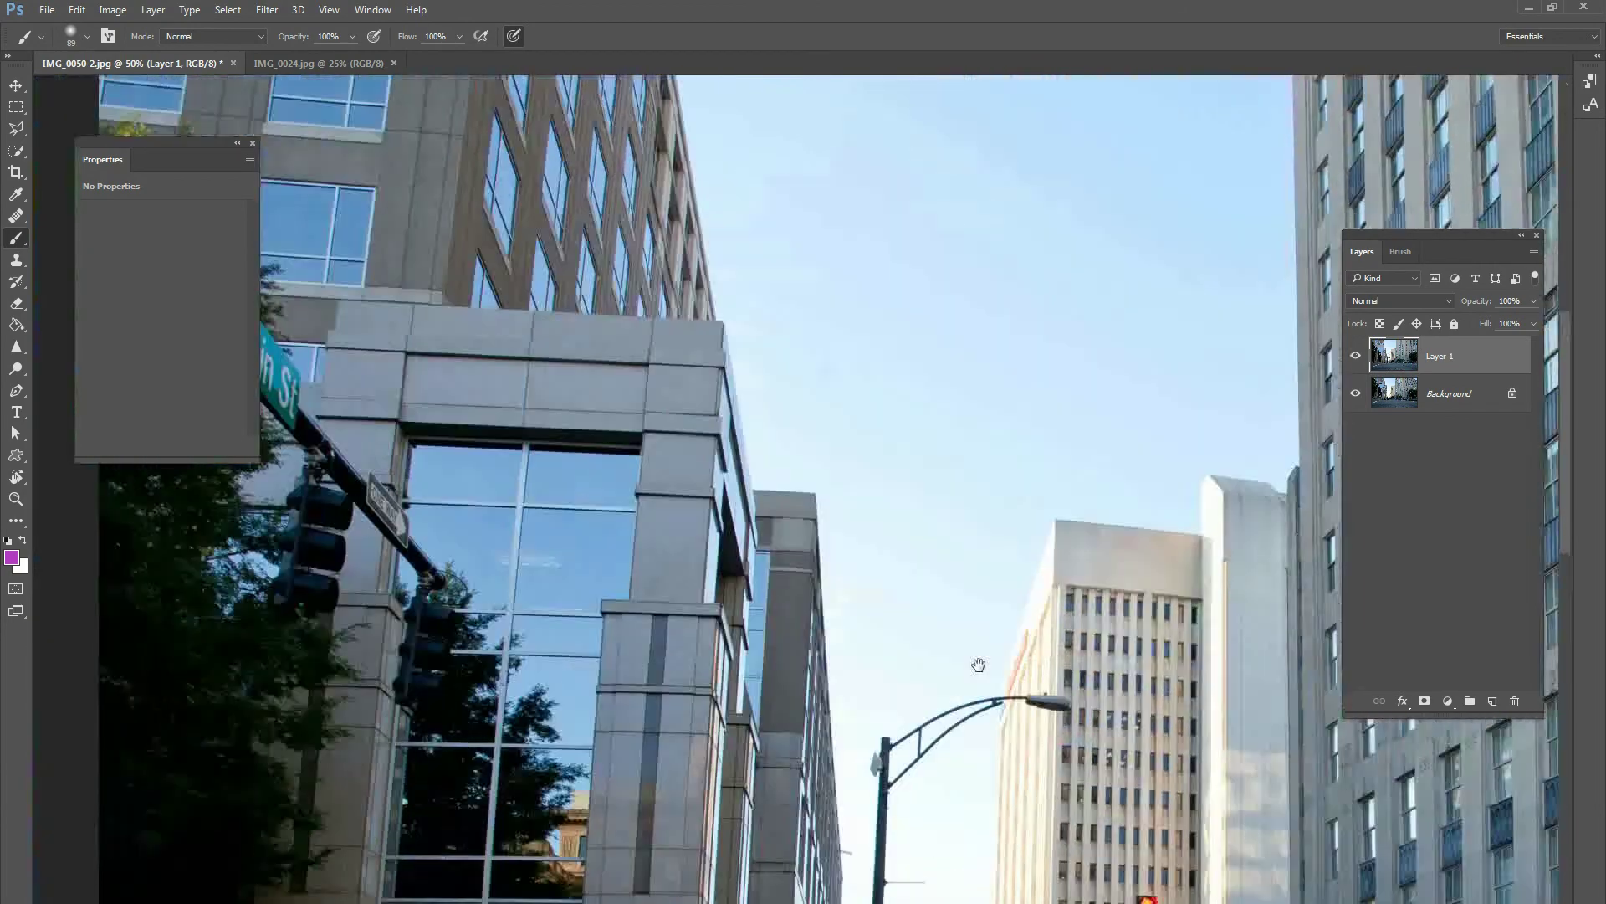
key(ctrl+plus)
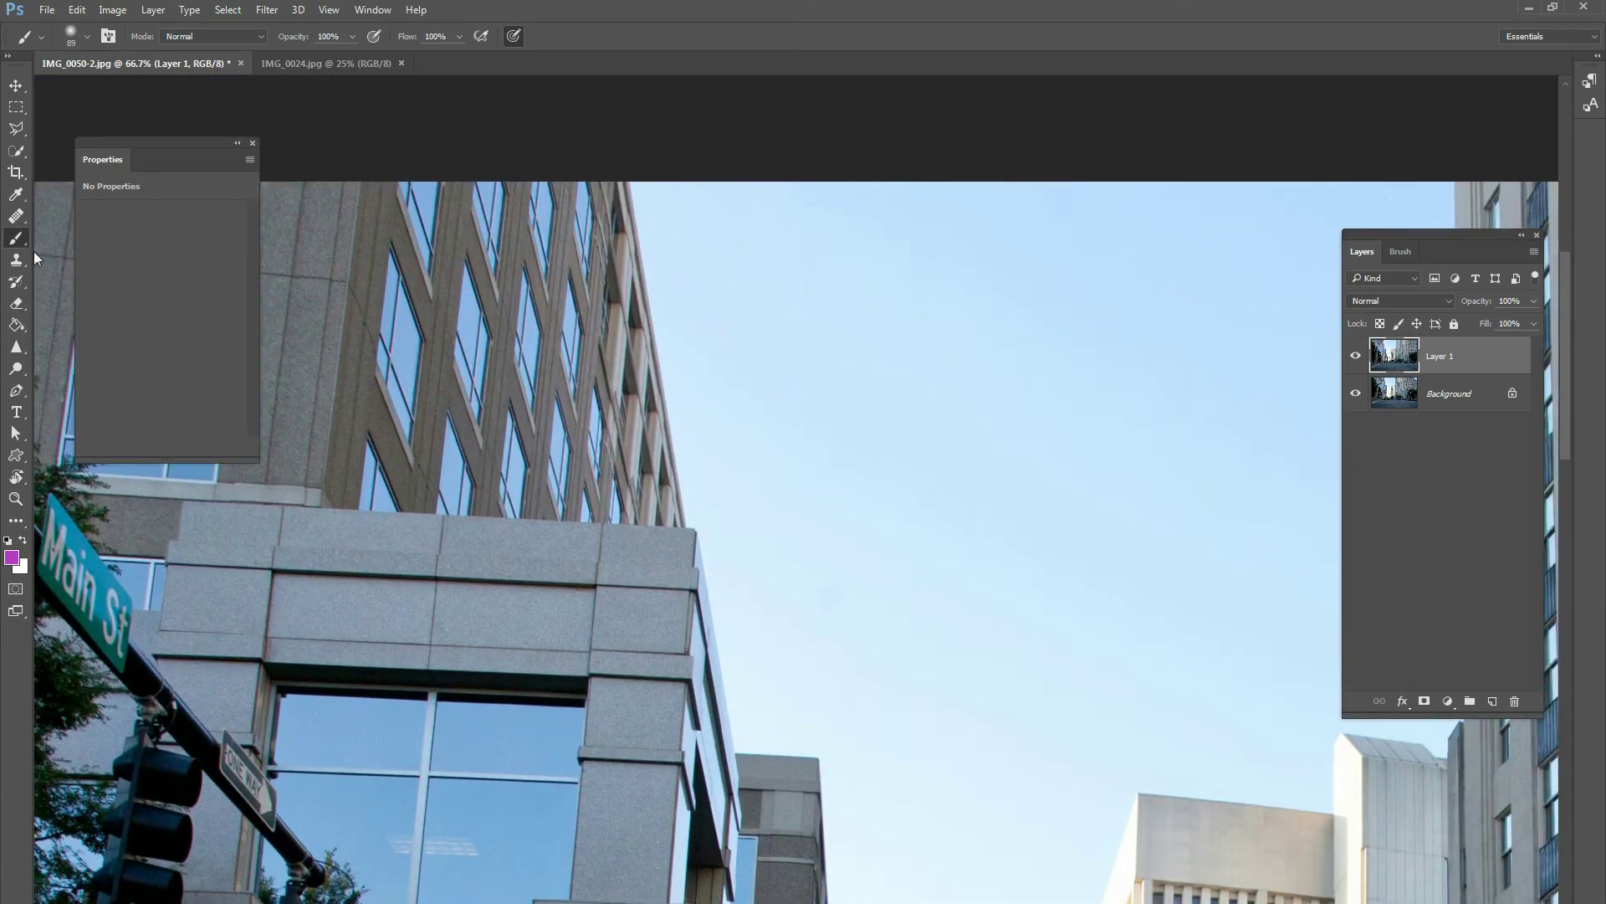
click(16, 128)
click(71, 144)
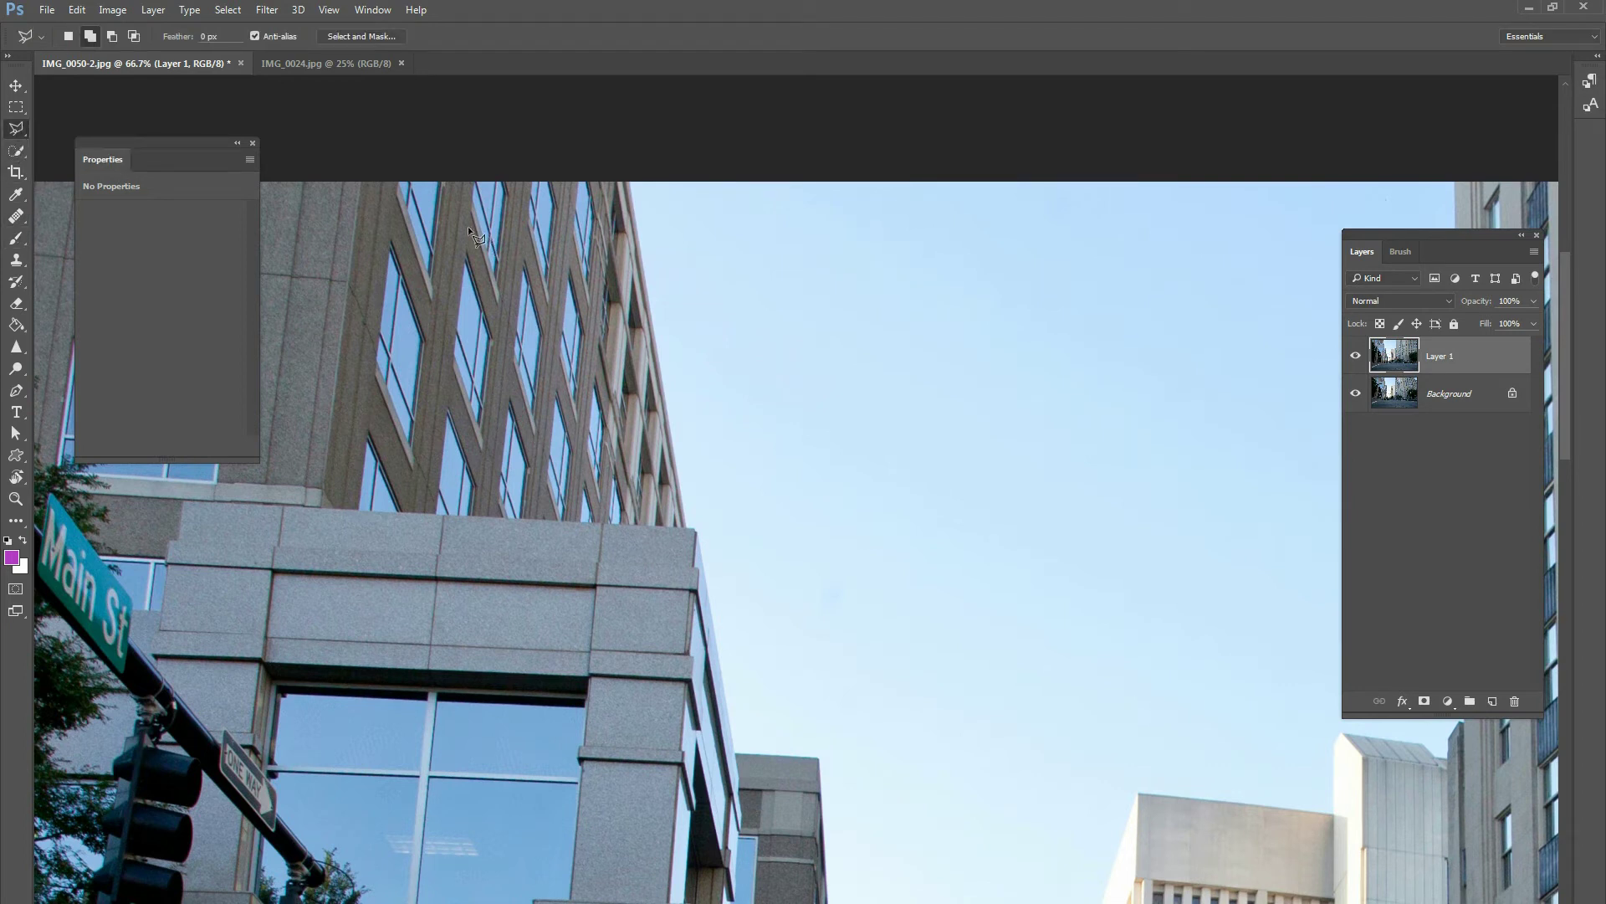
click(626, 180)
click(683, 519)
click(731, 751)
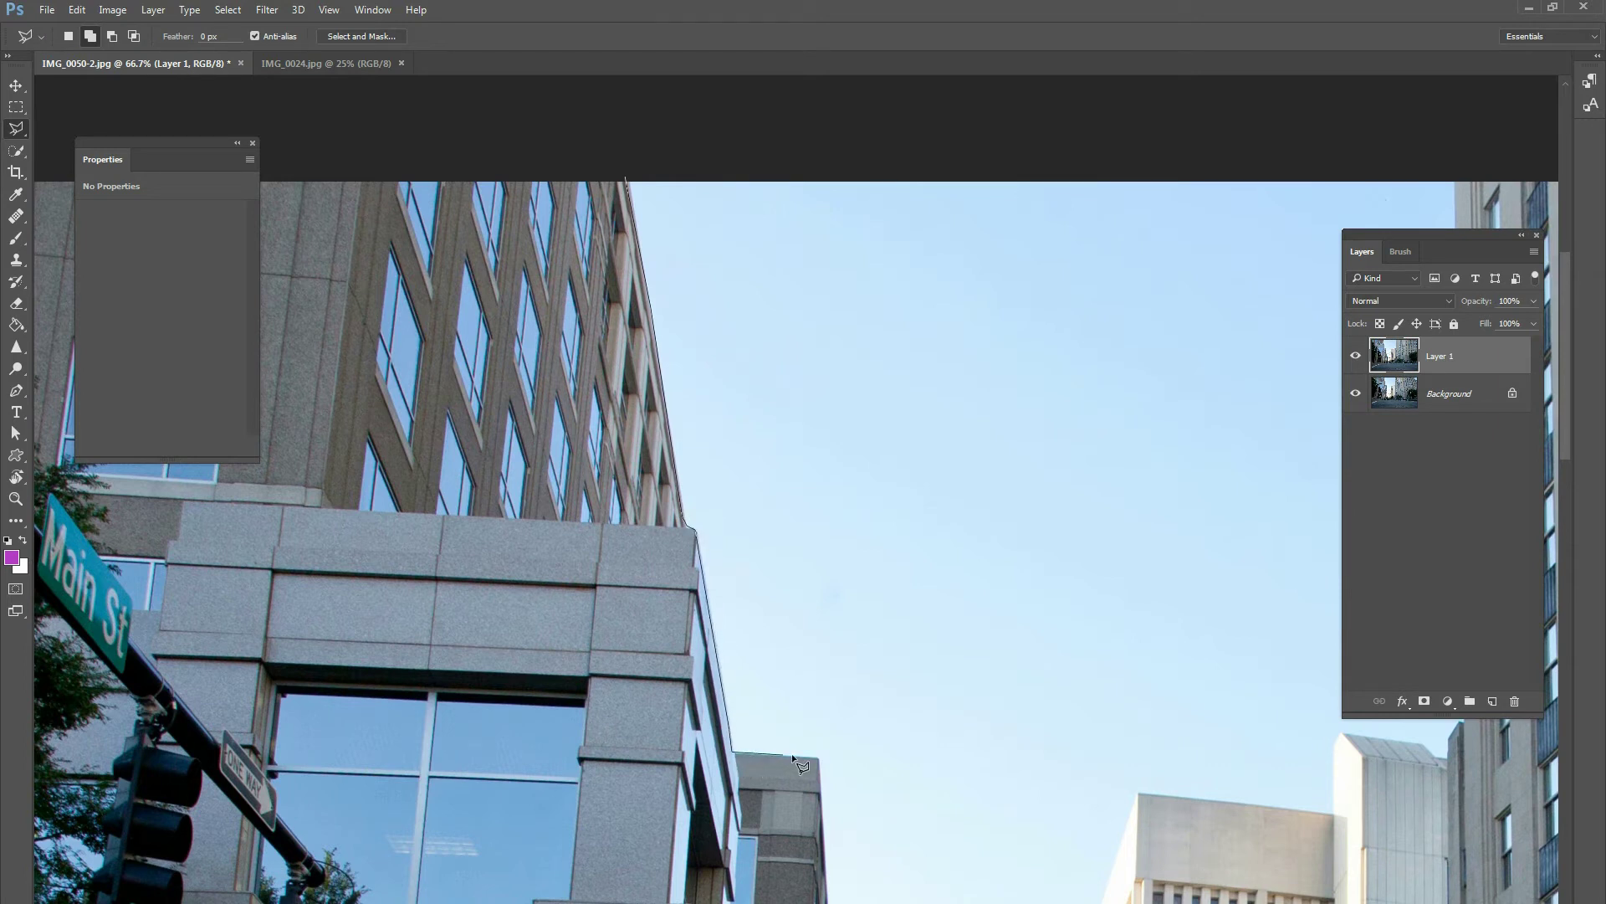
click(818, 759)
scroll(845, 837, down, 3)
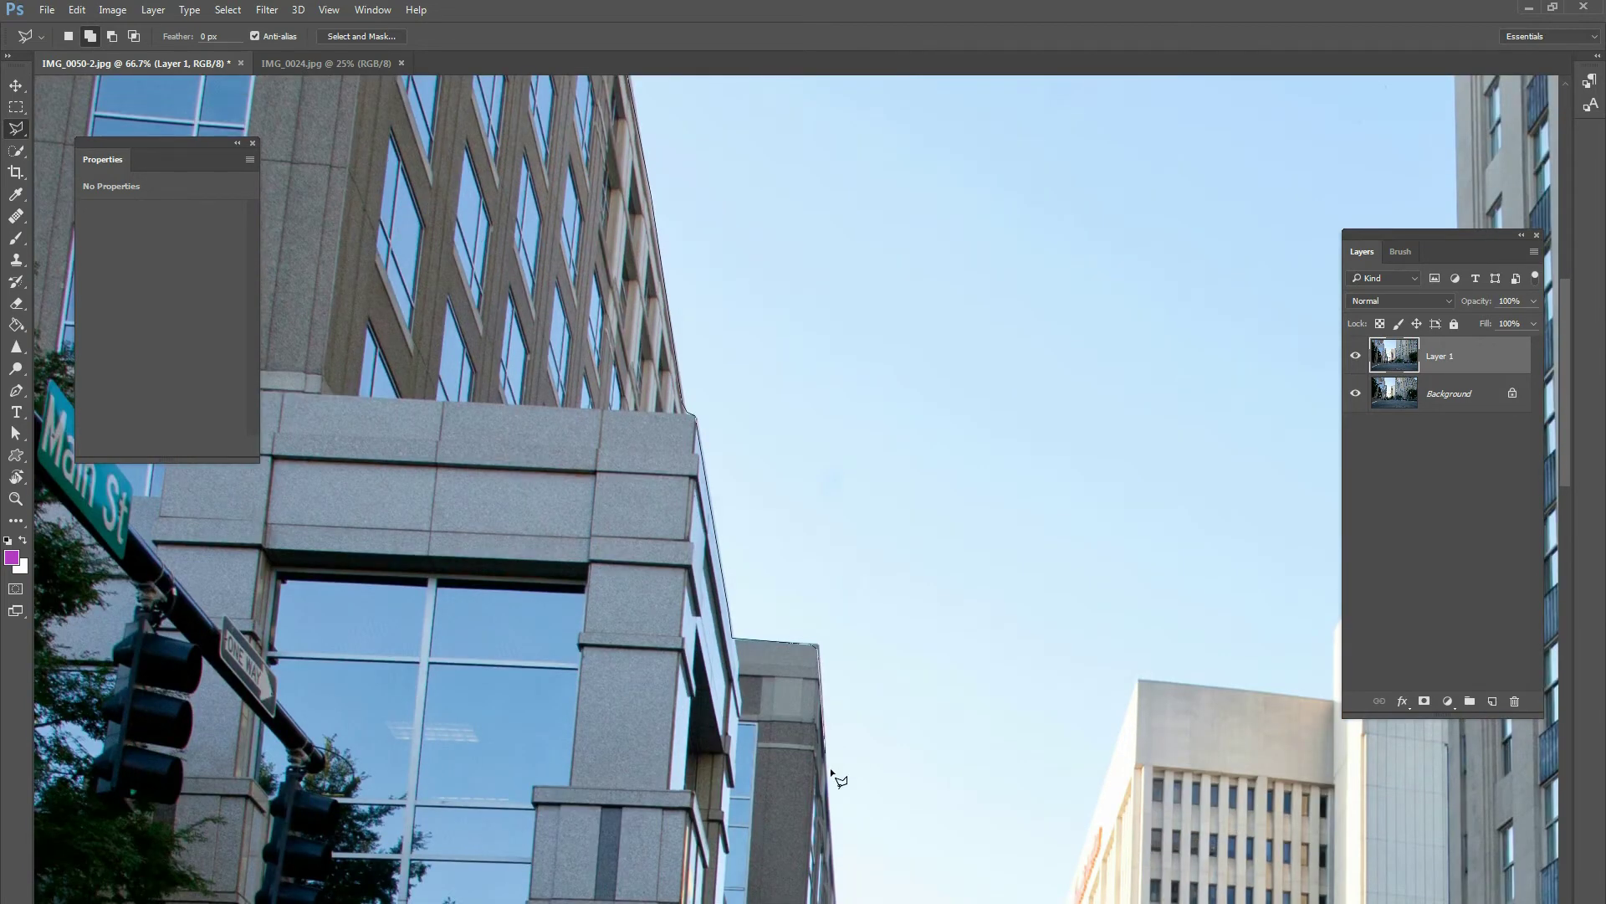
scroll(837, 837, down, 2)
scroll(845, 870, down, 4)
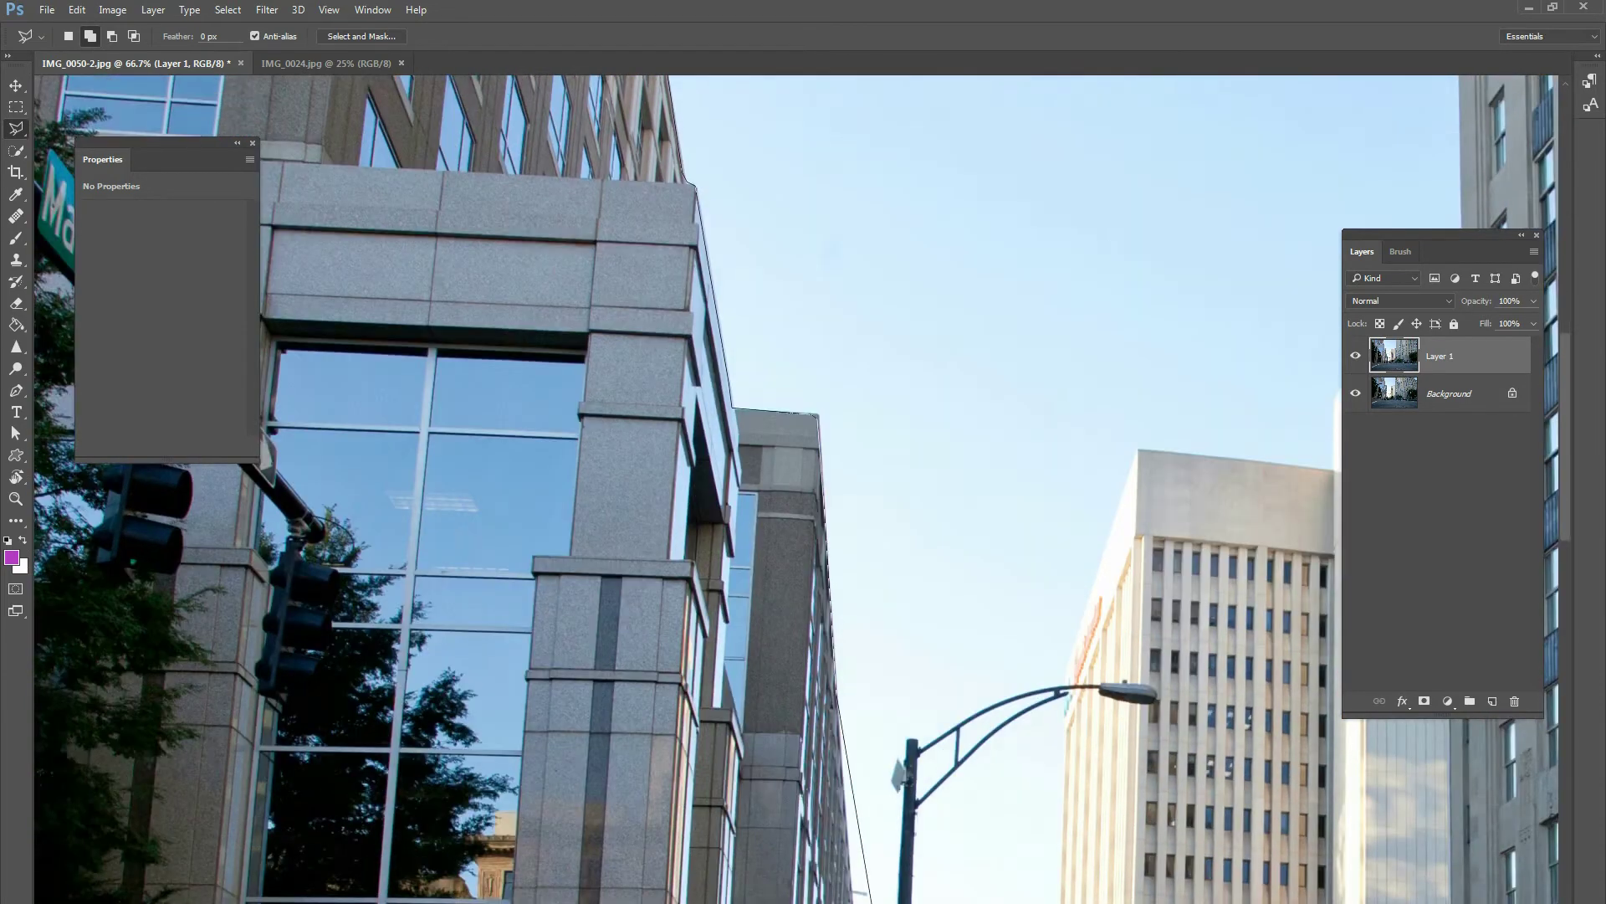
scroll(861, 870, down, 3)
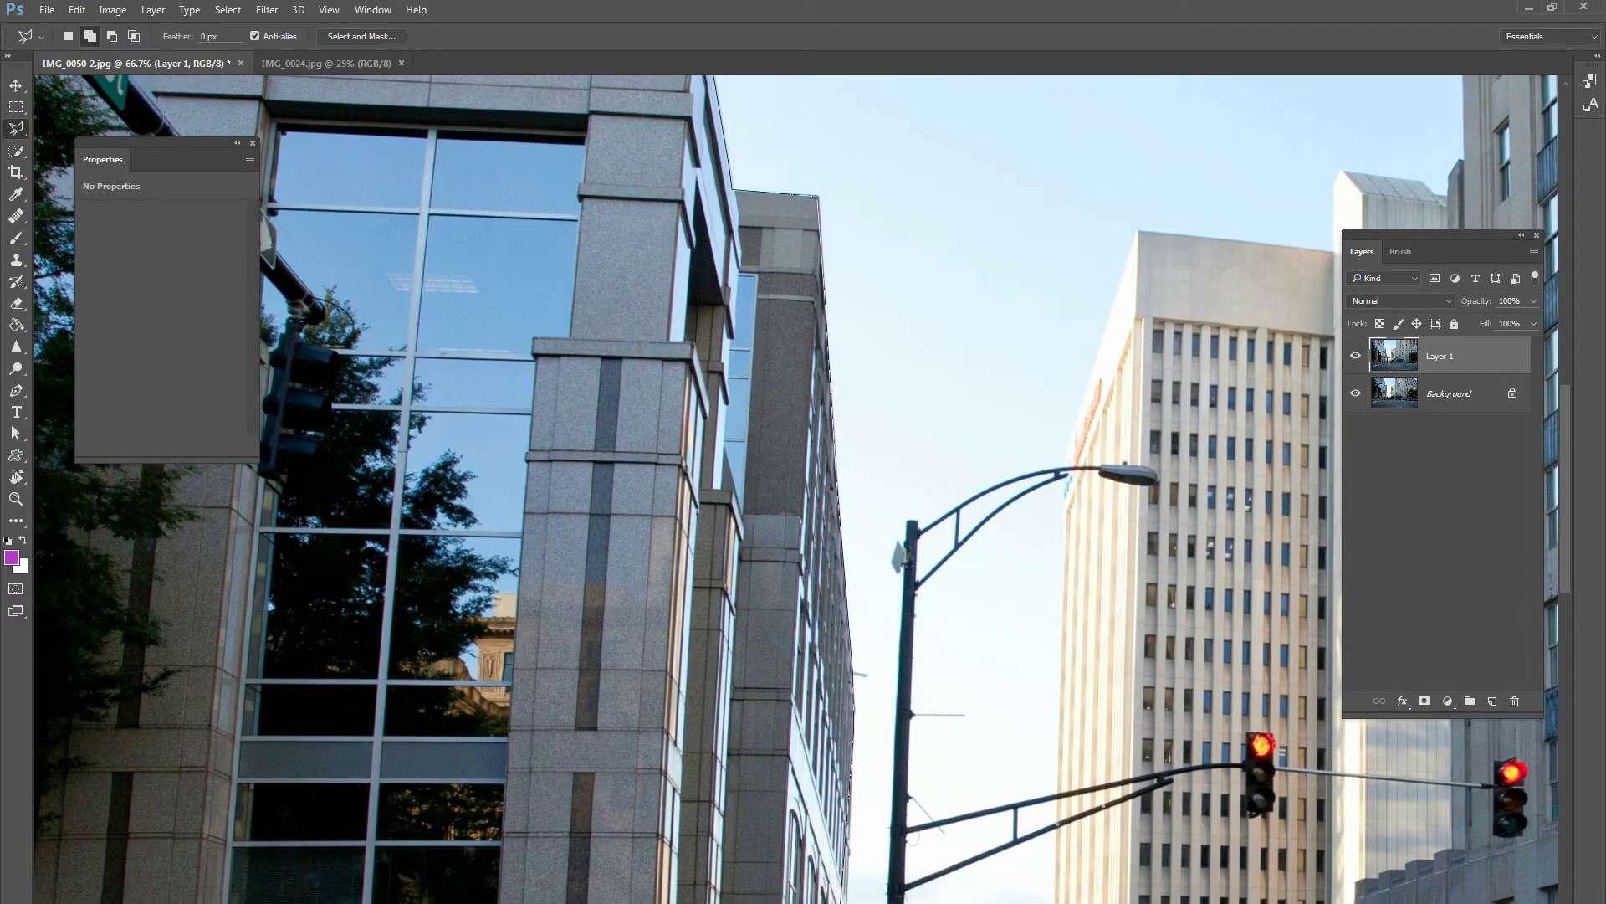
scroll(847, 870, down, 3)
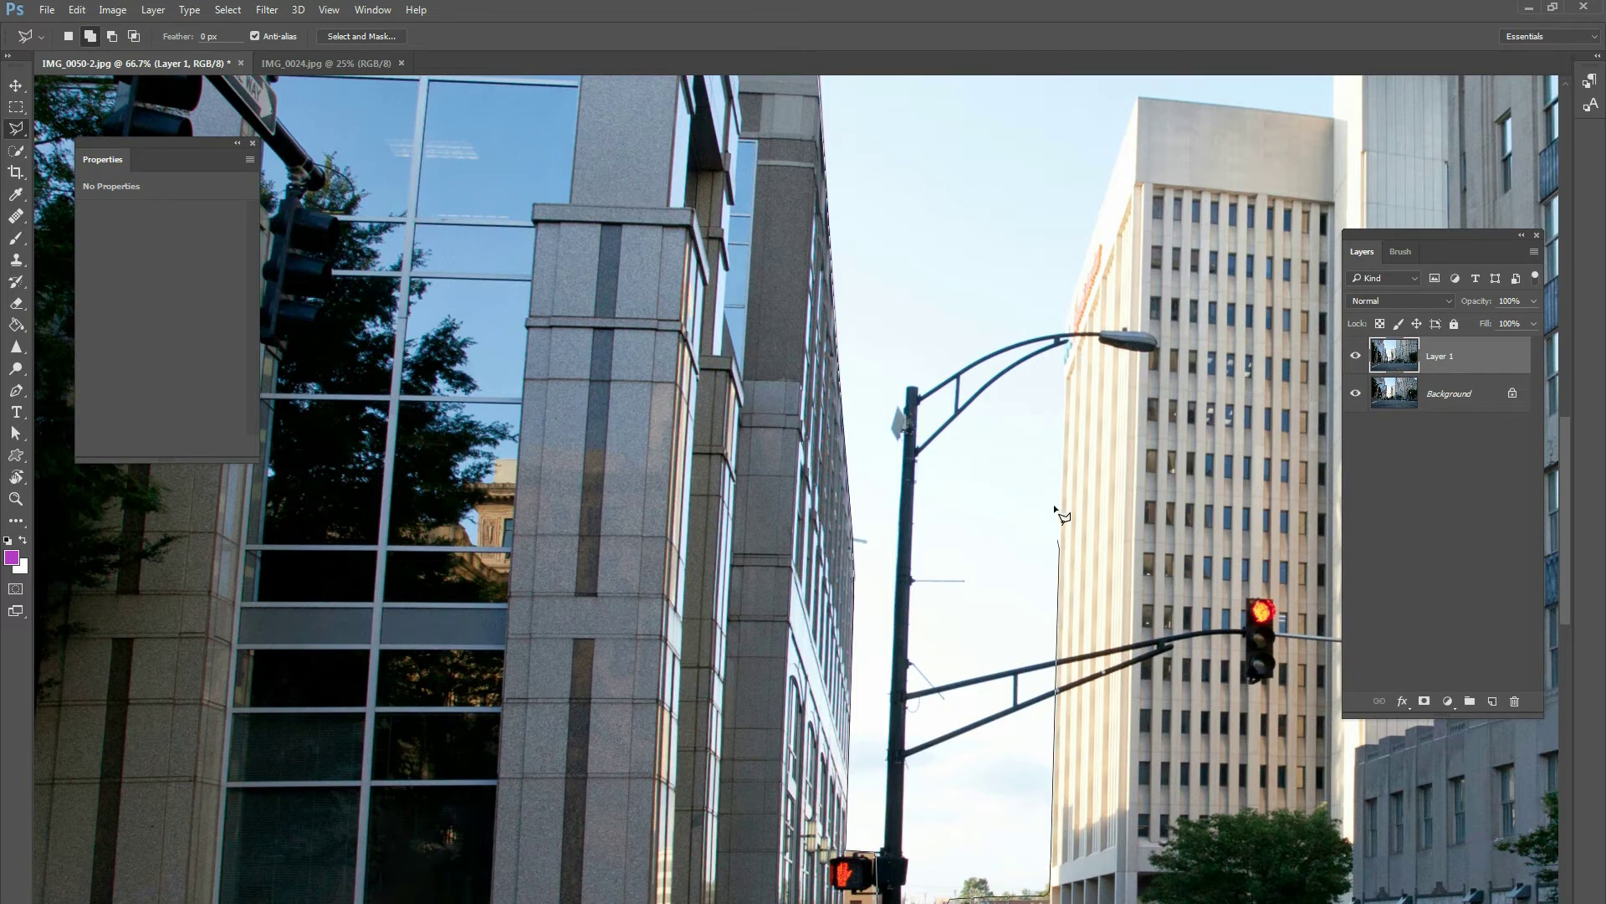
- Continue the sky outline around the distant office tower and up the tall stone building, and close the selection along the photo's upper edge
click(1065, 334)
click(1094, 220)
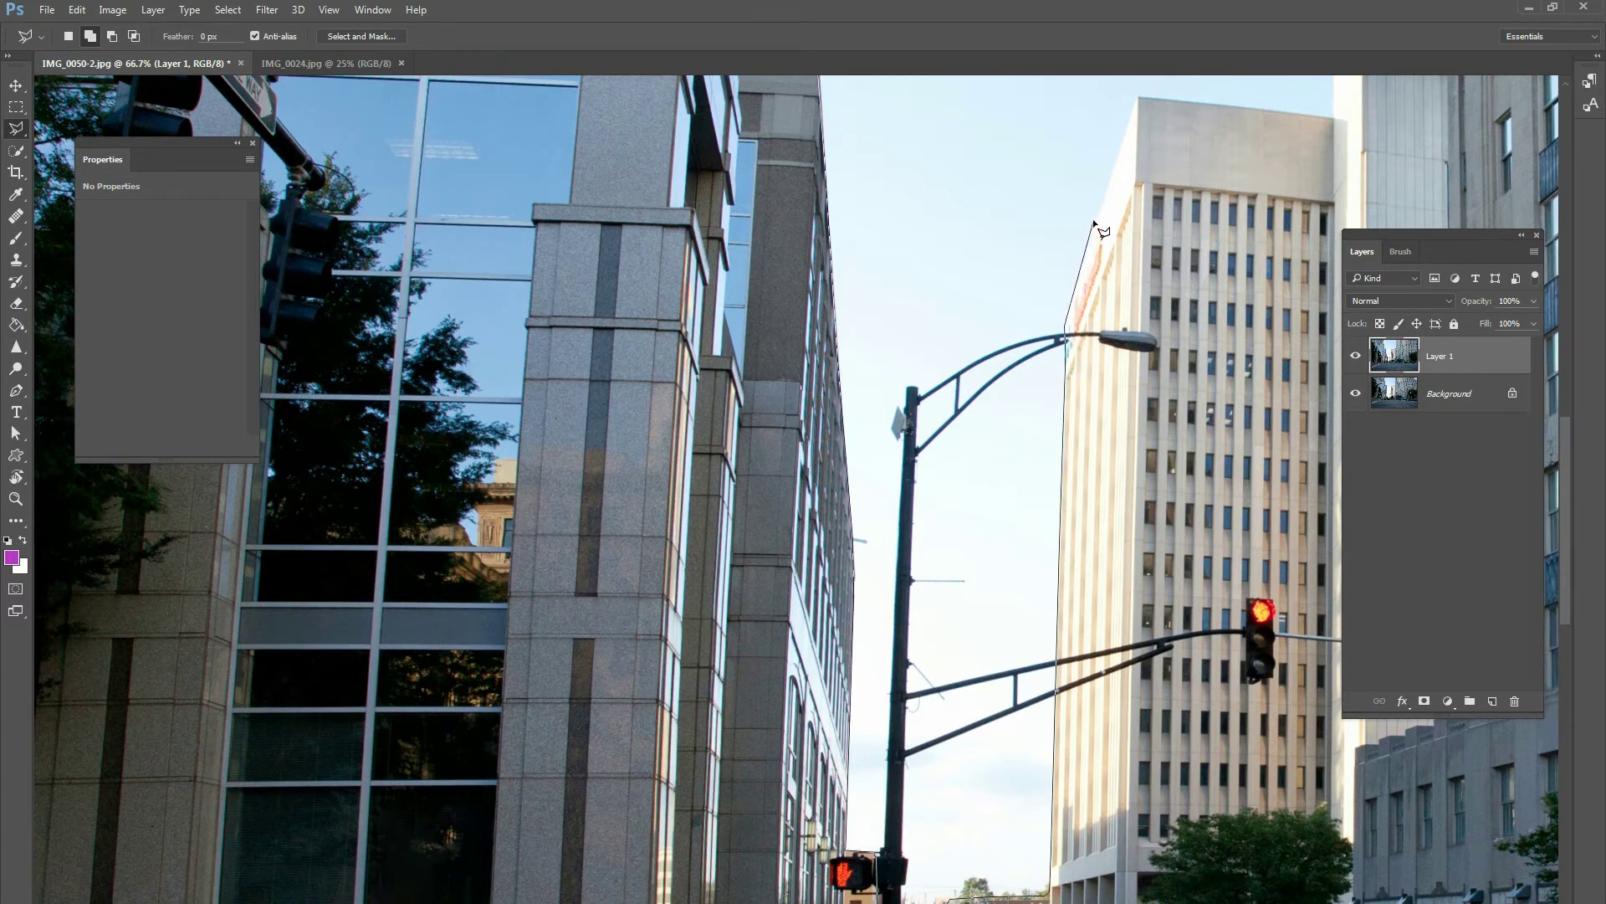
click(1138, 99)
click(1333, 117)
mouse_move(1314, 121)
mouse_down()
mouse_move(1313, 325)
mouse_move(1096, 325)
mouse_up()
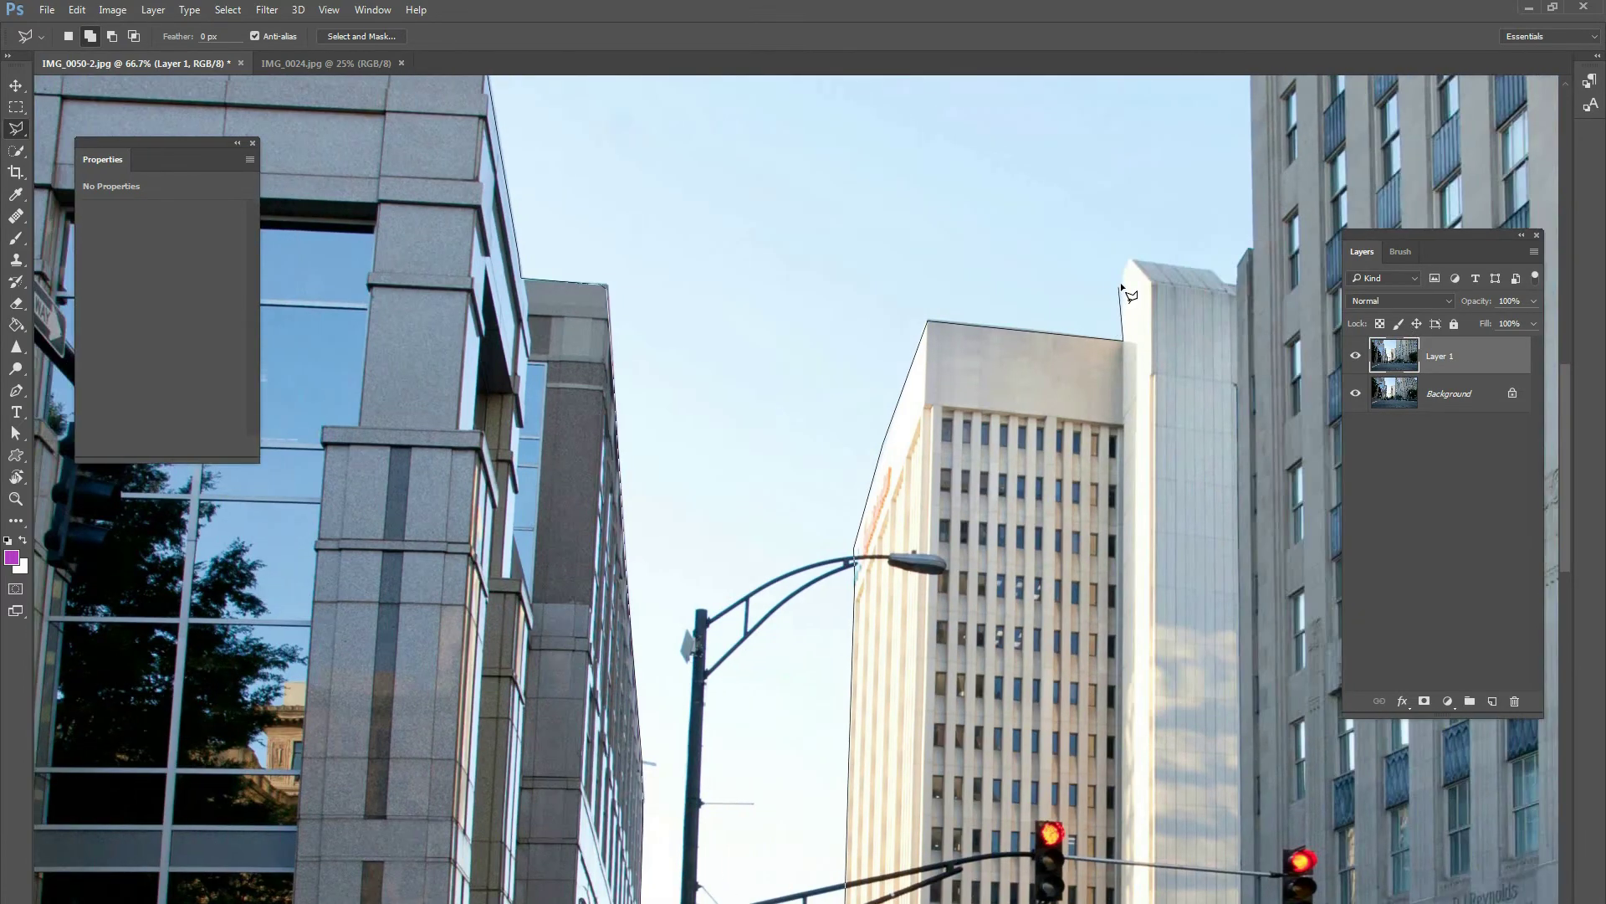
click(1129, 261)
click(1217, 270)
click(1237, 282)
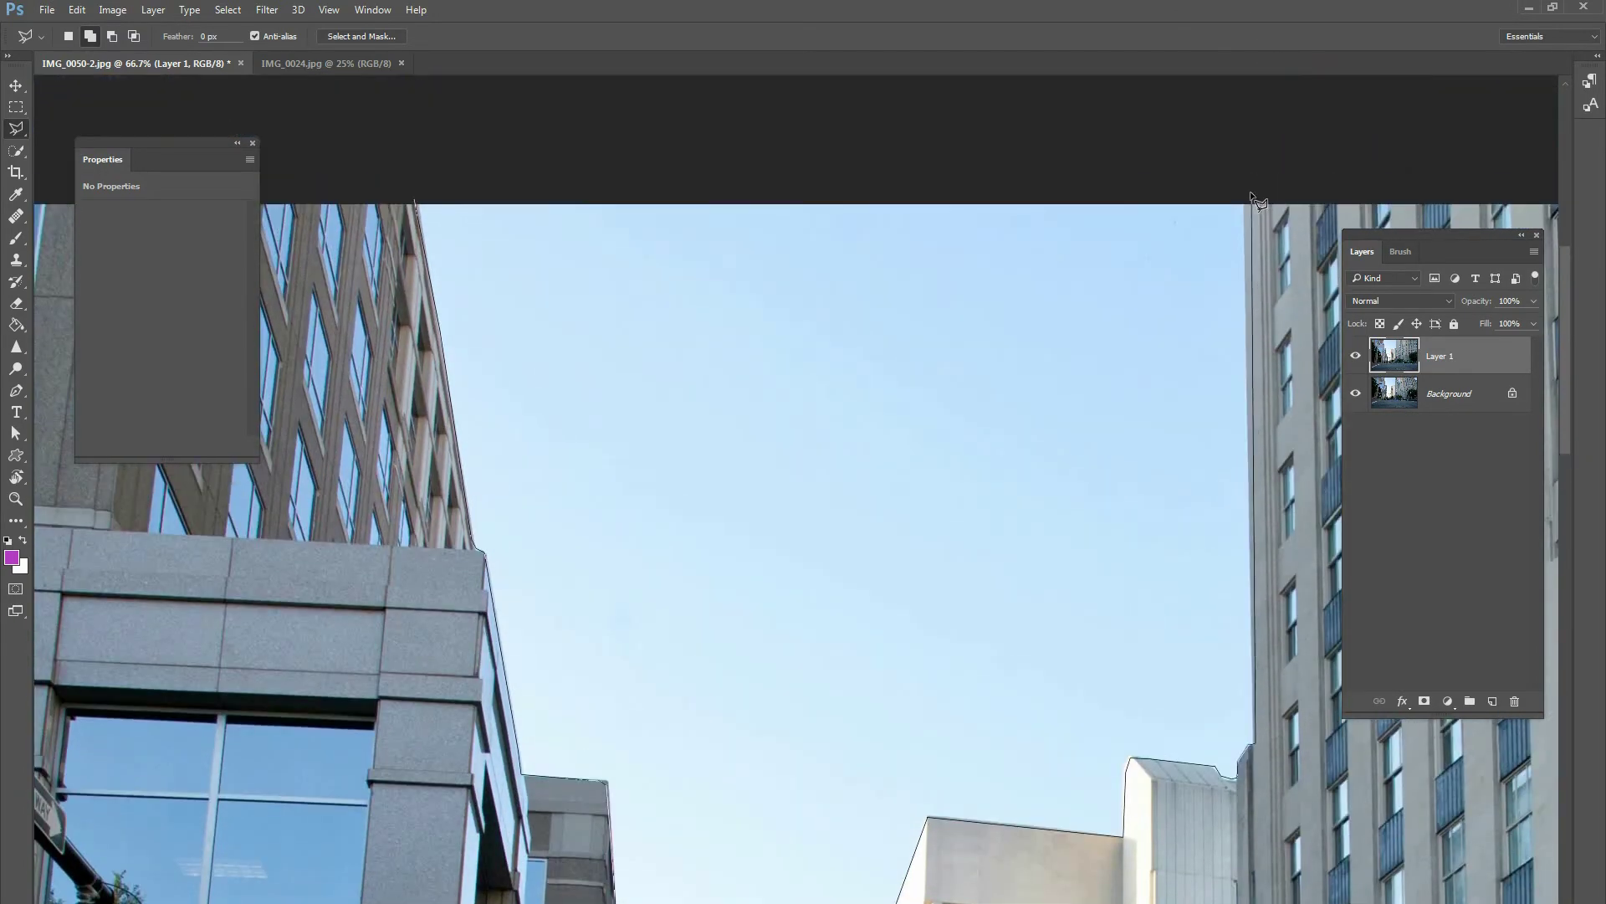
click(1247, 189)
click(412, 200)
click(413, 202)
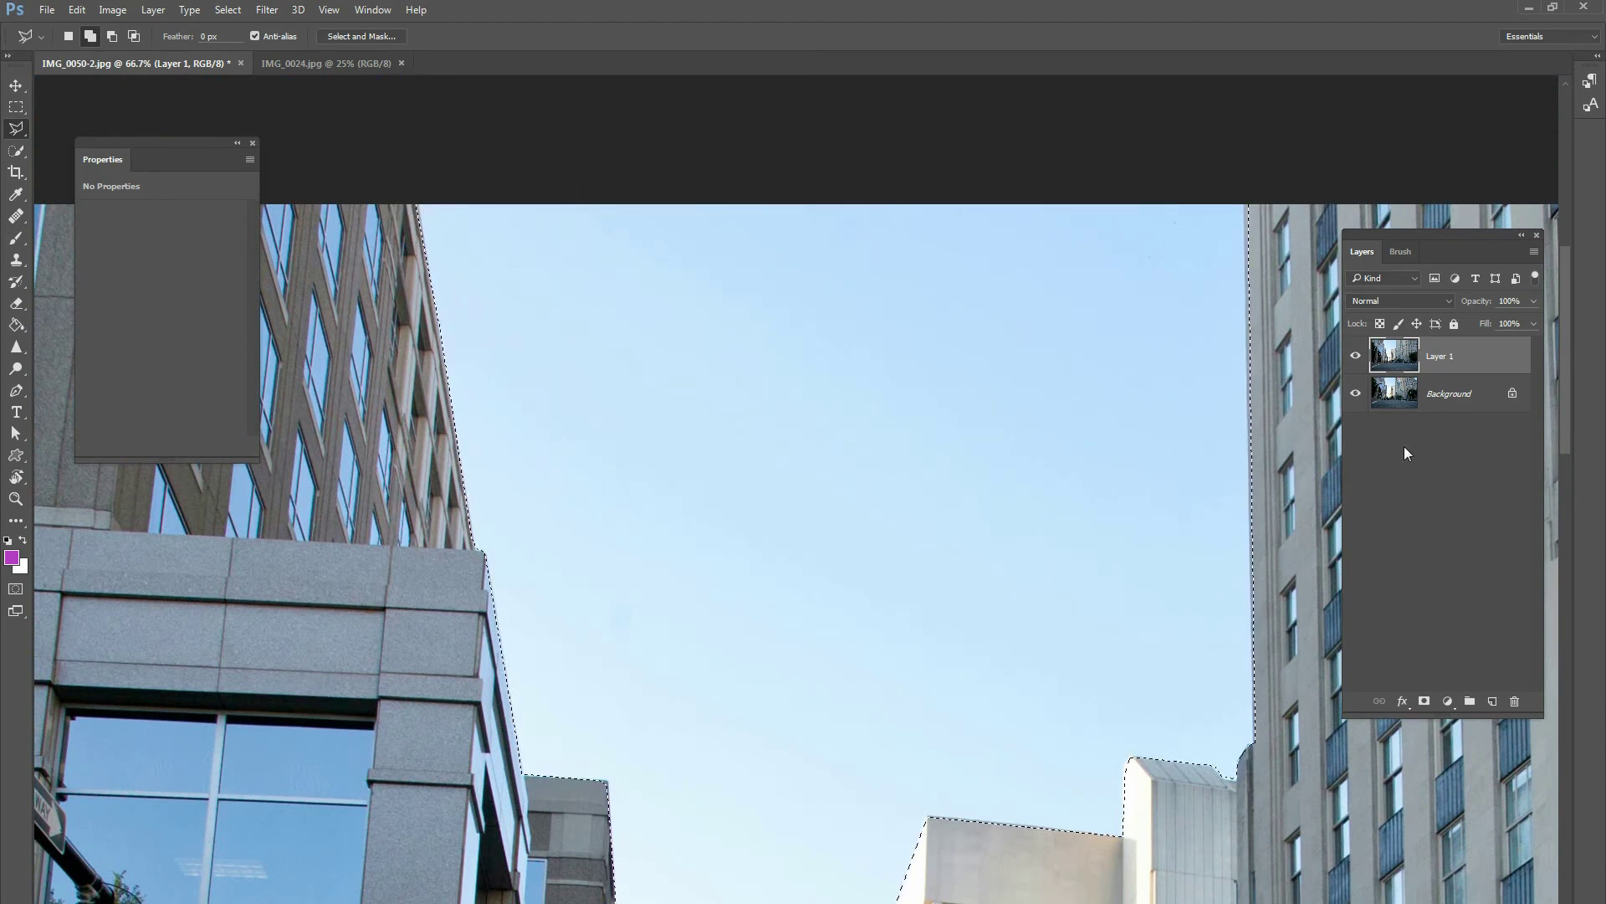
- Add a new layer above the merged photo and name it sky
click(1492, 701)
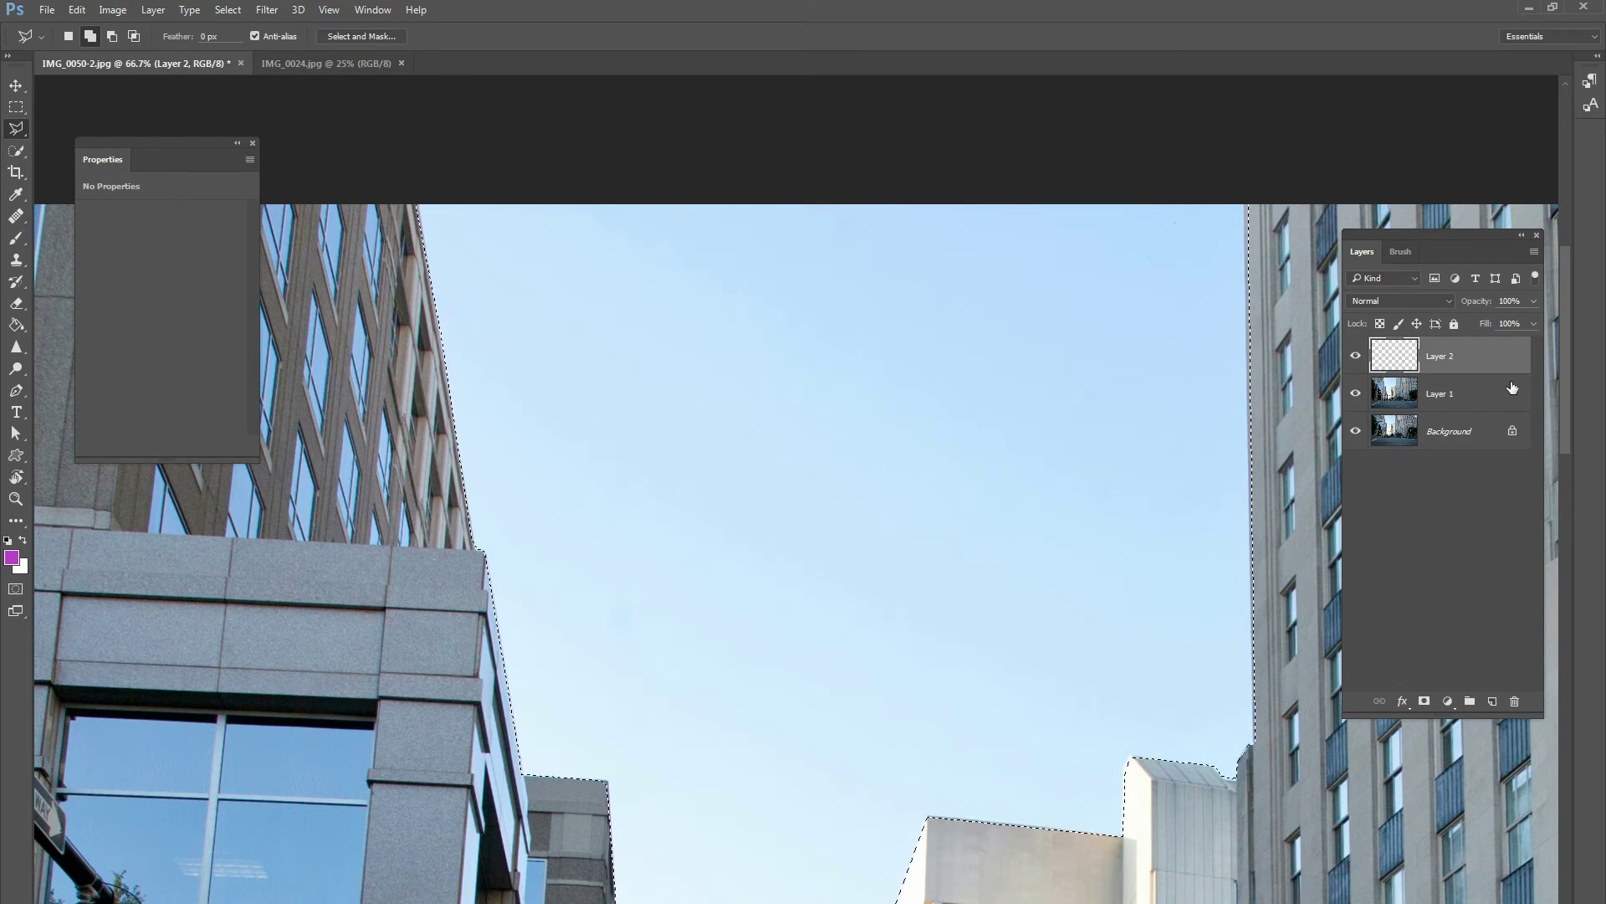
double_click(1434, 355)
text(sky)
key(Return)
- Fill the selected sky area with the purple foreground colour using the Paint Bucket, and deselect
click(16, 325)
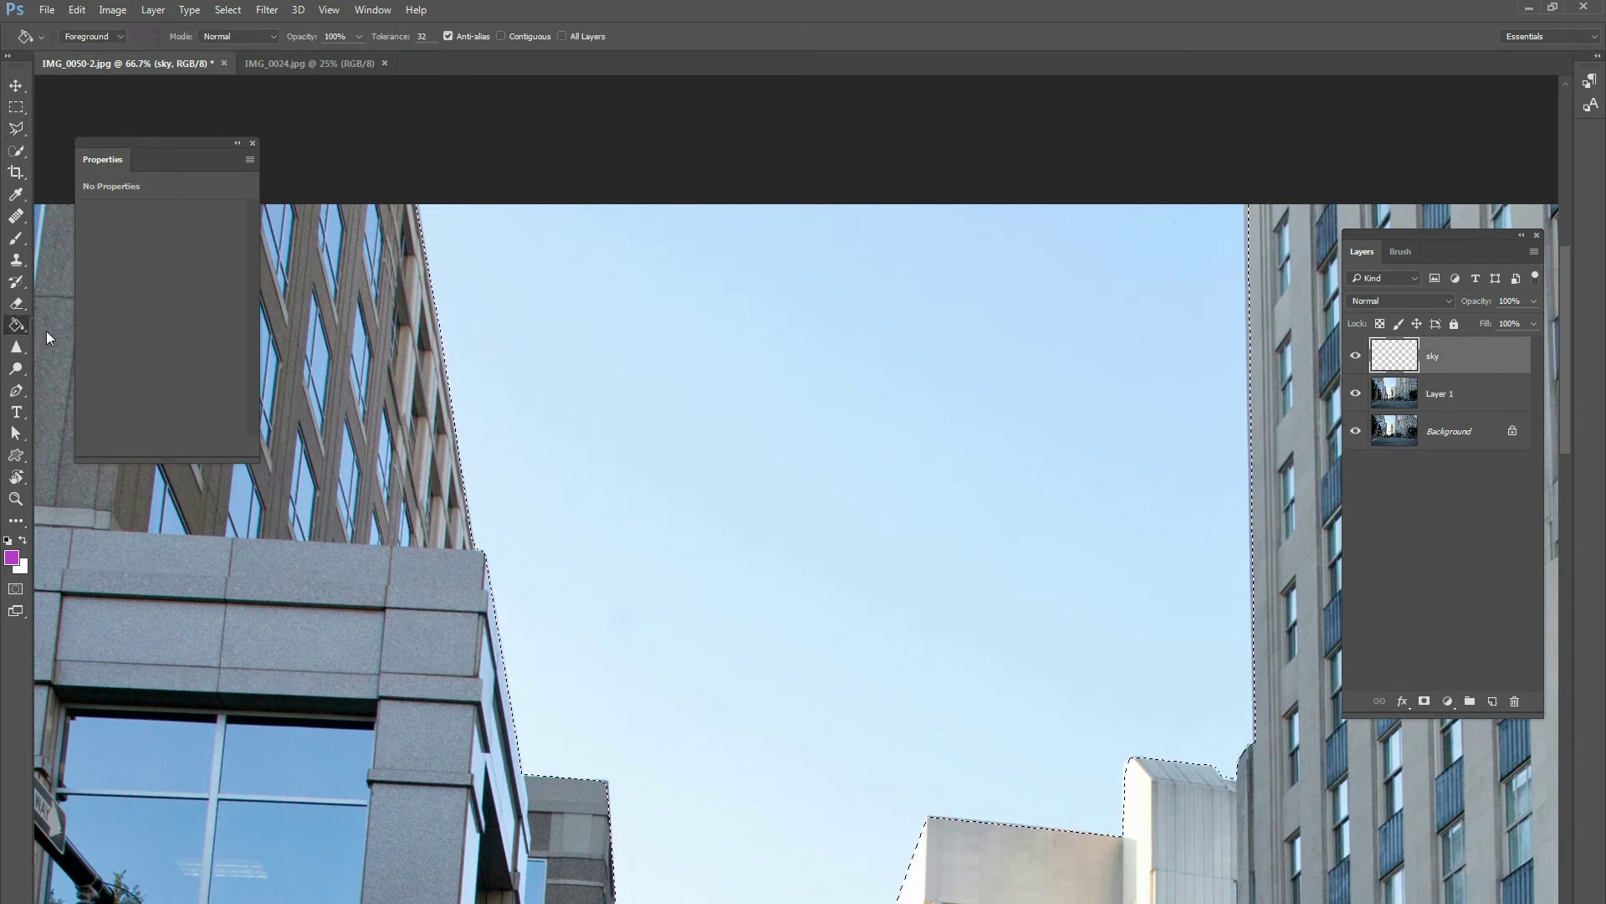
right_click(16, 325)
click(84, 341)
click(695, 367)
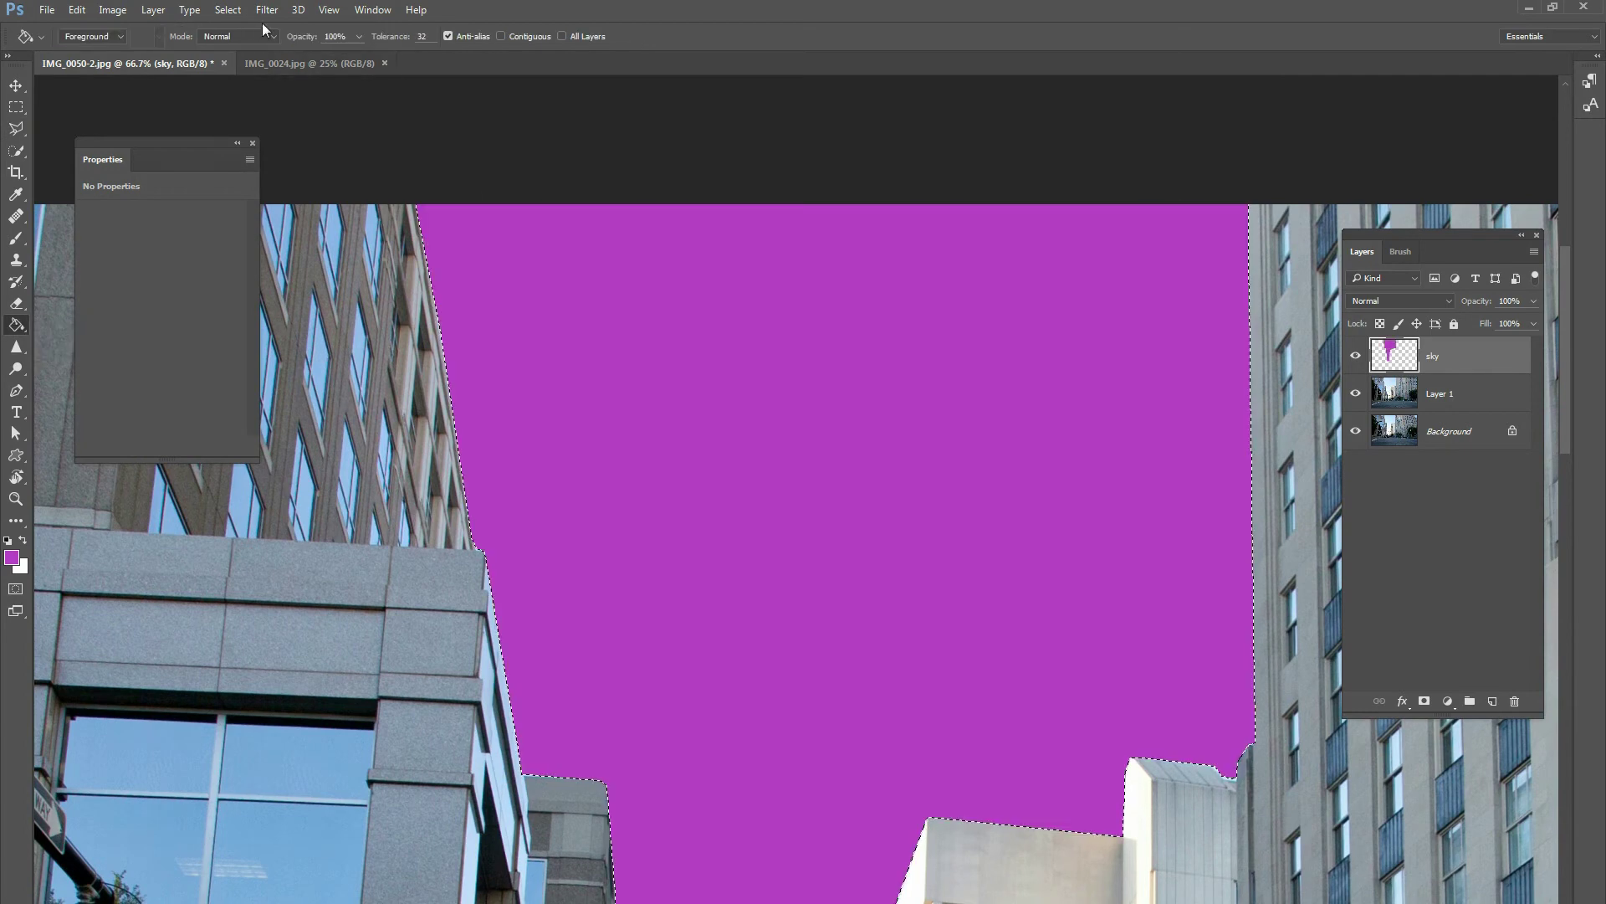
click(228, 9)
click(238, 39)
key(ctrl+minus)
key(ctrl+minus)
key(ctrl+minus)
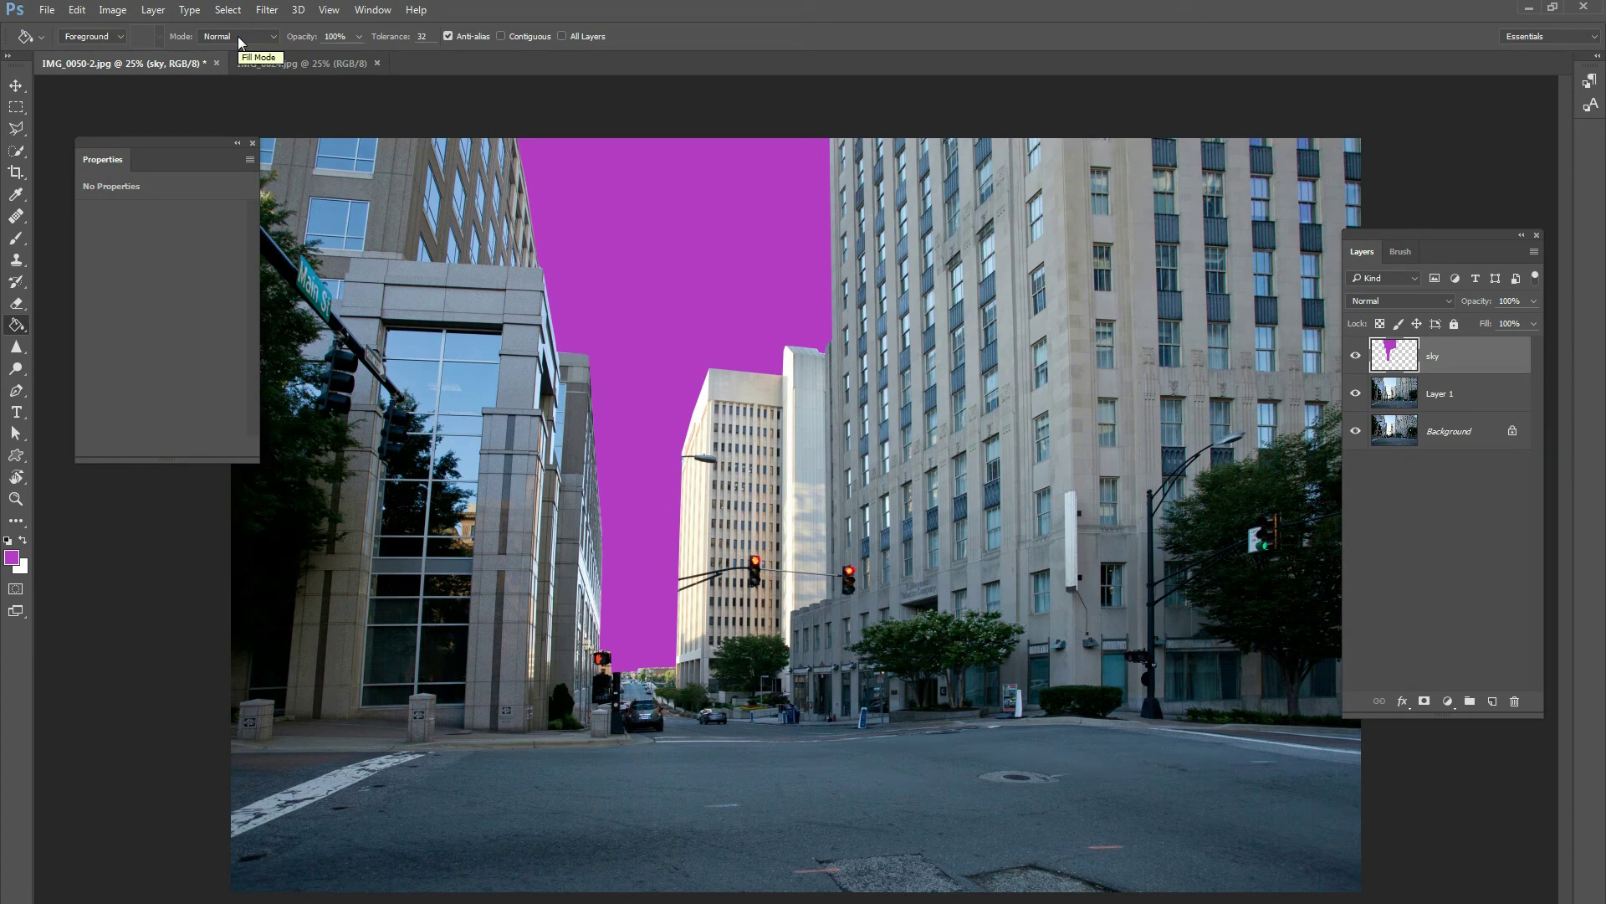
- In the sky layer's Blending Options, split the Underlying Layer black slider to 0 / 187 to reveal the street lamp, and apply
click(17, 87)
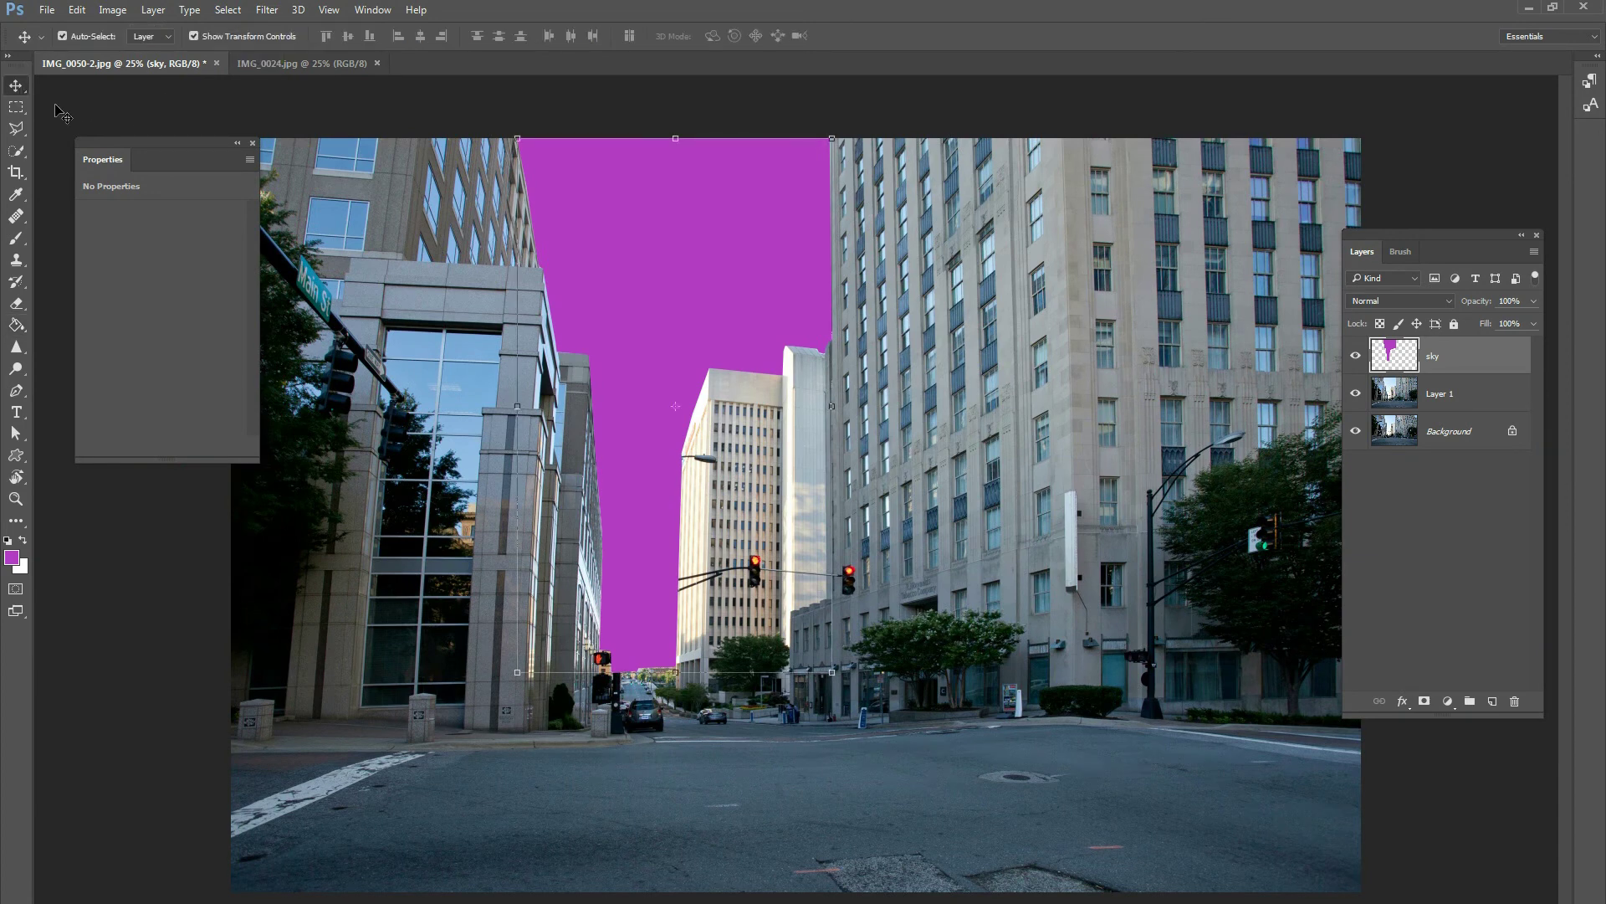
key(ctrl+plus)
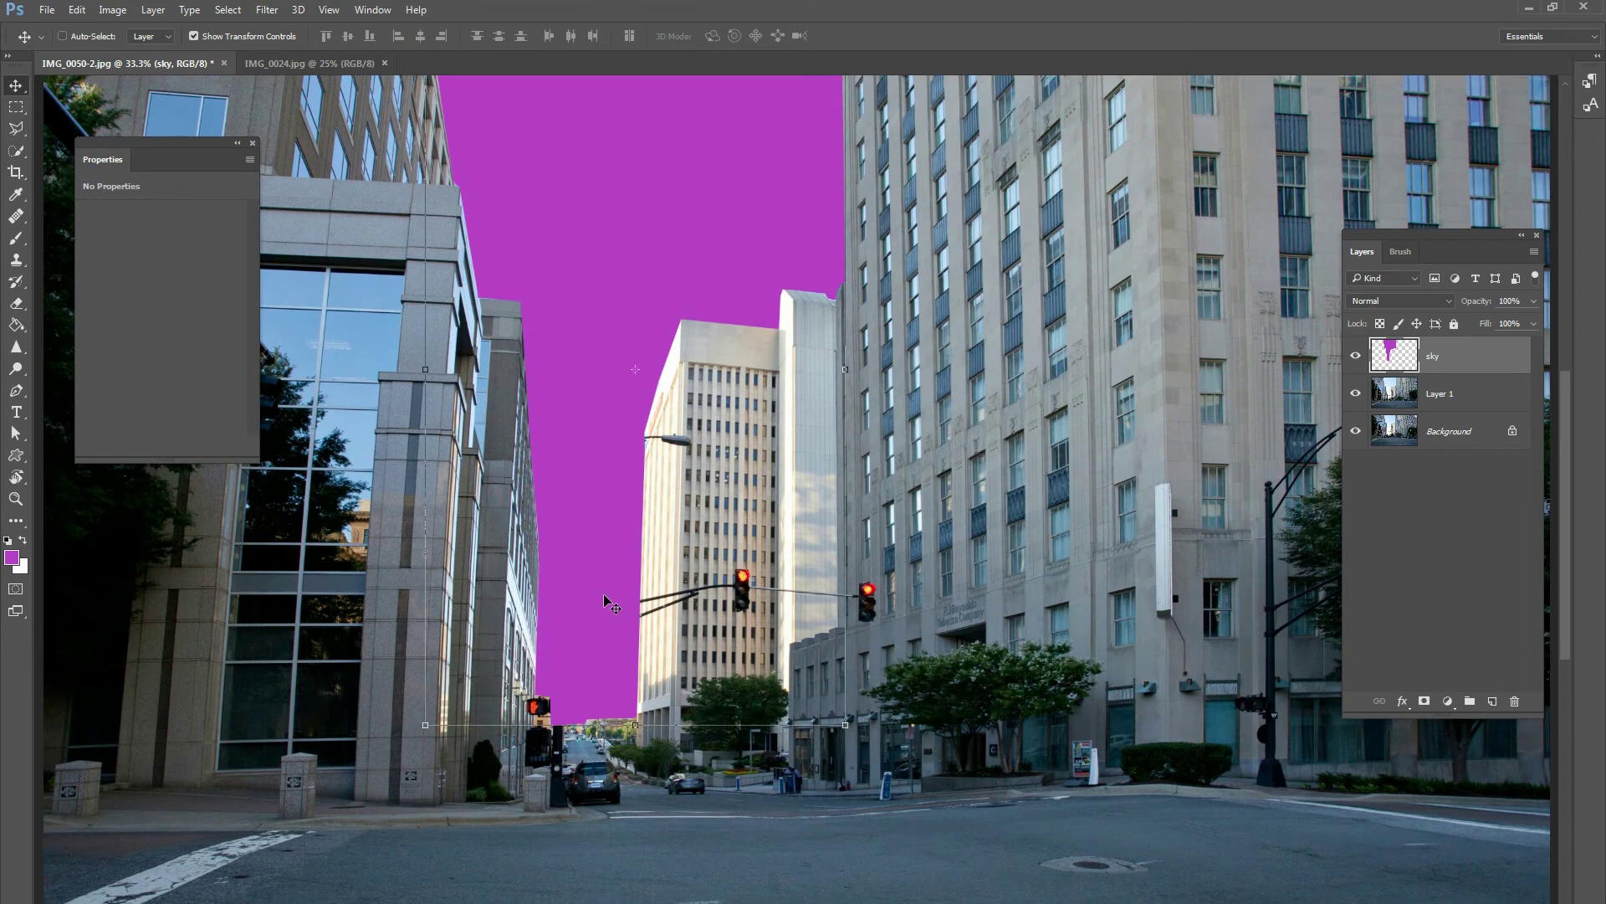
click(1404, 700)
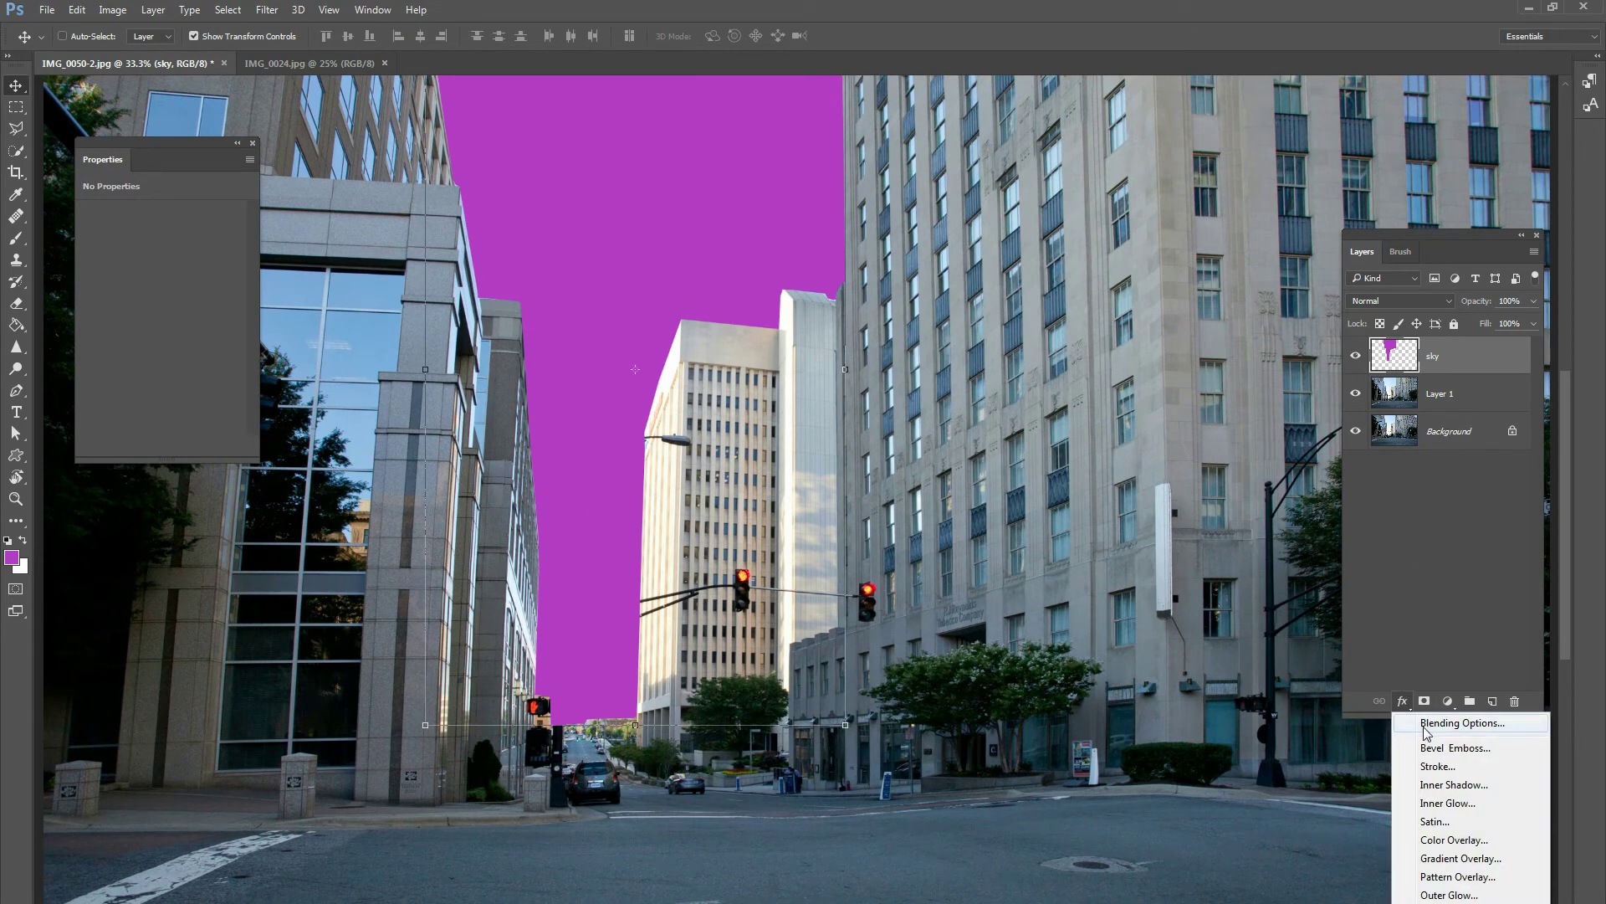
click(1469, 726)
drag(1177, 249, 1158, 319)
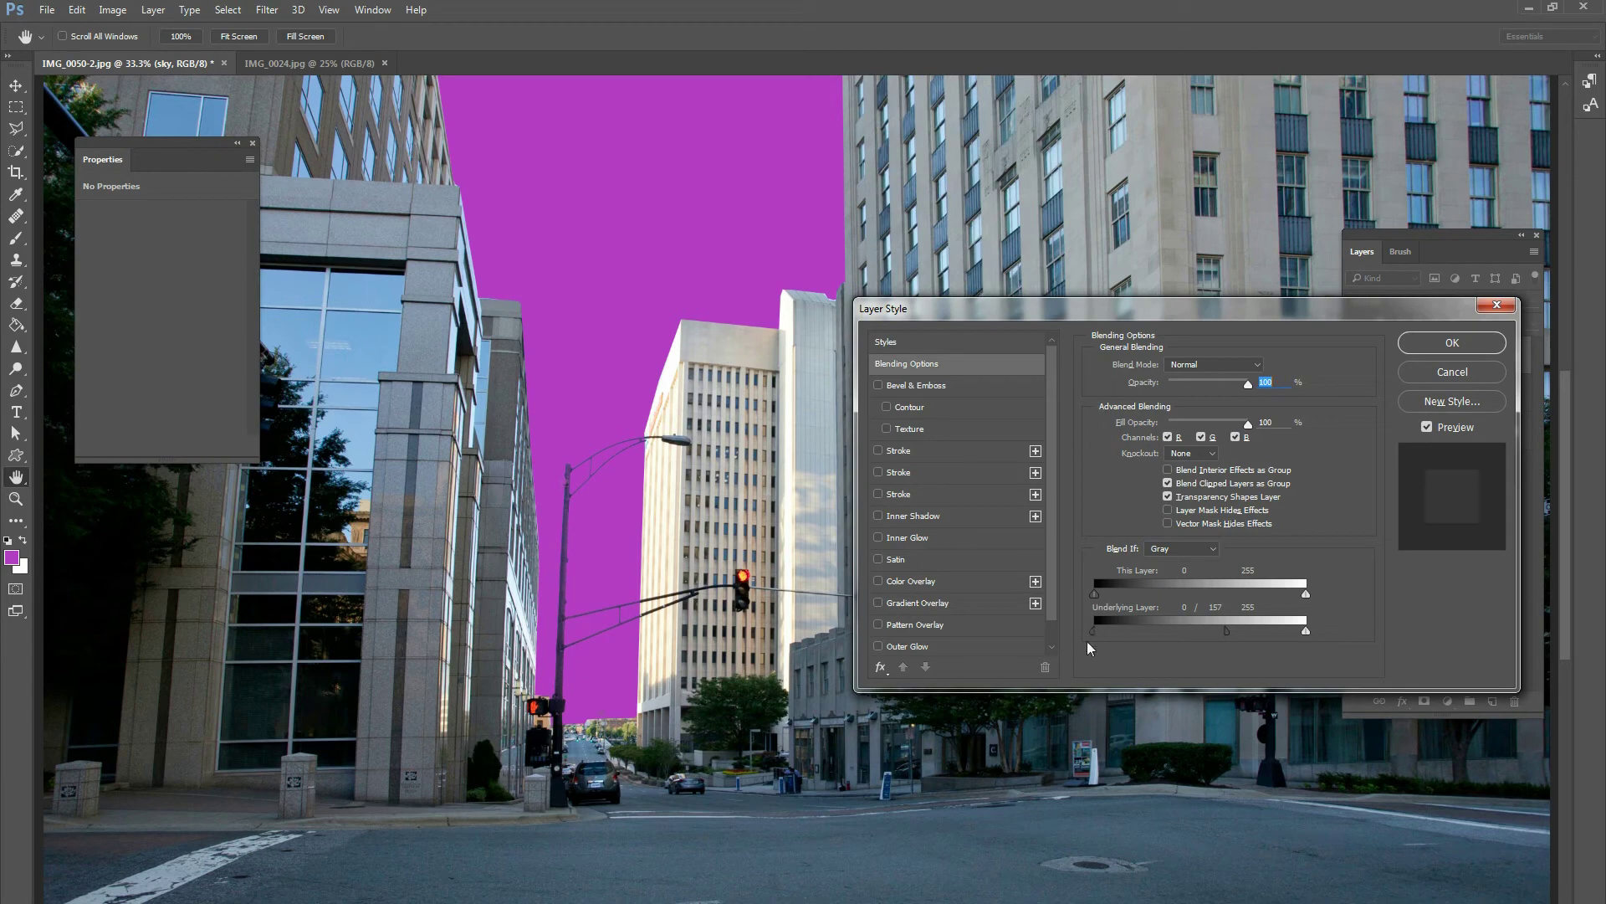
click(1453, 342)
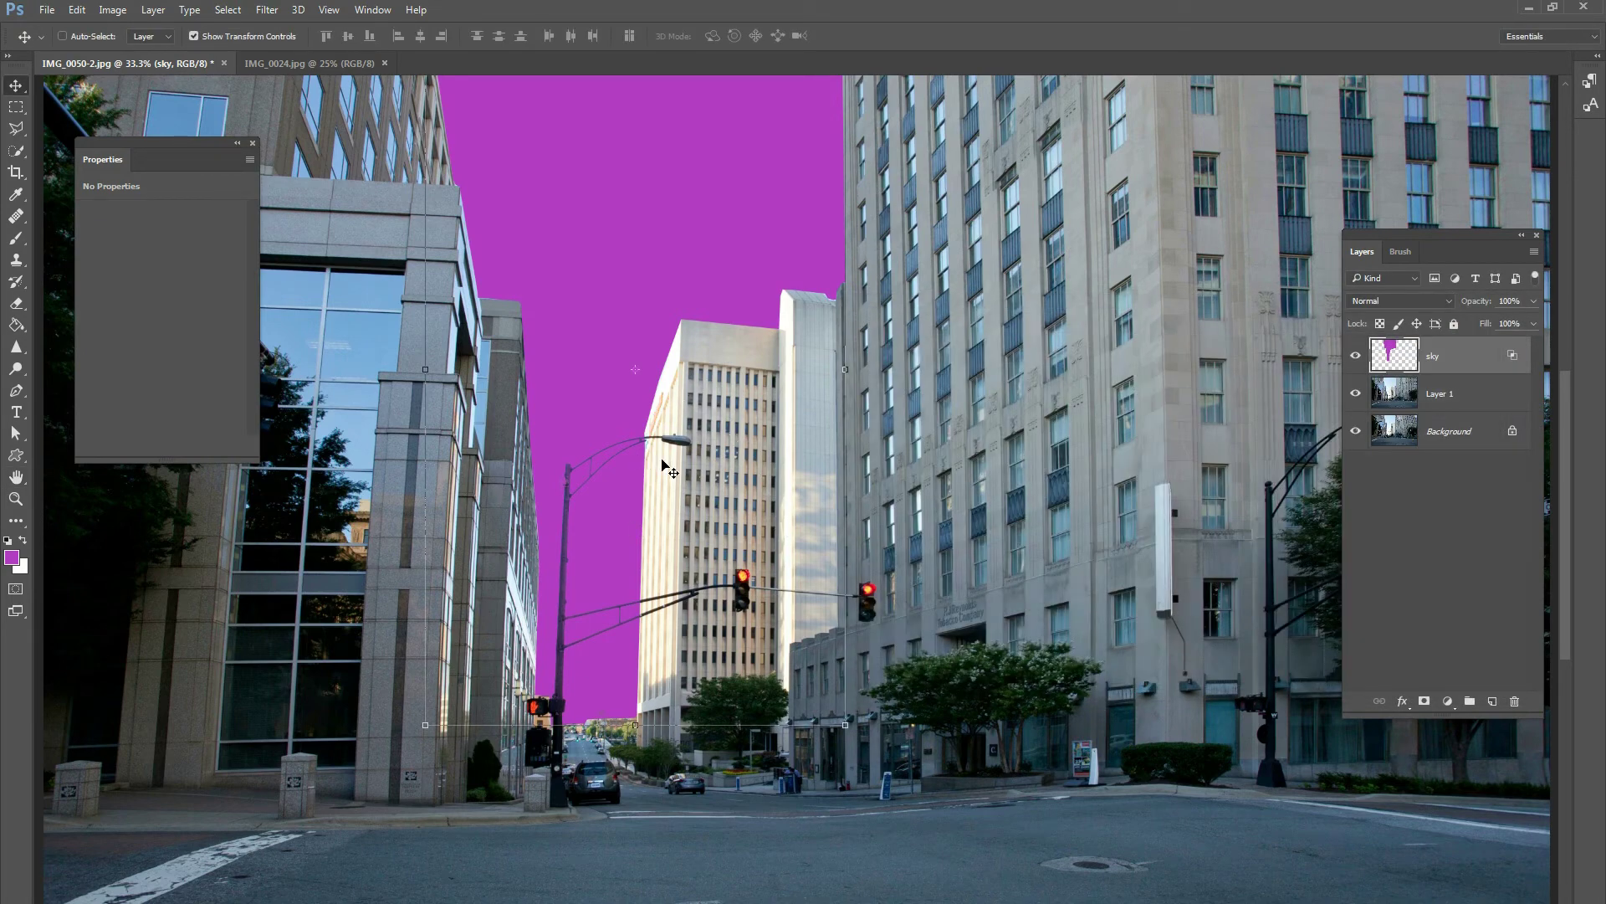
key(ctrl+minus)
key(ctrl+minus)
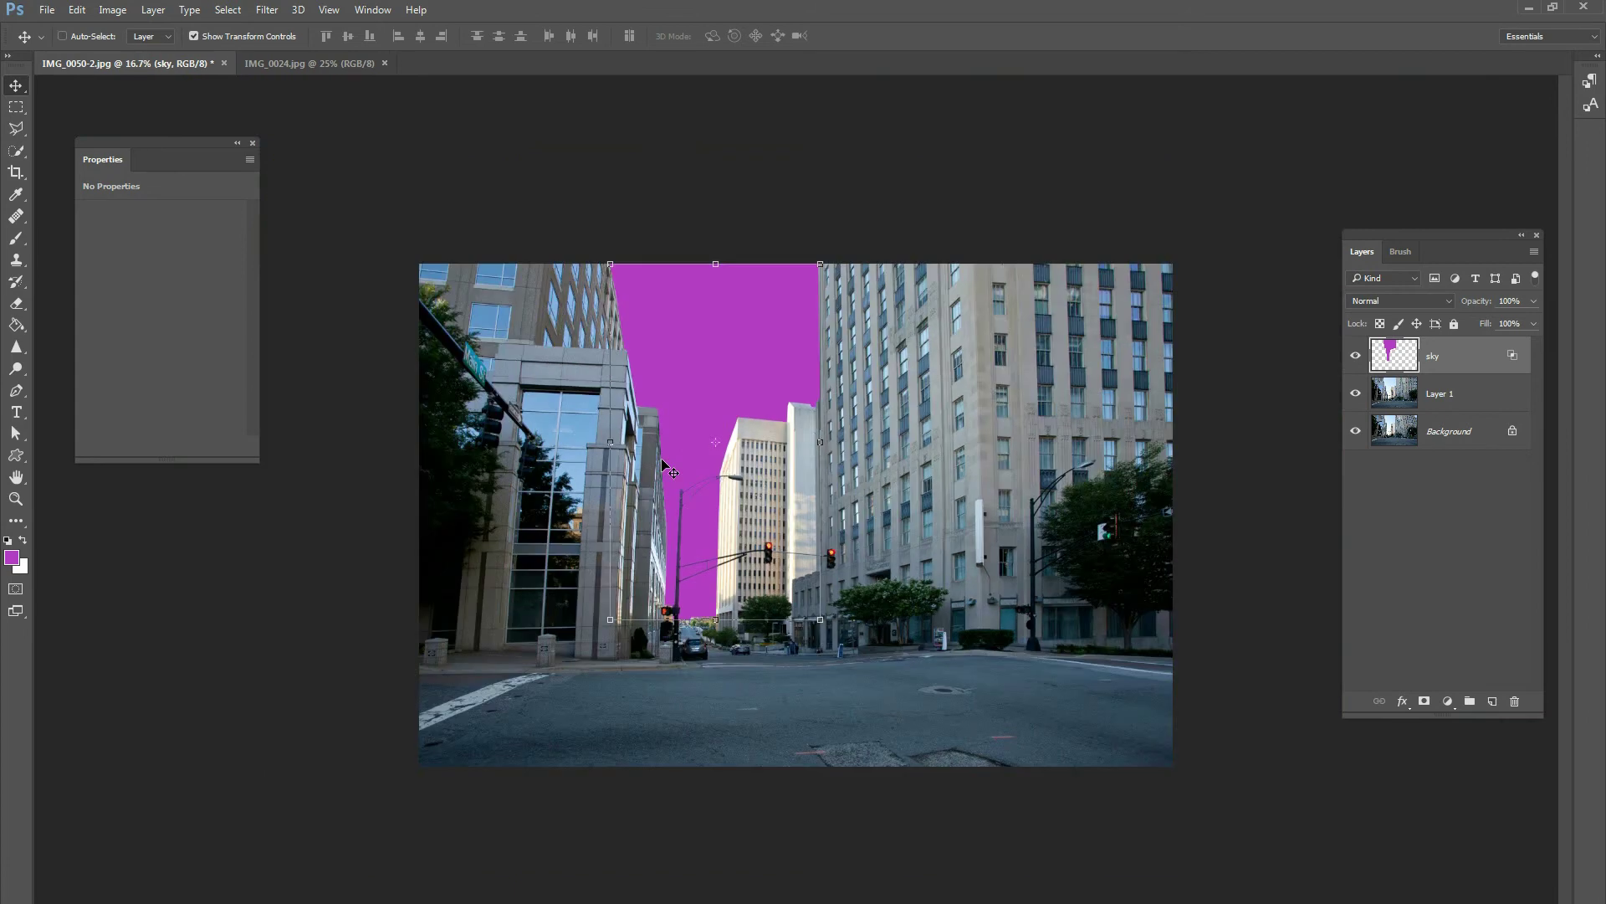
key(ctrl+plus)
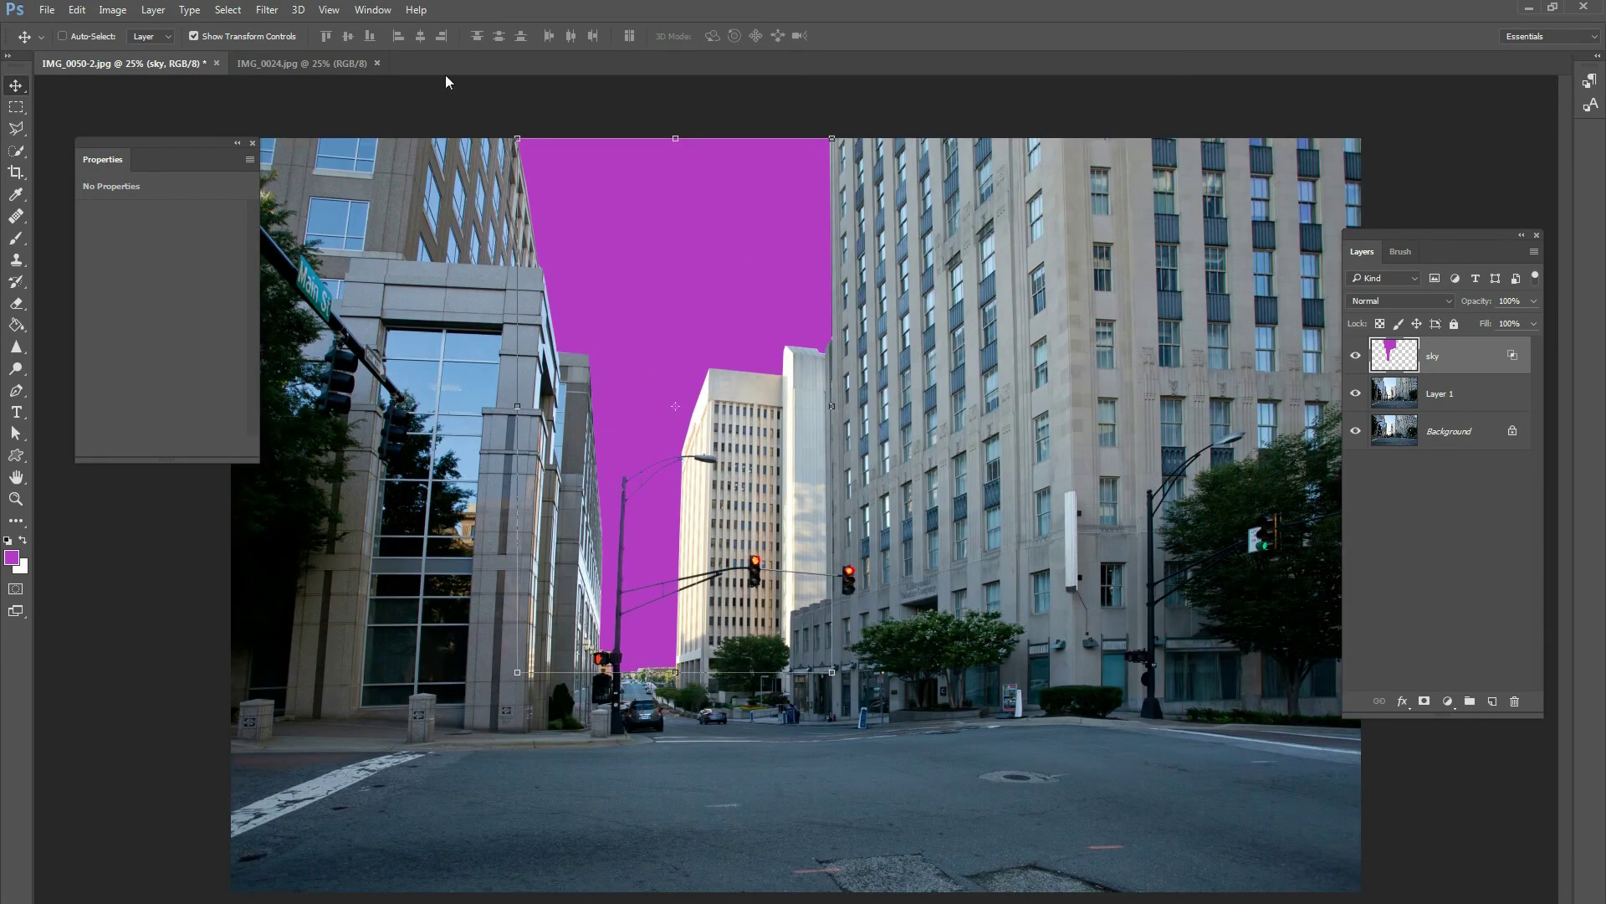
- Copy the entire cloud photo IMG_0024.jpg, paste it into the city document, and name the new layer clouds
click(339, 64)
click(228, 9)
click(237, 32)
click(124, 64)
key(ctrl+v)
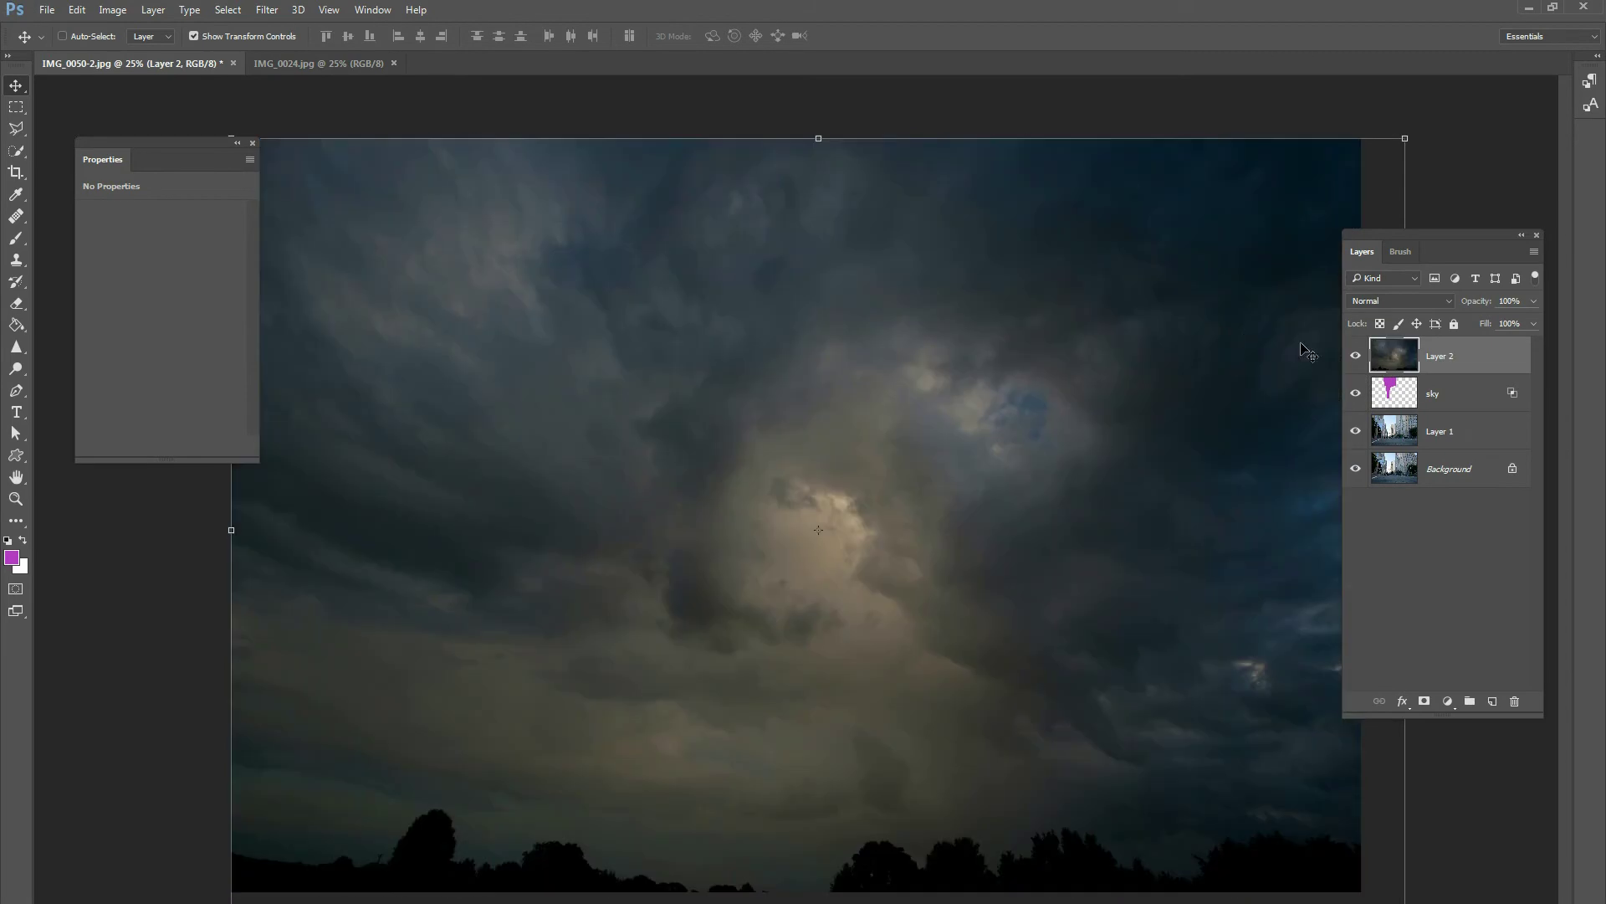
double_click(1434, 357)
text(clouds)
key(Return)
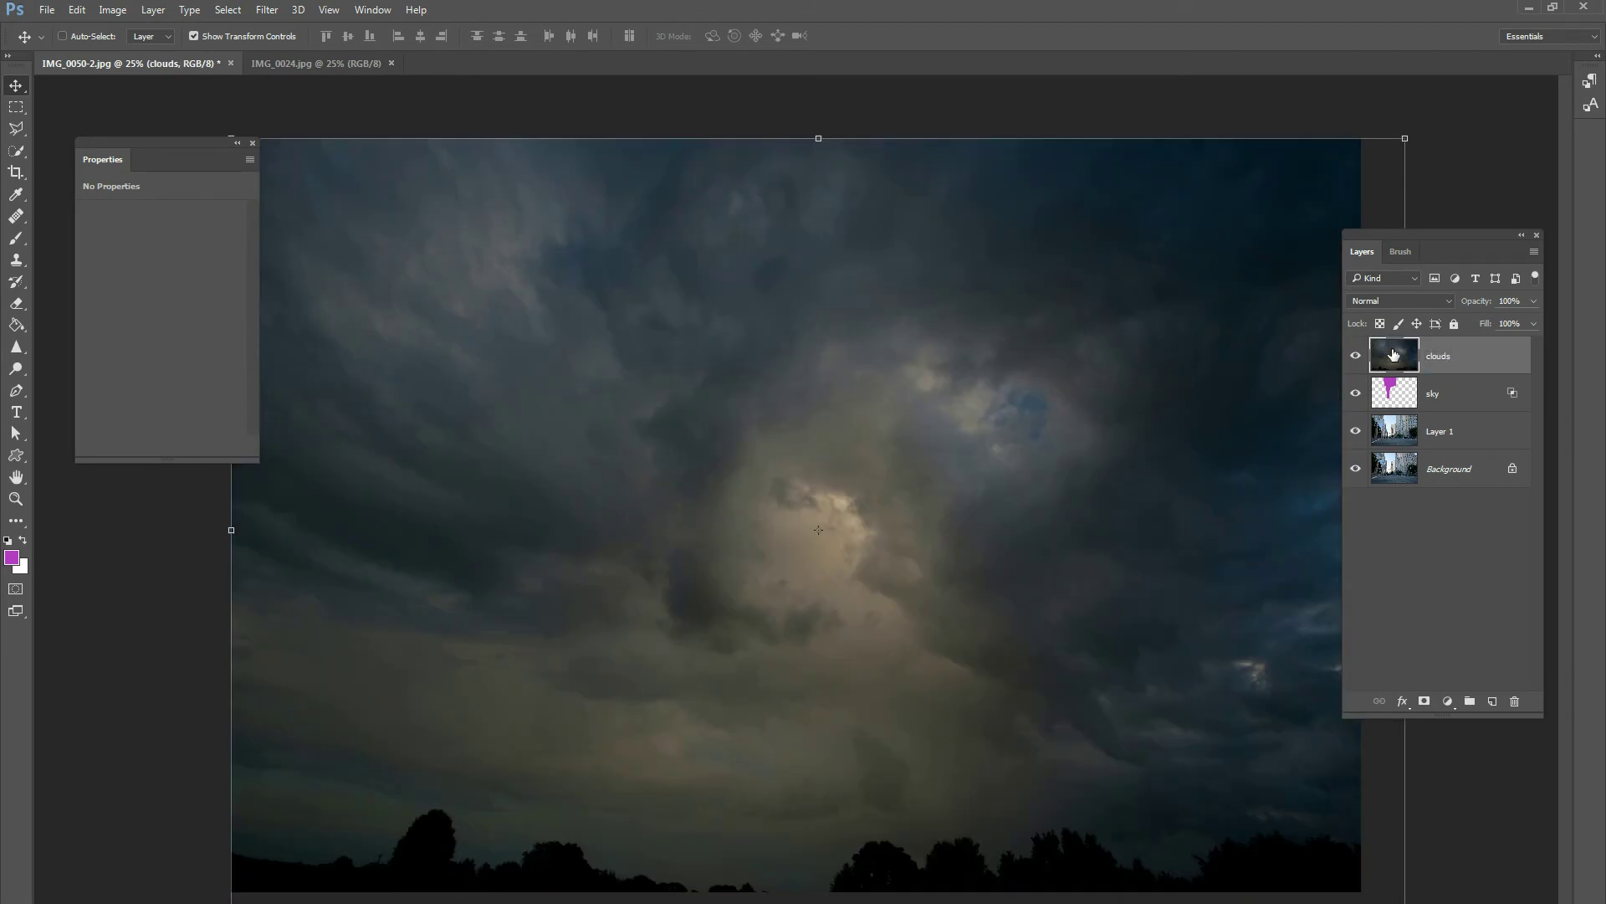
- Clip the clouds layer to the sky layer and shift the clouds behind the buildings
drag(873, 535, 922, 358)
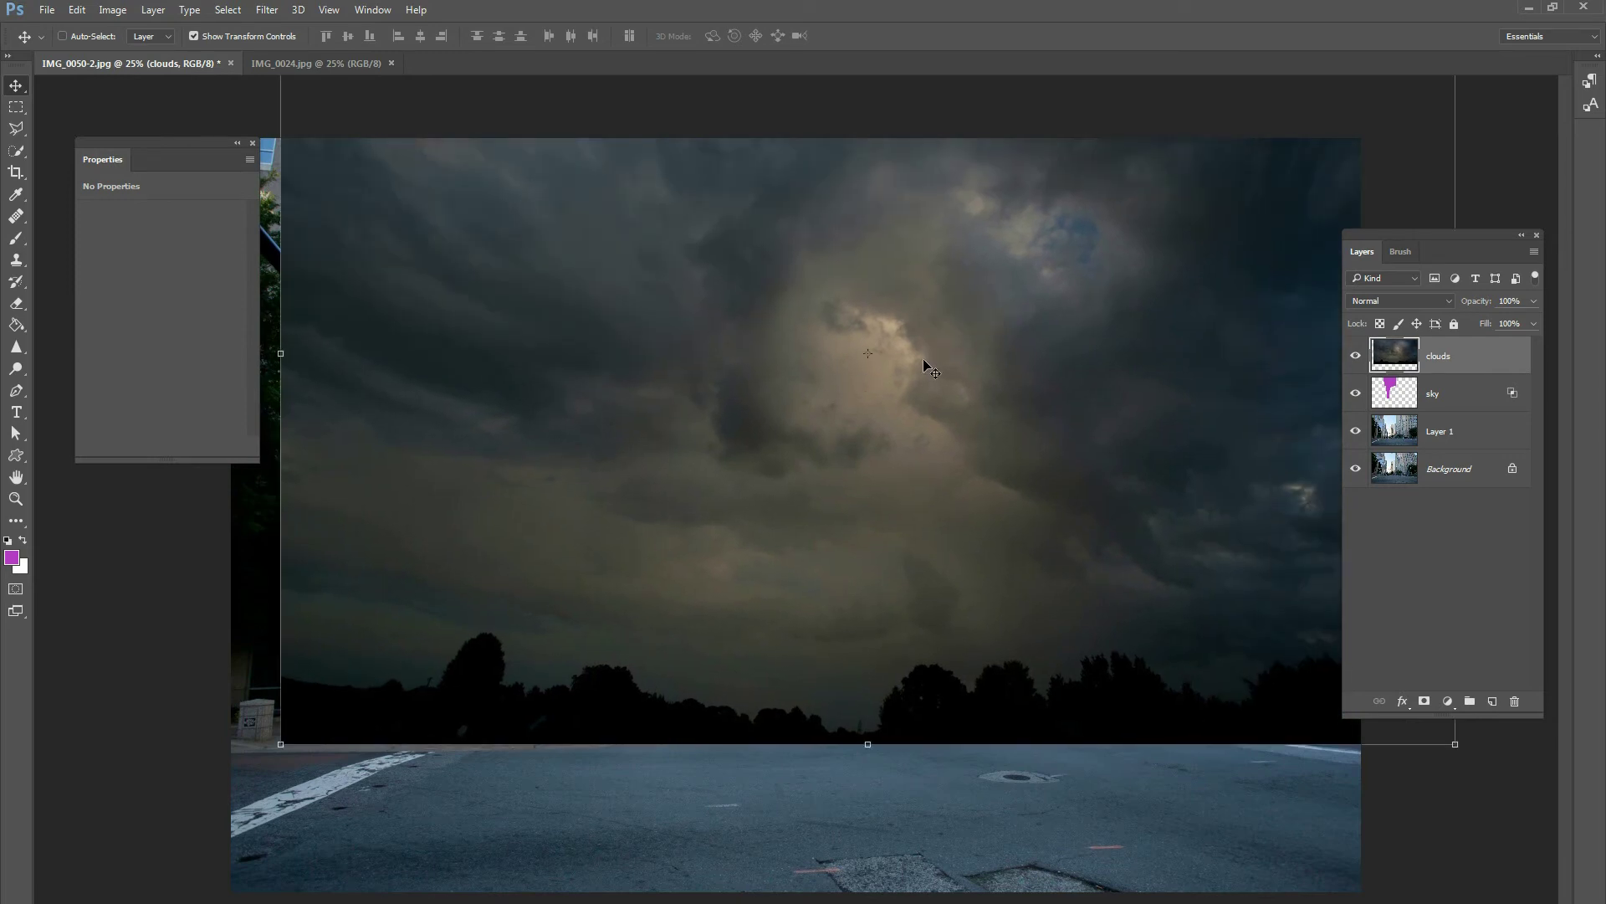
key(ctrl+alt+g)
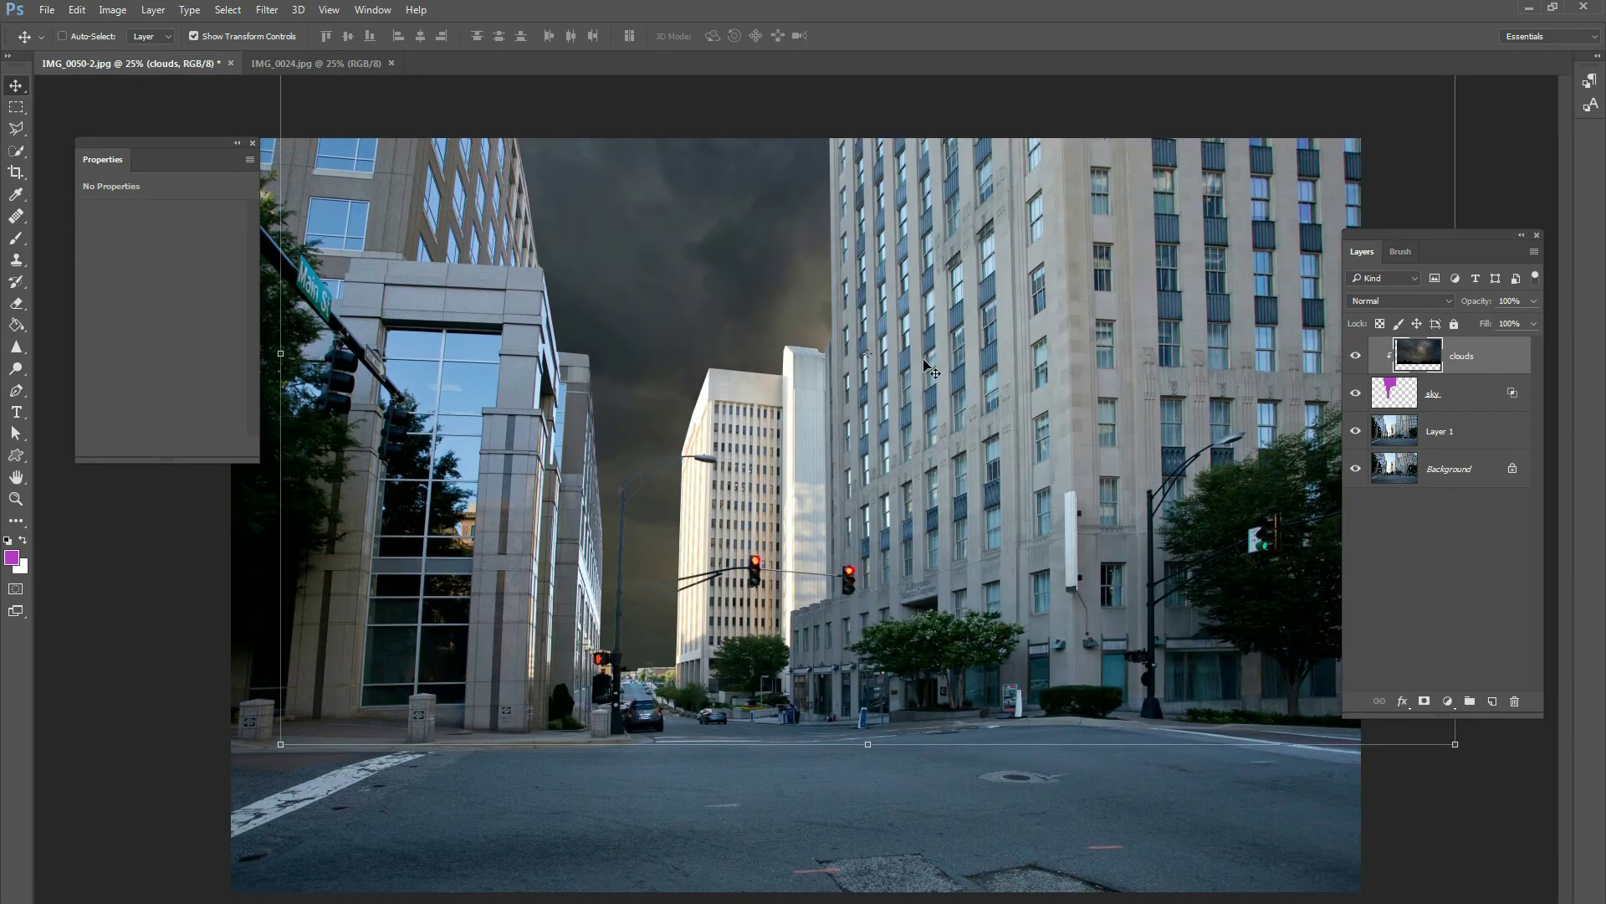
drag(929, 368, 954, 501)
- Scale the clouds to 68.61% width and 74.68% height, position them over the sky gap, and apply the transform
key(ctrl+t)
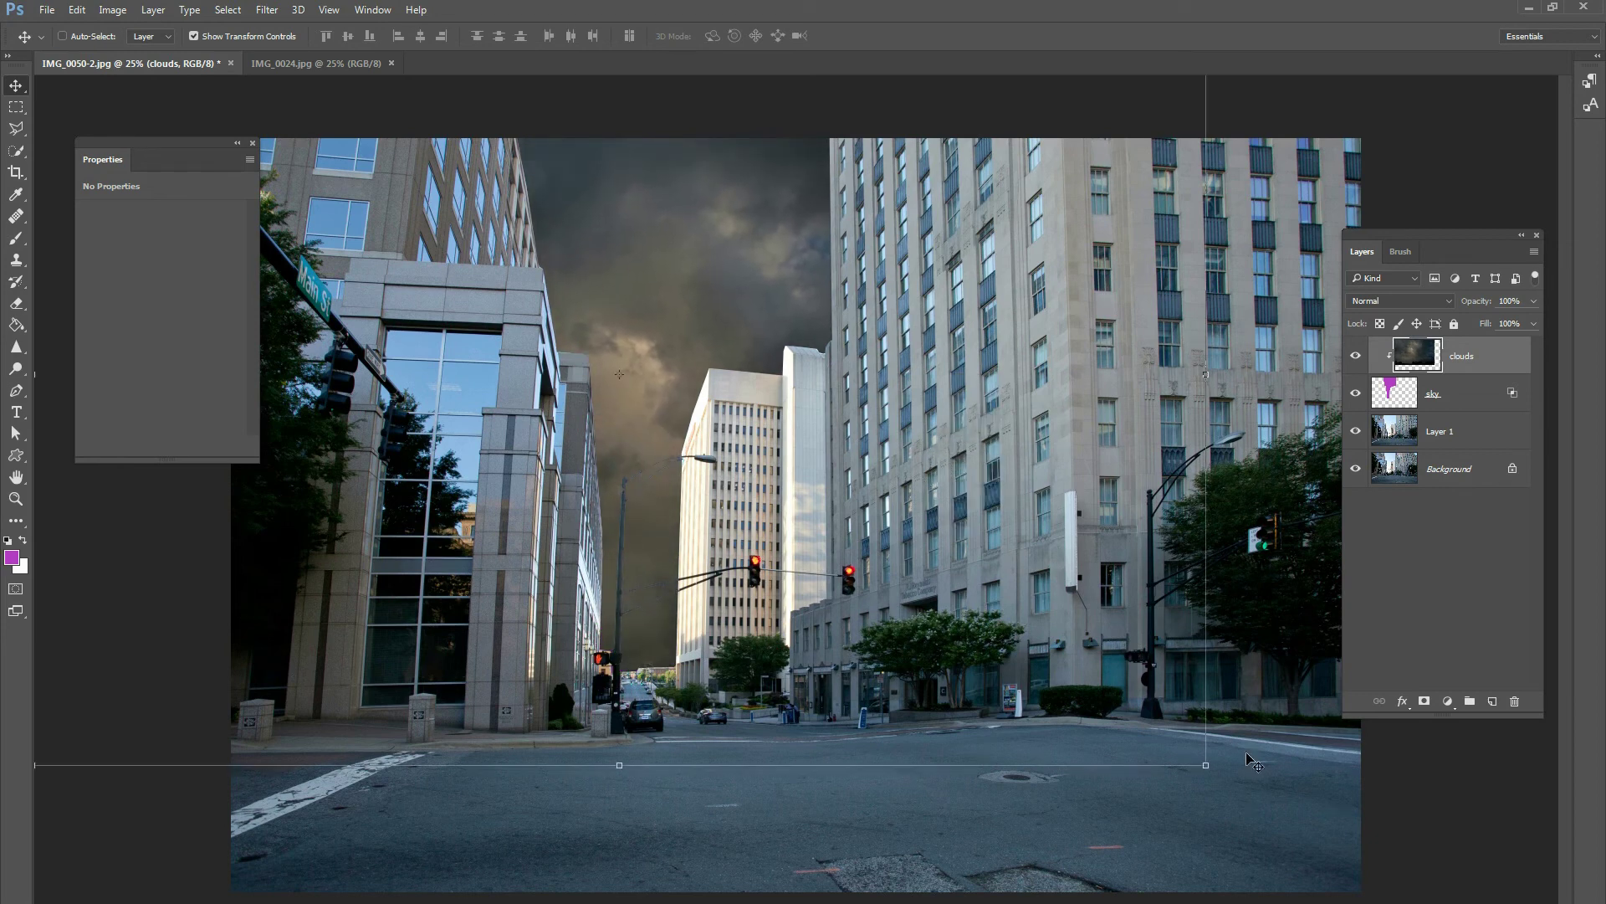
drag(1205, 766, 1067, 705)
drag(669, 170, 677, 111)
mouse_move(848, 210)
mouse_down()
mouse_move(820, 219)
mouse_move(838, 212)
mouse_up()
click(728, 36)
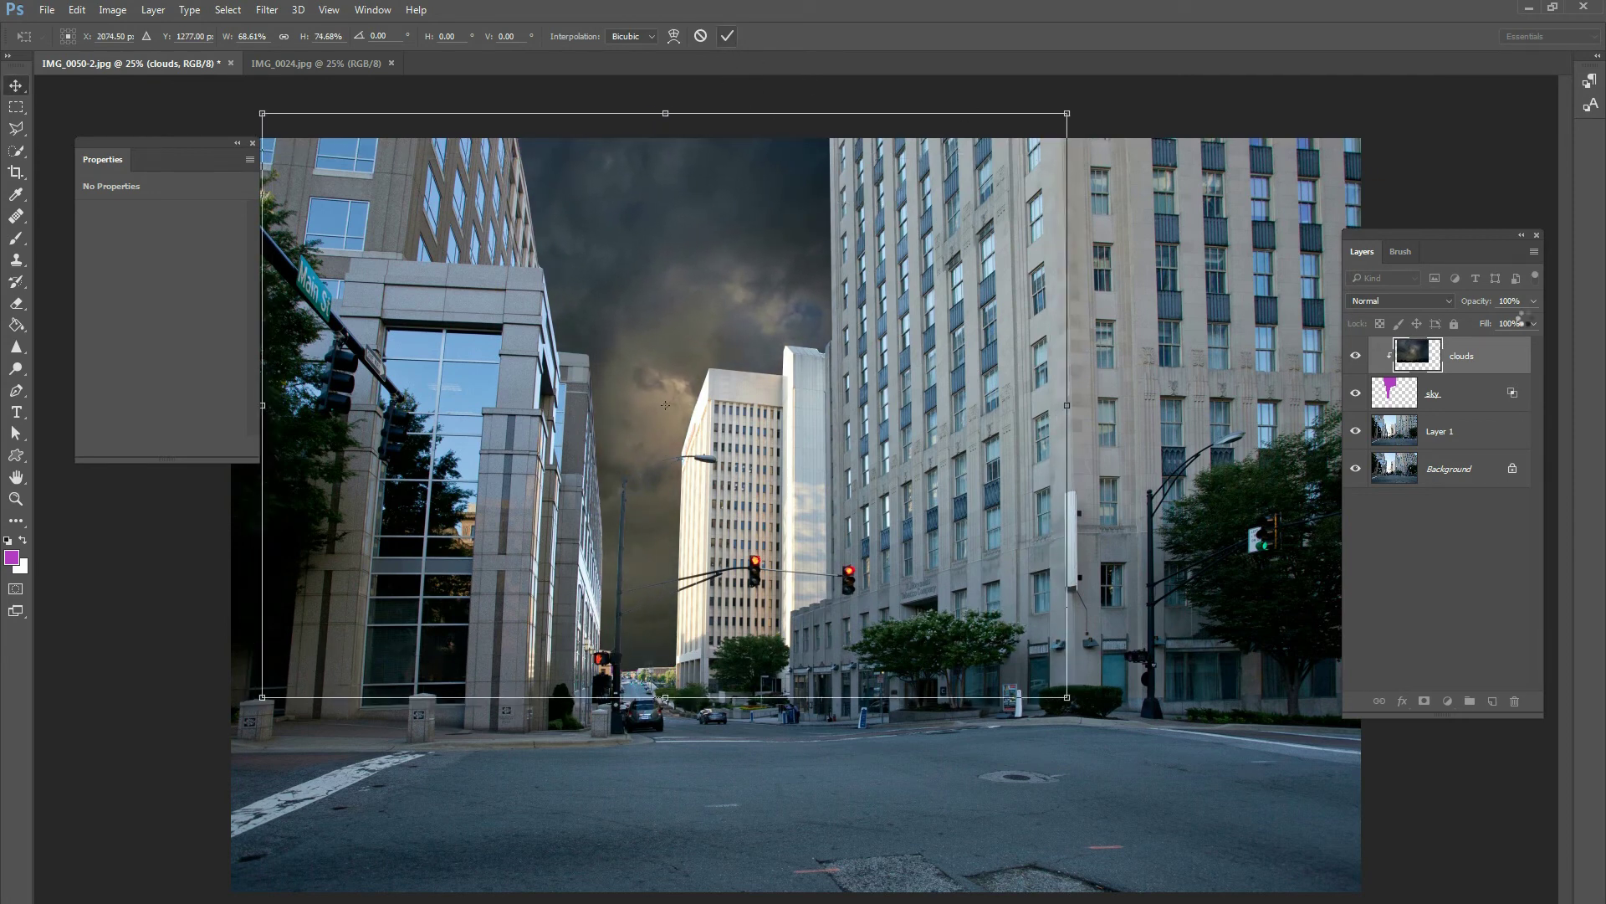
- Lower the sky layer's opacity to 65% and reselect the clouds layer
click(1479, 403)
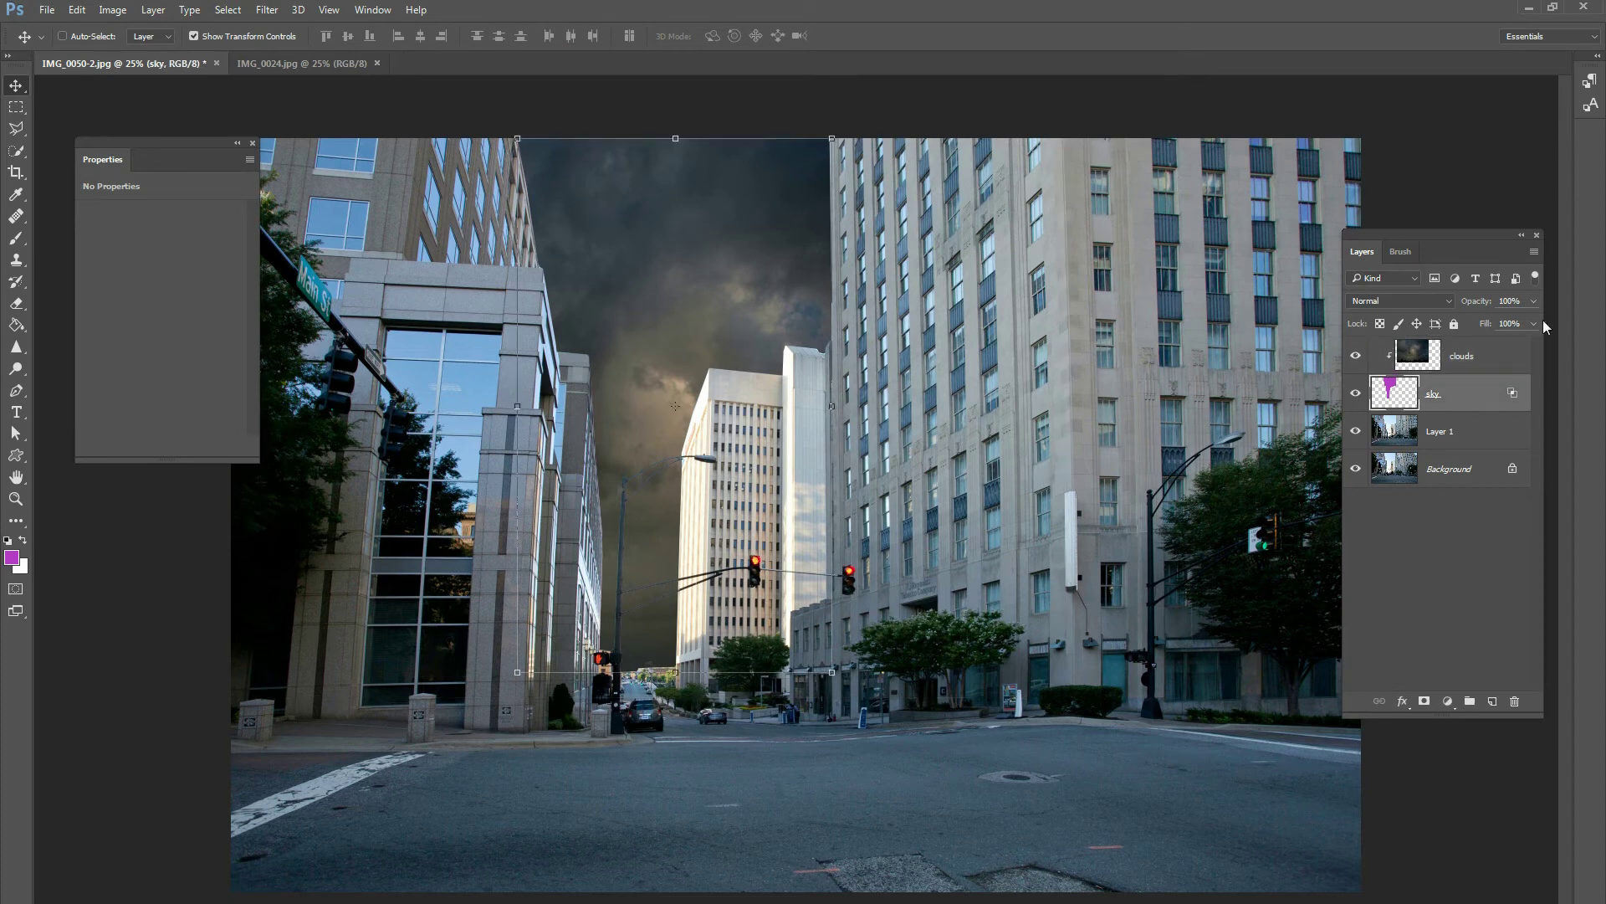
click(1534, 302)
drag(1520, 326, 1503, 323)
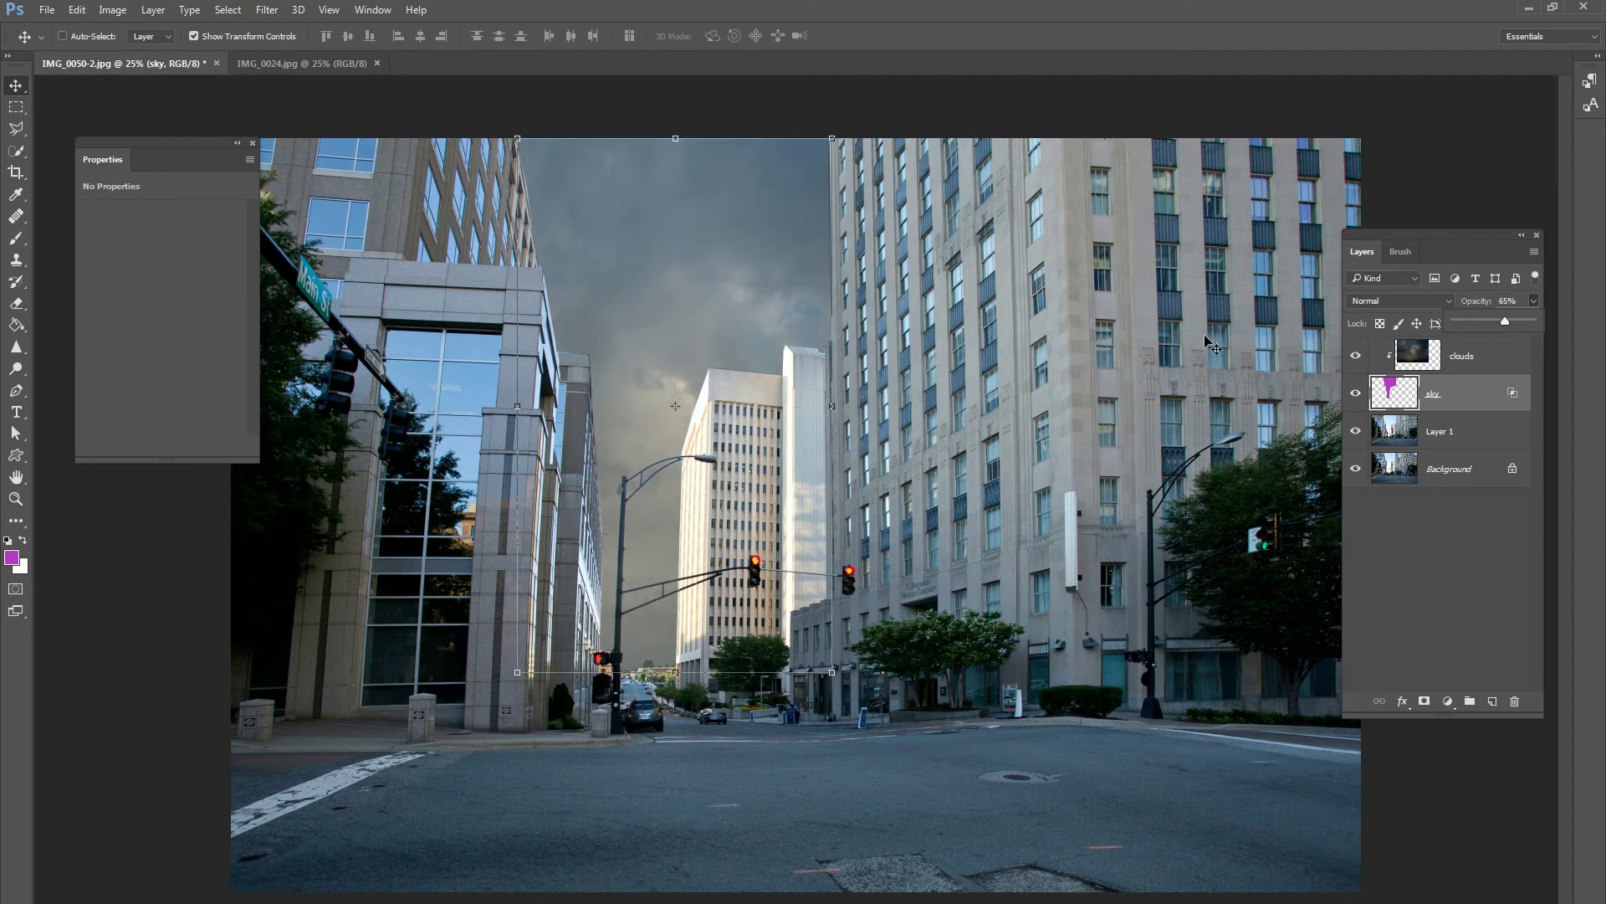
click(1498, 343)
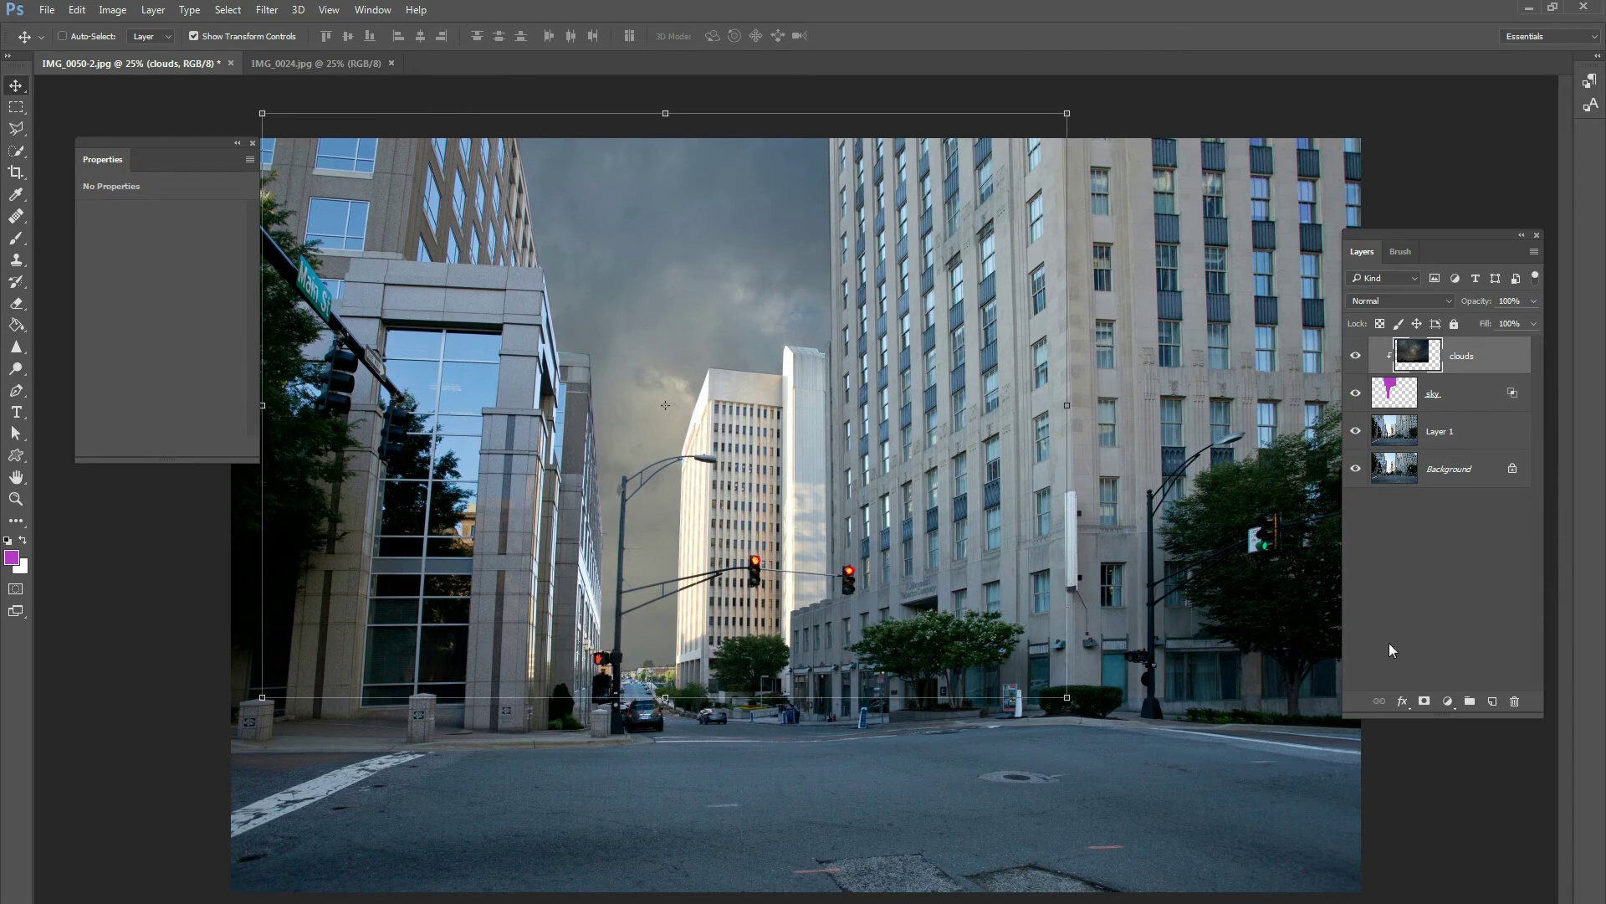
- Add an empty layer above the clouds and set up a soft 1102 px brush in golden yellow at 9% flow
click(1493, 702)
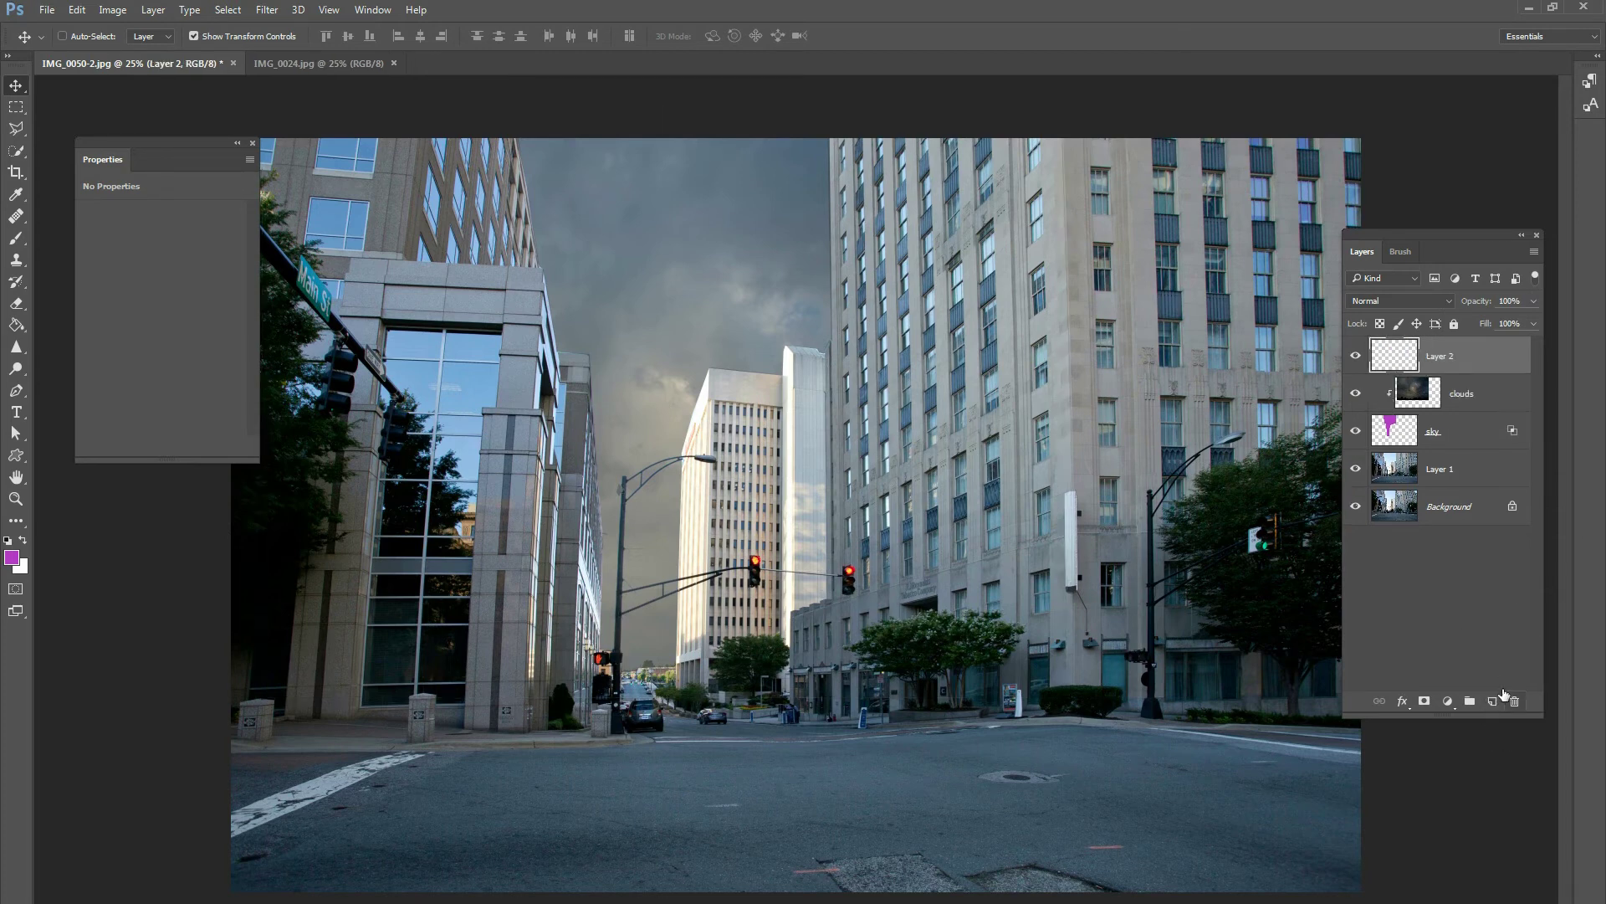
click(15, 238)
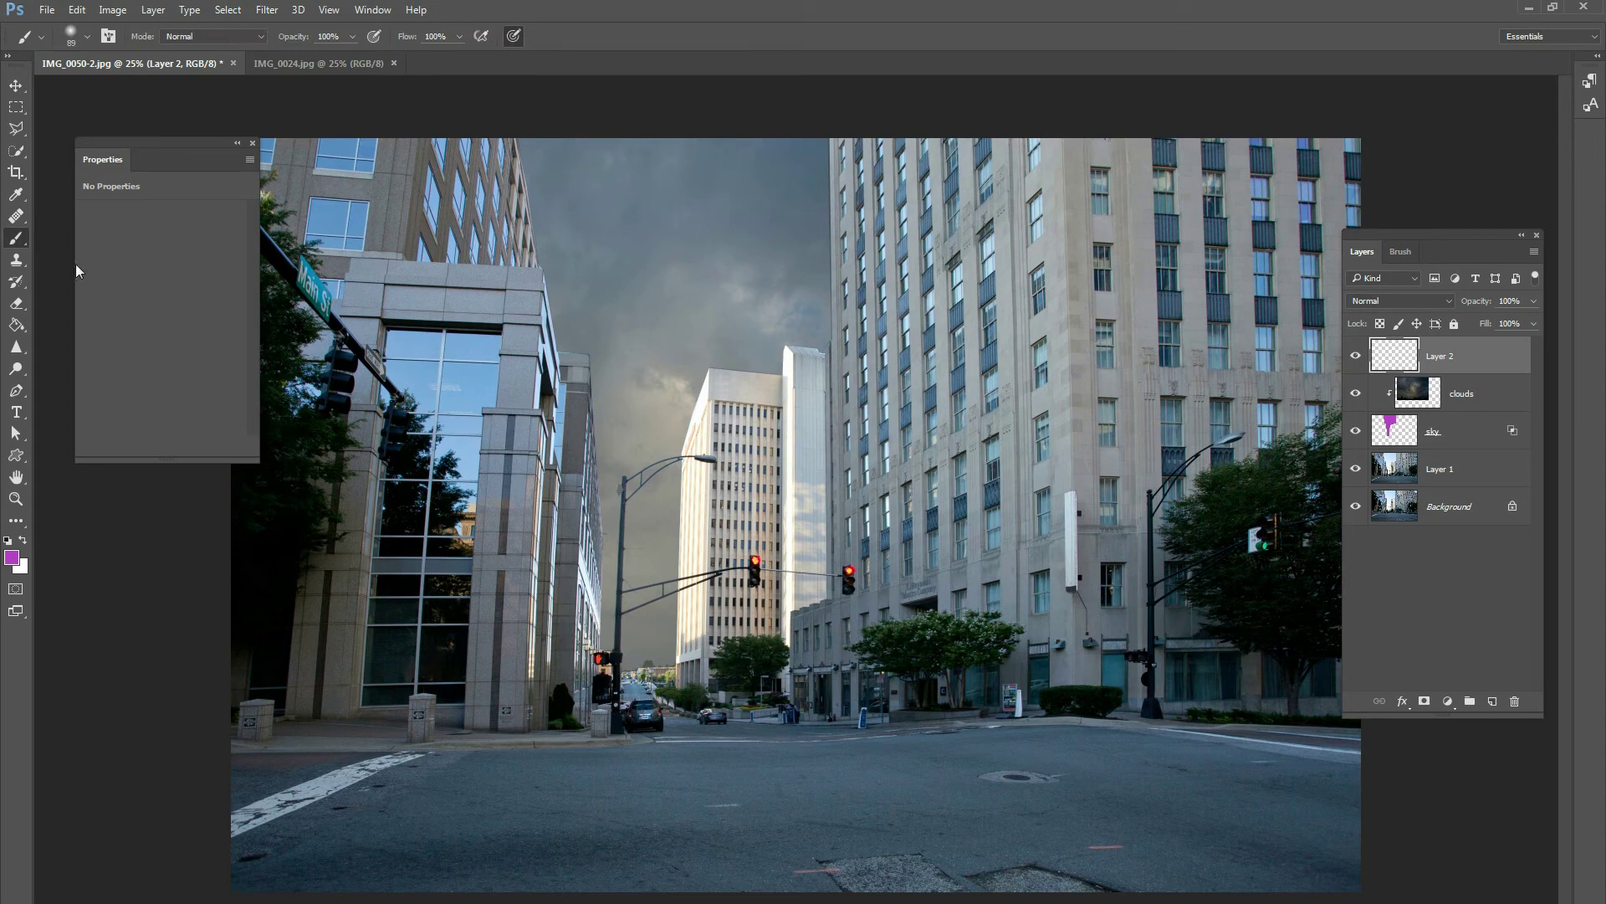
right_click(558, 353)
drag(726, 383, 746, 384)
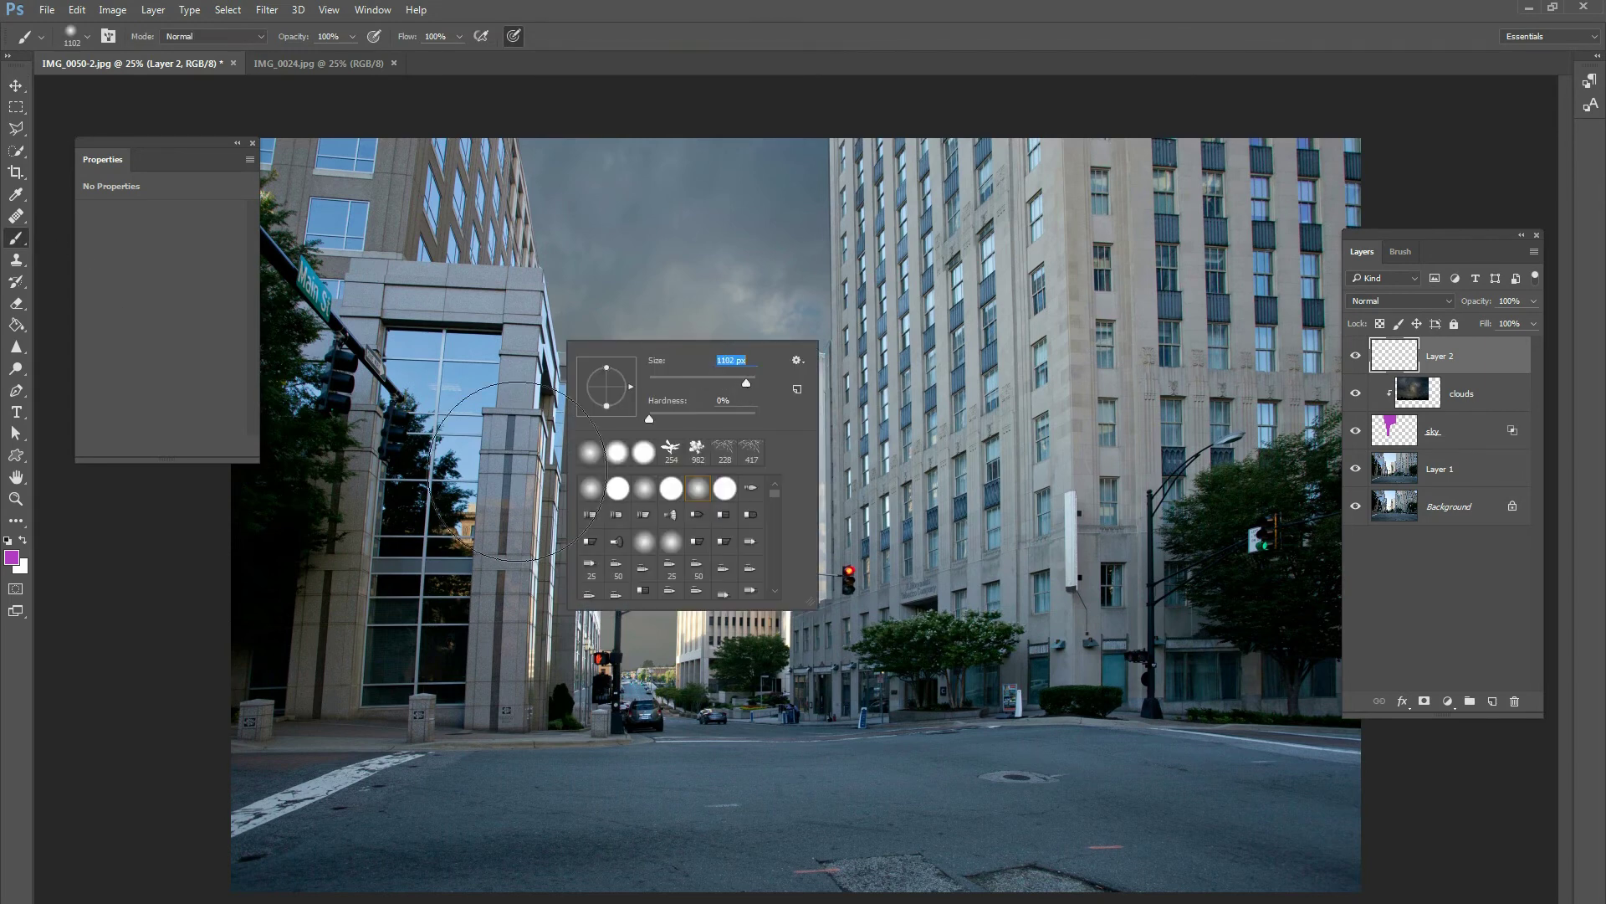
click(11, 556)
click(329, 505)
click(255, 365)
click(479, 308)
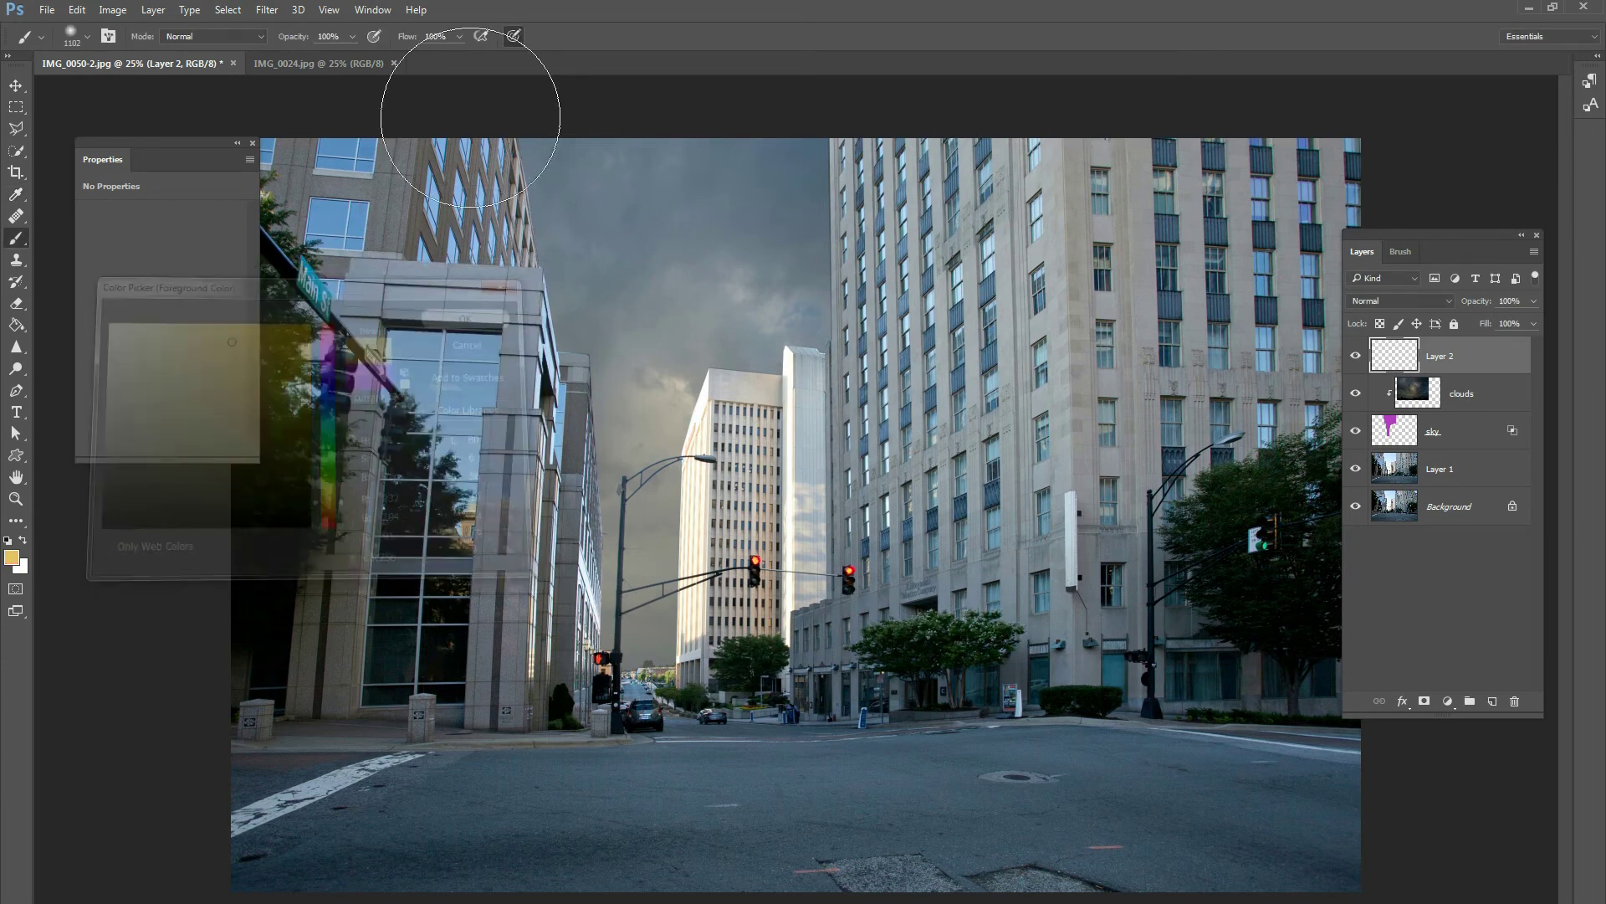
drag(461, 38, 384, 60)
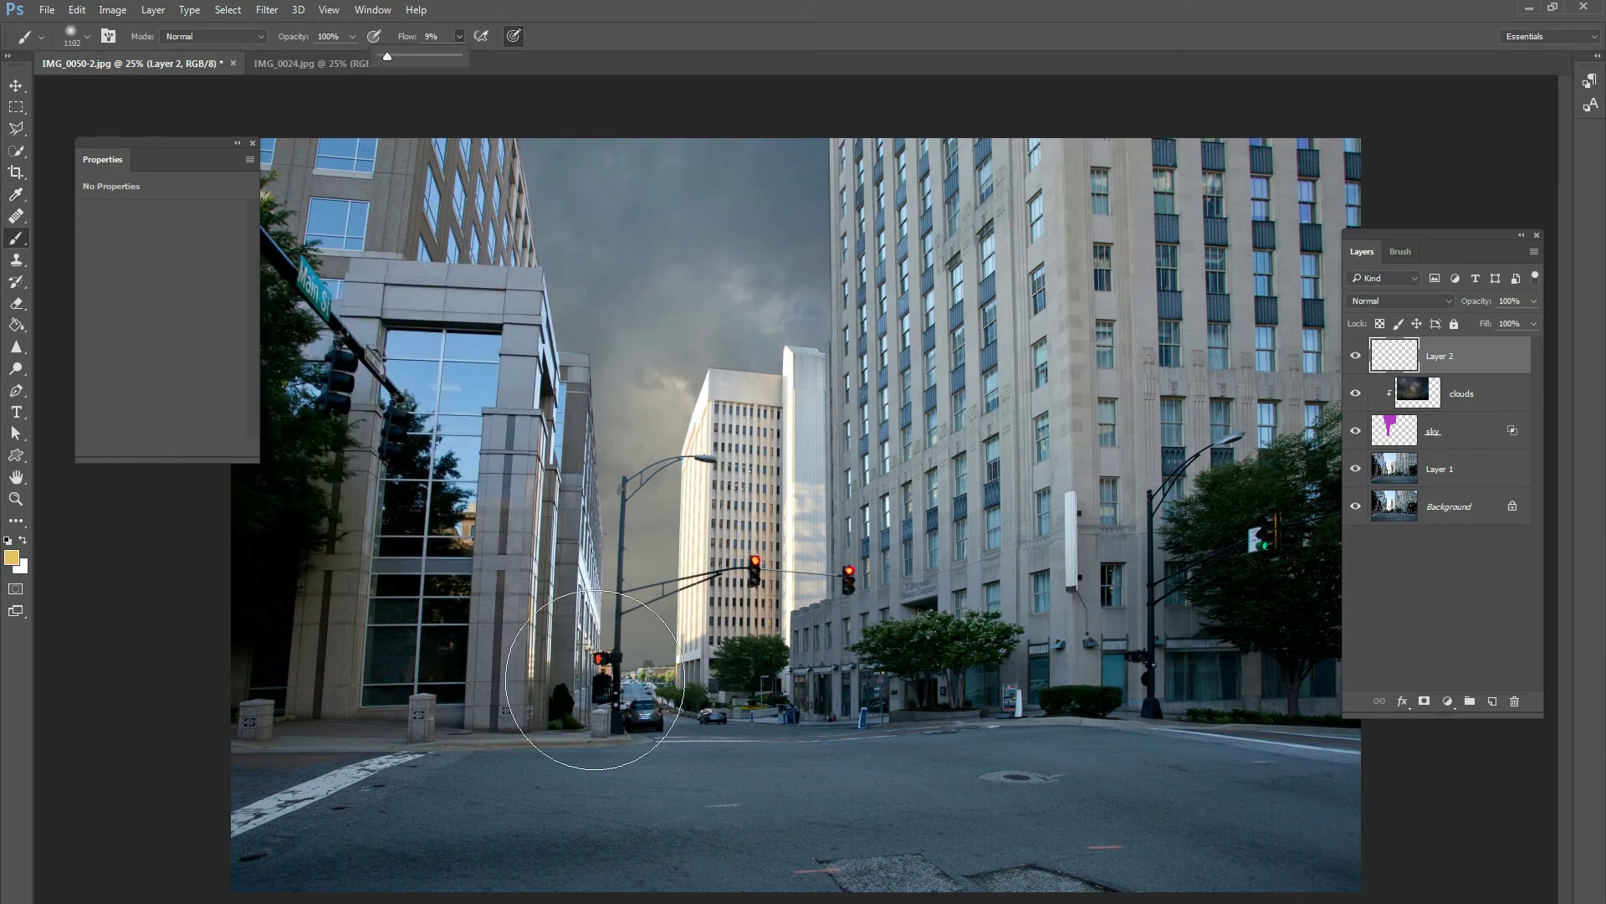
- Paint a yellow sun glow at the far end of the street between the buildings and blend the layer in Screen mode
mouse_move(588, 657)
mouse_down()
mouse_move(666, 611)
mouse_move(661, 636)
mouse_move(674, 628)
mouse_move(661, 556)
mouse_move(636, 690)
mouse_move(649, 636)
mouse_up()
click(1376, 303)
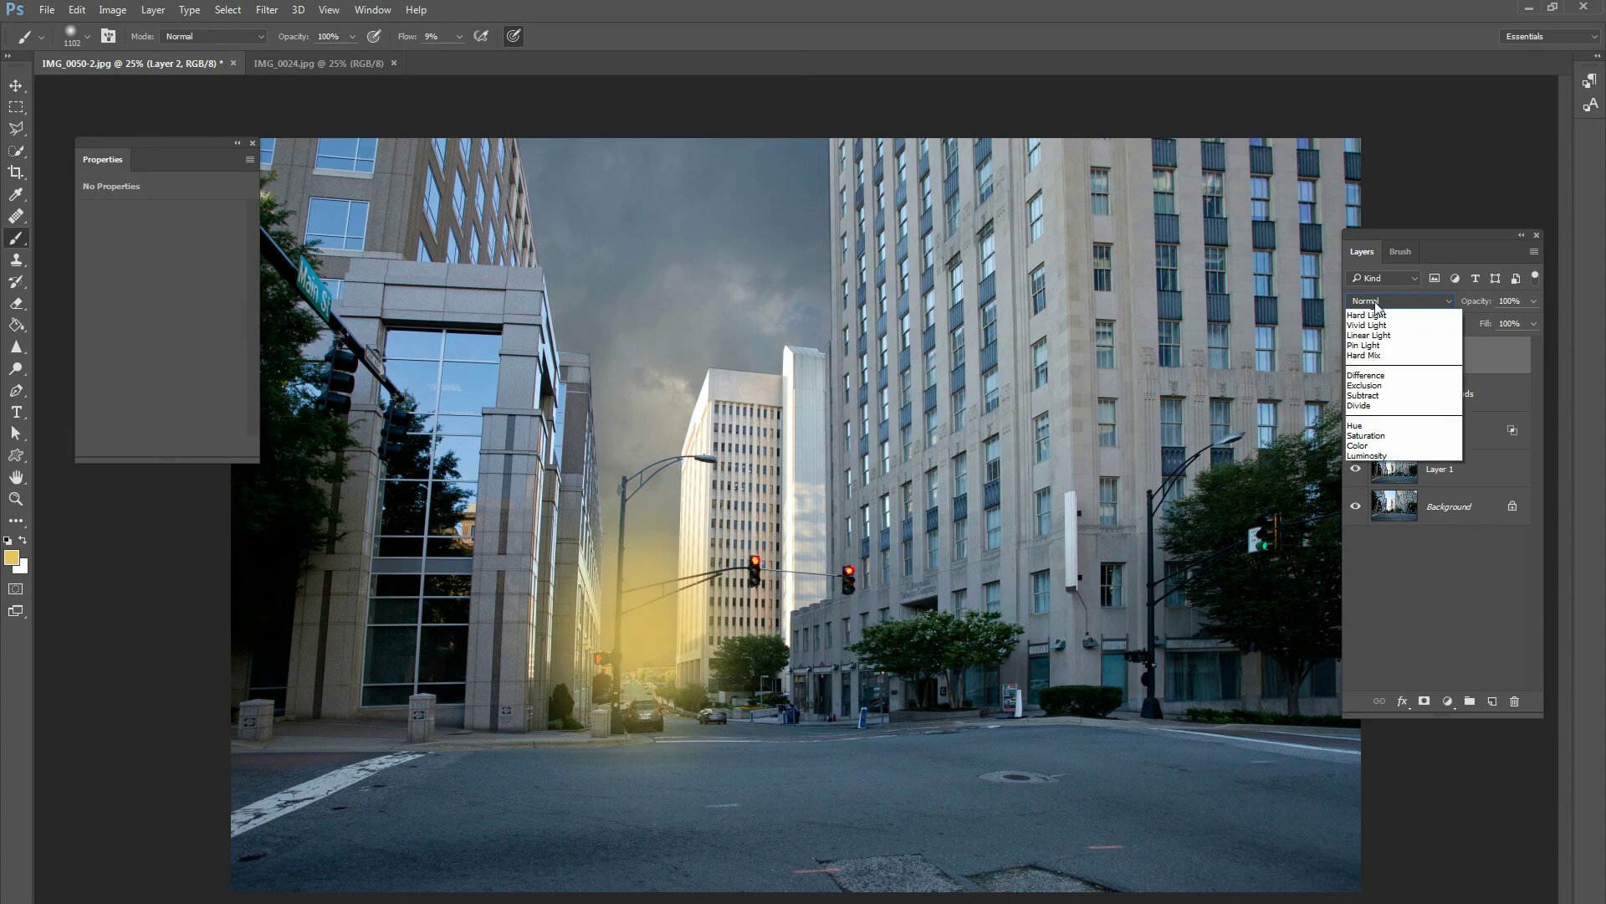
click(1372, 411)
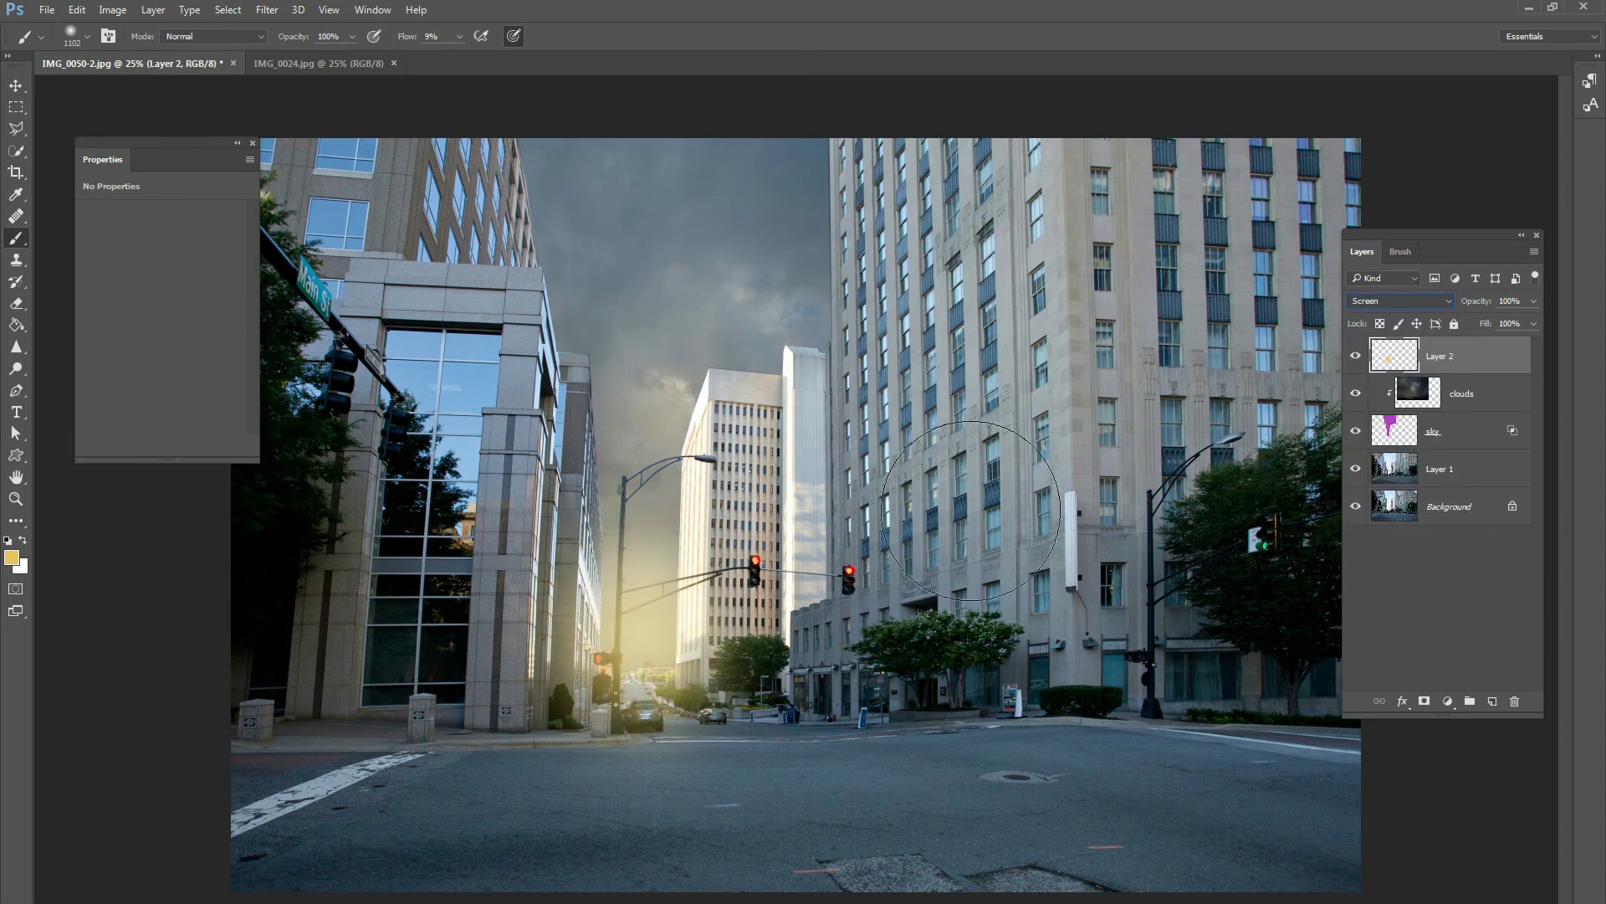
mouse_move(586, 585)
mouse_down()
mouse_move(644, 611)
mouse_move(653, 586)
mouse_move(615, 548)
mouse_move(636, 619)
mouse_move(661, 623)
mouse_move(645, 569)
mouse_move(664, 621)
mouse_up()
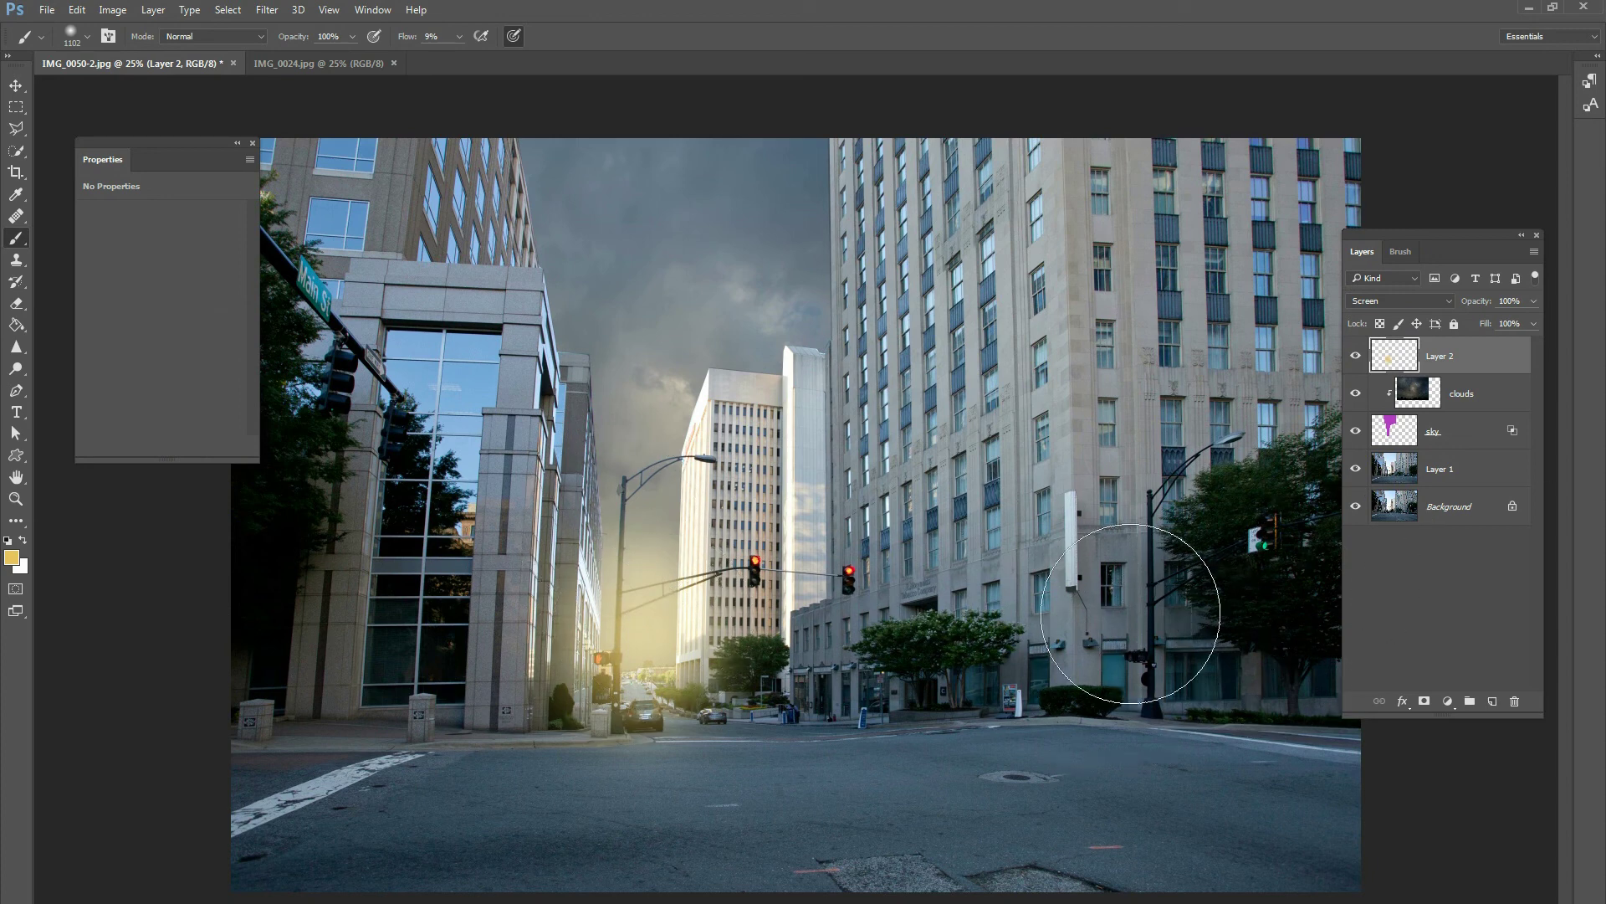
- On another new layer, paint a soft orange glow over the sky gap with a 2520 px brush and set the layer to Overlay
click(1491, 701)
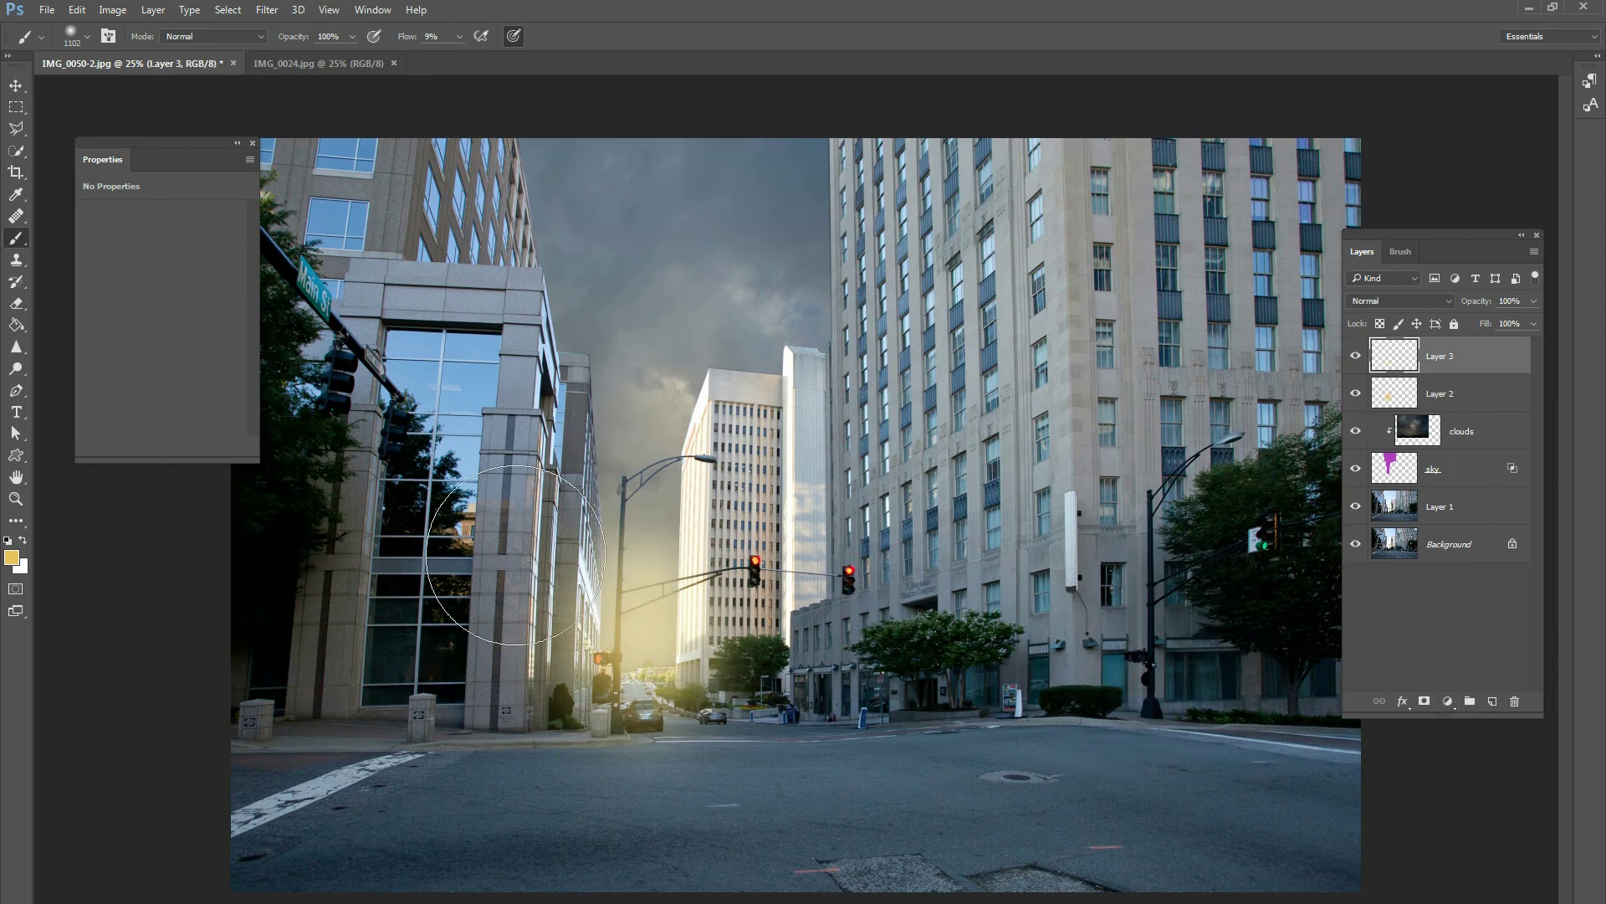
click(12, 557)
drag(329, 506, 328, 516)
drag(237, 322, 210, 353)
click(514, 308)
right_click(682, 423)
drag(839, 462, 866, 471)
key(Return)
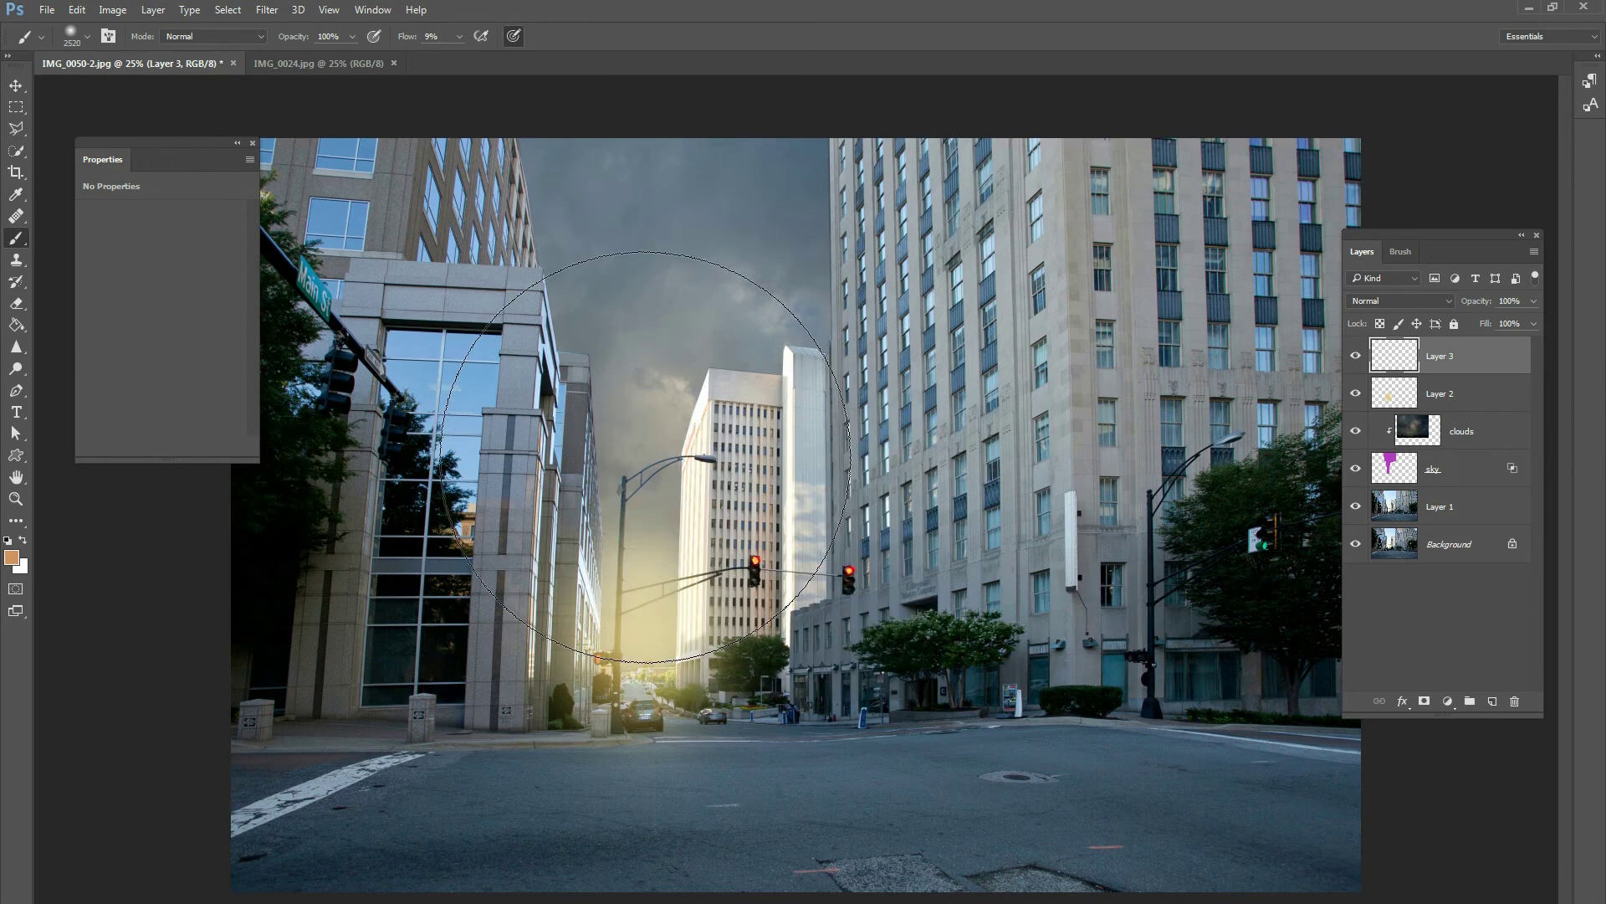
mouse_move(611, 411)
mouse_down()
mouse_move(673, 402)
mouse_move(636, 368)
mouse_move(585, 410)
mouse_move(677, 435)
mouse_move(661, 469)
mouse_move(711, 485)
mouse_up()
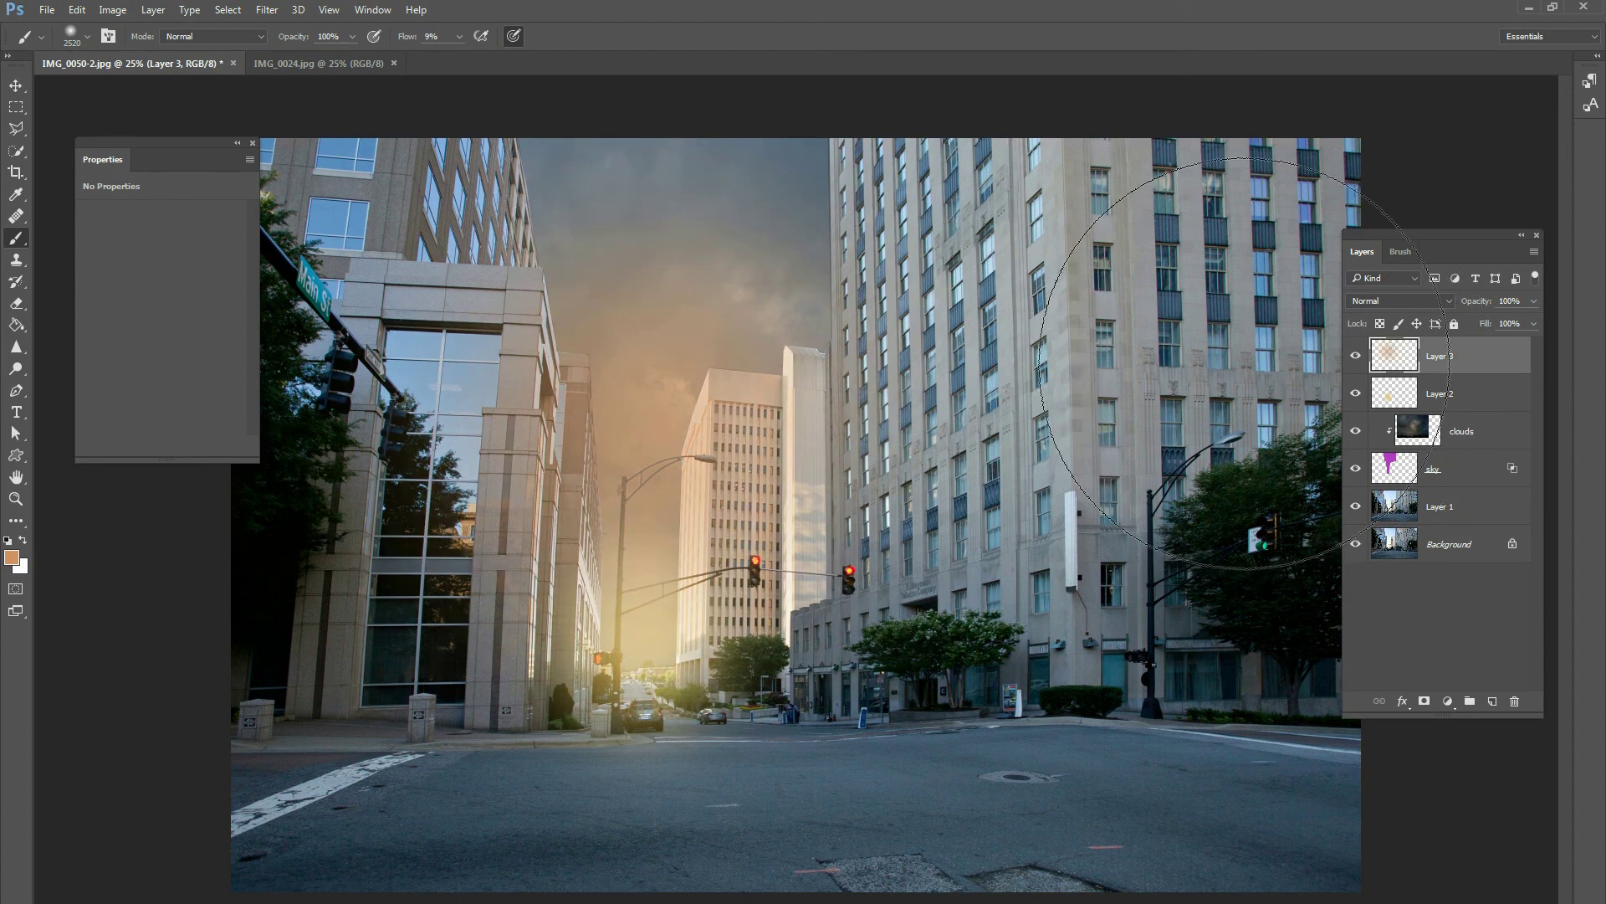
click(1397, 300)
click(1372, 470)
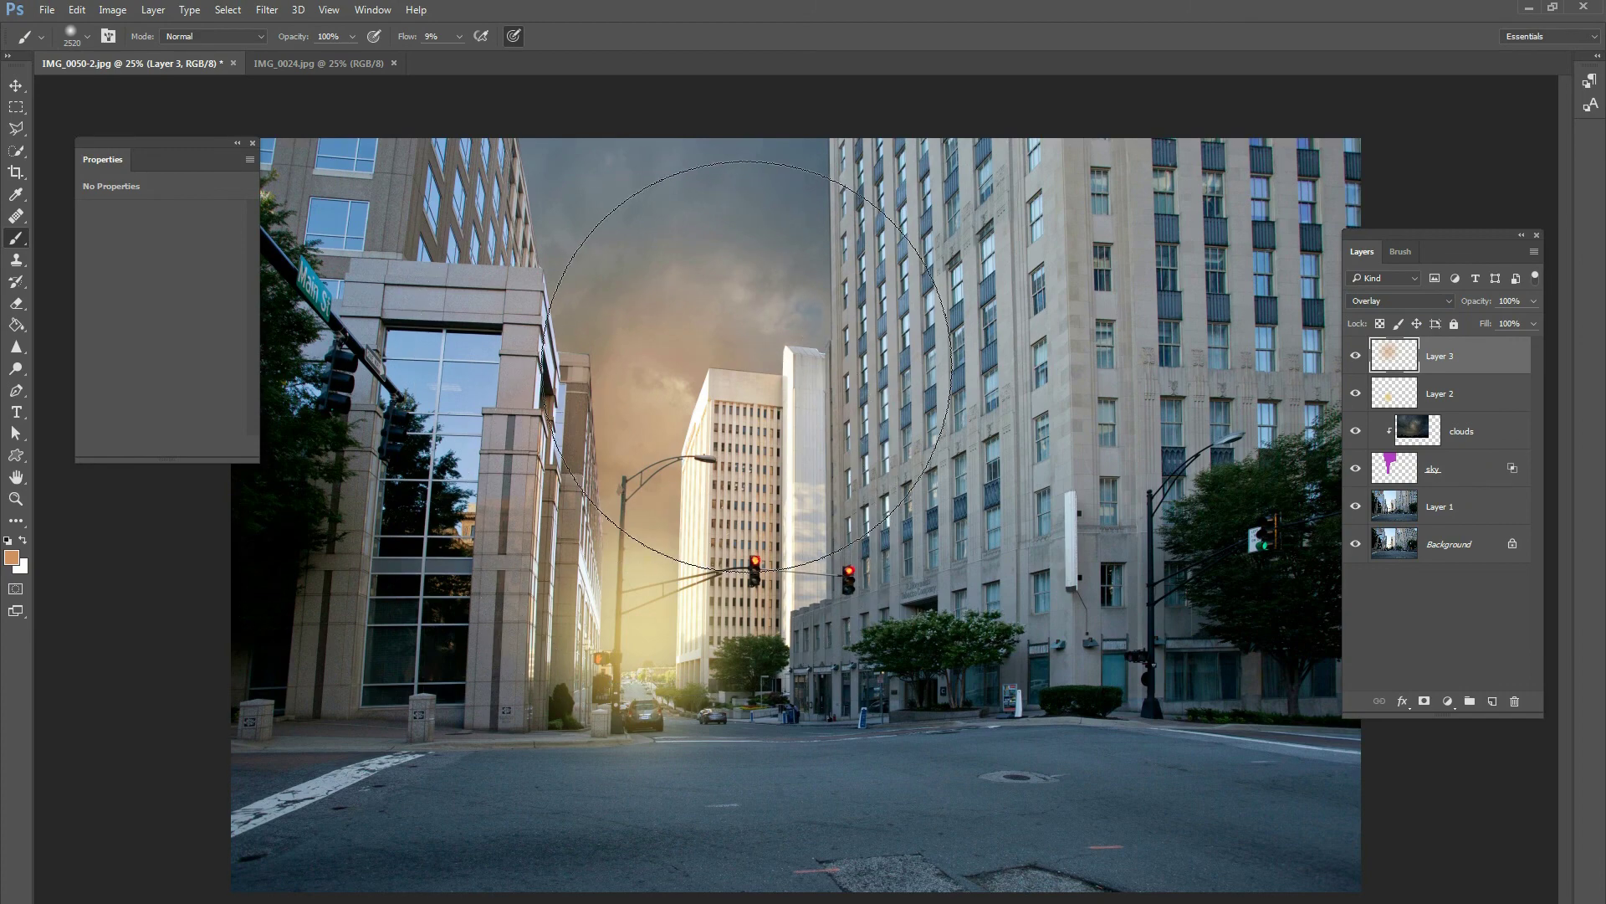
- Paint muted blue #425581 over the upper part of the sky on the same Overlay layer
click(12, 558)
mouse_move(322, 502)
mouse_down()
mouse_move(323, 399)
mouse_move(215, 379)
mouse_move(184, 421)
mouse_up()
click(211, 353)
click(201, 422)
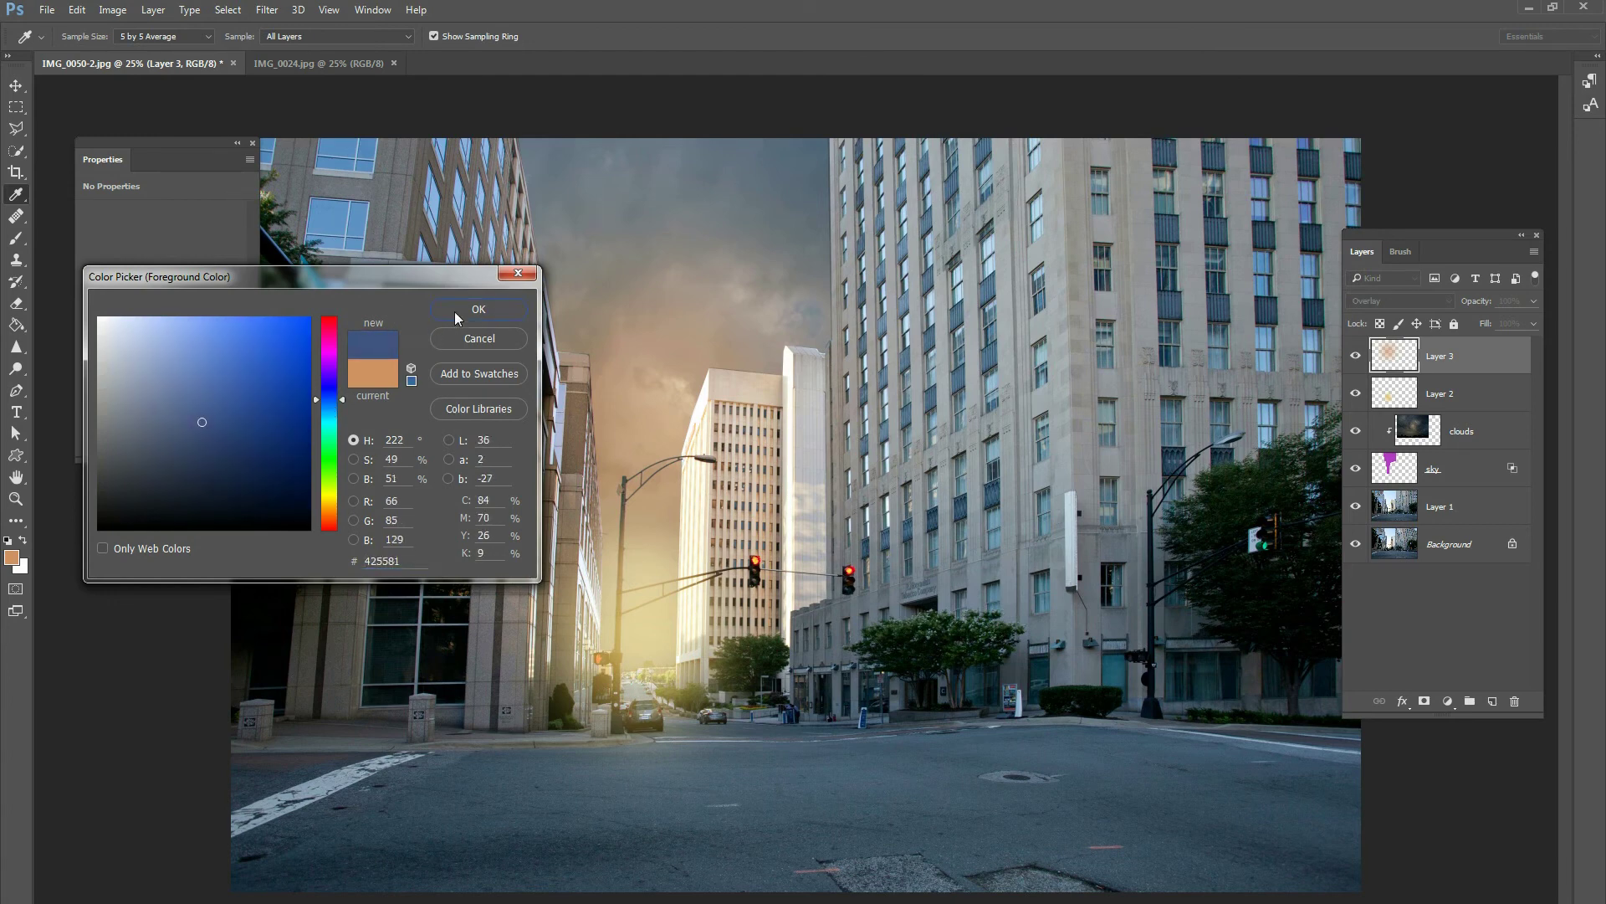
key(Return)
key(b)
mouse_move(588, 161)
mouse_down()
mouse_move(603, 220)
mouse_move(779, 299)
mouse_move(559, 259)
mouse_move(559, 301)
mouse_move(819, 213)
mouse_move(683, 288)
mouse_move(589, 239)
mouse_move(661, 293)
mouse_up()
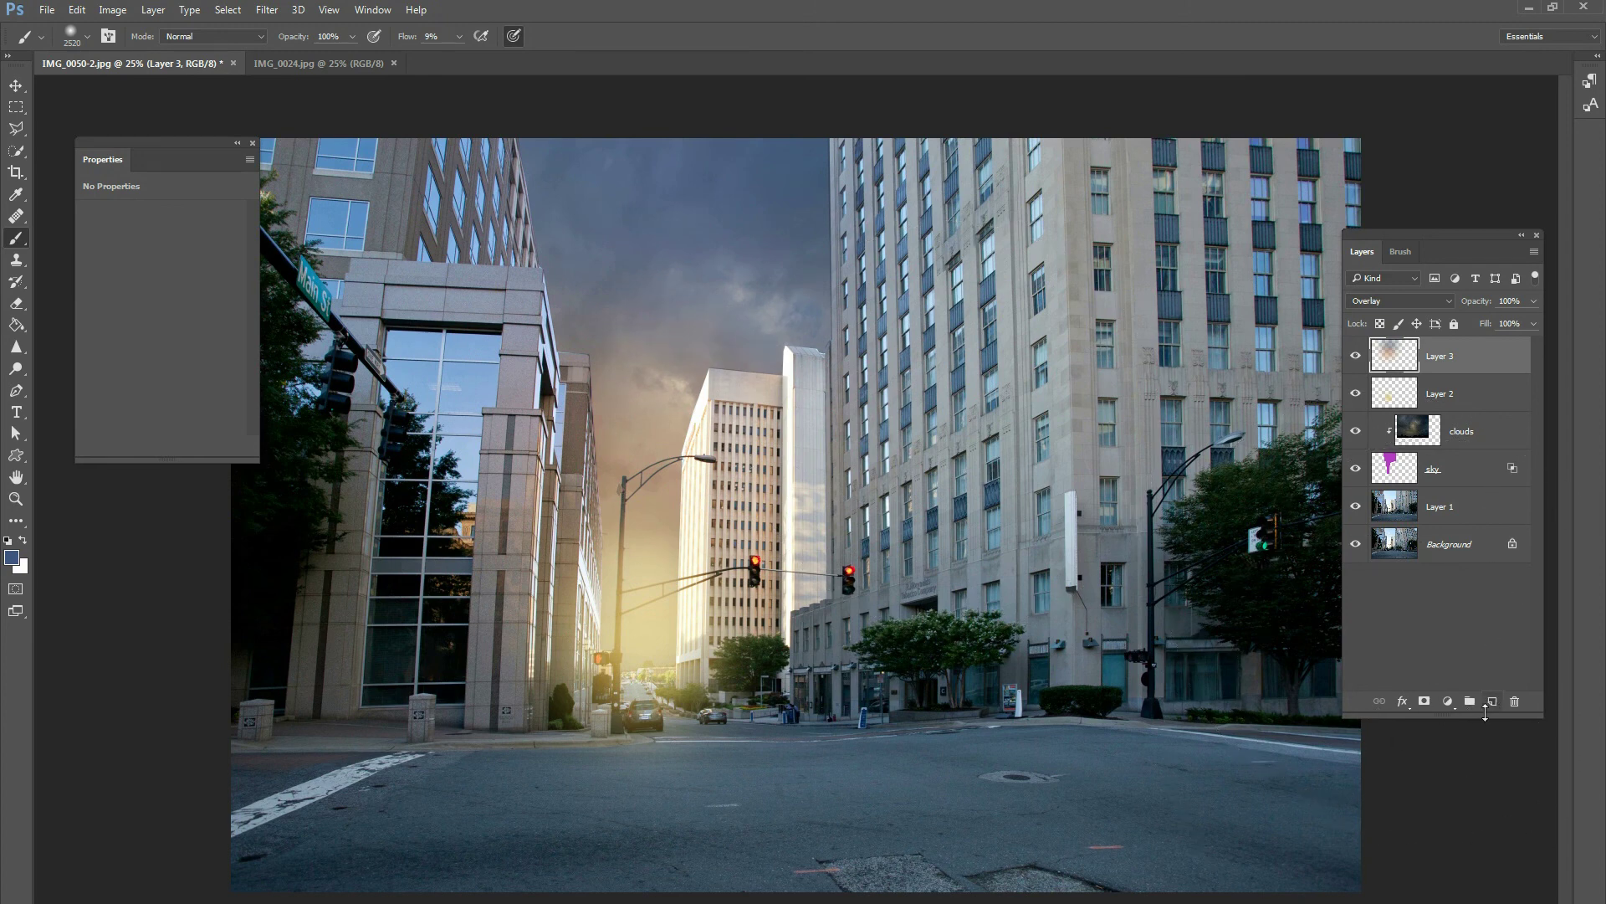
- Add a layer named advanced glow and place it in a new group blended with Color Dodge
click(1492, 701)
double_click(1441, 357)
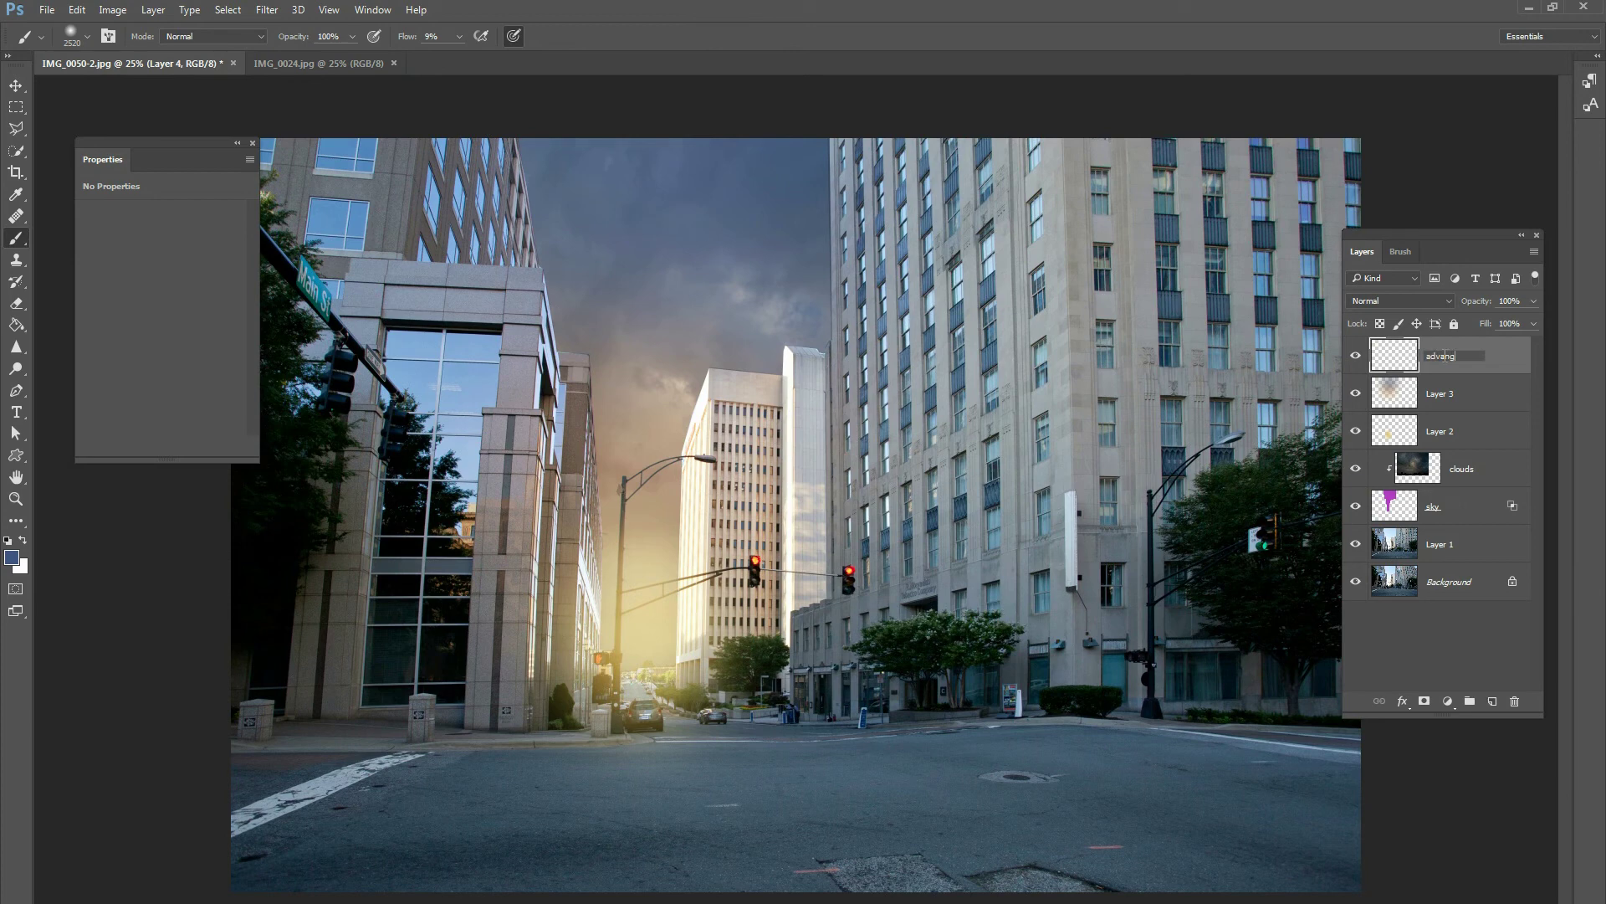
text(advanced glow)
key(Return)
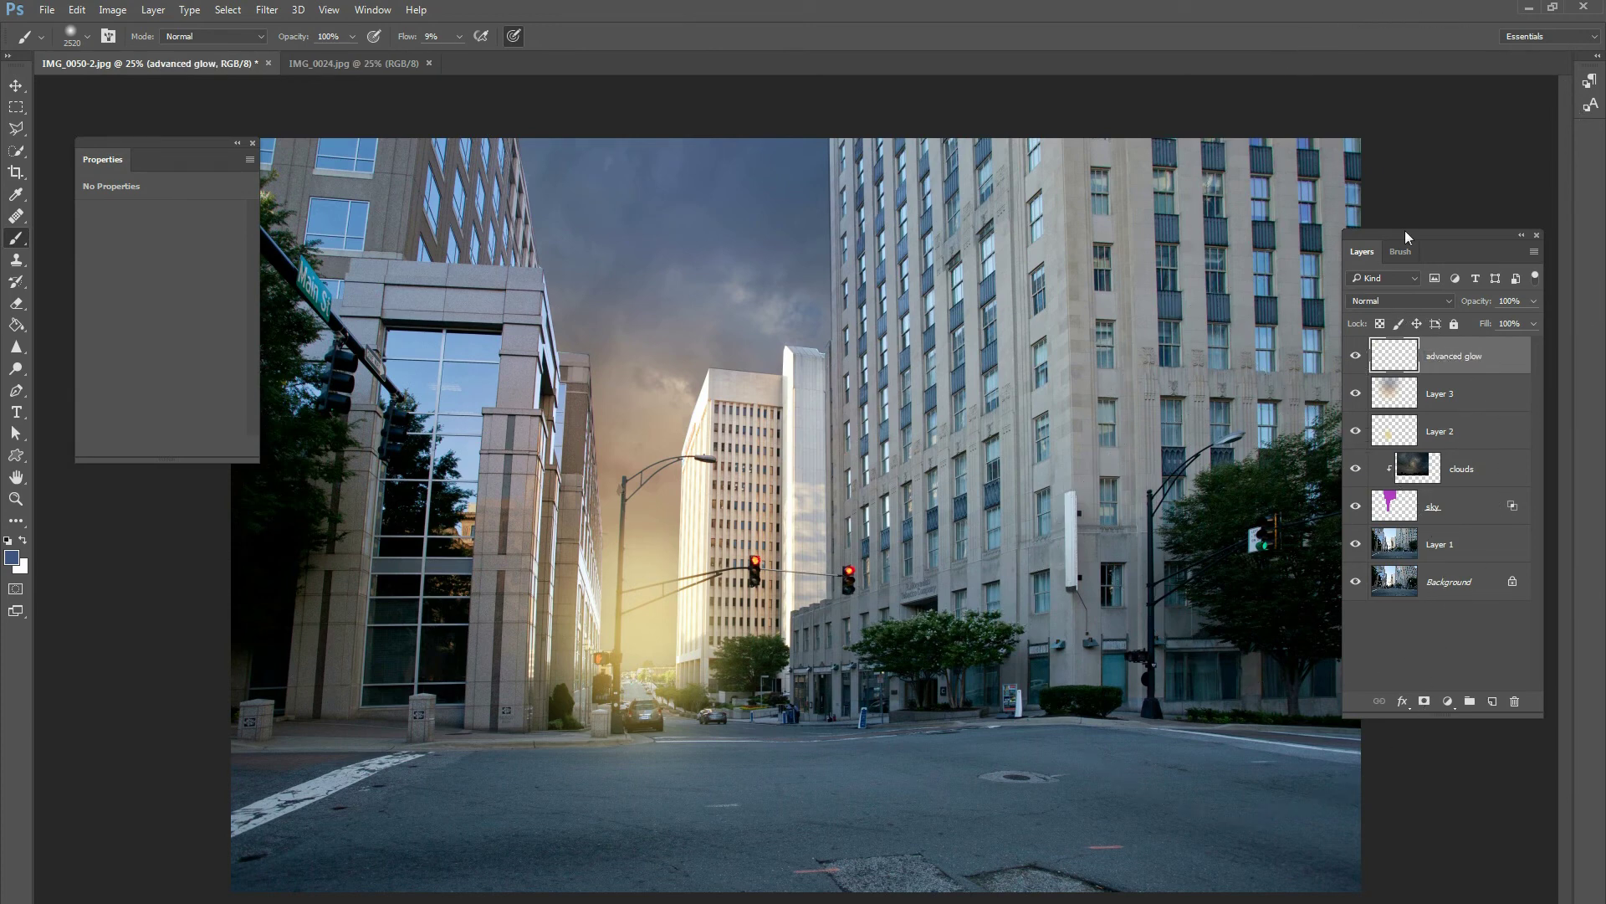
click(1470, 702)
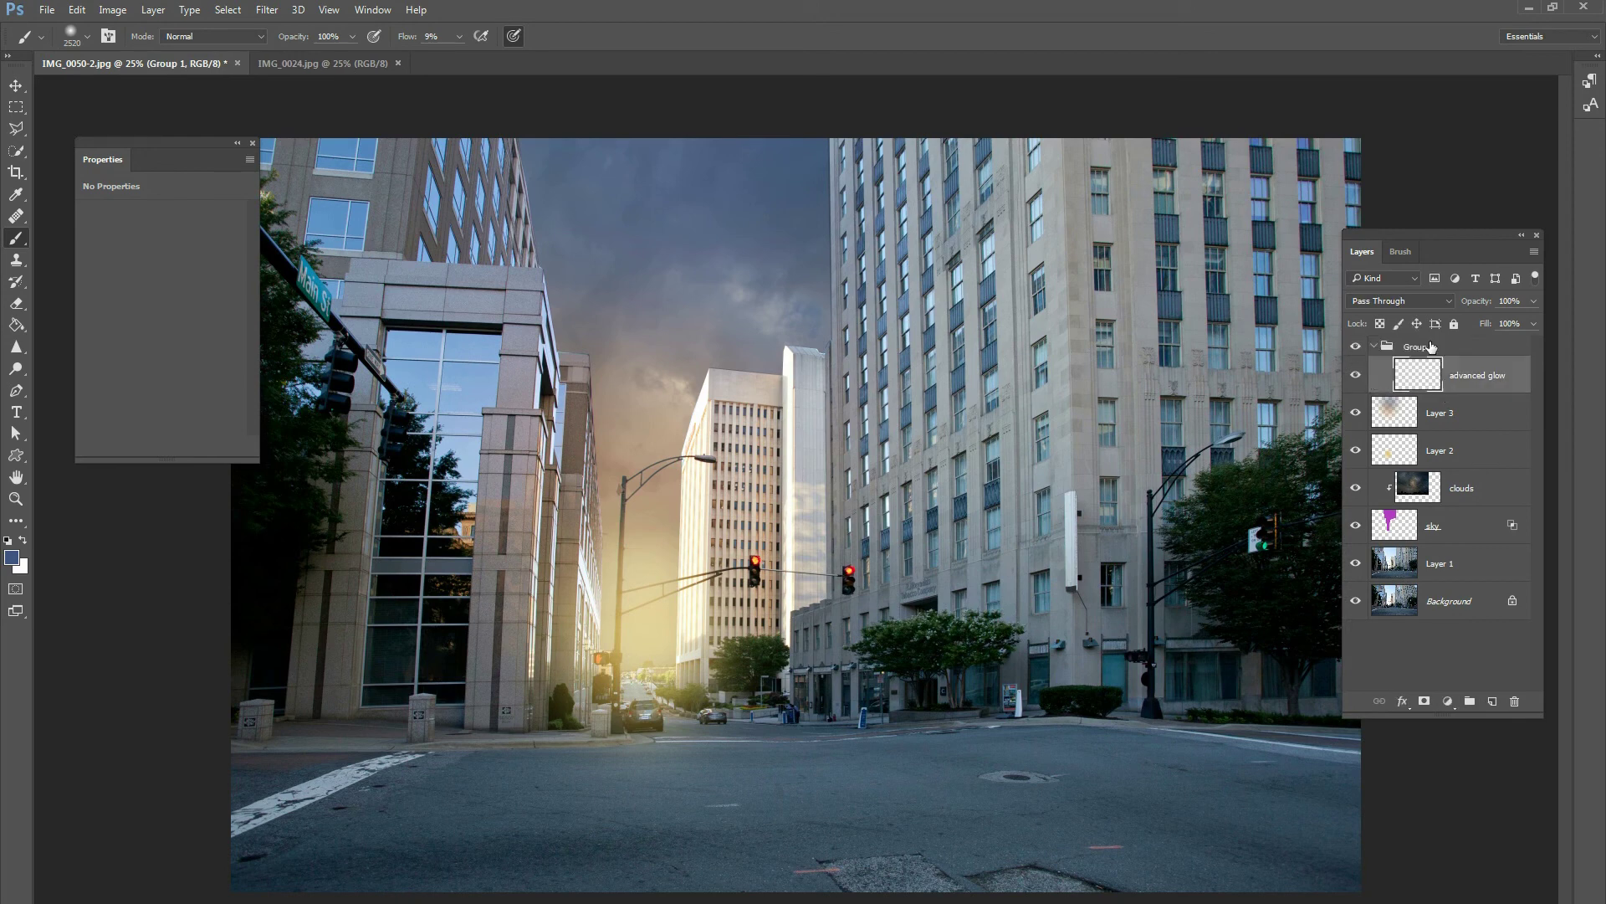
click(1402, 301)
click(1393, 436)
click(1425, 376)
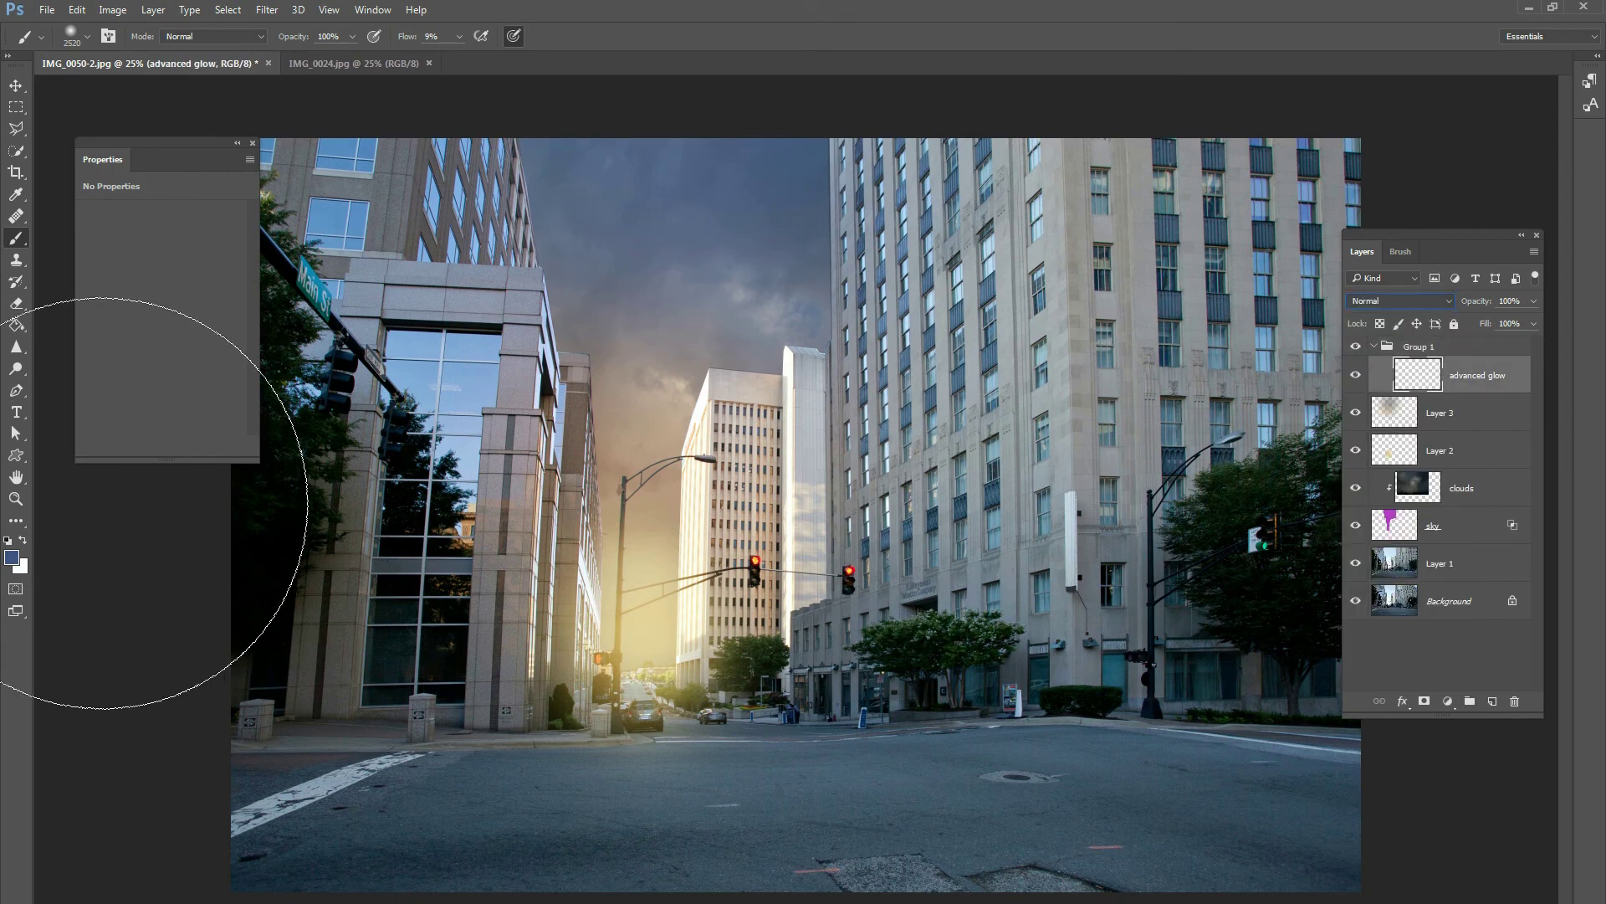
- On the advanced glow layer, paint a bright sun core at the street's end in light beige with a 495 px brush at 2% flow
click(11, 558)
drag(329, 397, 329, 511)
click(164, 374)
drag(164, 373, 126, 356)
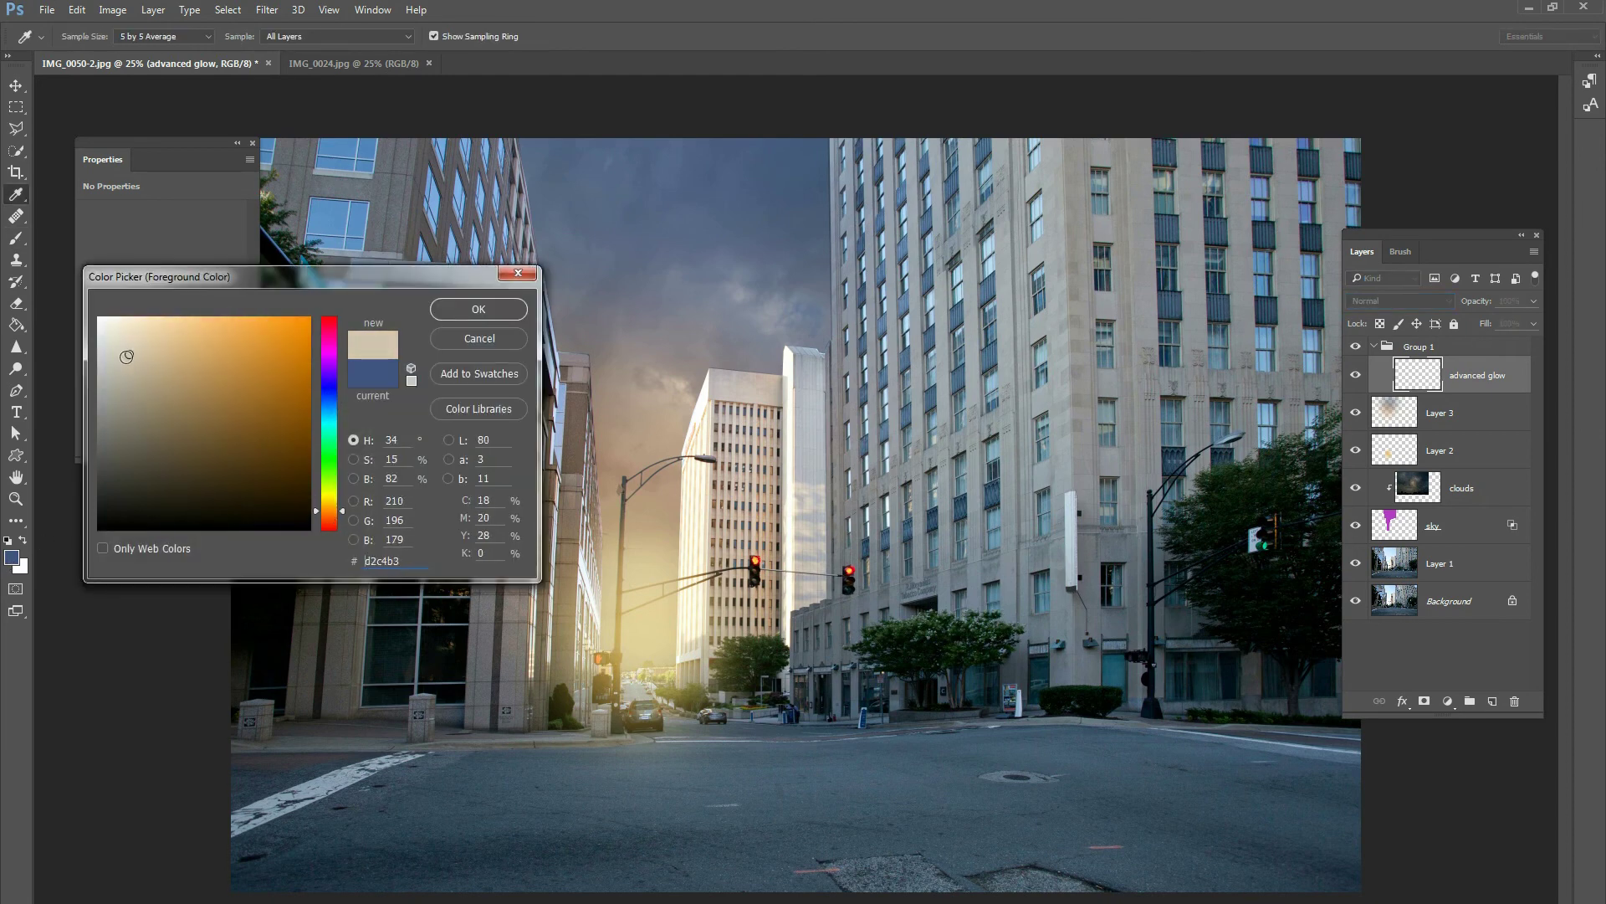
click(485, 308)
key(b)
click(460, 36)
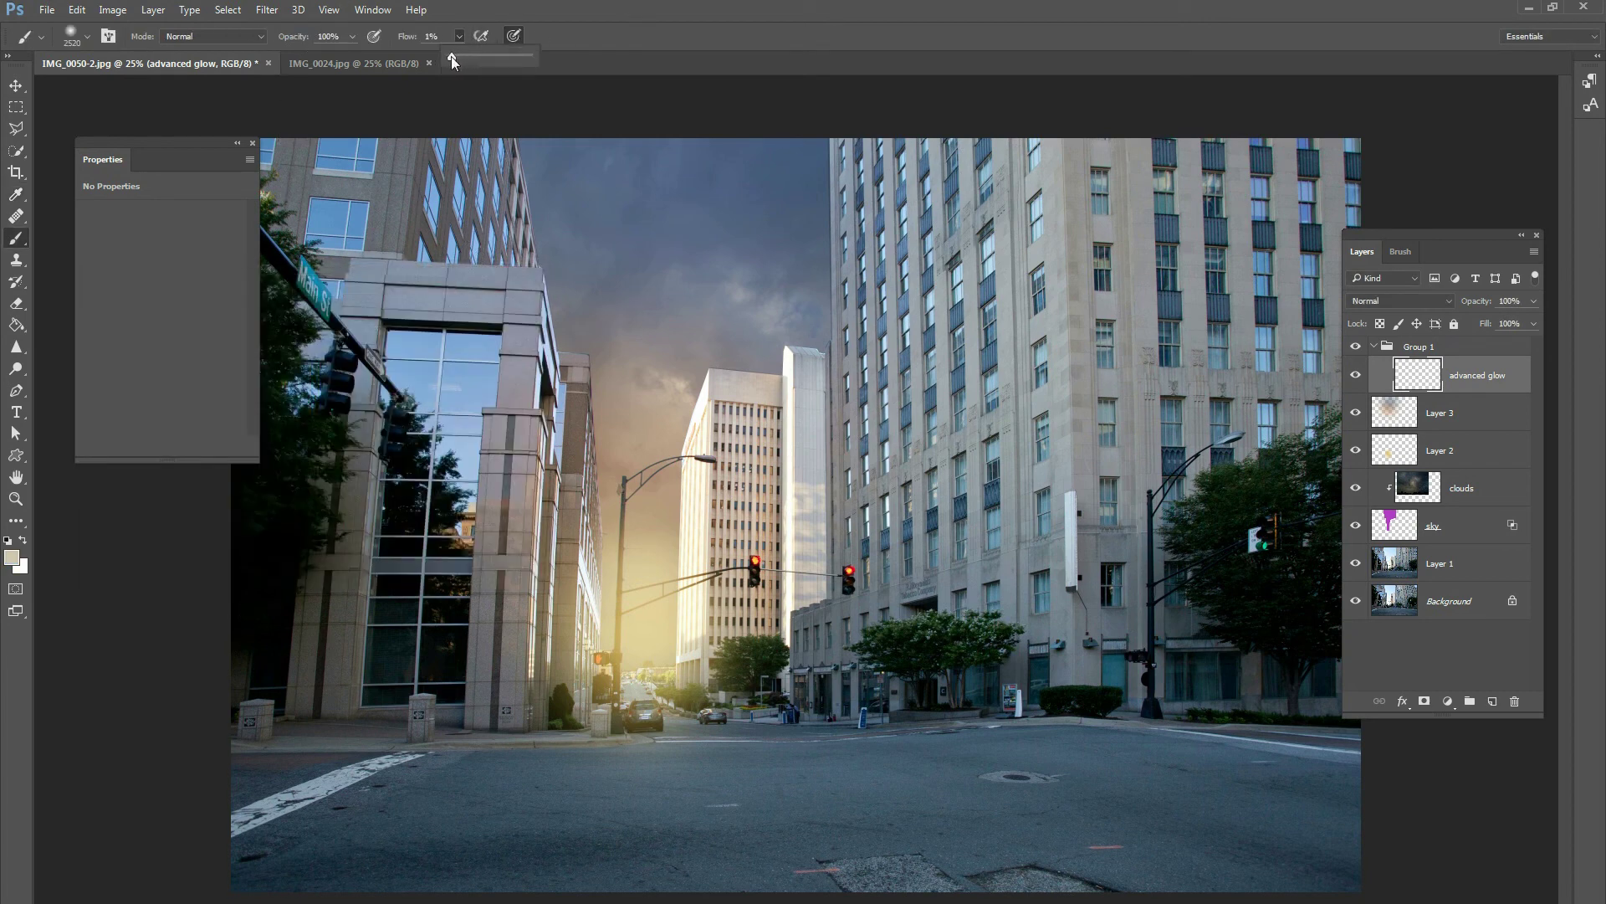
right_click(700, 353)
drag(867, 354, 849, 354)
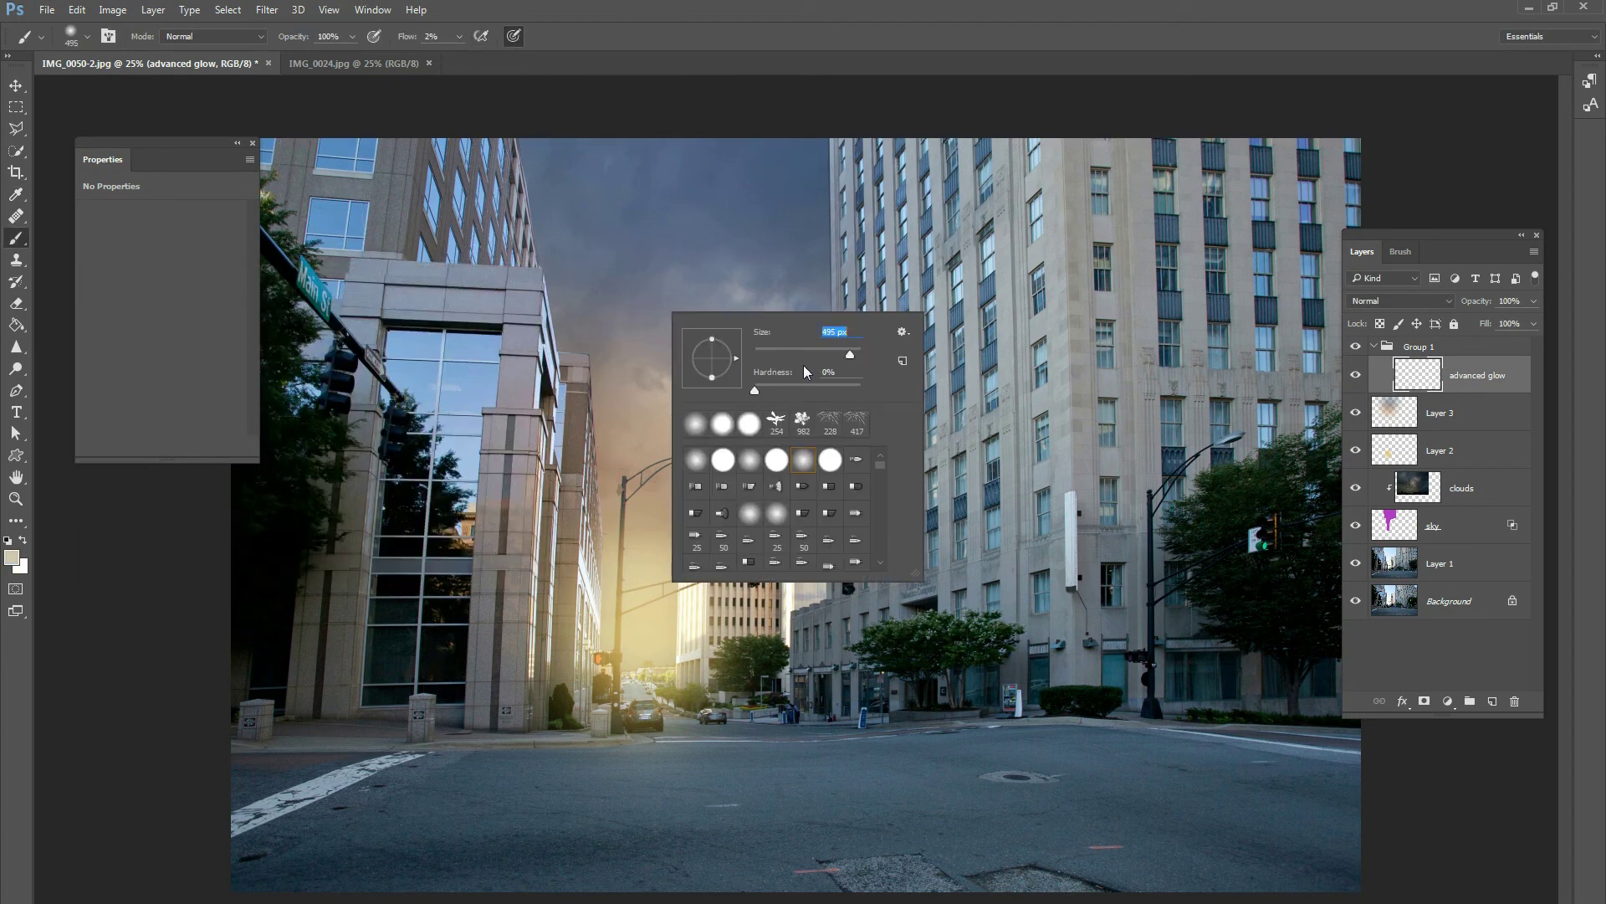
click(655, 655)
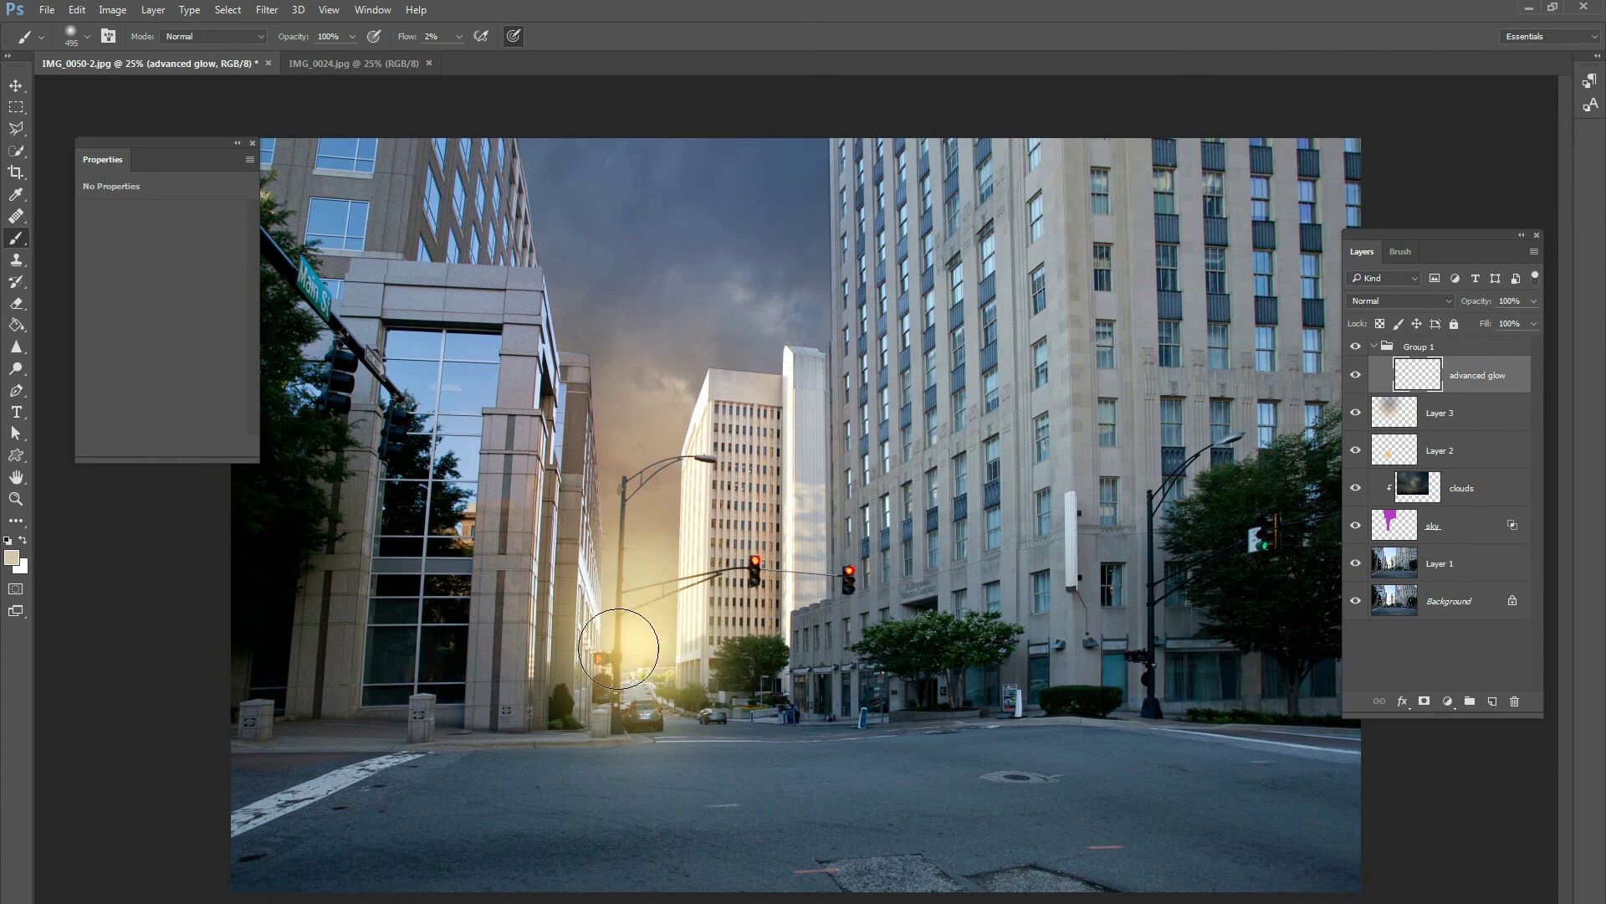
mouse_move(658, 646)
mouse_down()
mouse_move(645, 629)
mouse_move(667, 645)
mouse_move(640, 661)
mouse_move(660, 633)
mouse_move(613, 592)
mouse_move(617, 638)
mouse_move(628, 584)
mouse_up()
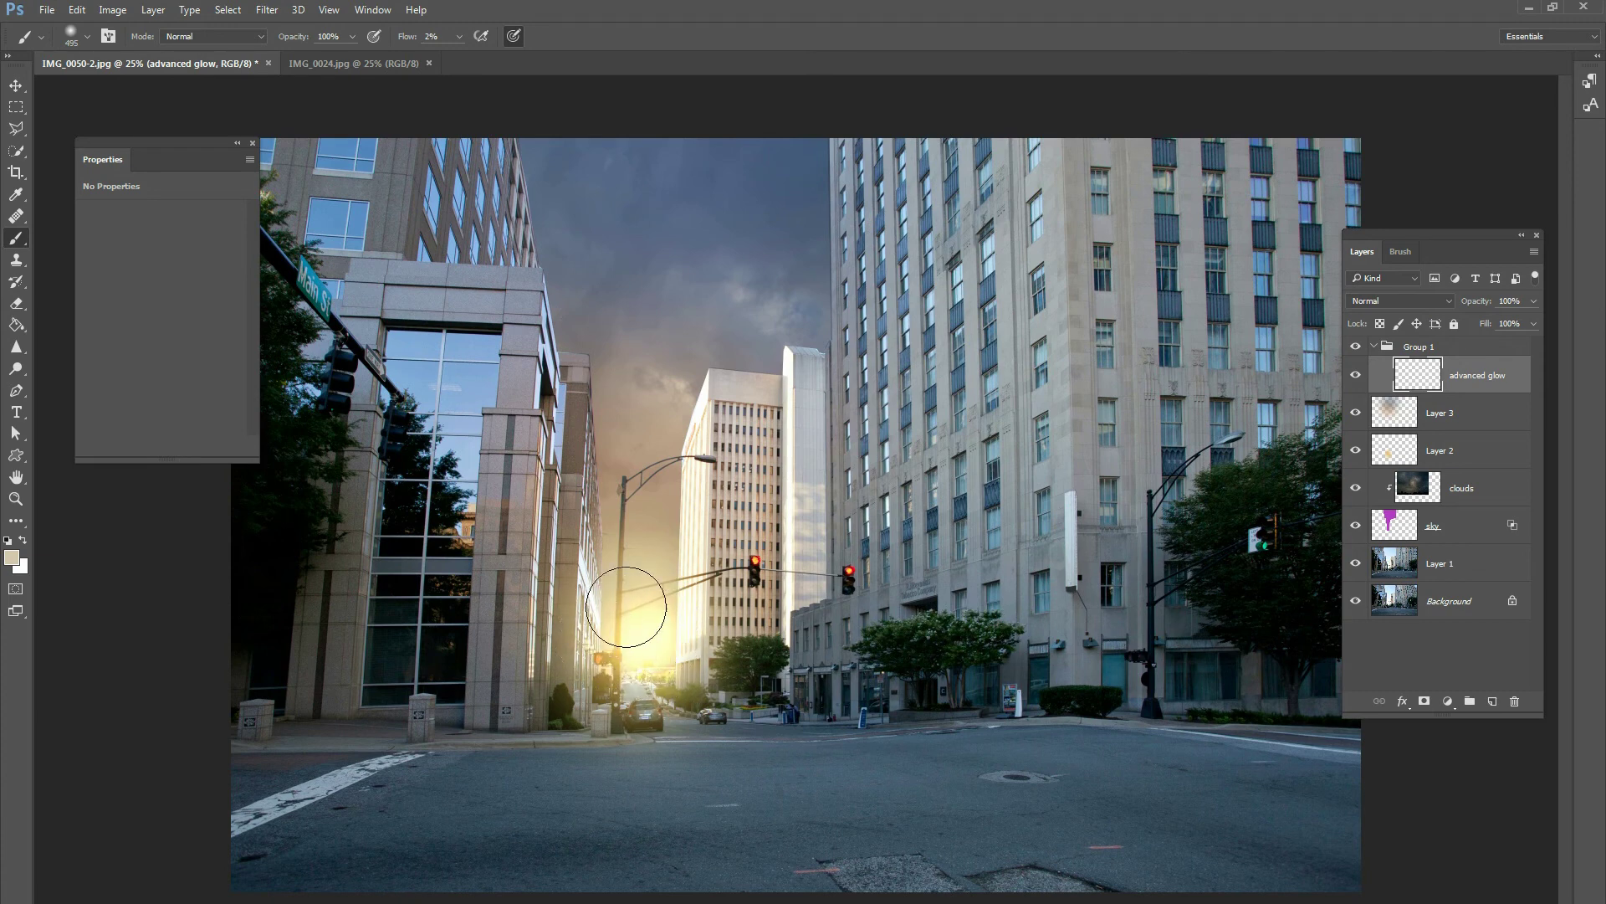
- Spread the glow around the sun with a 2520 px brush and lower the advanced glow layer's opacity to 61%
right_click(626, 614)
drag(799, 657, 808, 657)
key(Return)
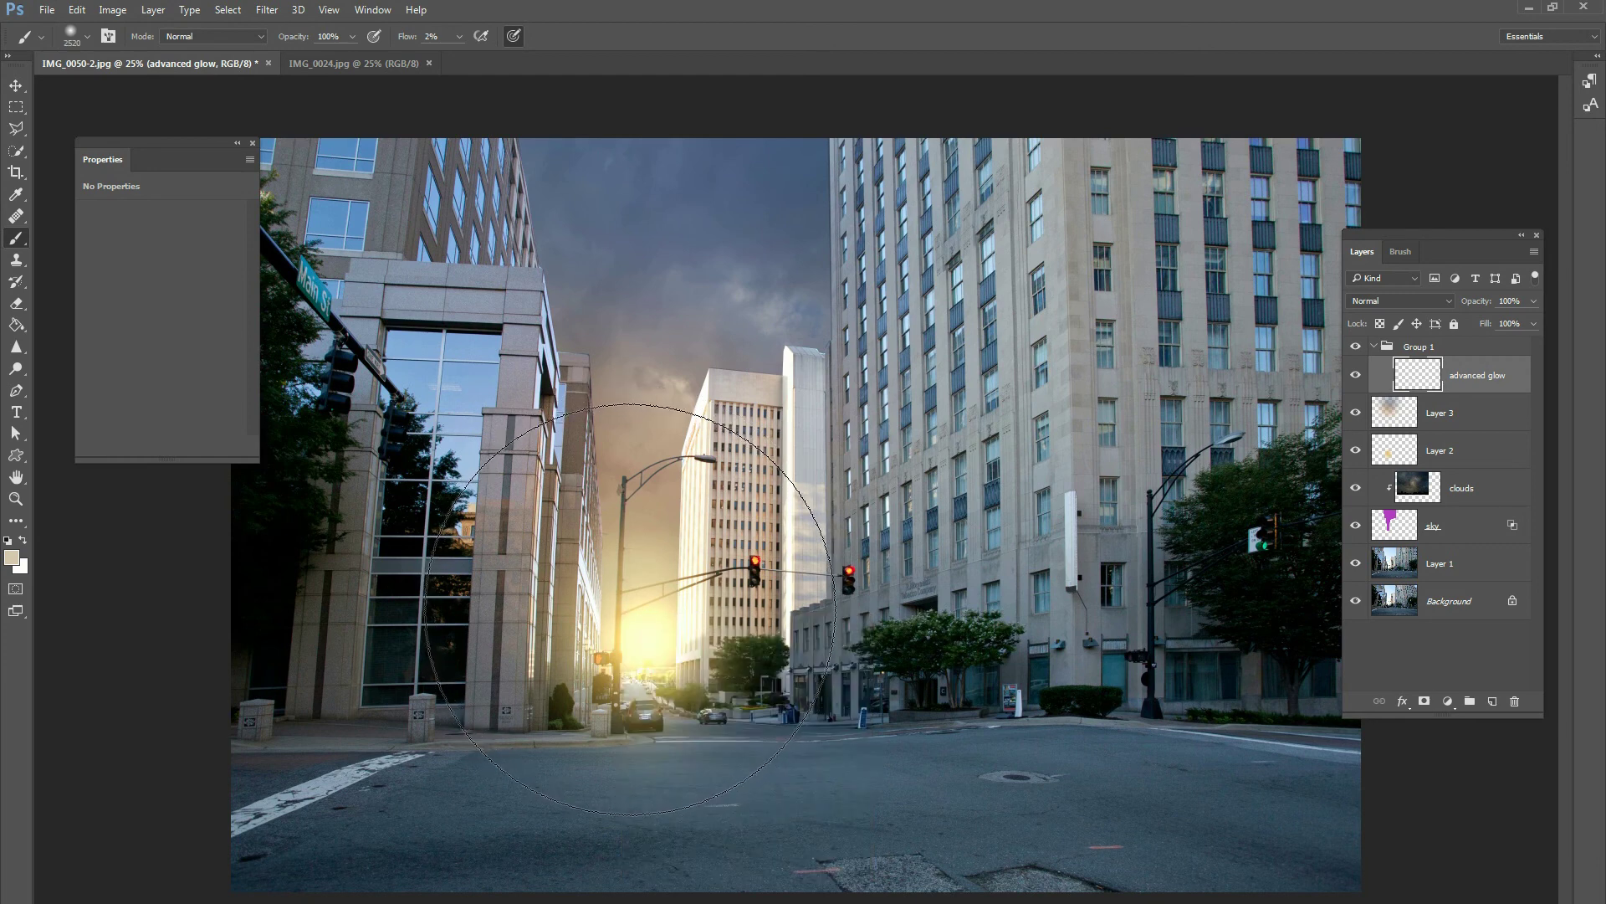
drag(623, 589, 624, 584)
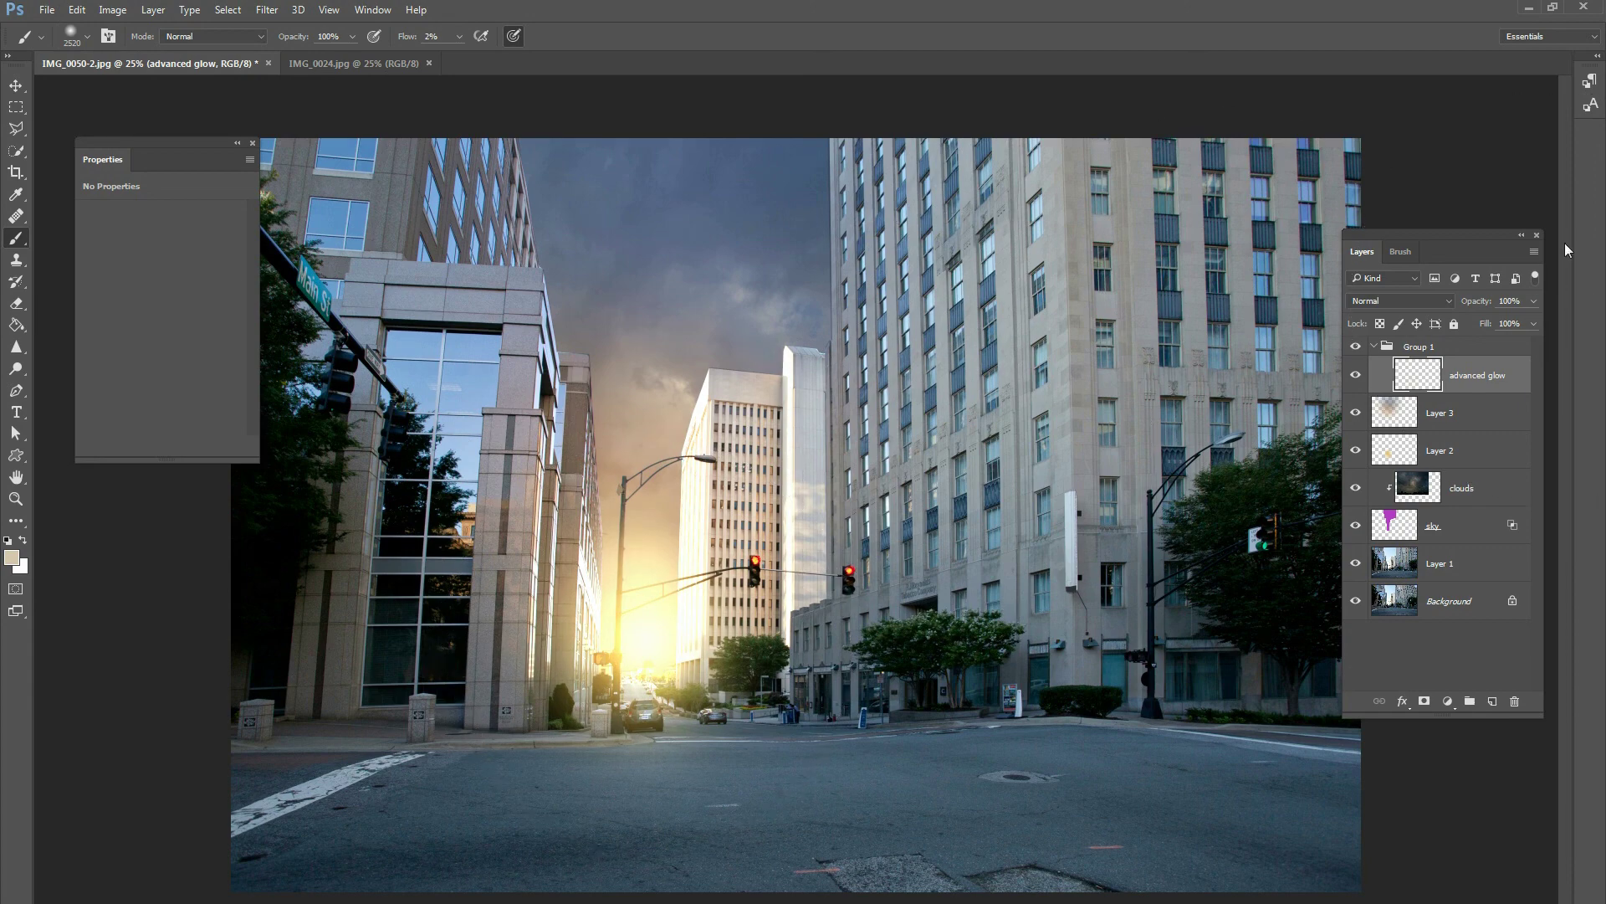
key(ctrl+minus)
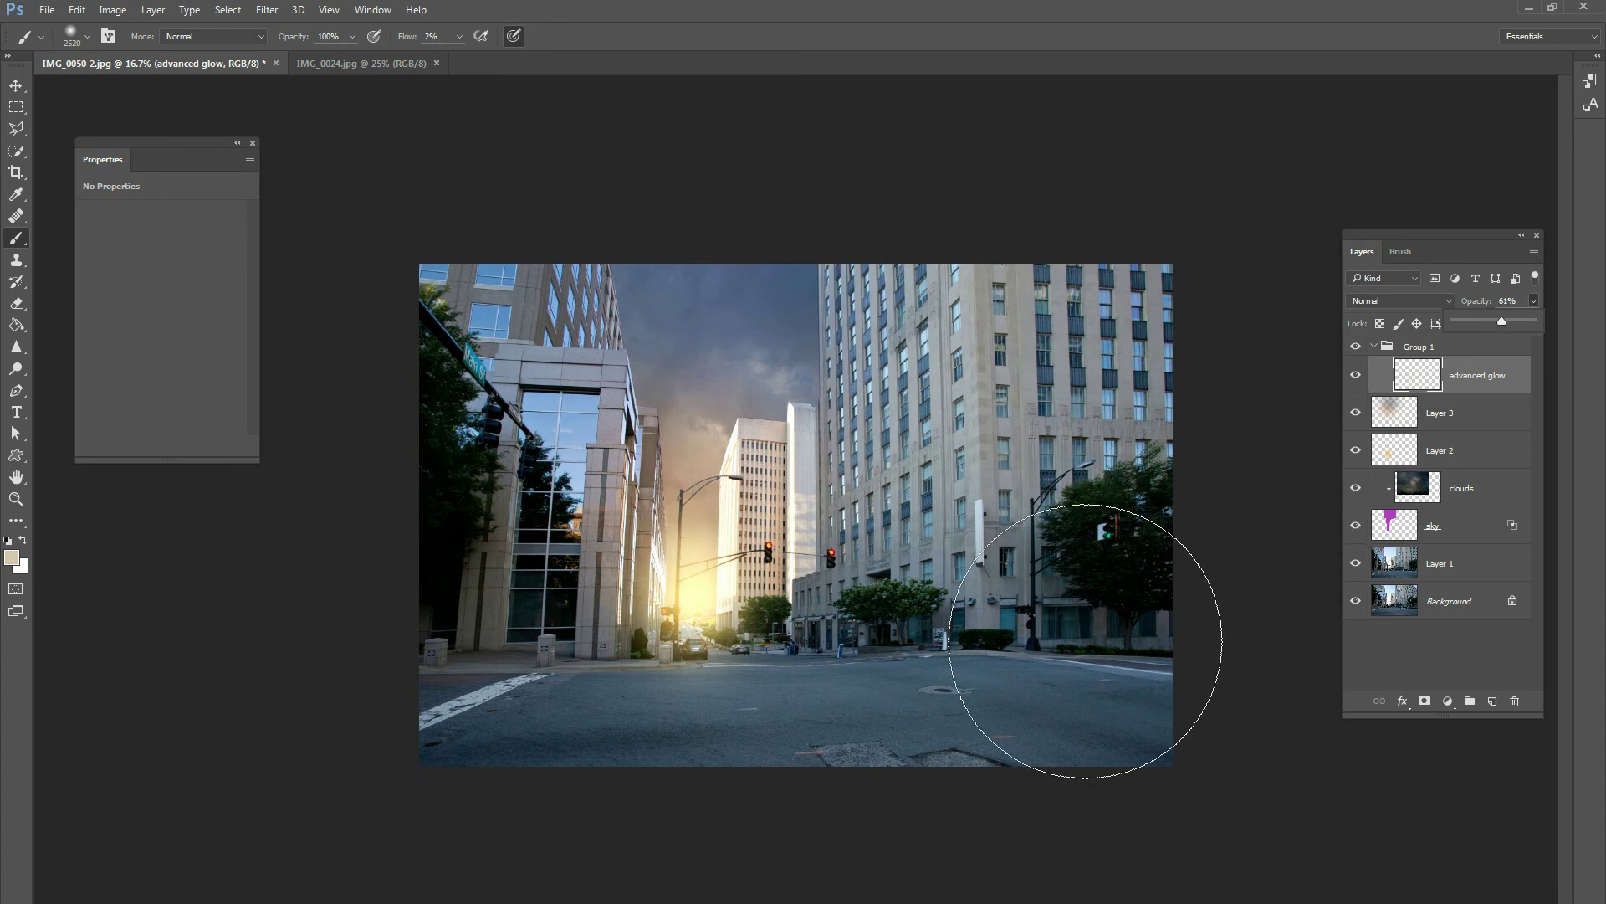
- Collapse the glow group and add a Levels adjustment above it with the white output level set to 172
click(1385, 346)
click(1385, 350)
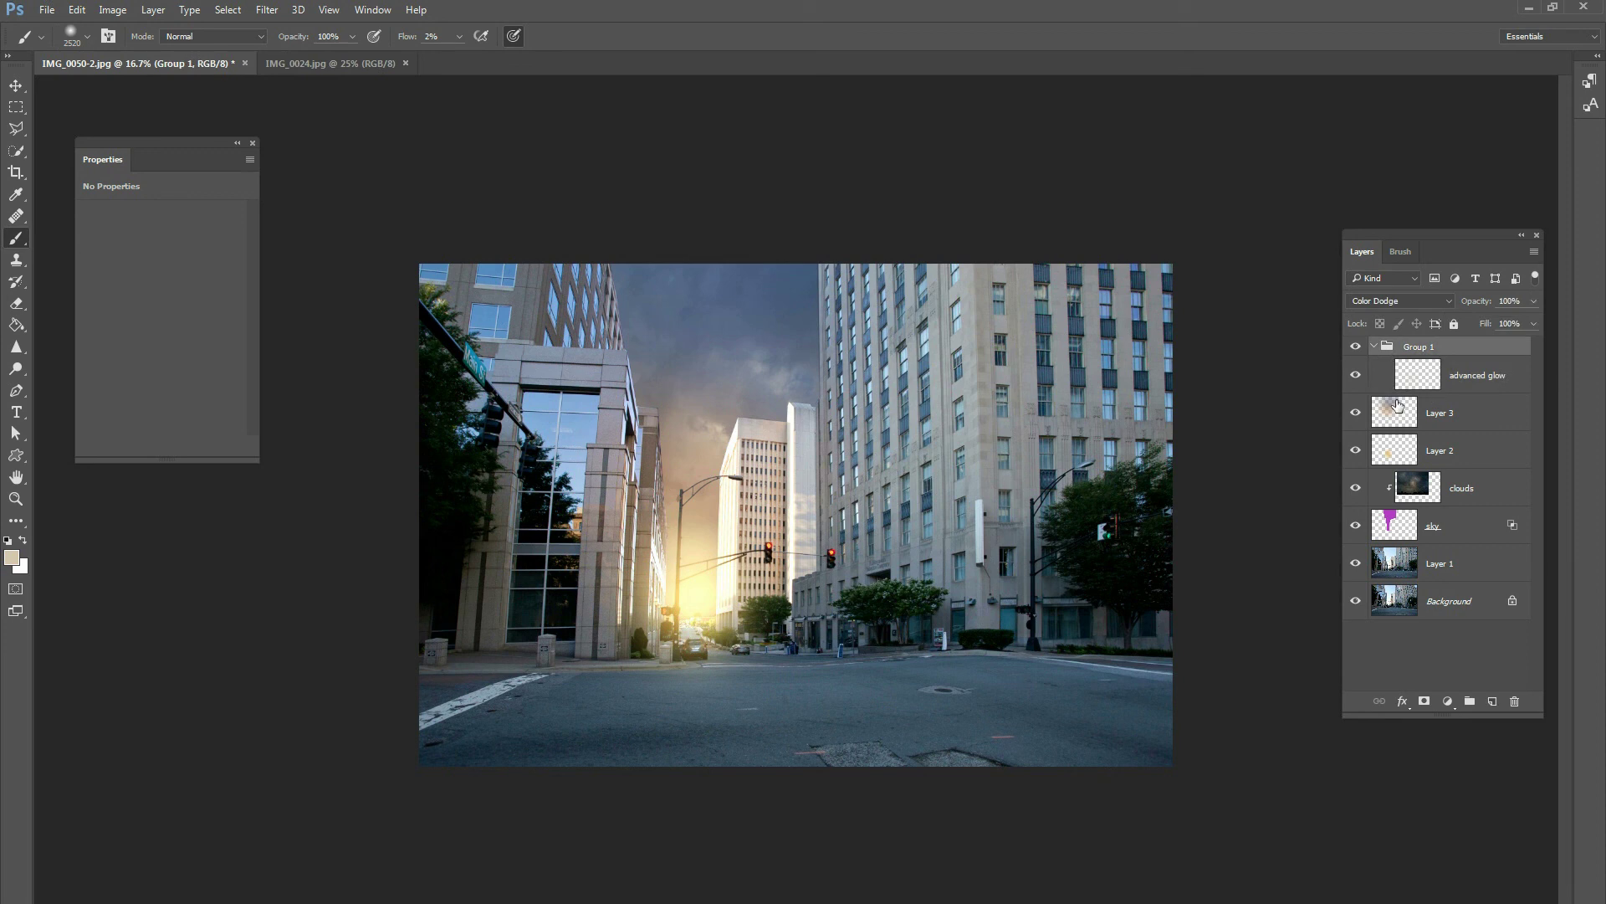
click(1373, 350)
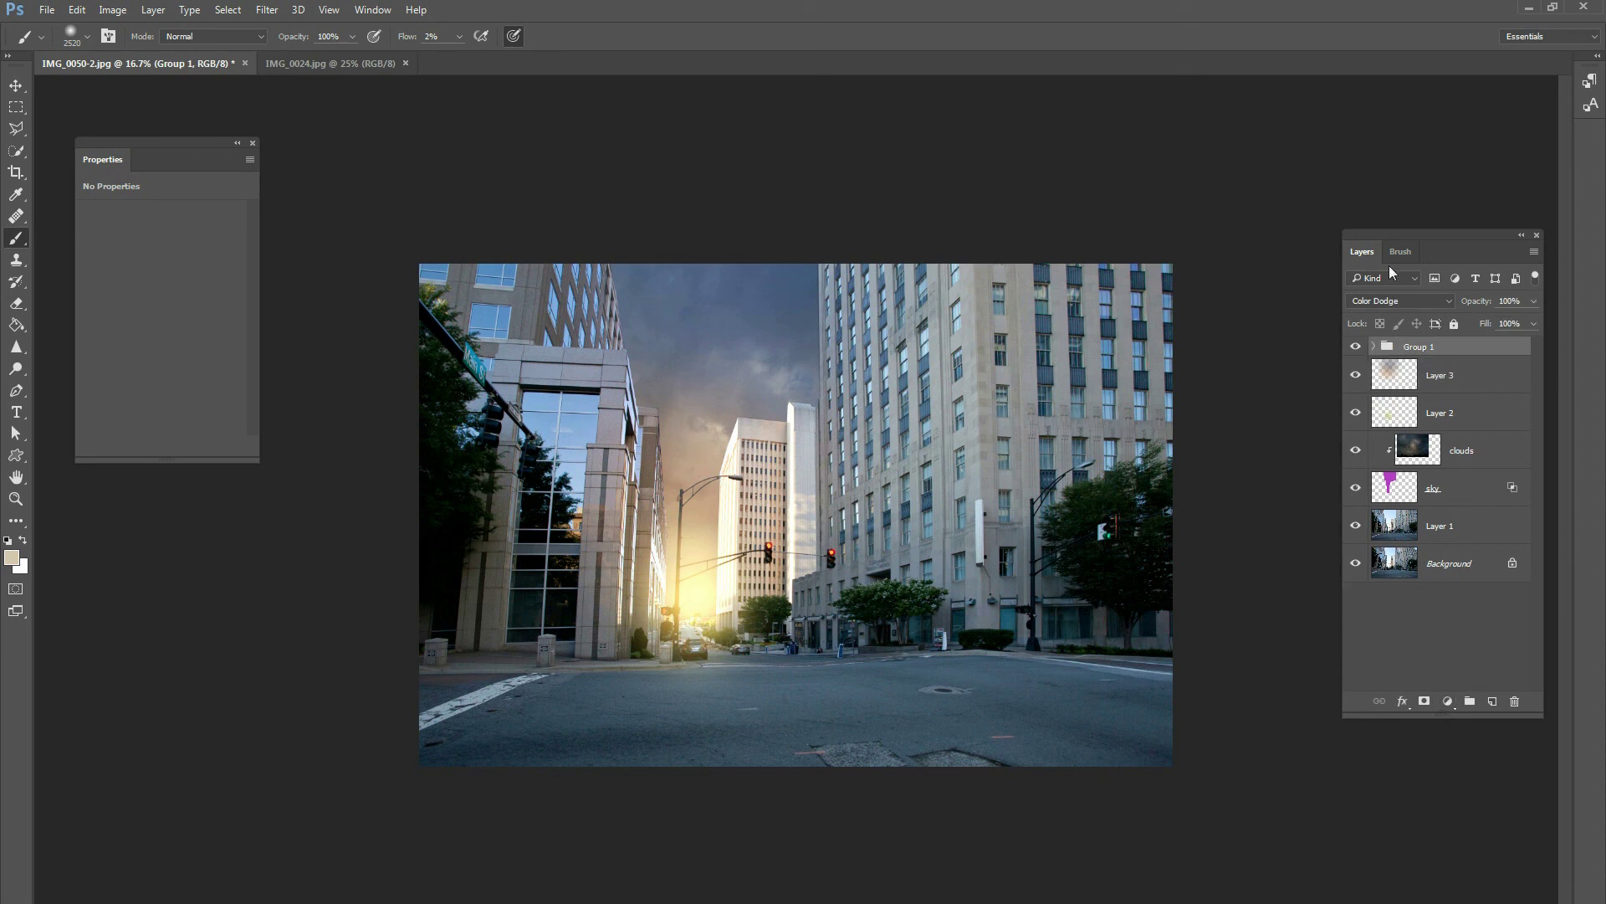
drag(1397, 247, 1324, 245)
click(1375, 700)
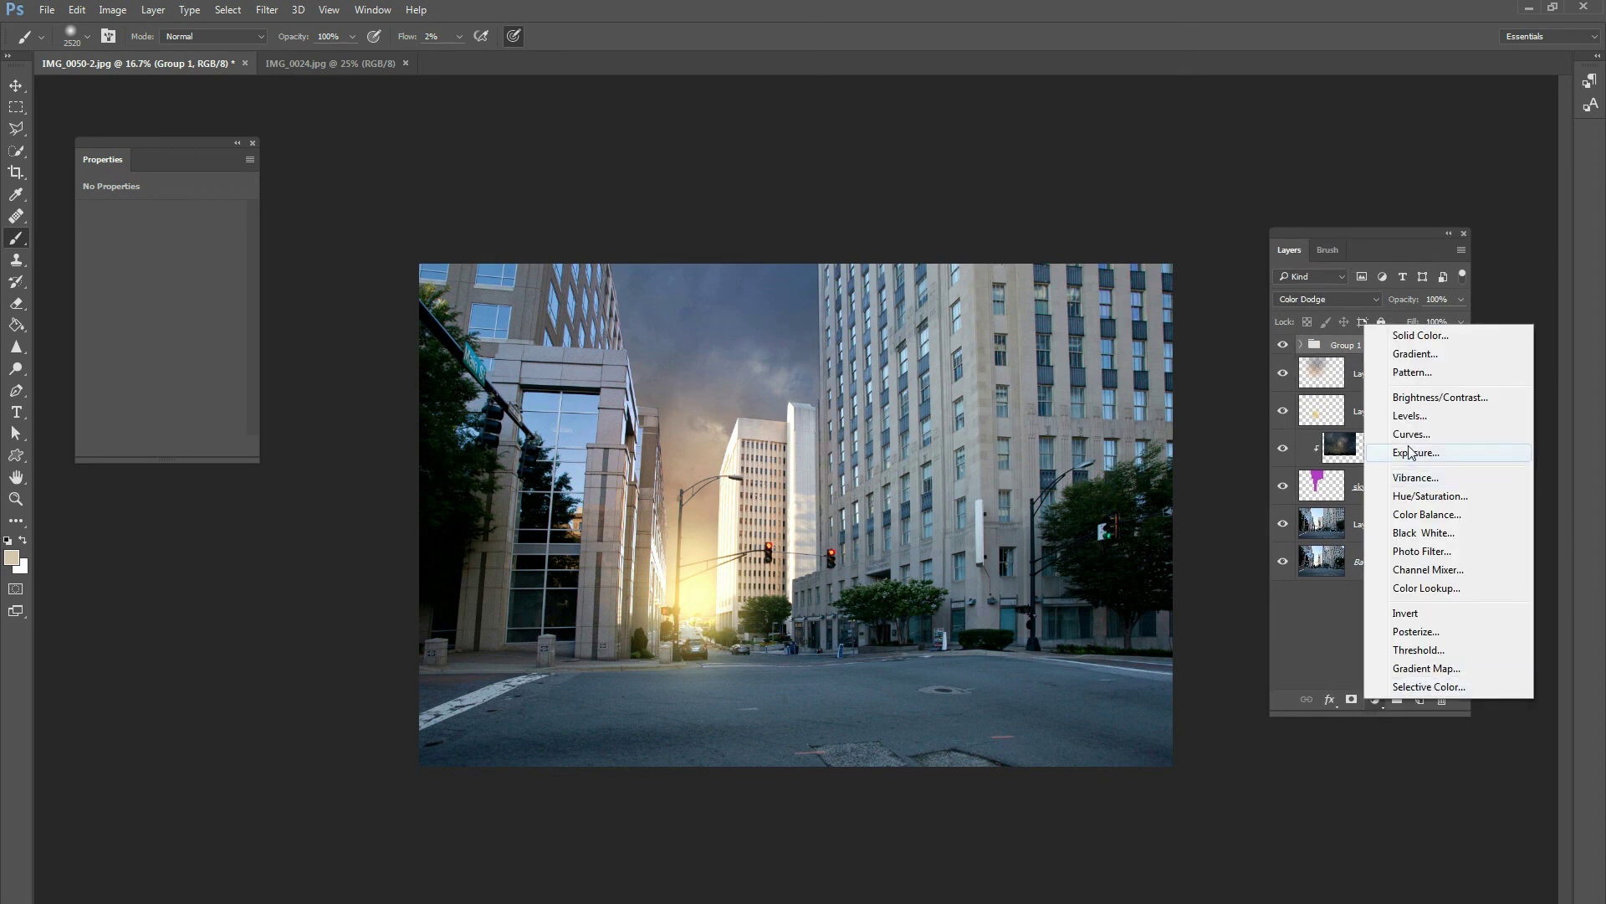
click(1409, 416)
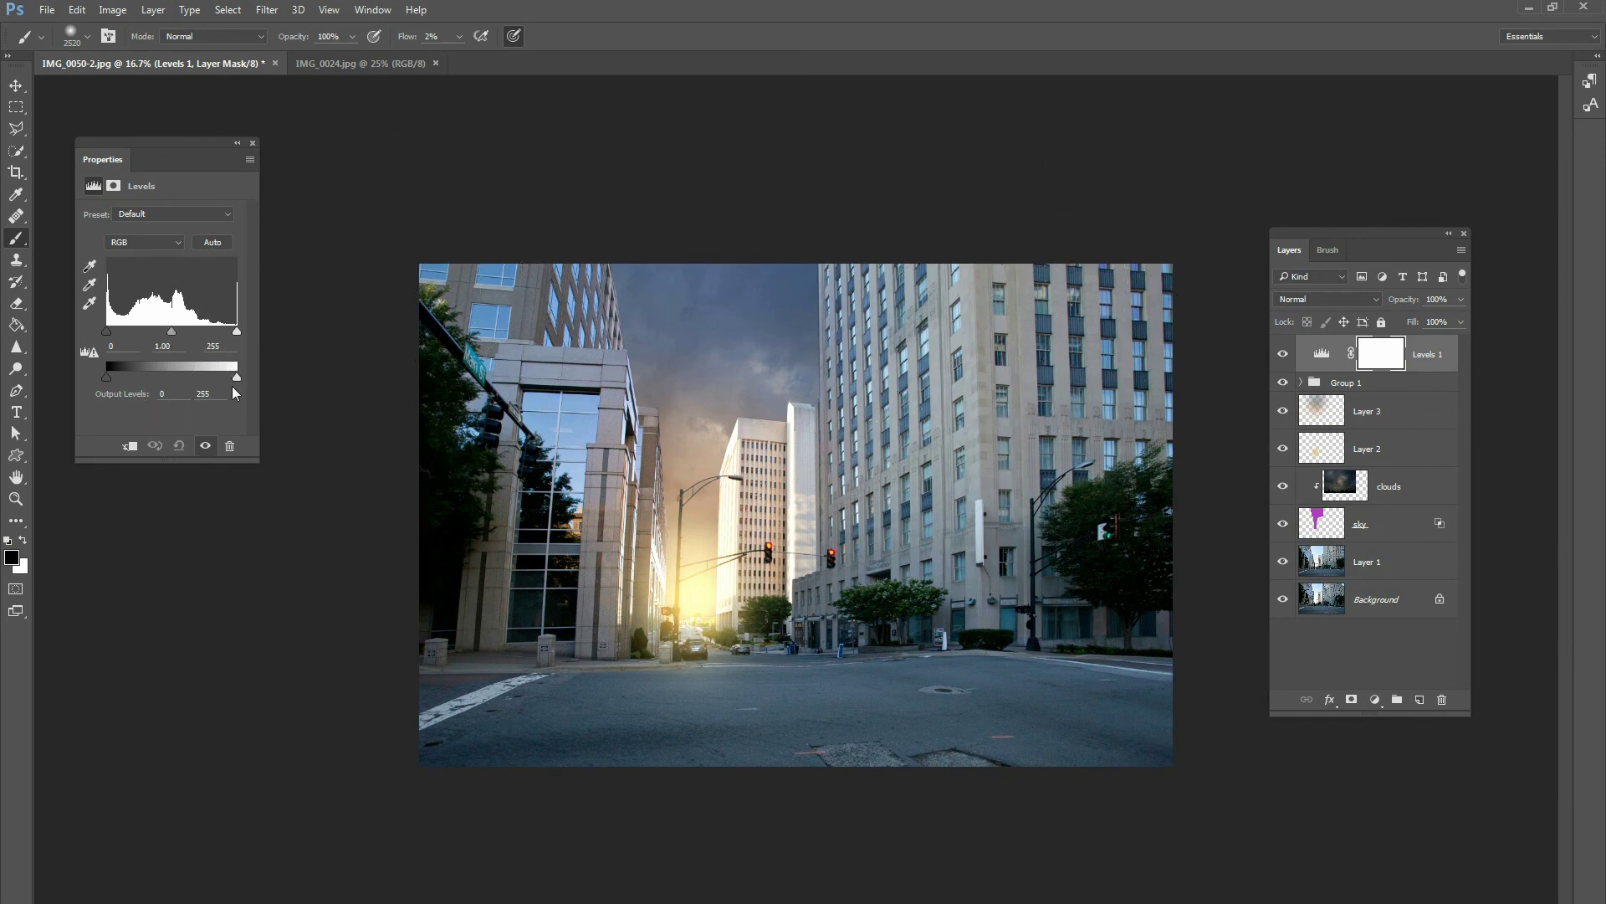
drag(235, 378, 192, 376)
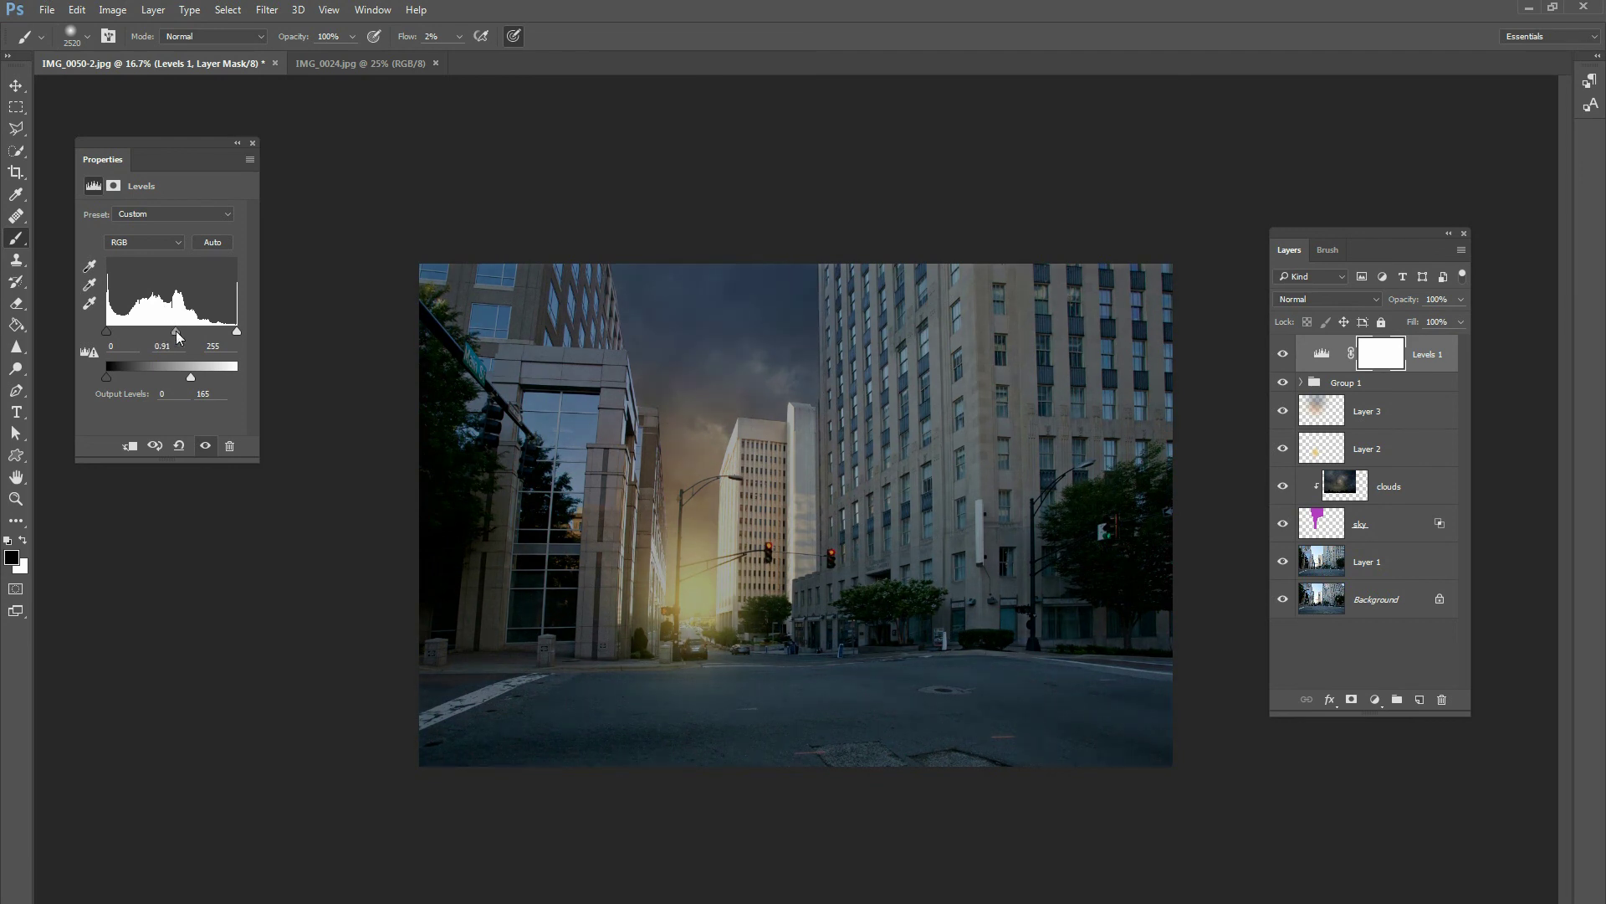
drag(186, 375, 194, 375)
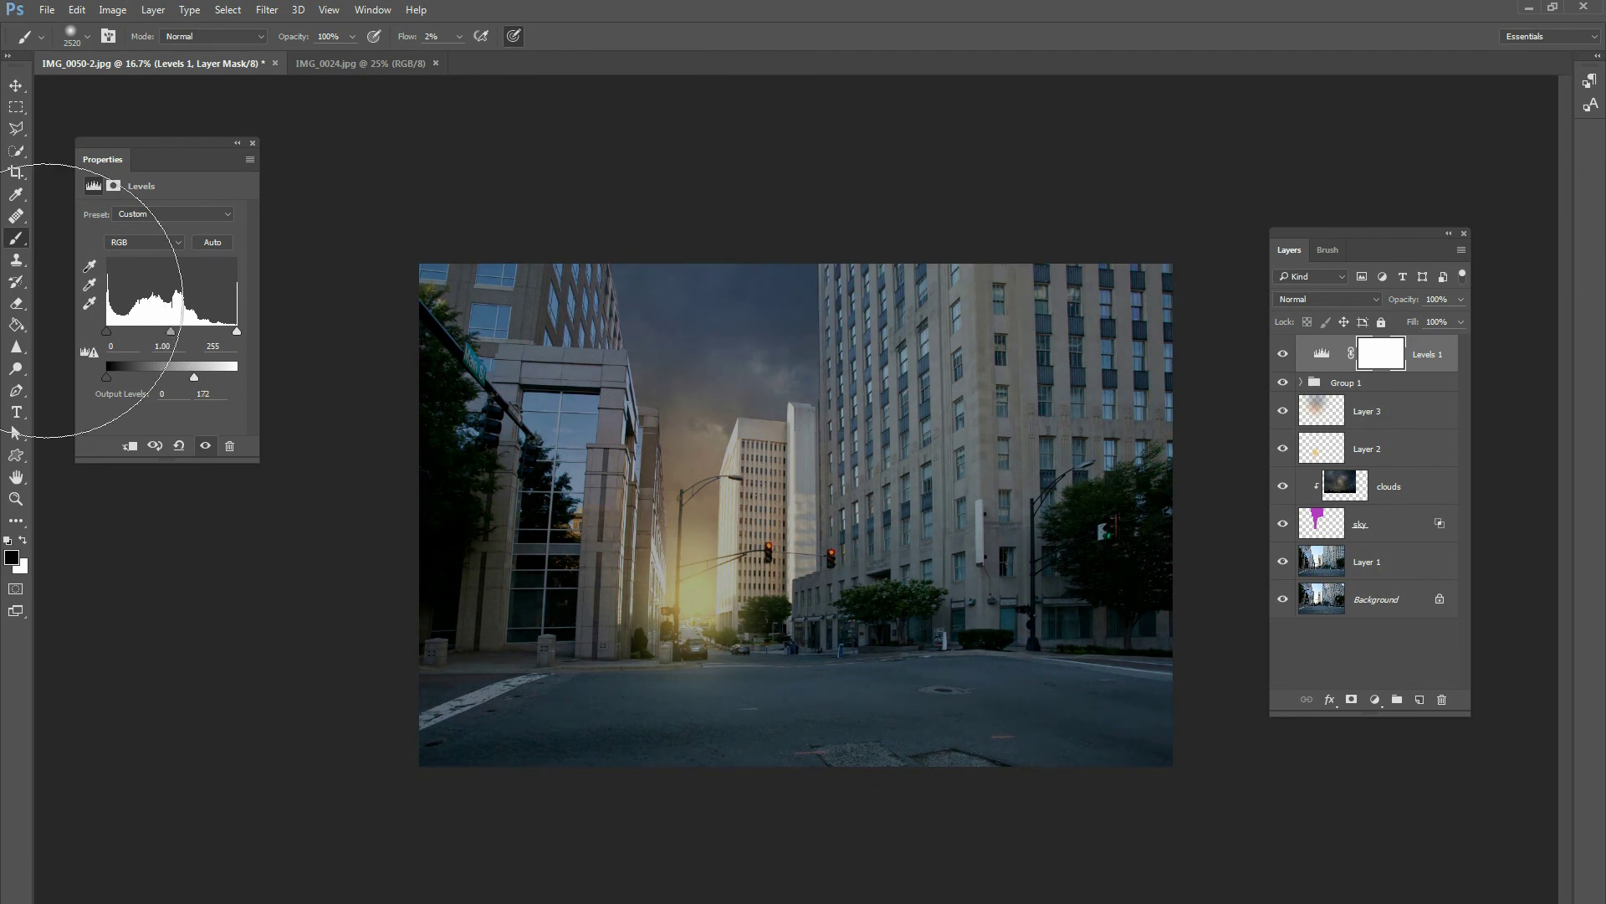
- Mask the Levels darkening with black radial gradients drawn outward from the sun glow
click(16, 325)
click(65, 325)
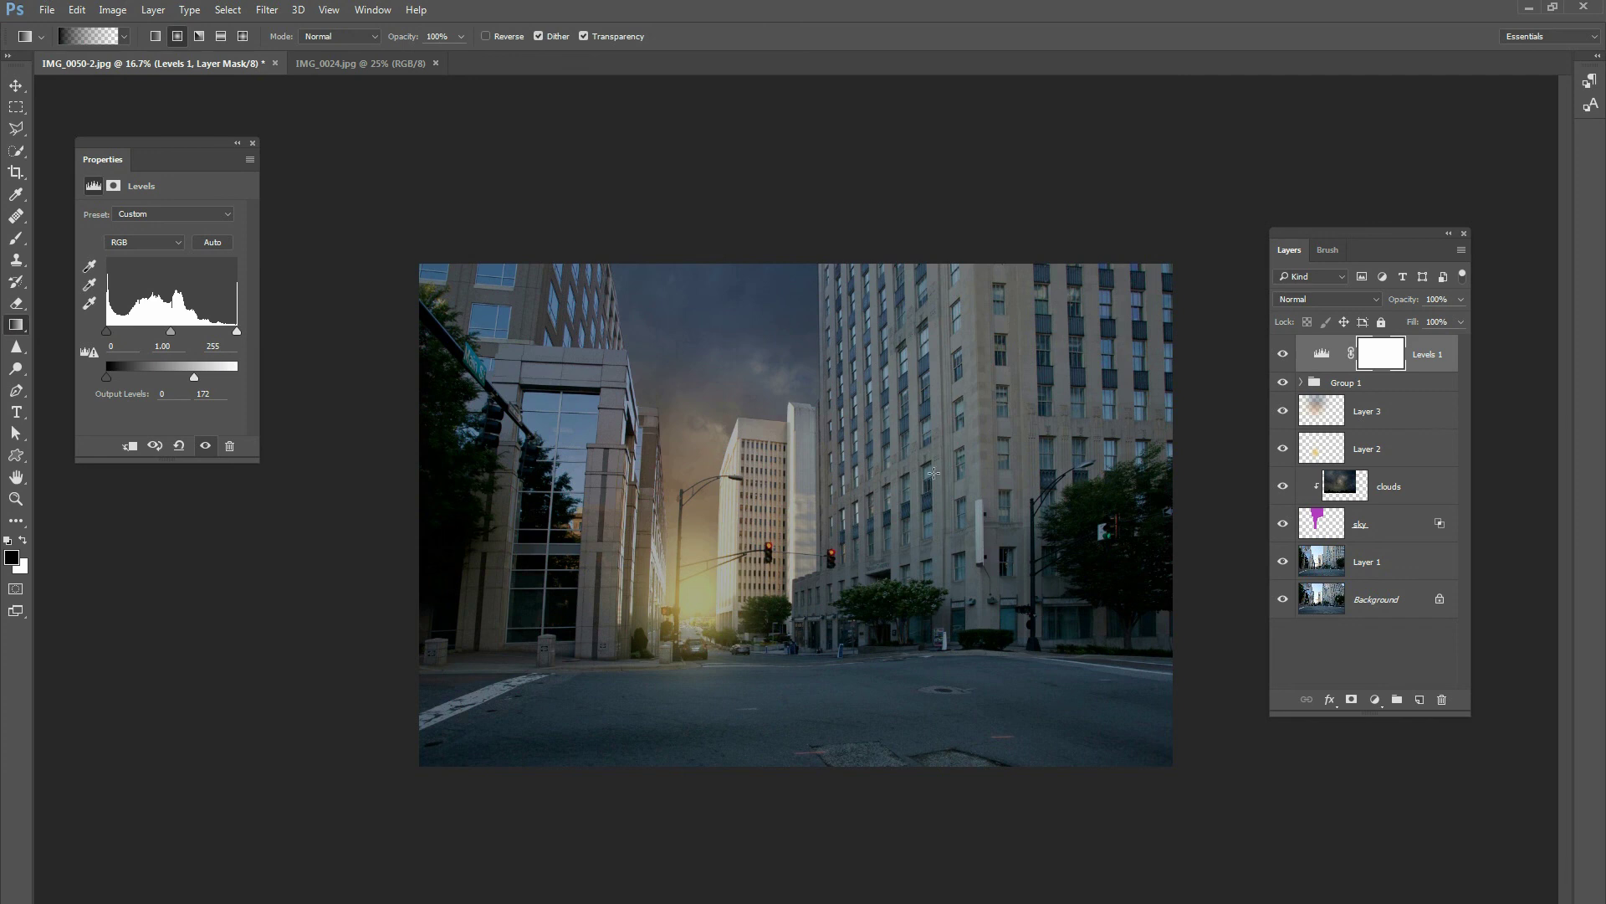
drag(692, 567, 1183, 568)
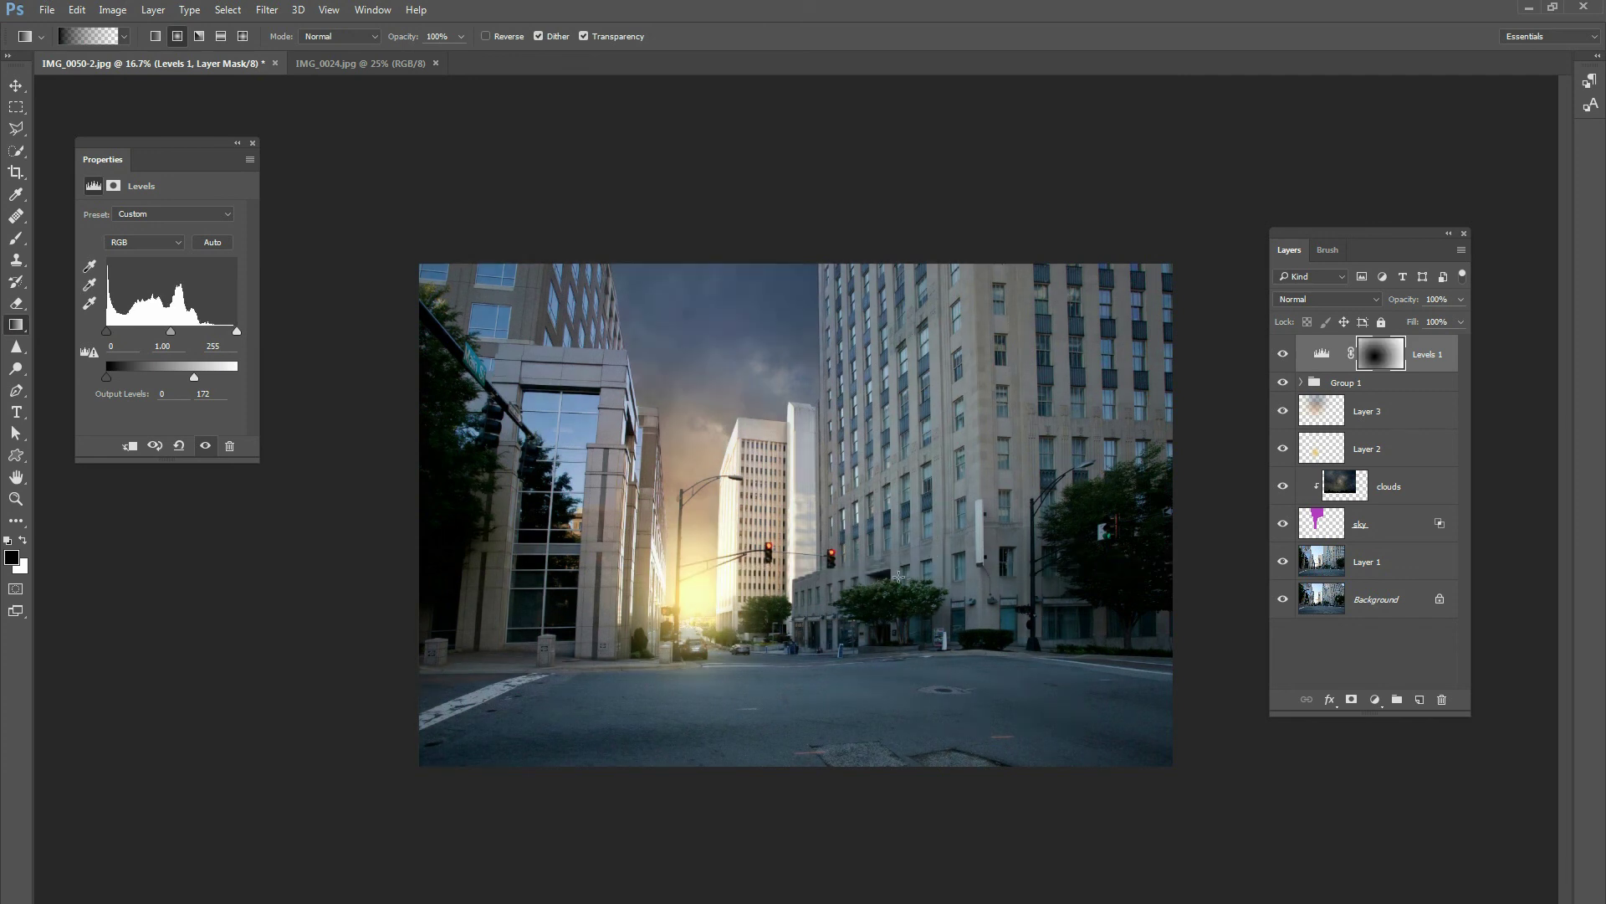
drag(696, 589, 871, 599)
- Compare the image with the Levels adjustment hidden and shown
click(1281, 355)
click(1281, 356)
click(1281, 356)
click(1282, 358)
click(1283, 365)
click(1283, 364)
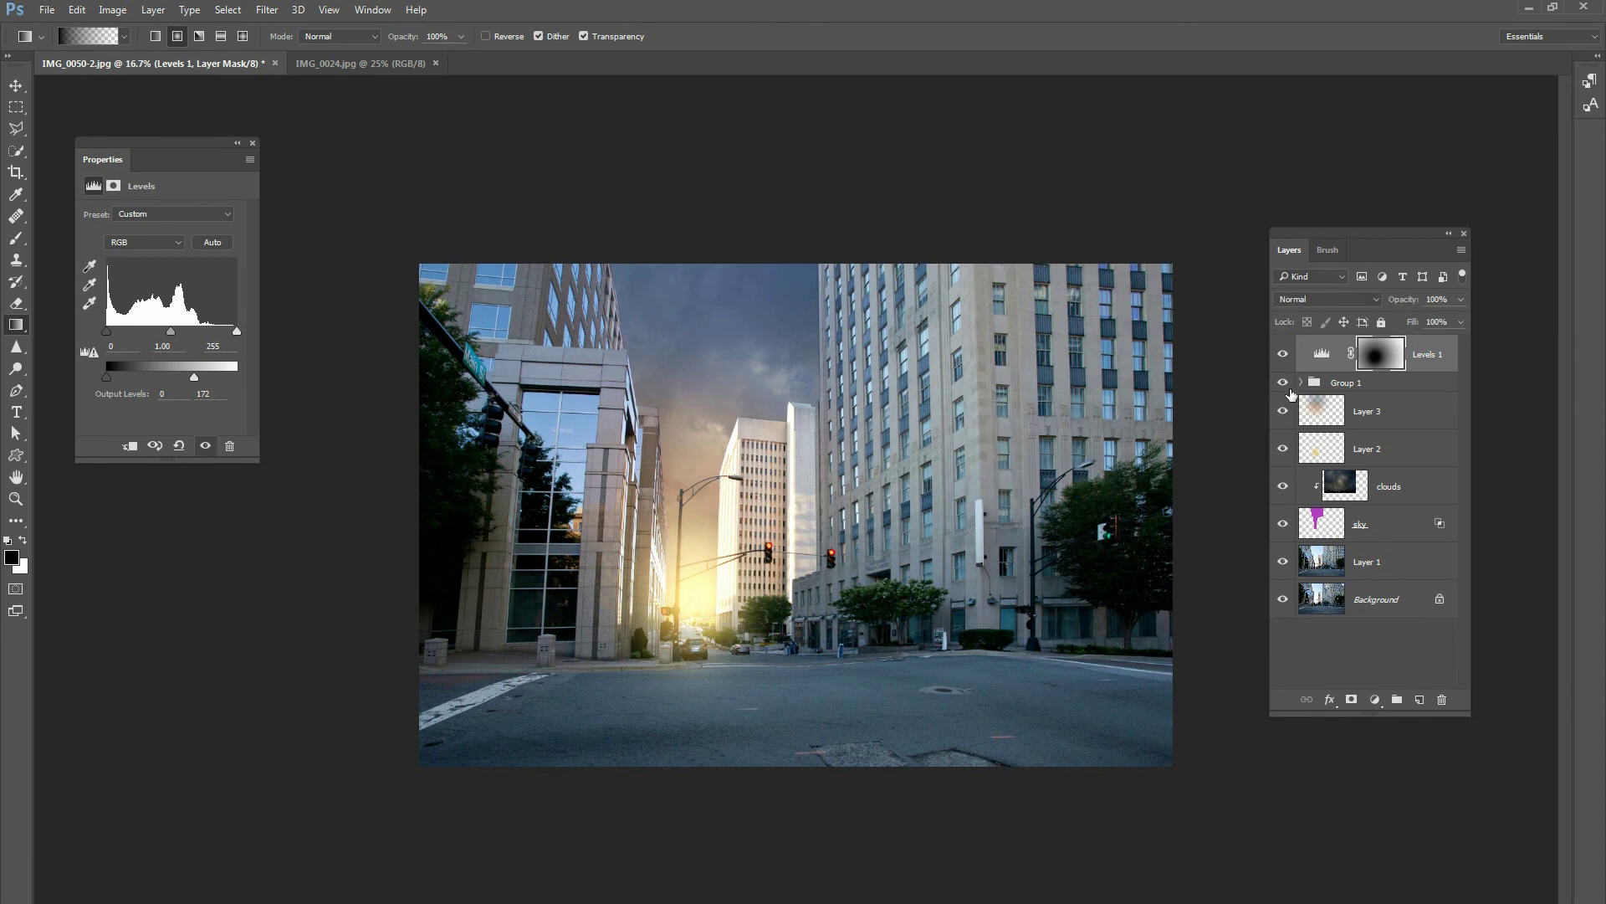
- Group the layers from the Levels adjustment down to the sky layer and name the group "sky"
drag(1305, 222, 1275, 174)
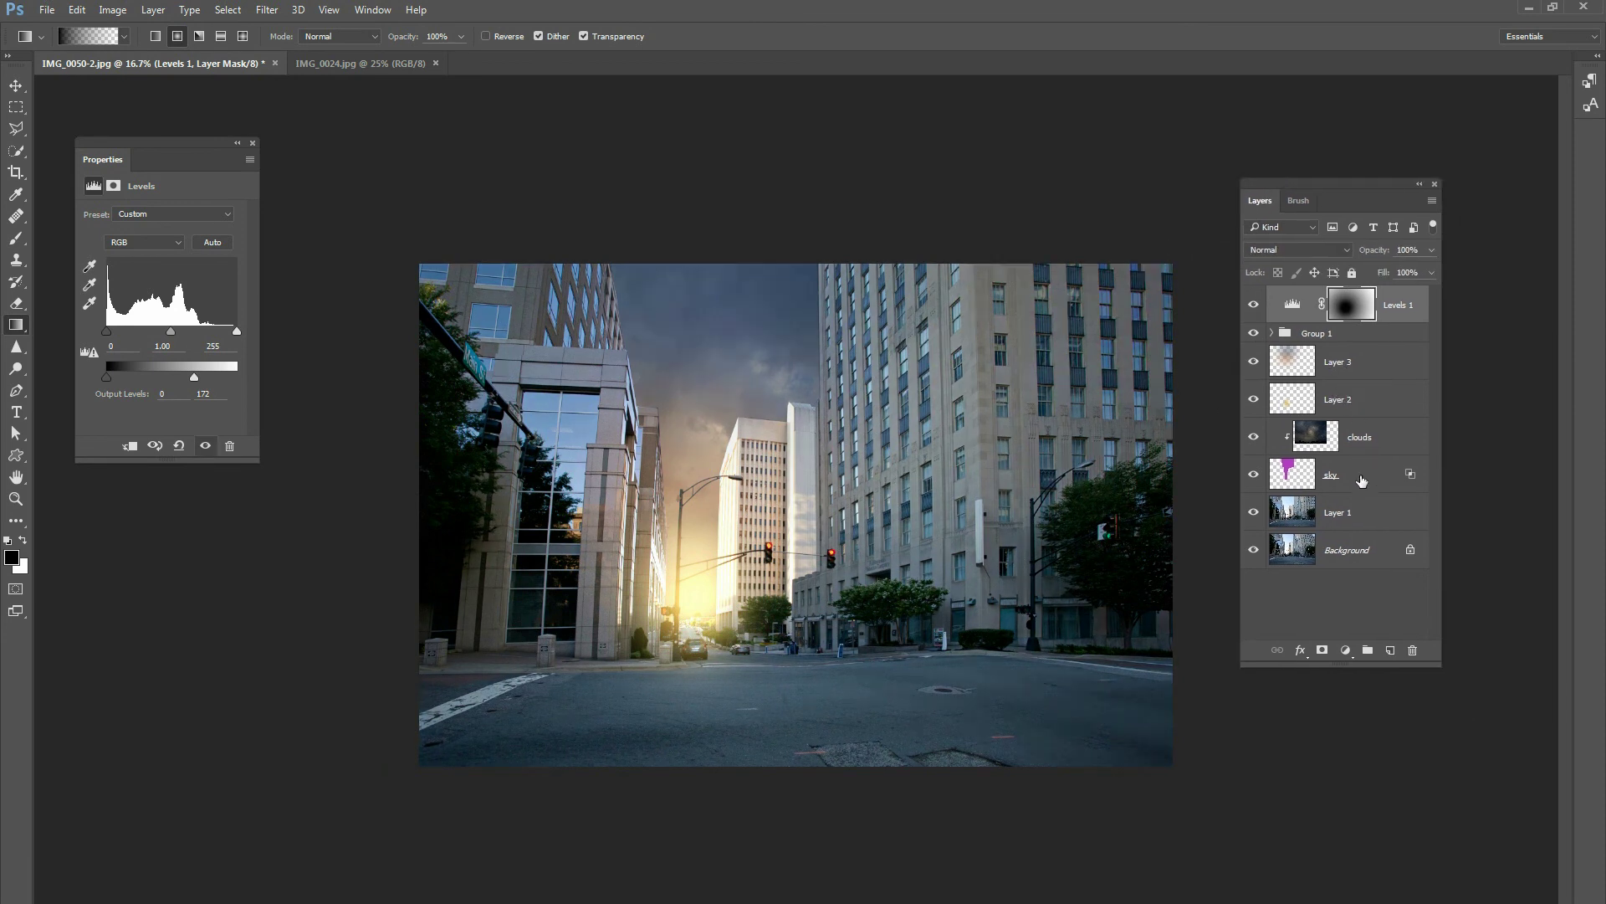
shift+click(1372, 475)
key(ctrl+g)
double_click(1320, 294)
text(sky)
key(Return)
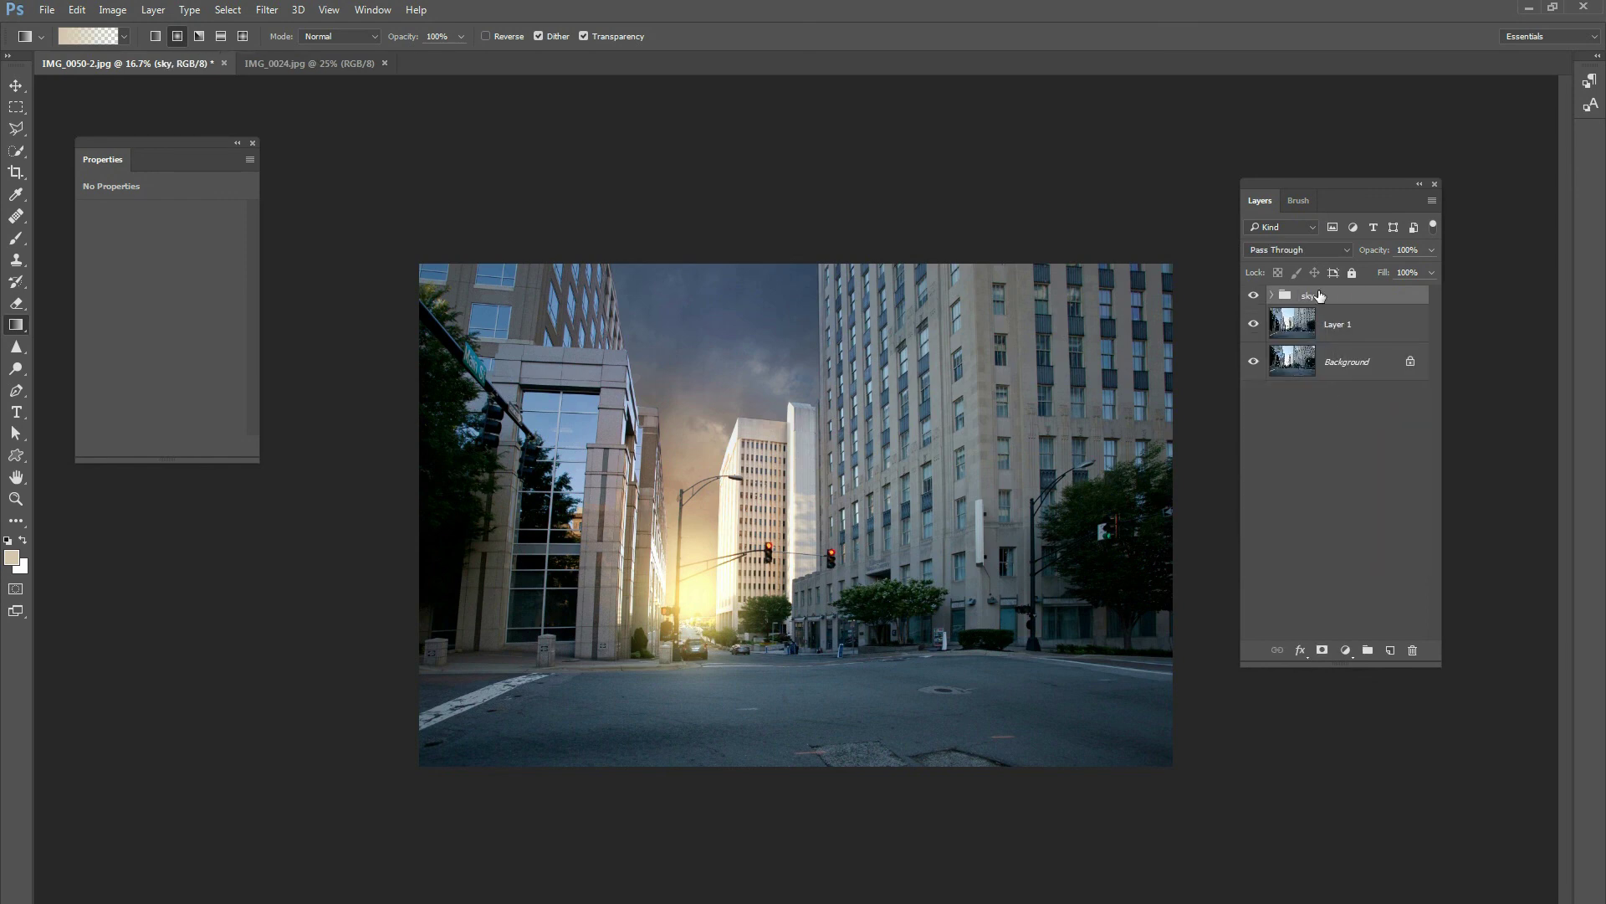
- Compare the original photo, the retouched layer and the finished sunset by hiding and showing the sky group and Layer 1
drag(1253, 298, 1262, 350)
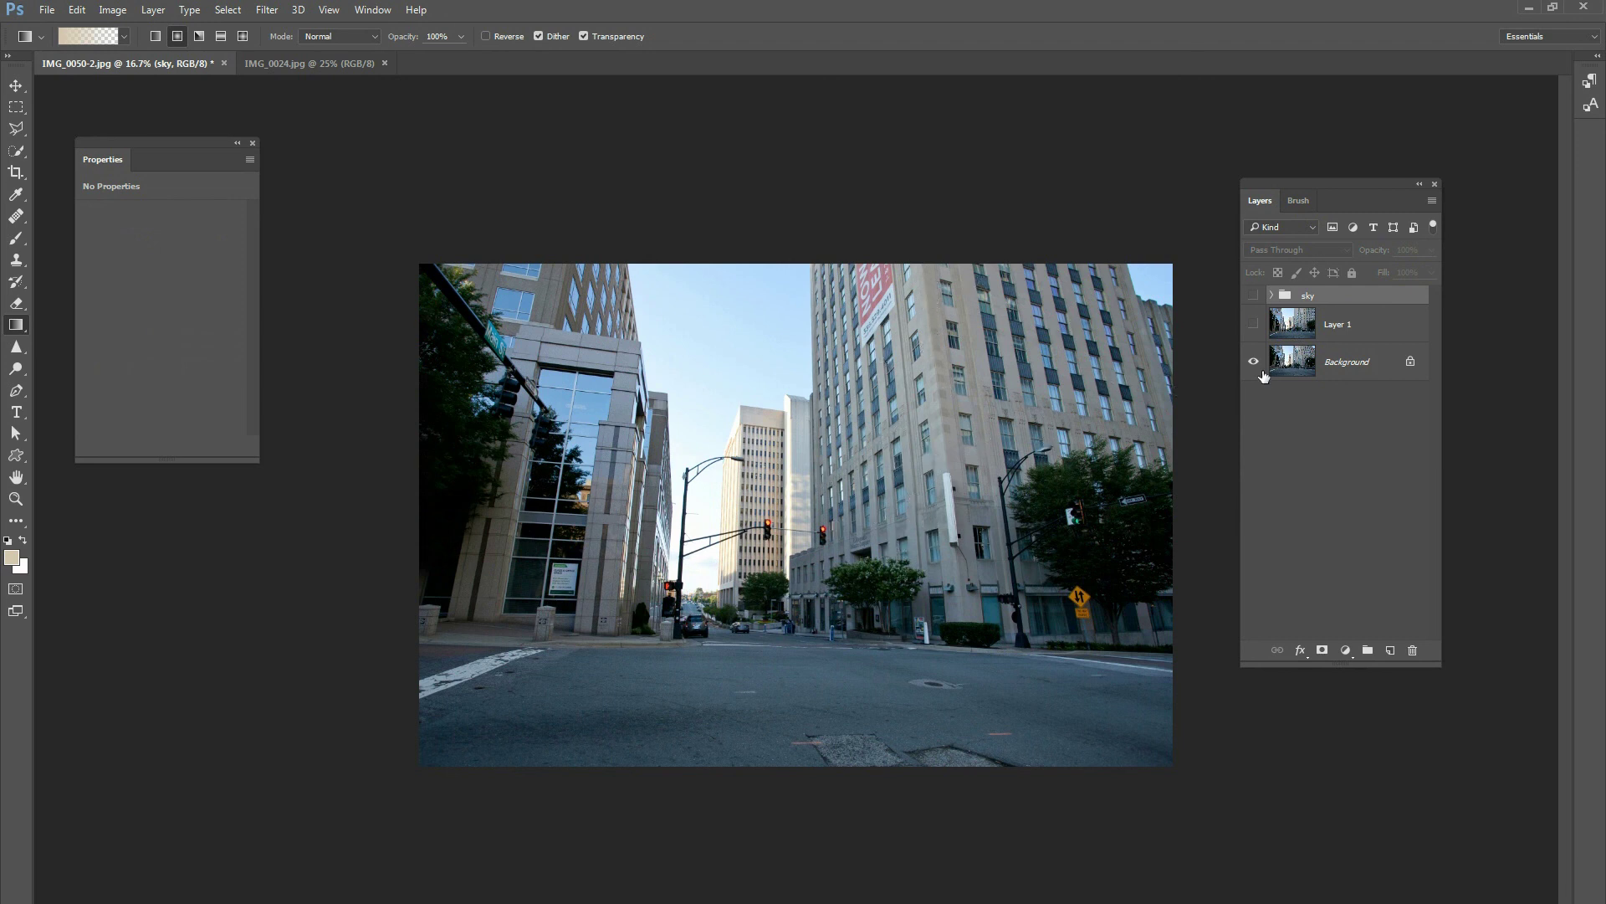
click(1256, 326)
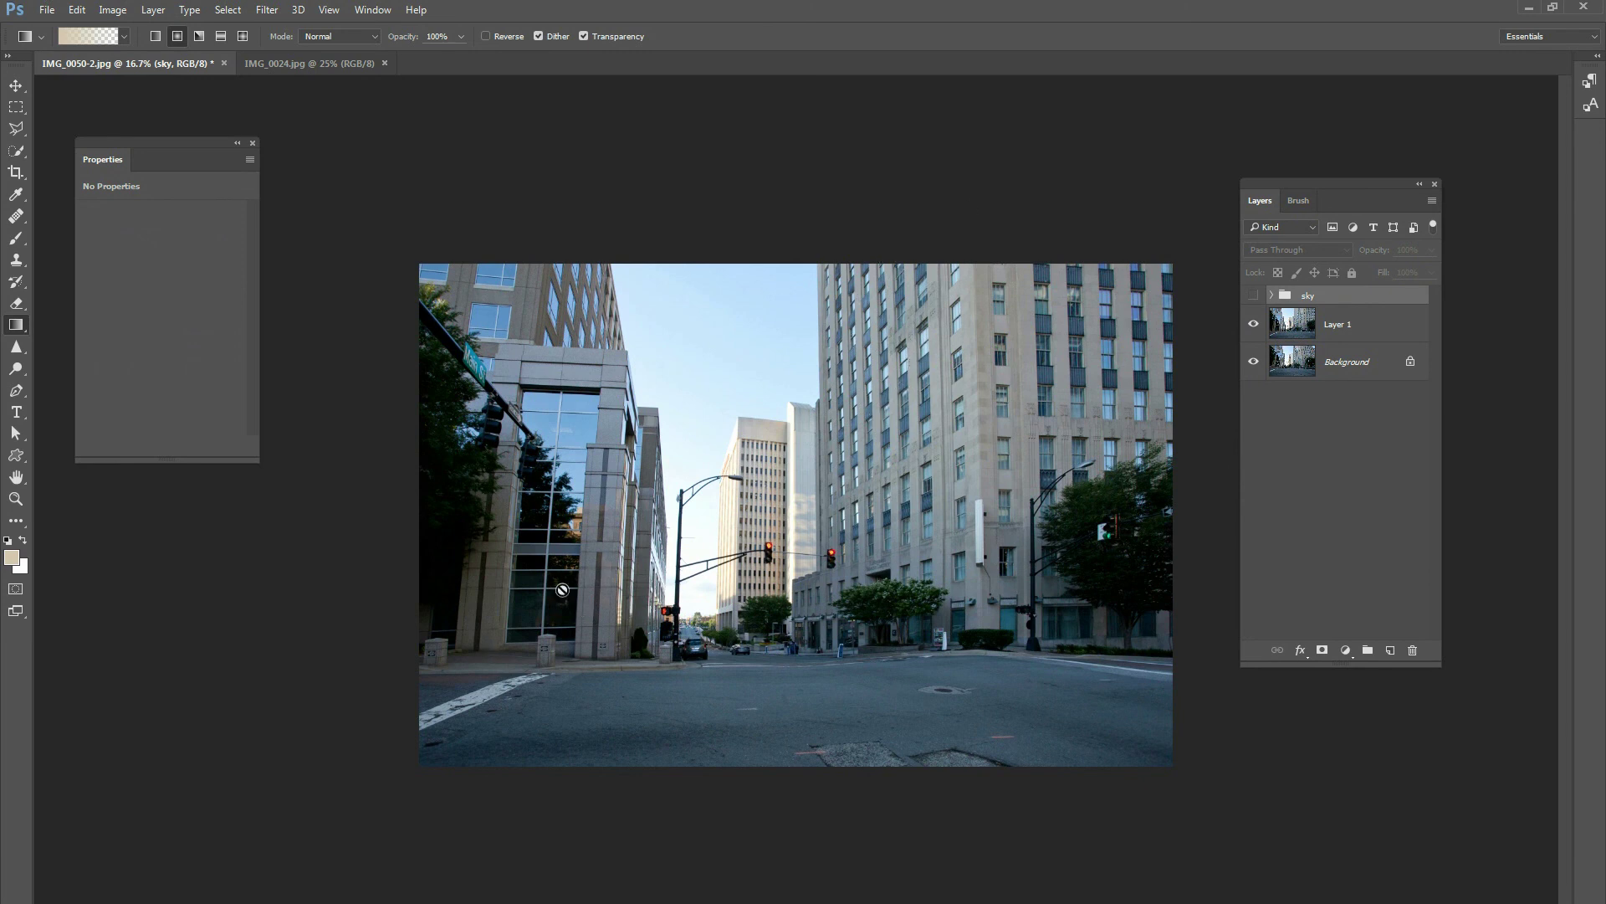
click(1254, 295)
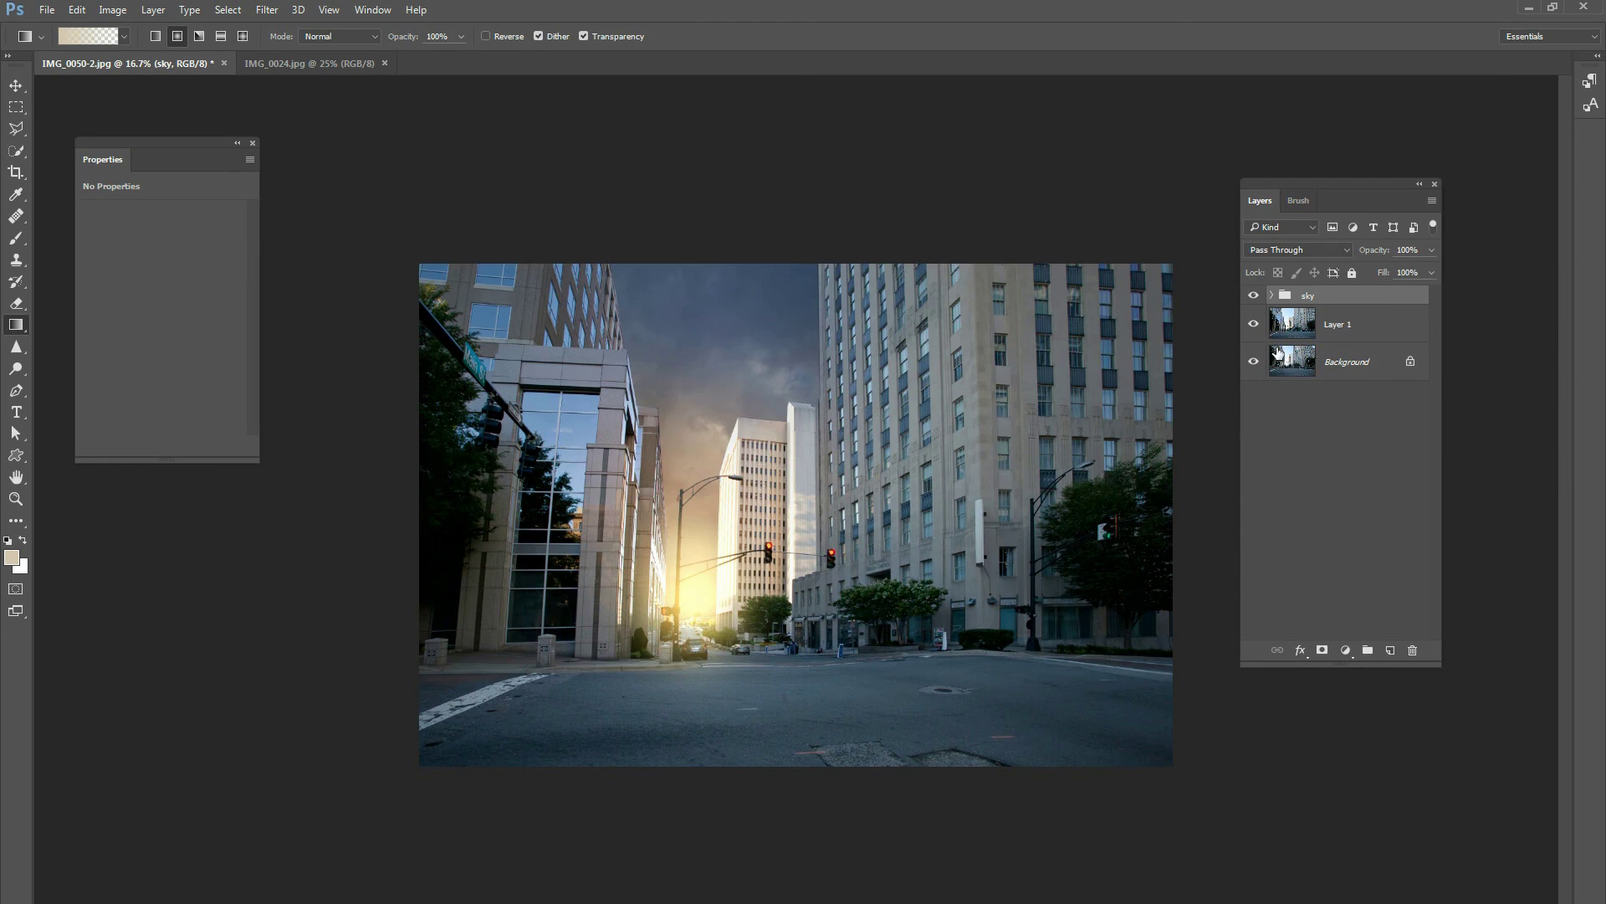
click(1254, 296)
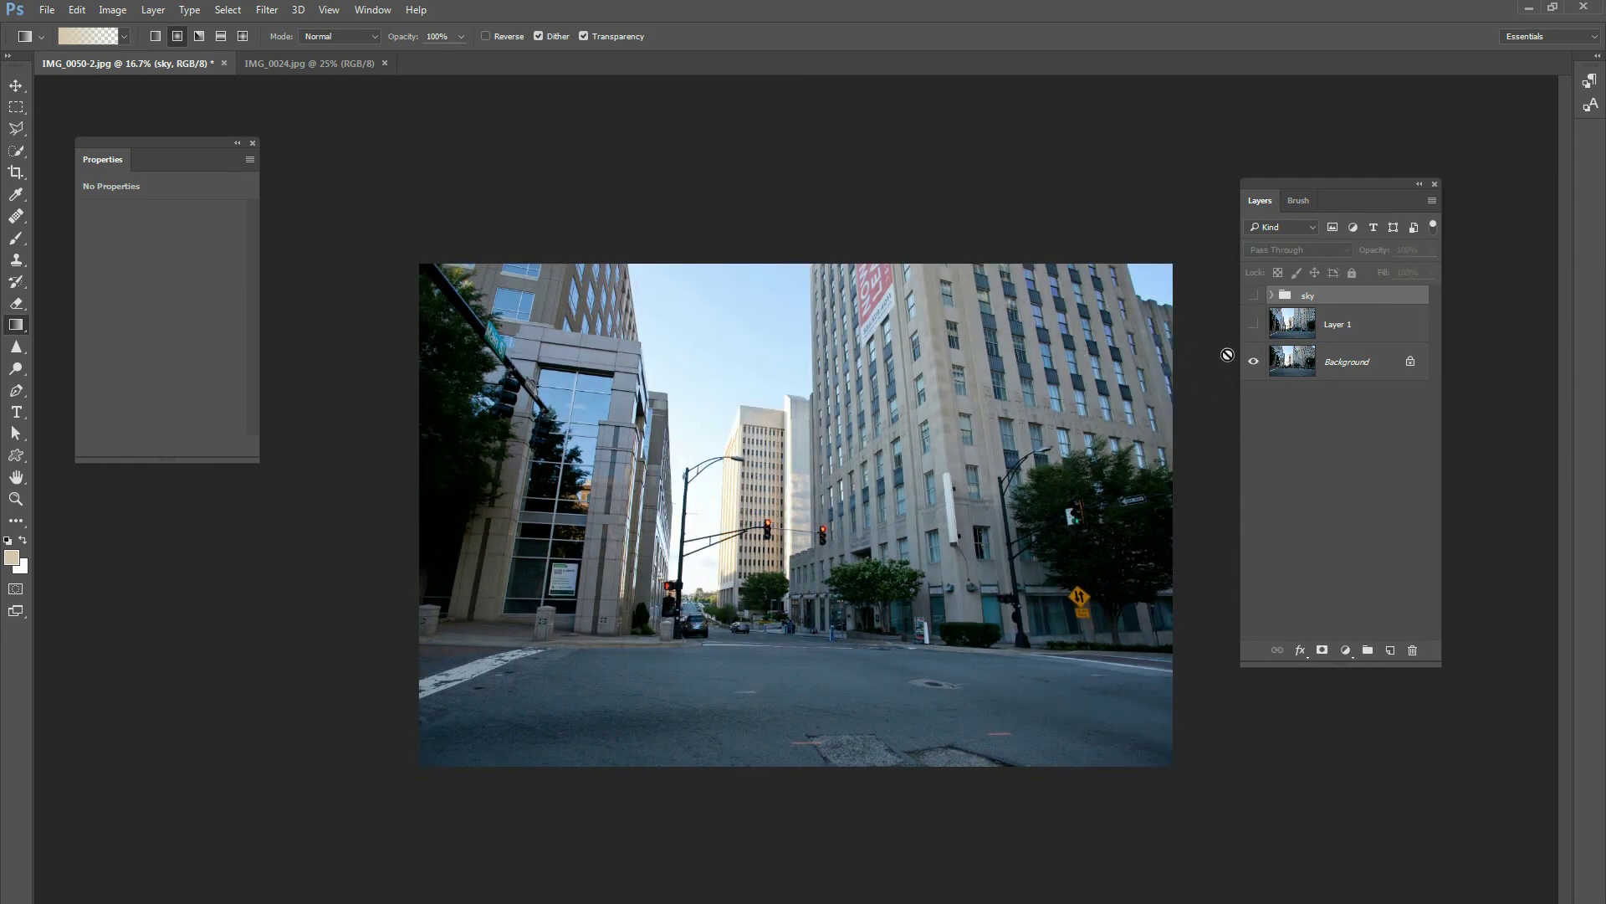
click(1253, 324)
click(1253, 295)
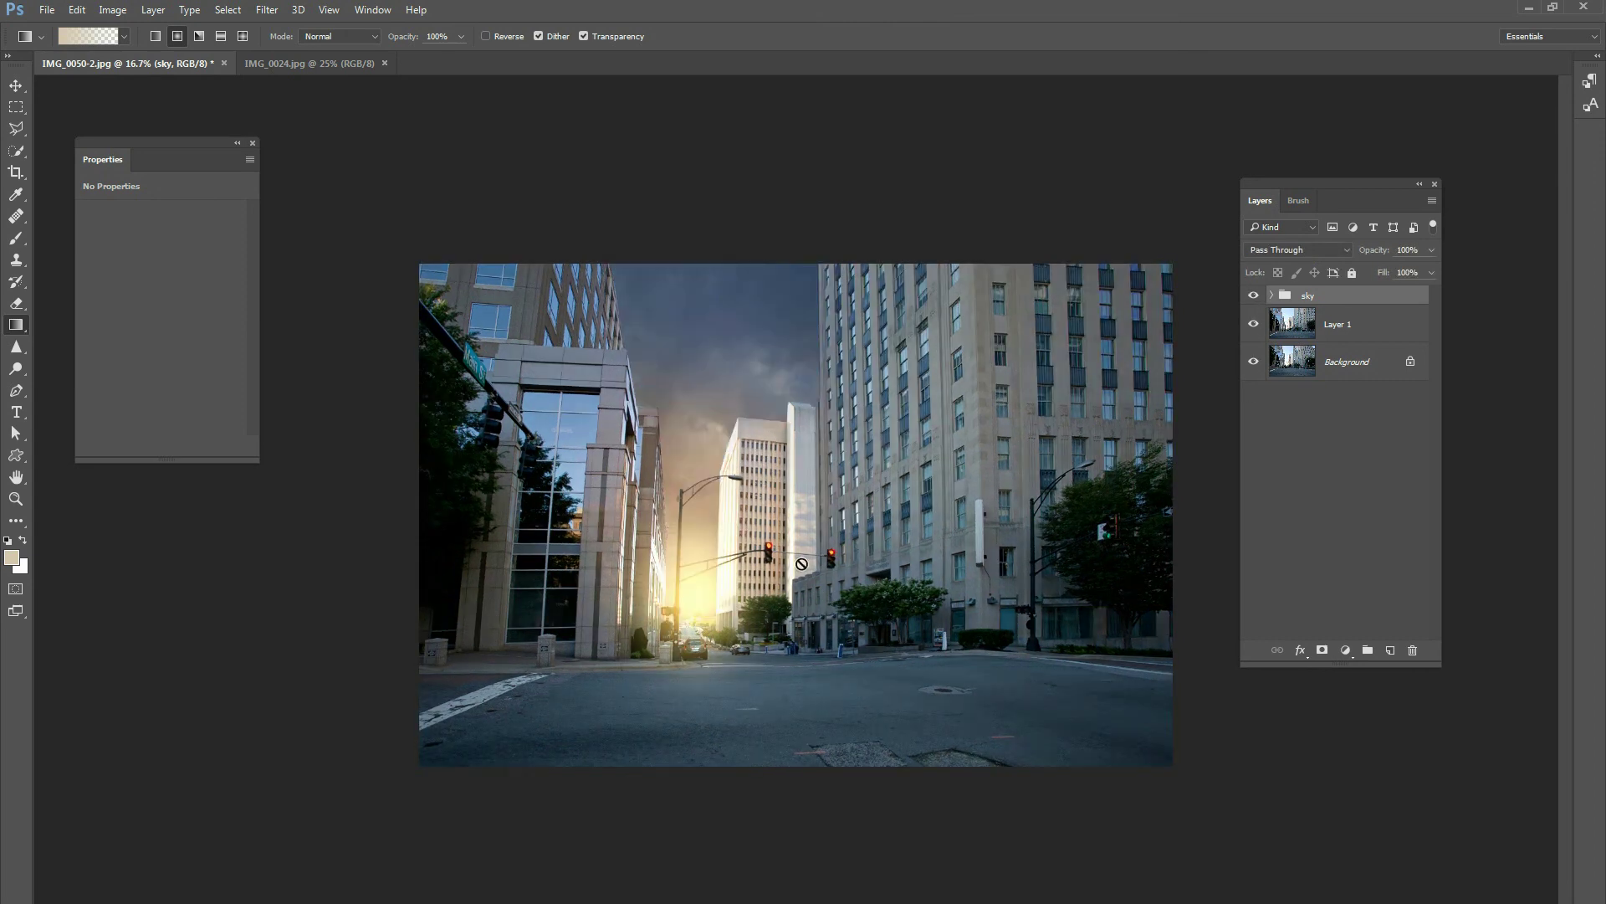